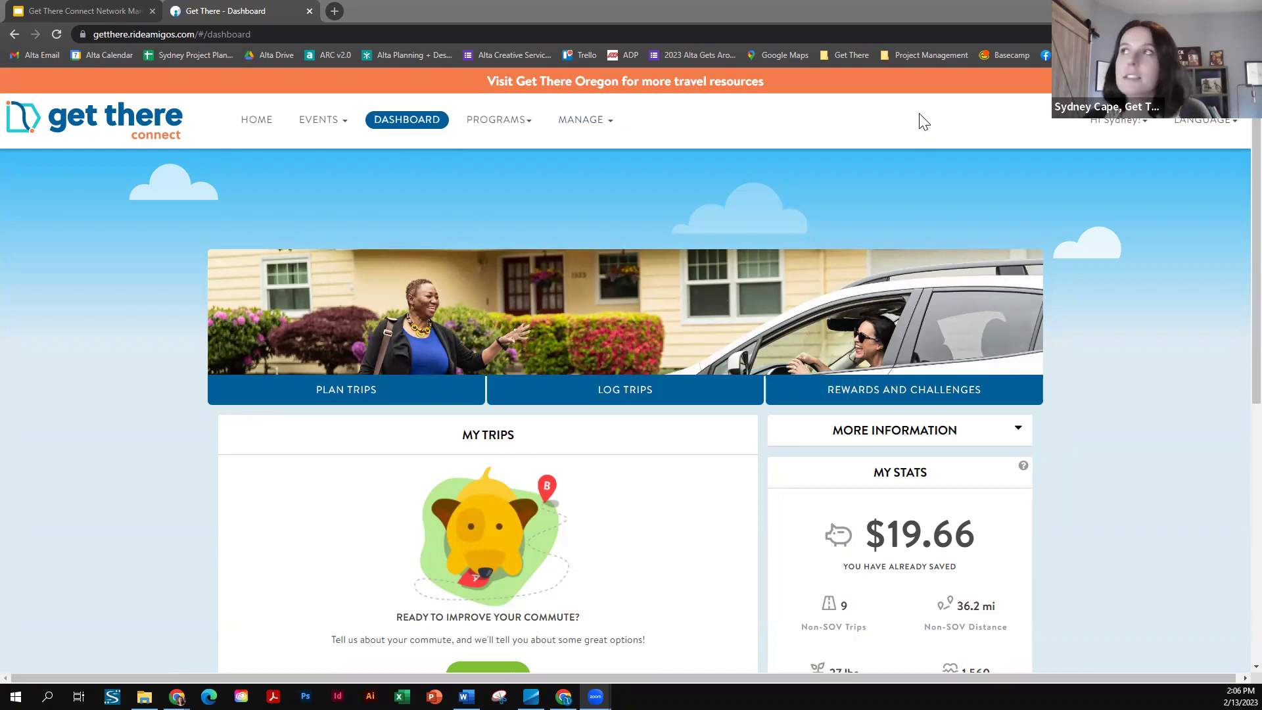
# - Go to the Management Dashboard from the MANAGE menu to list the networks you manage
pyautogui.click(592, 128)
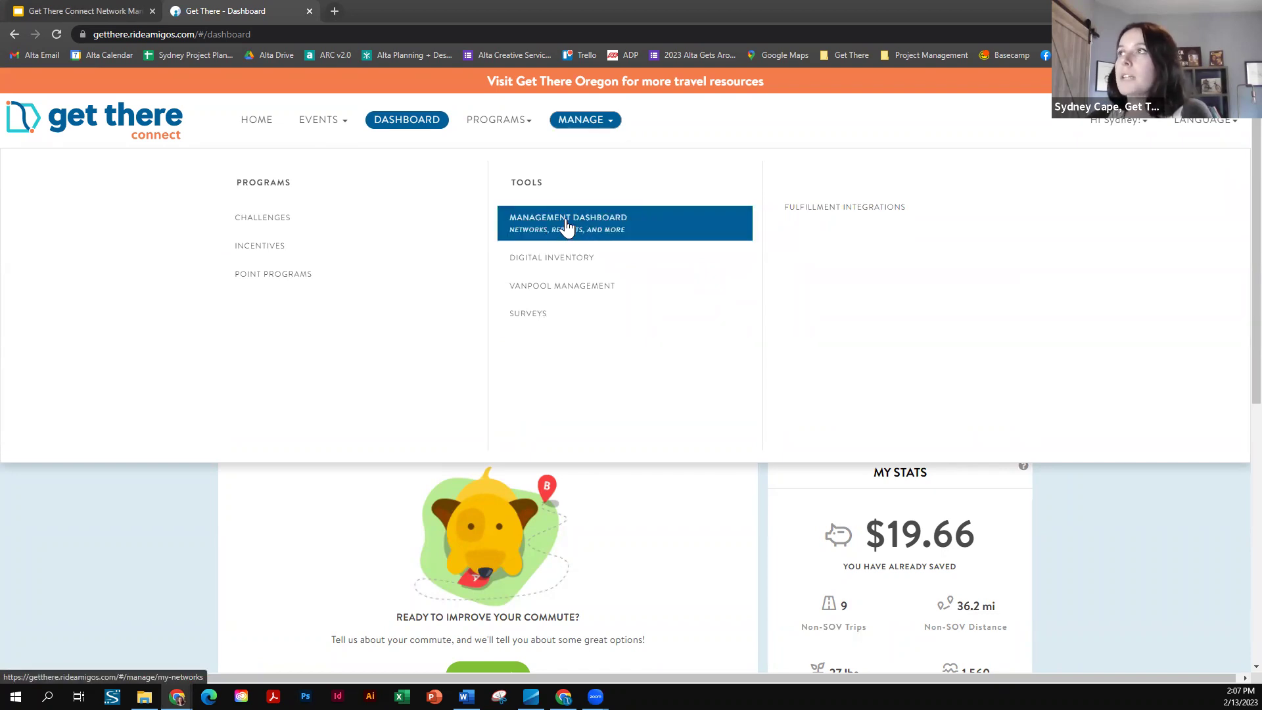
pyautogui.click(571, 227)
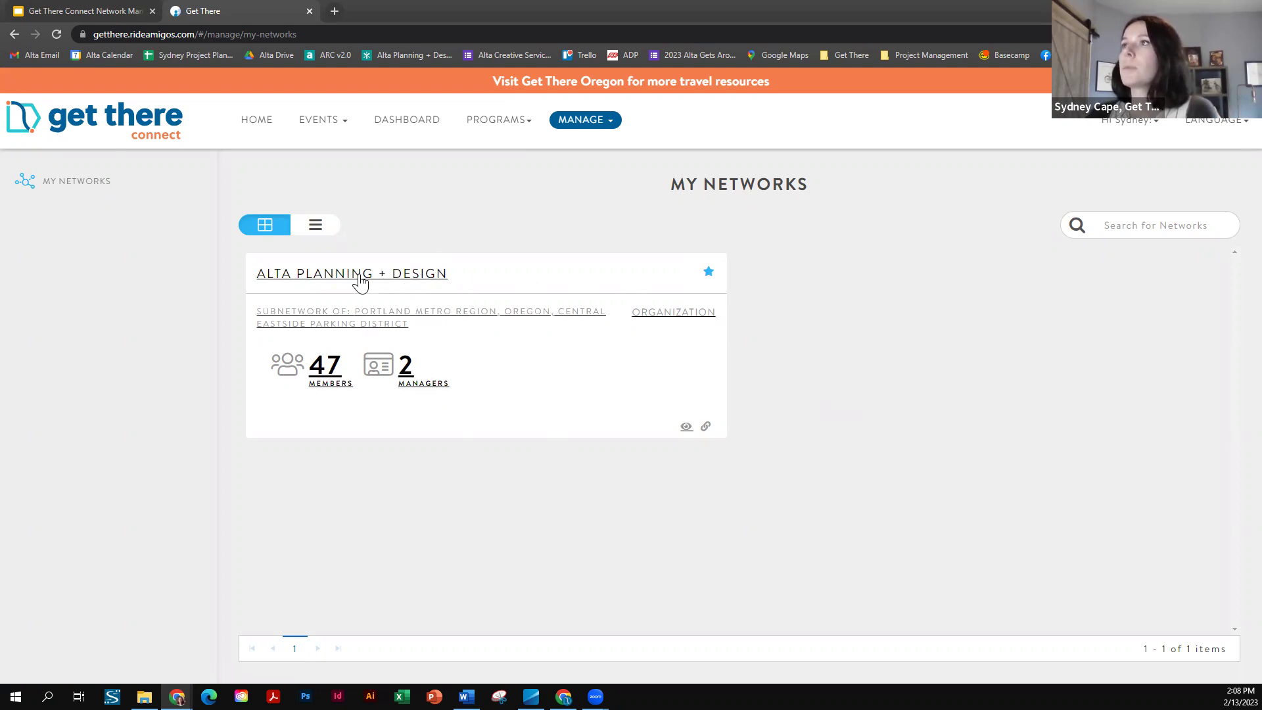
# - Open Alta Planning + Design's statistics, point out its subnetwork-of line, and open the date-range choices
pyautogui.click(444, 290)
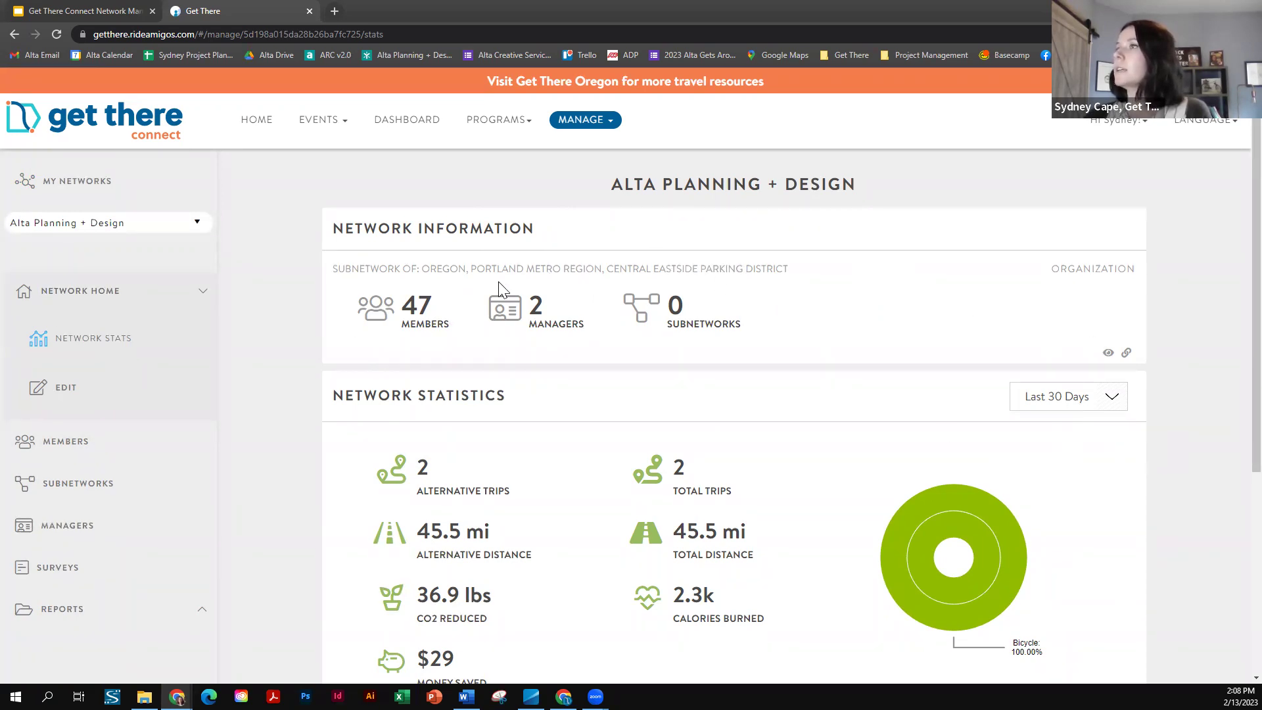
pyautogui.scroll(-1, 289, 332)
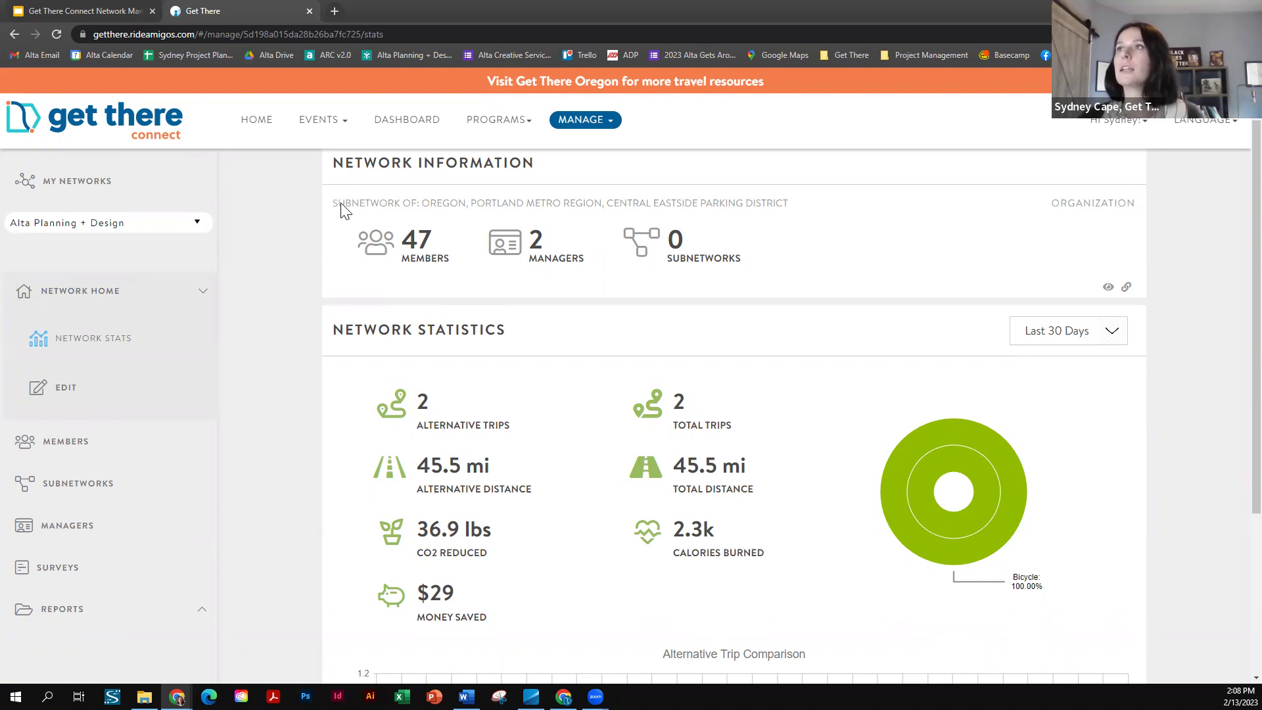
pyautogui.moveTo(342, 209); pyautogui.dragTo(796, 205)
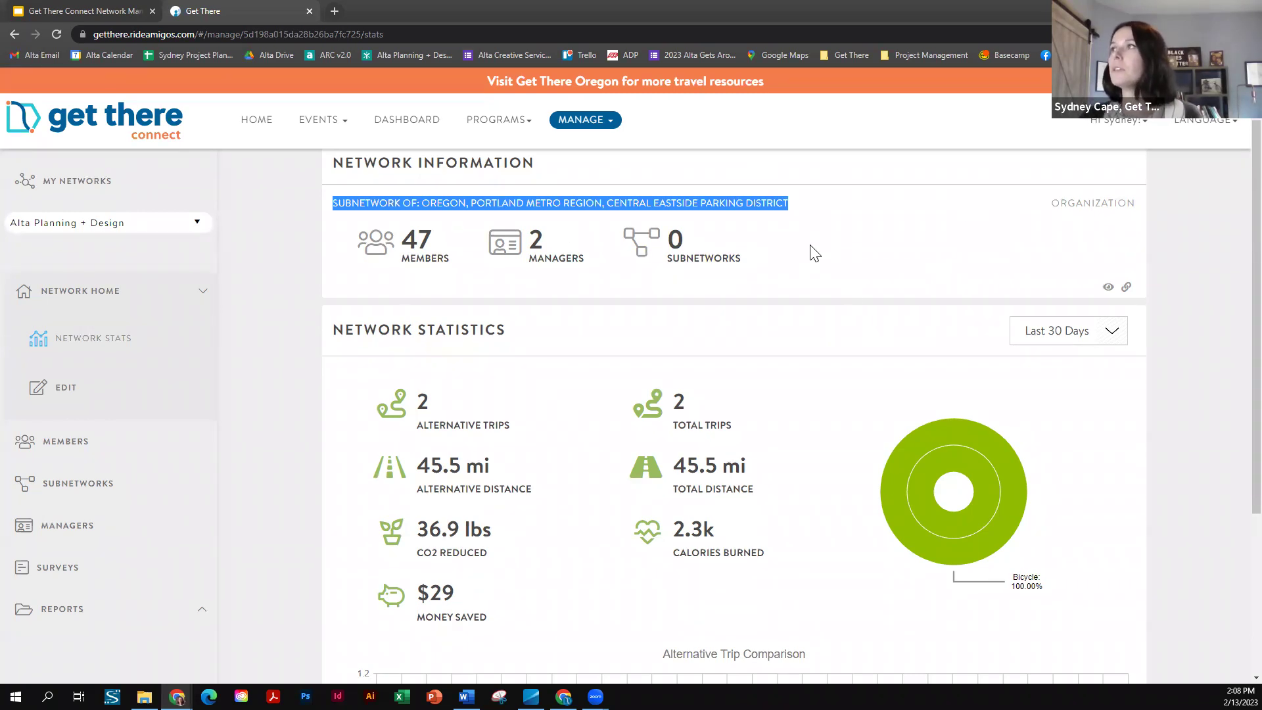
pyautogui.click(756, 250)
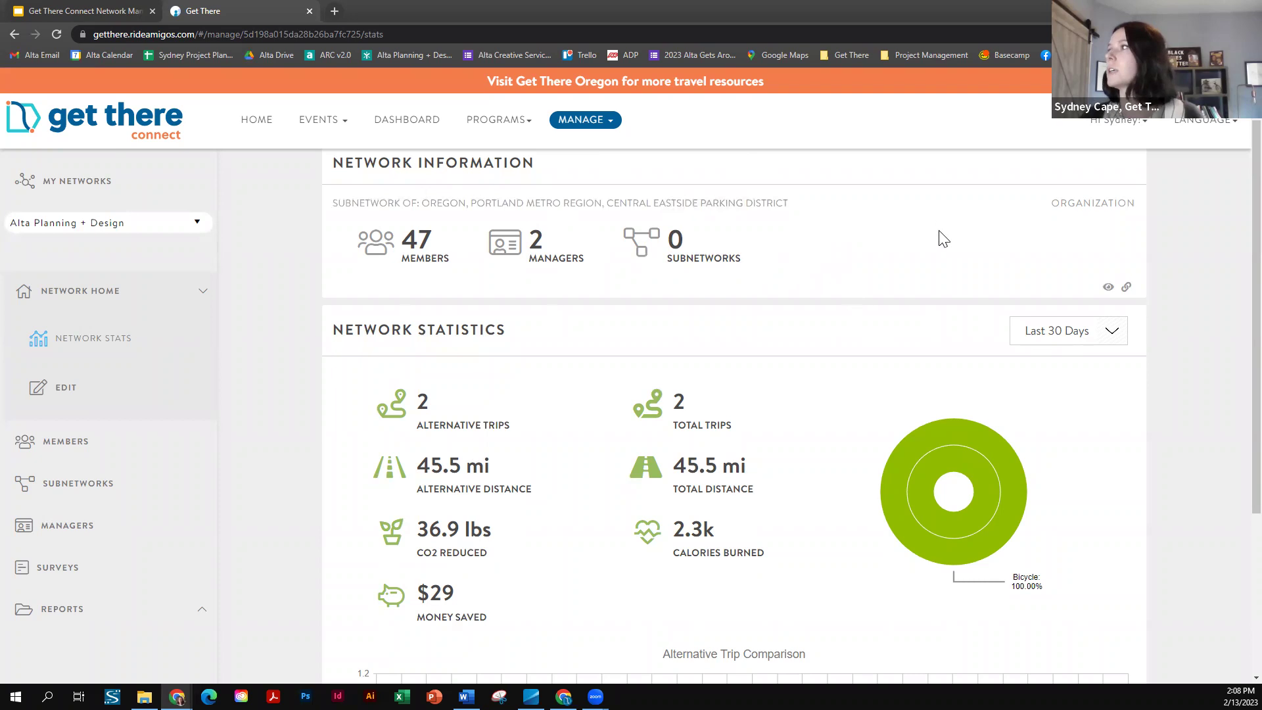
pyautogui.scroll(-1, 986, 315)
pyautogui.scroll(-1, 1157, 284)
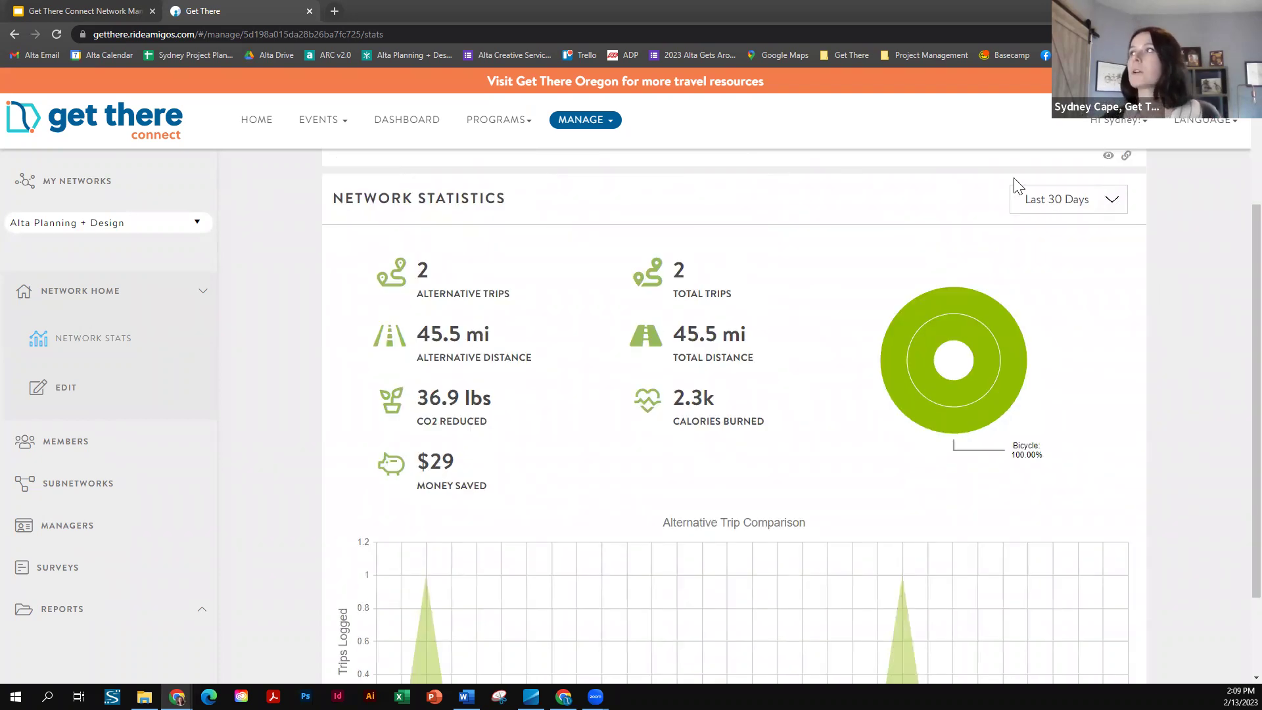
pyautogui.click(1093, 198)
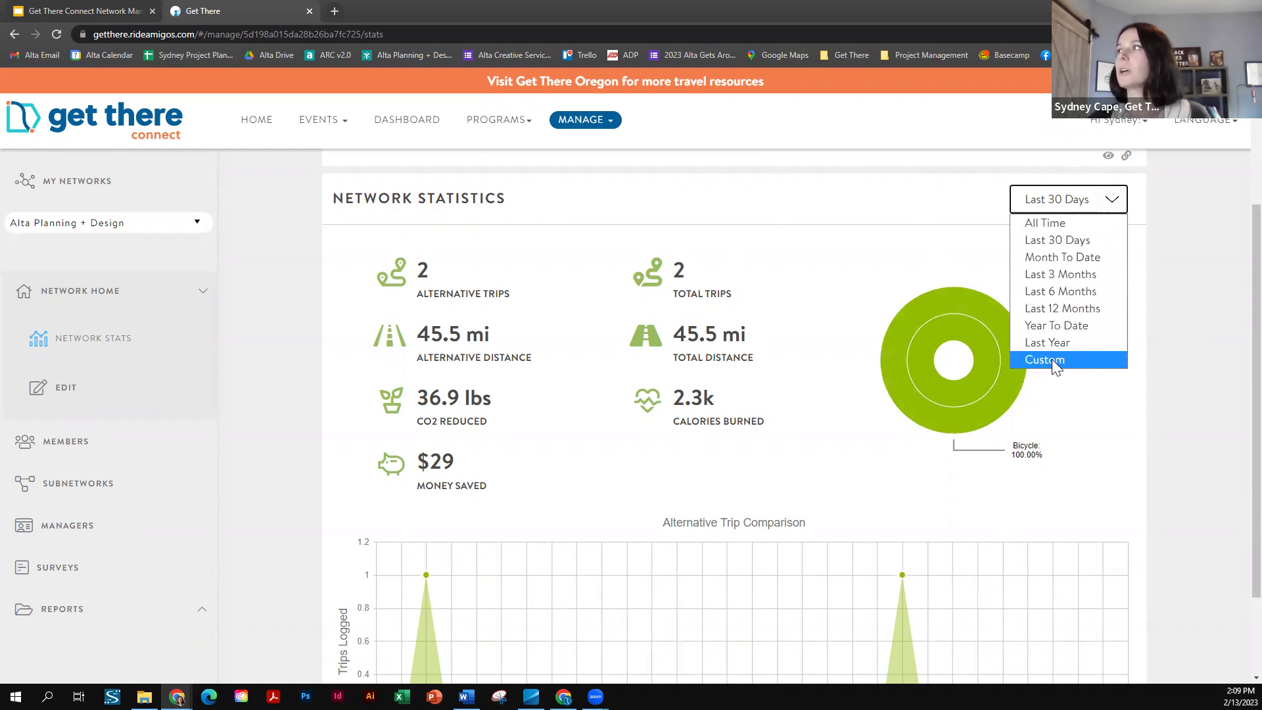
# - Switch statistics to All Time and read the donut chart's mode shares, e.g. Bicycle 42.03%
pyautogui.click(1049, 223)
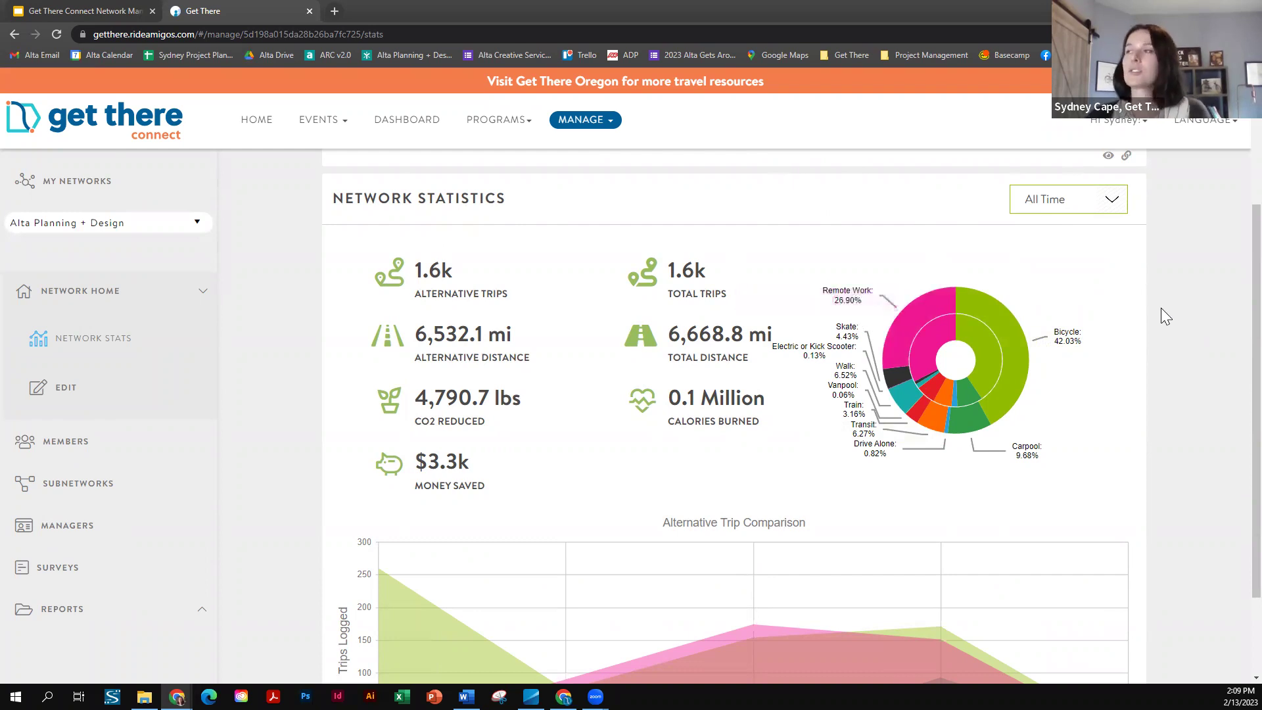
pyautogui.scroll(-1, 1161, 307)
pyautogui.moveTo(981, 326)
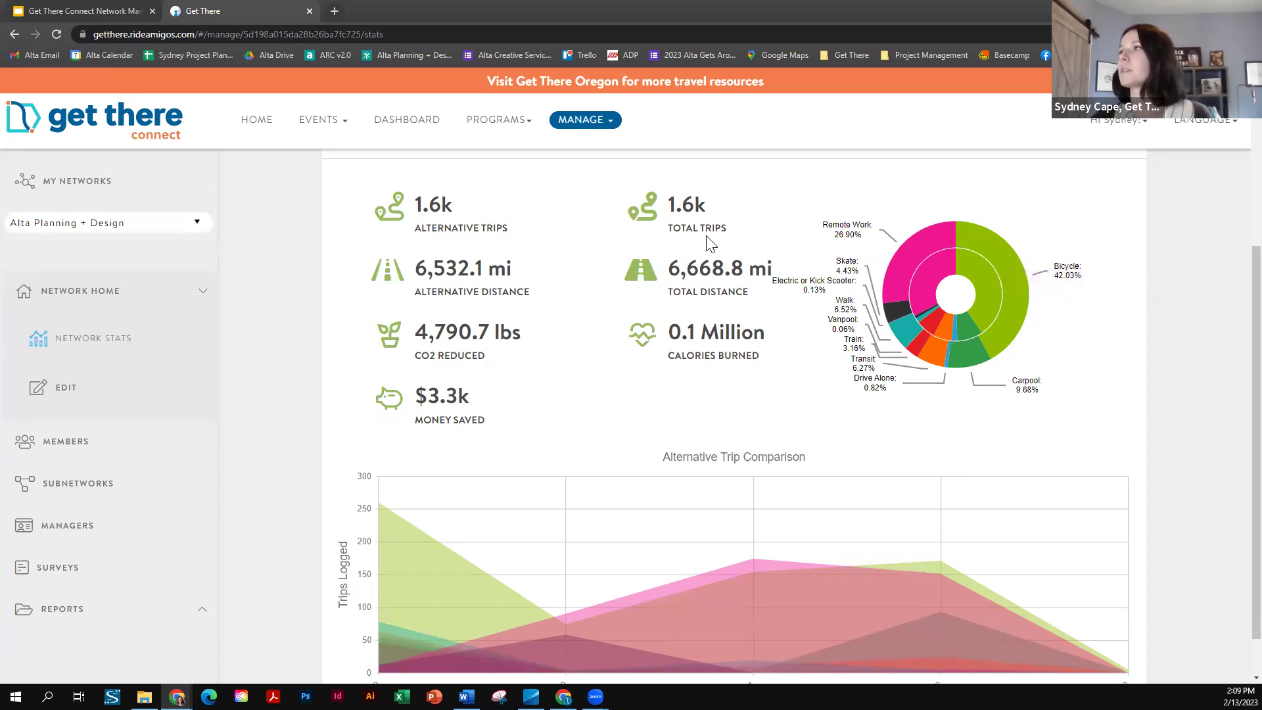
pyautogui.moveTo(1030, 262)
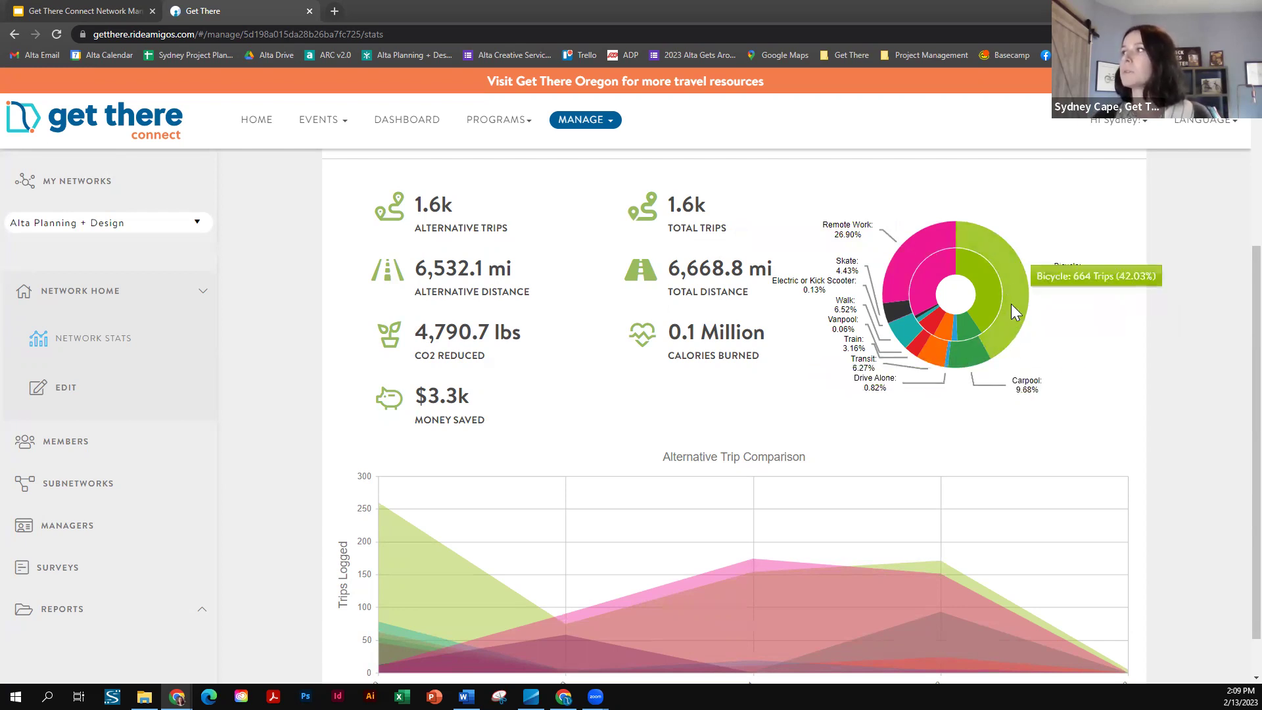
pyautogui.moveTo(970, 275)
pyautogui.moveTo(926, 267)
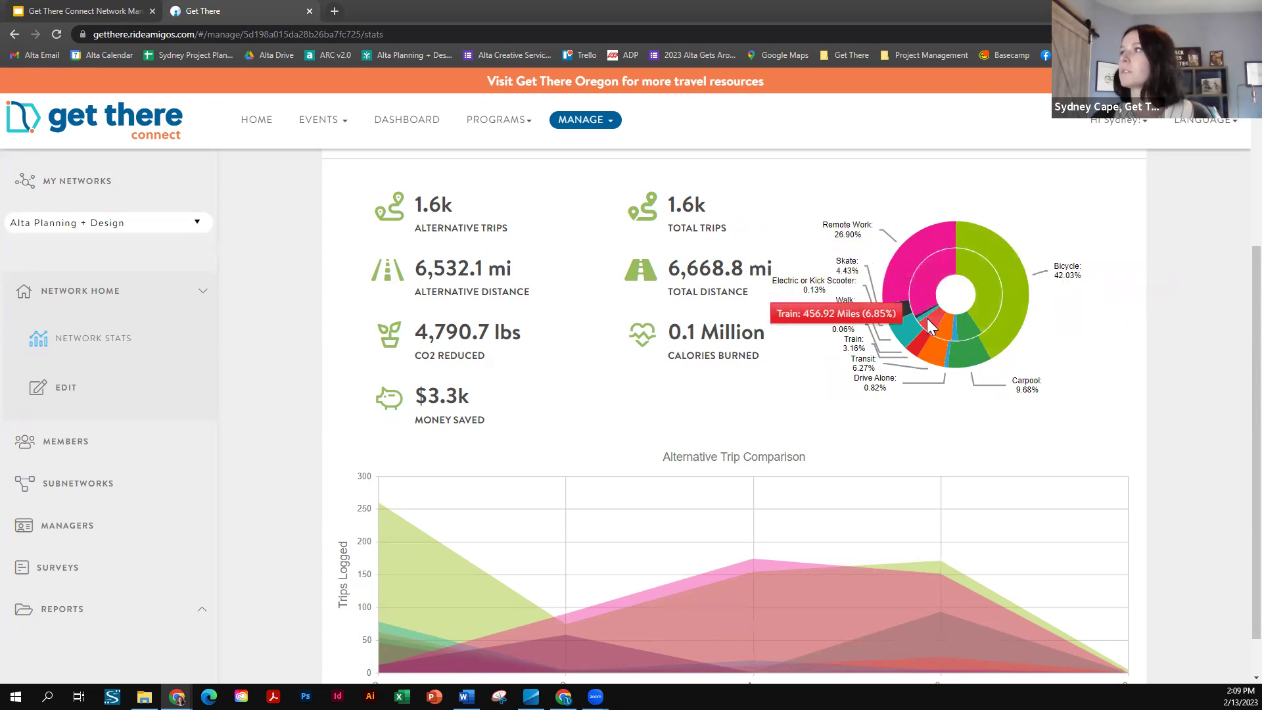
pyautogui.moveTo(934, 323)
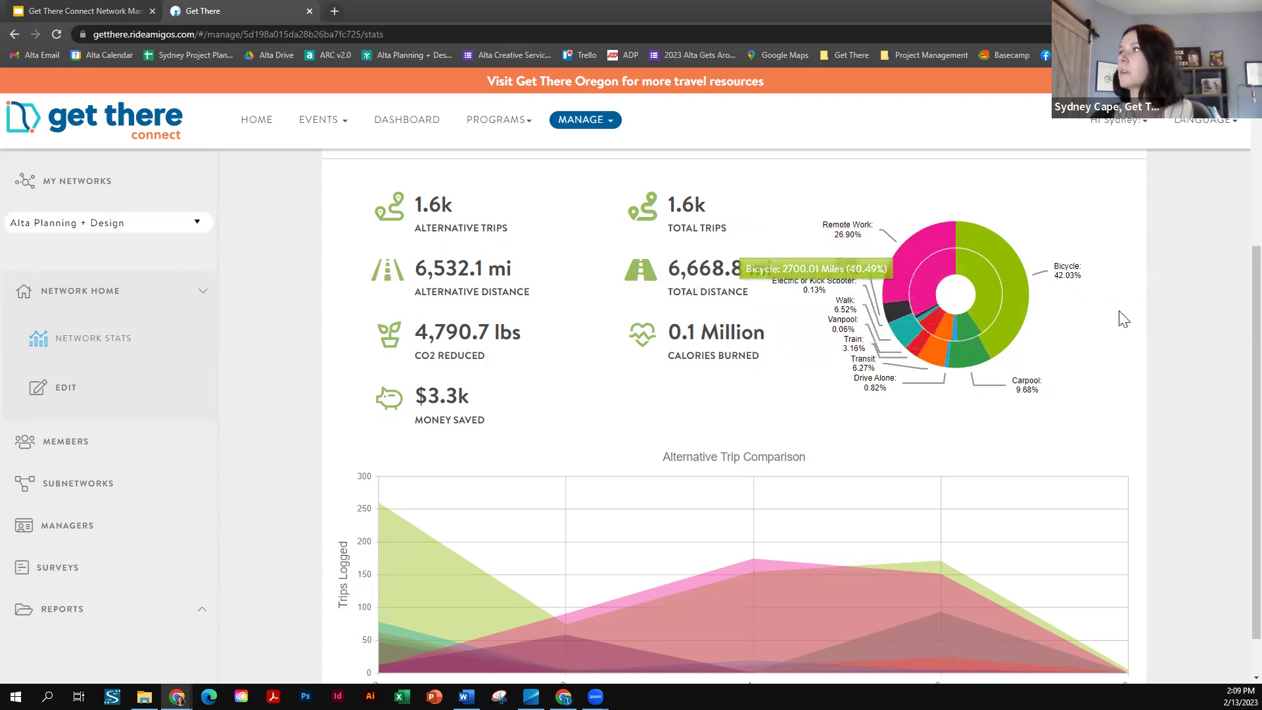
pyautogui.scroll(-1, 535, 320)
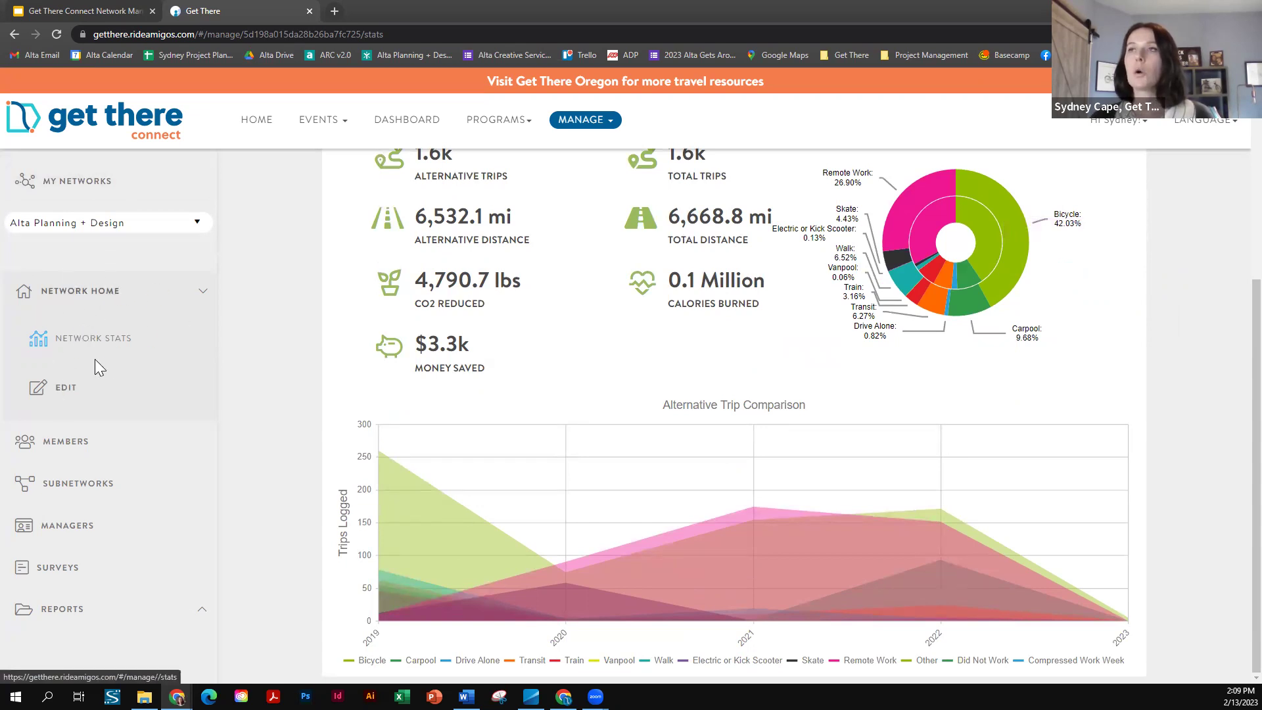
pyautogui.click(66, 392)
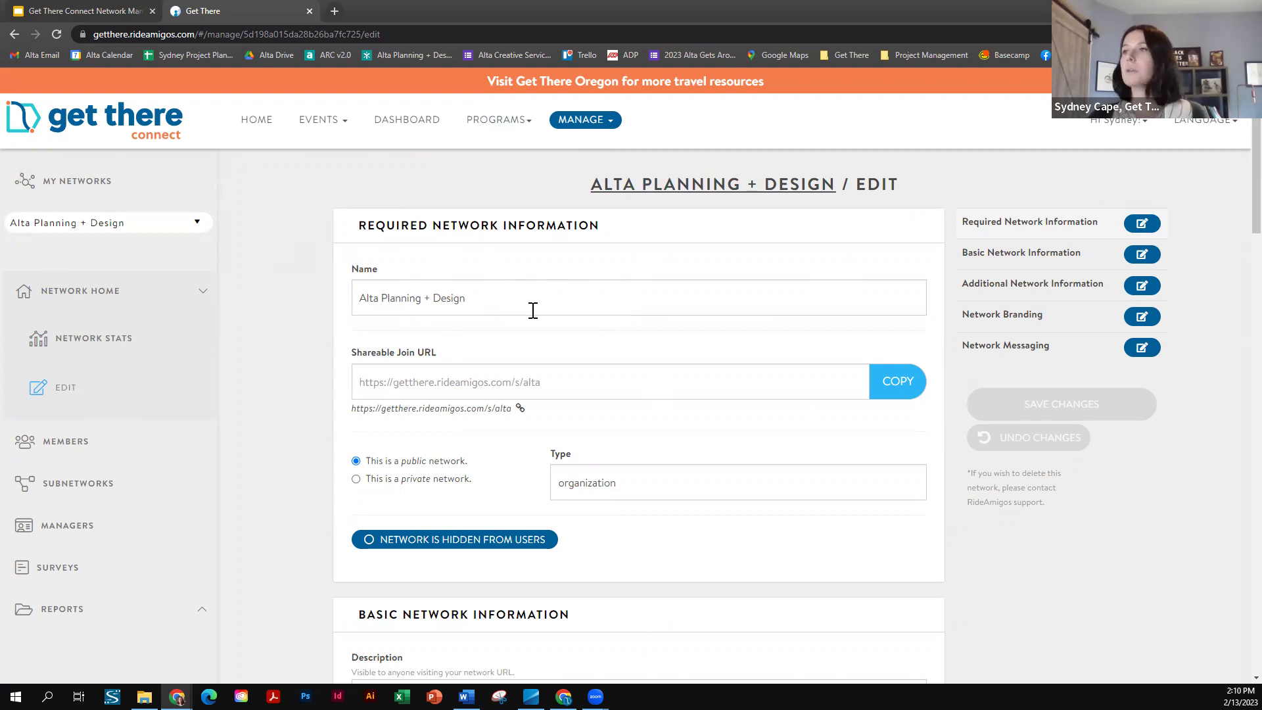
# - Scroll the edit form down to the Shareable Join URL section and highlight its label
pyautogui.scroll(-1, 536, 309)
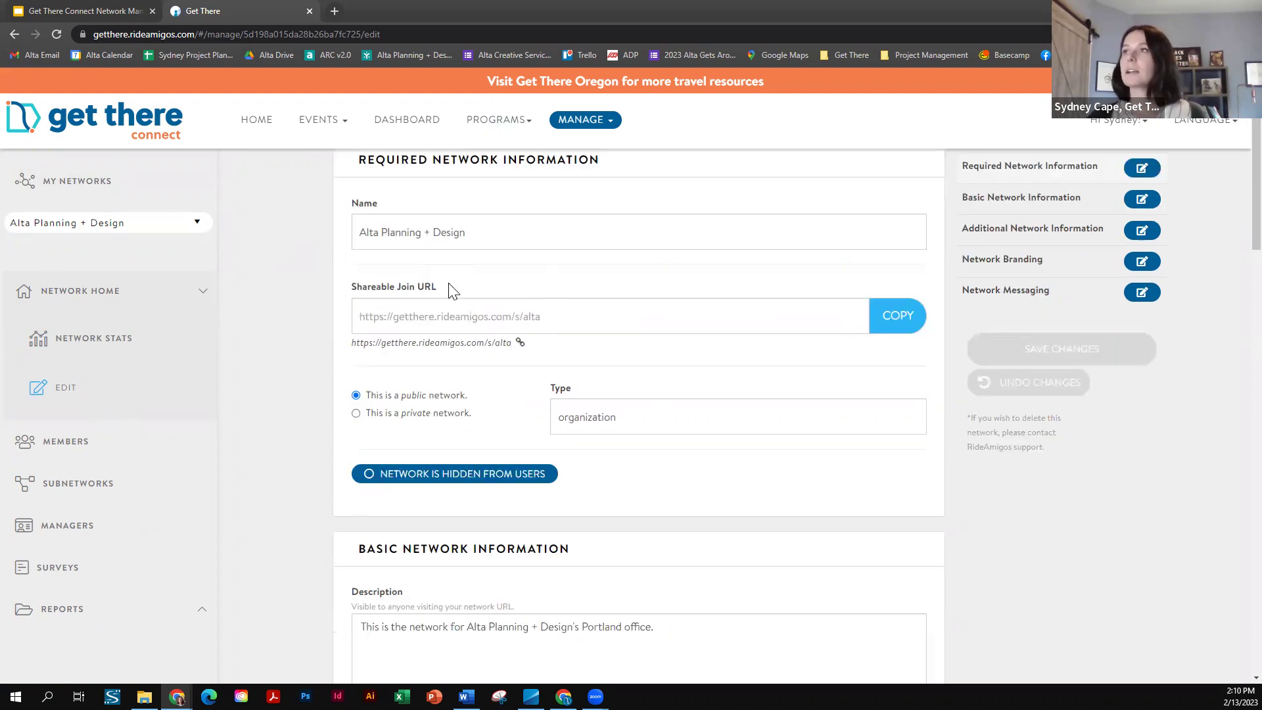
pyautogui.moveTo(451, 290); pyautogui.dragTo(368, 289)
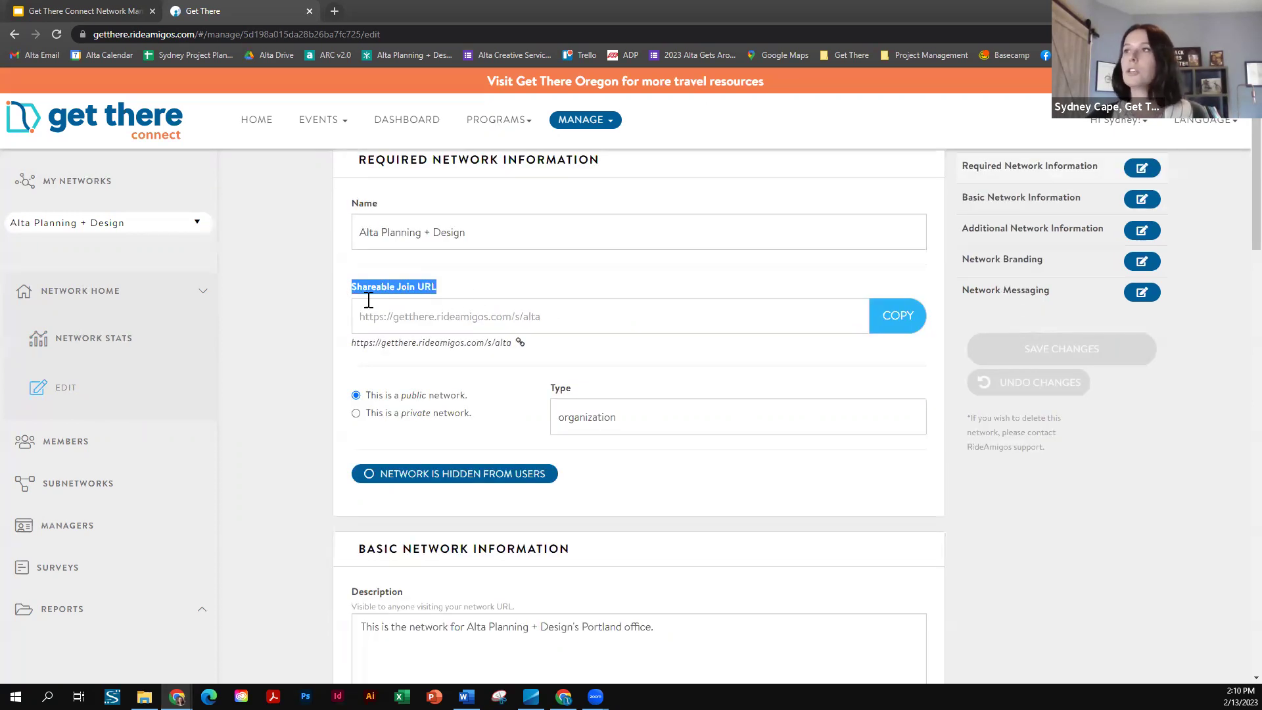
pyautogui.click(467, 292)
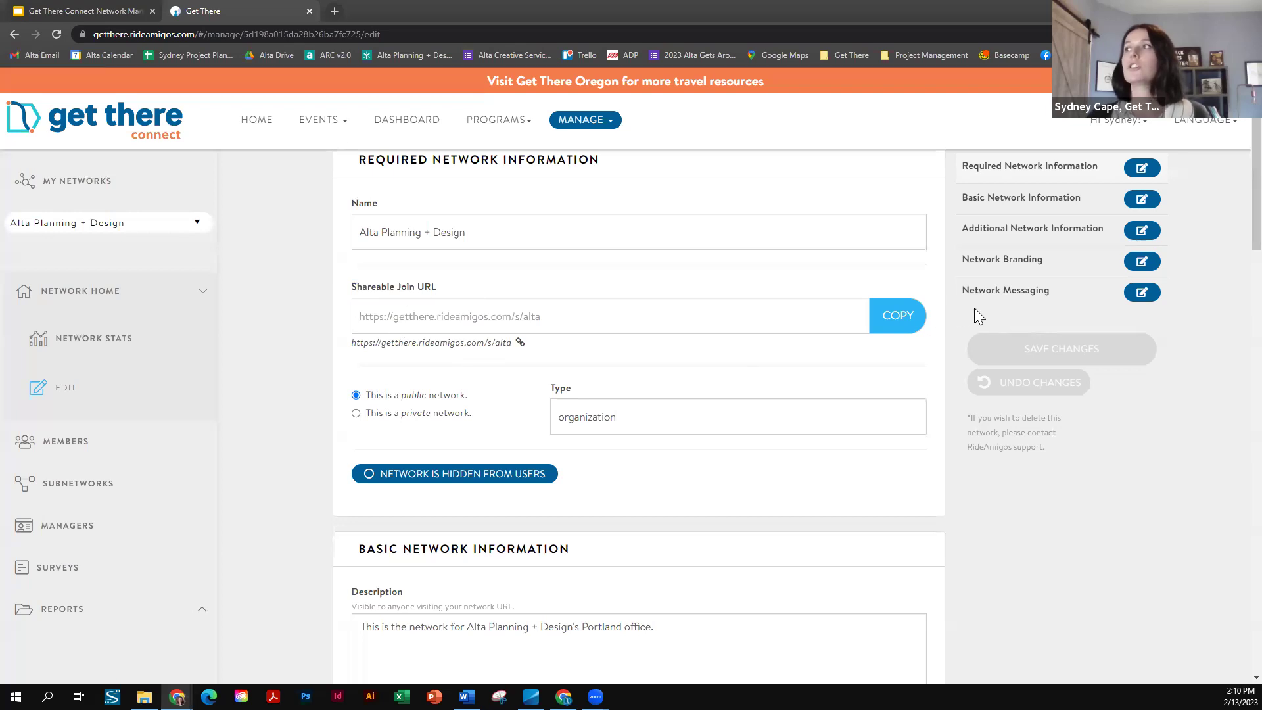
# - Load the pasted join URL in a new tab, dismiss its prompts, and return to the edit tab
pyautogui.click(335, 10)
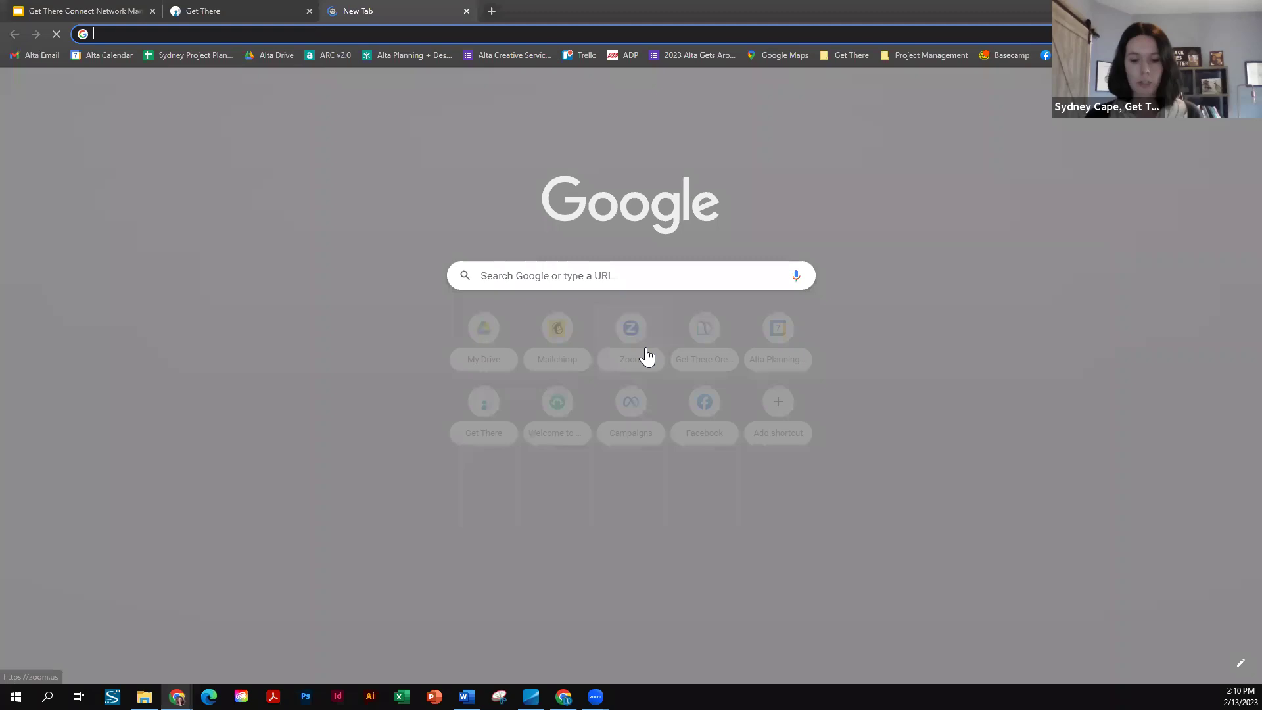
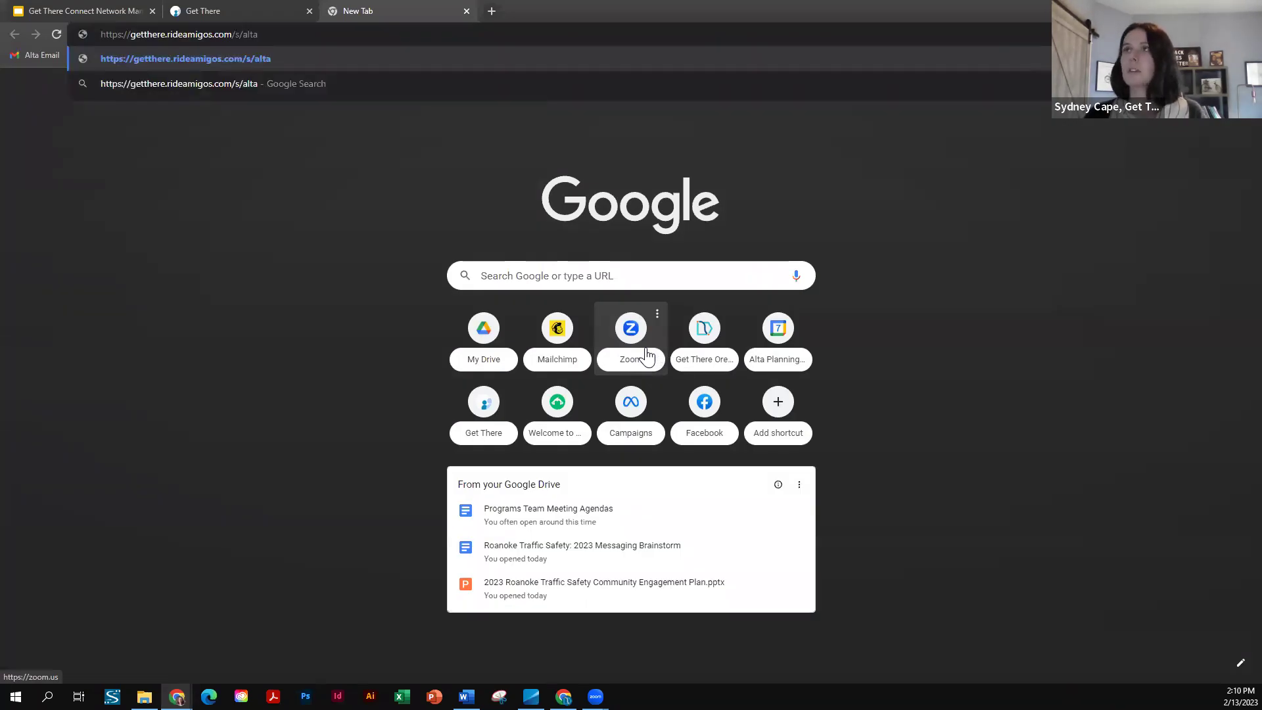
pyautogui.press('Return')
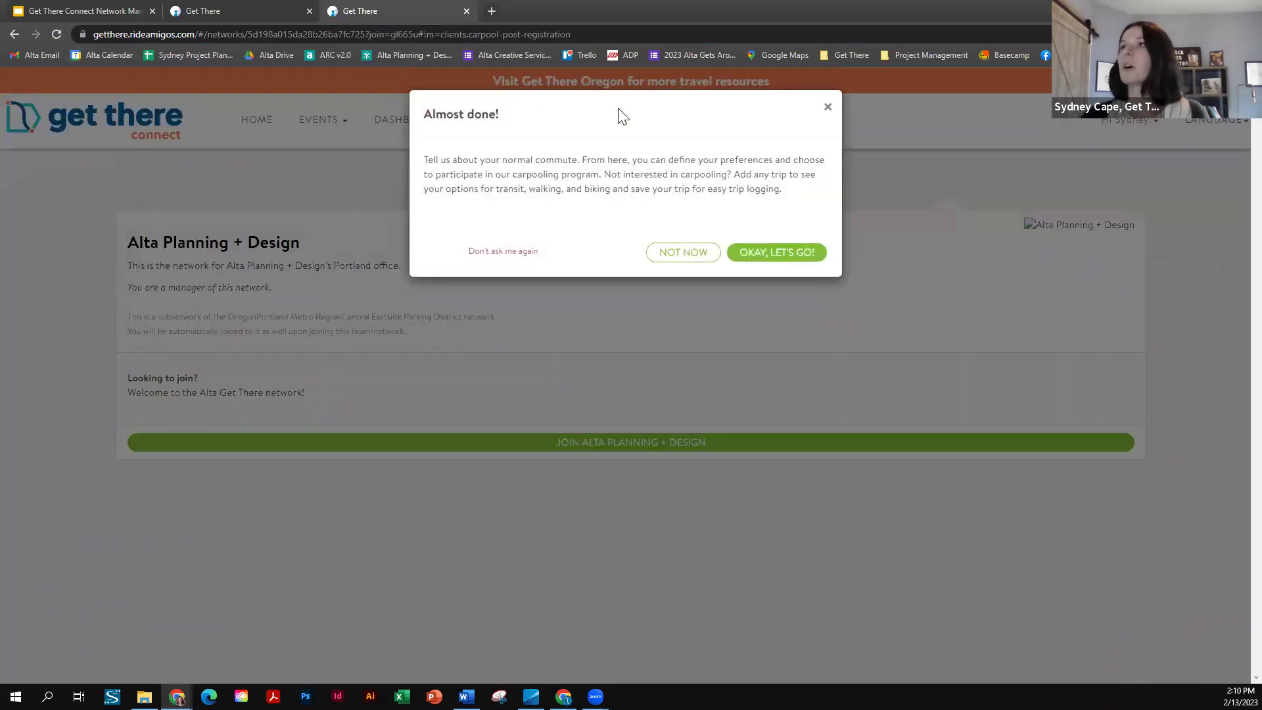
pyautogui.click(691, 258)
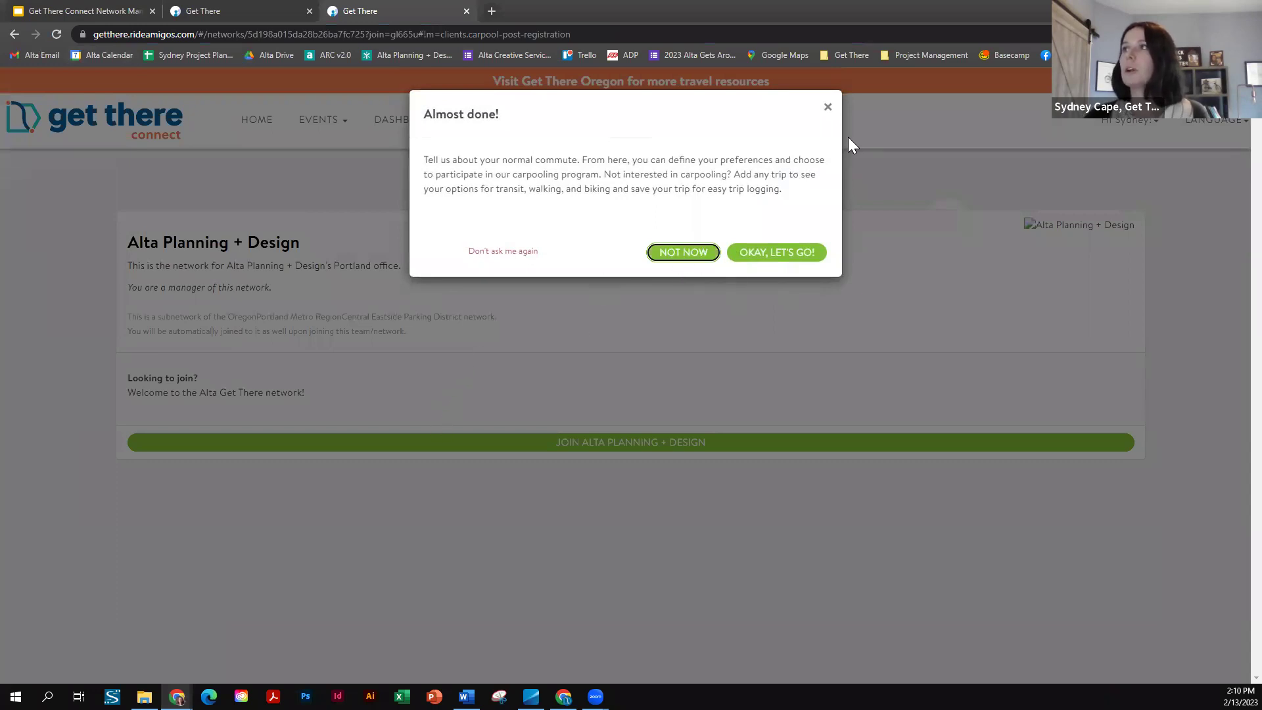
pyautogui.click(828, 108)
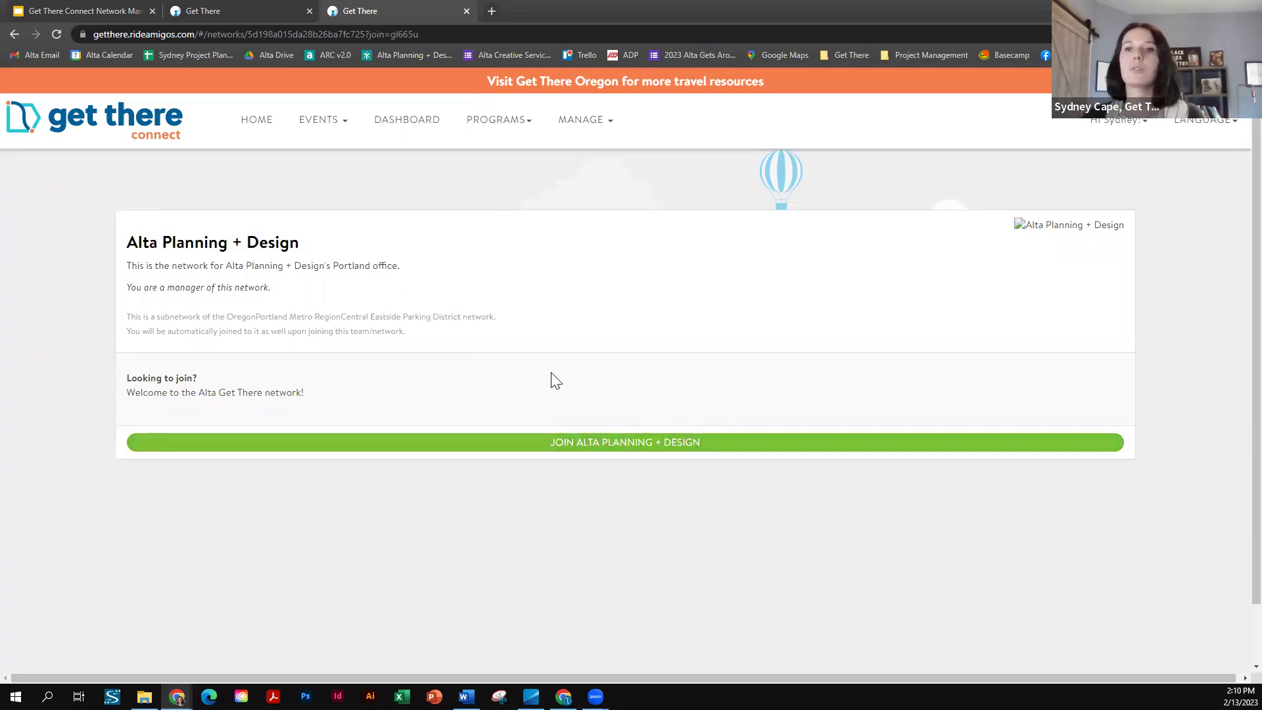
pyautogui.click(252, 9)
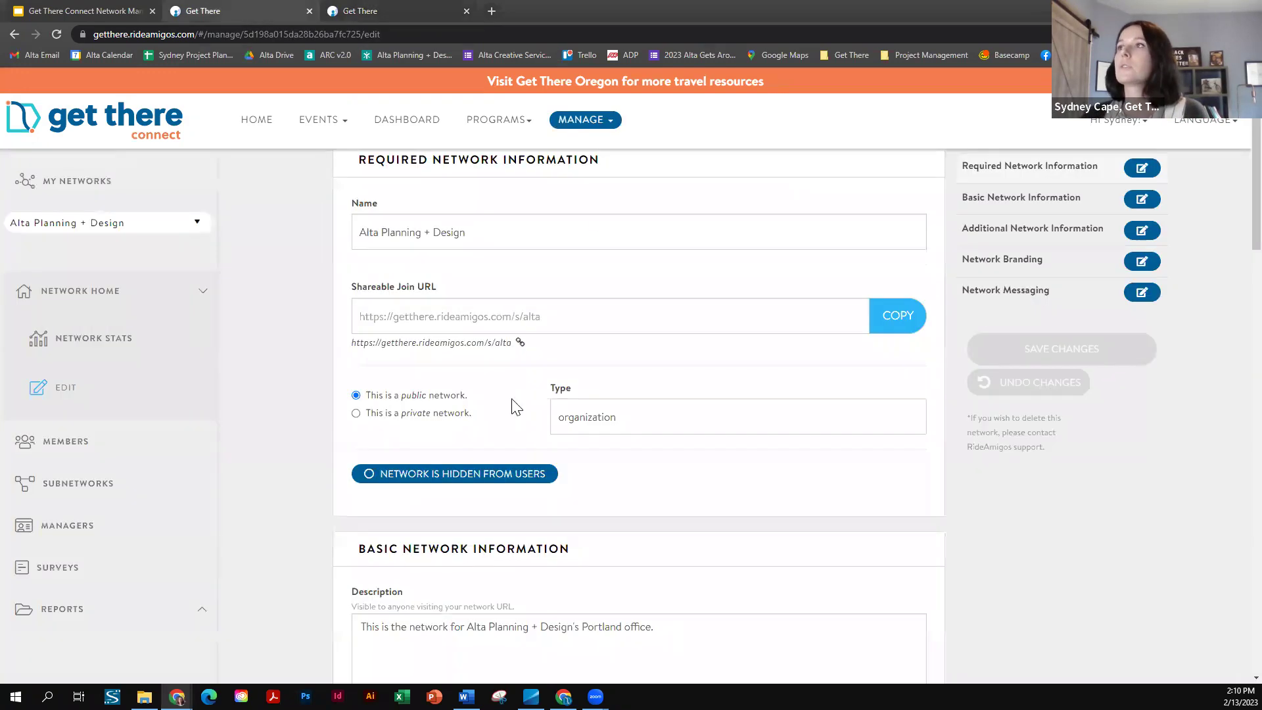
# - Make the join URL slug 'alta' editable and highlight the join link preview, without saving
pyautogui.scroll(1, 516, 408)
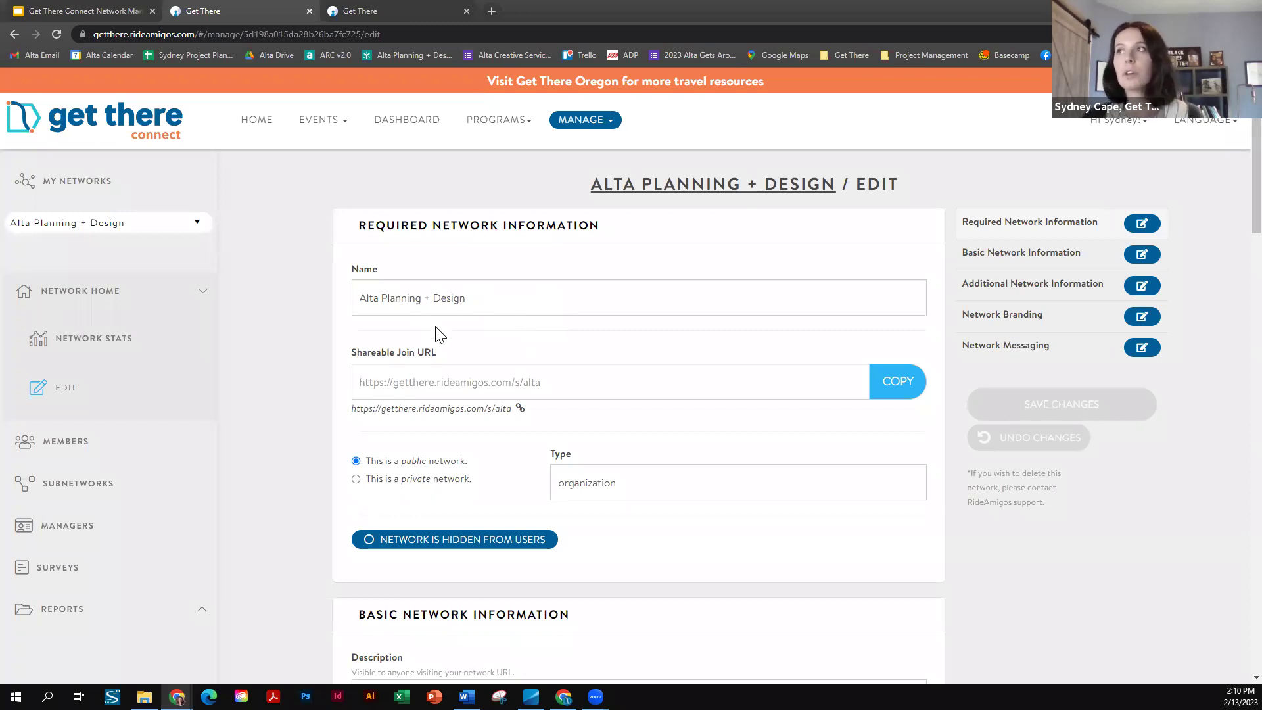
pyautogui.scroll(-1, 563, 259)
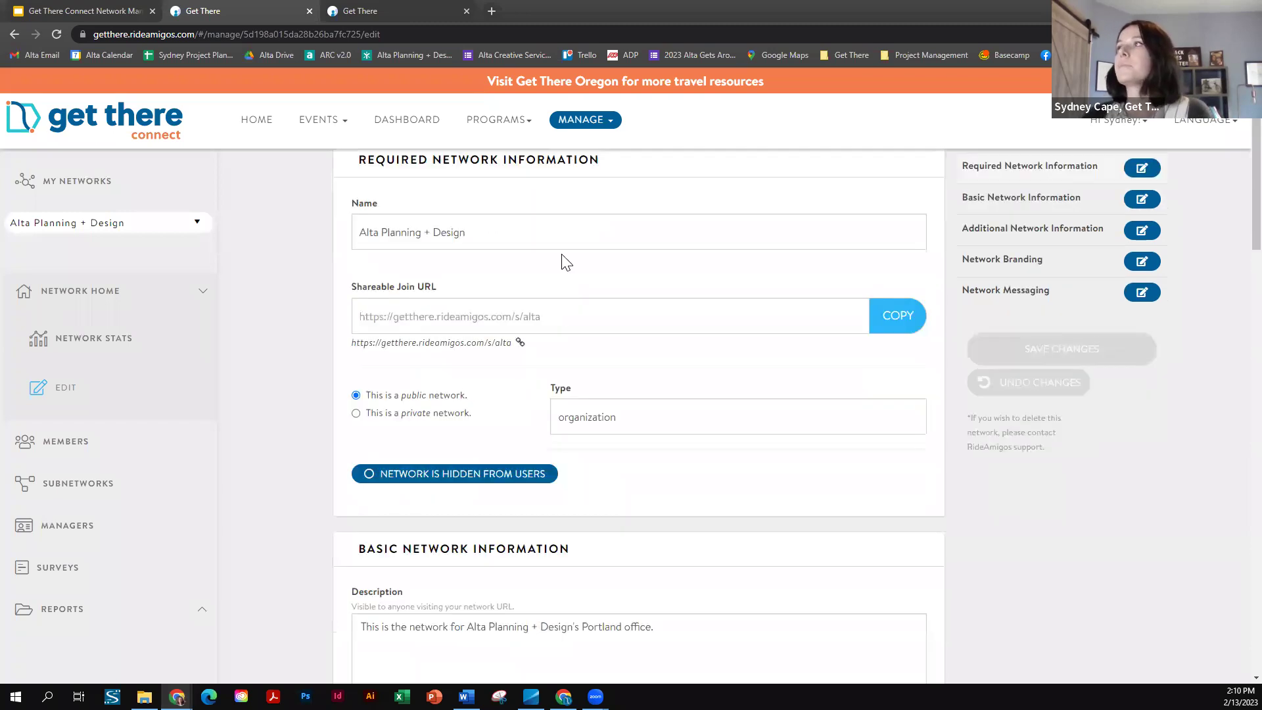
pyautogui.click(554, 318)
pyautogui.moveTo(344, 318); pyautogui.dragTo(579, 362)
pyautogui.click(305, 329)
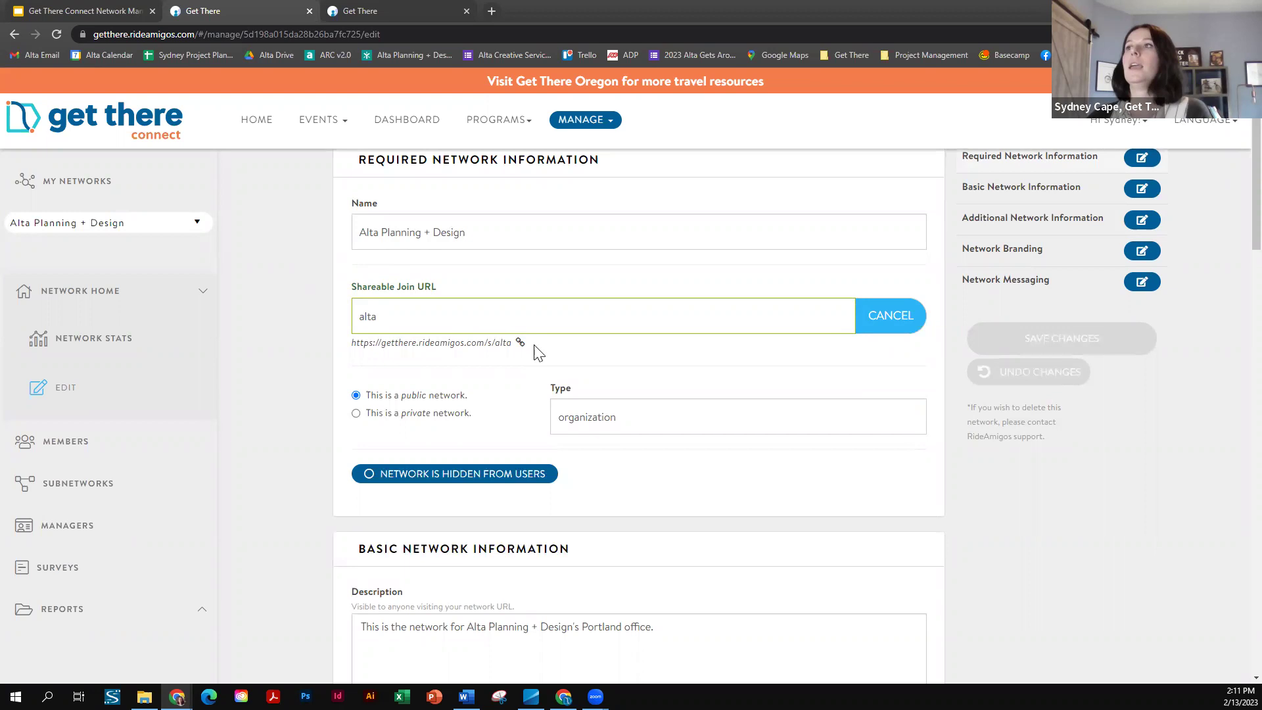
pyautogui.moveTo(513, 343); pyautogui.dragTo(350, 344)
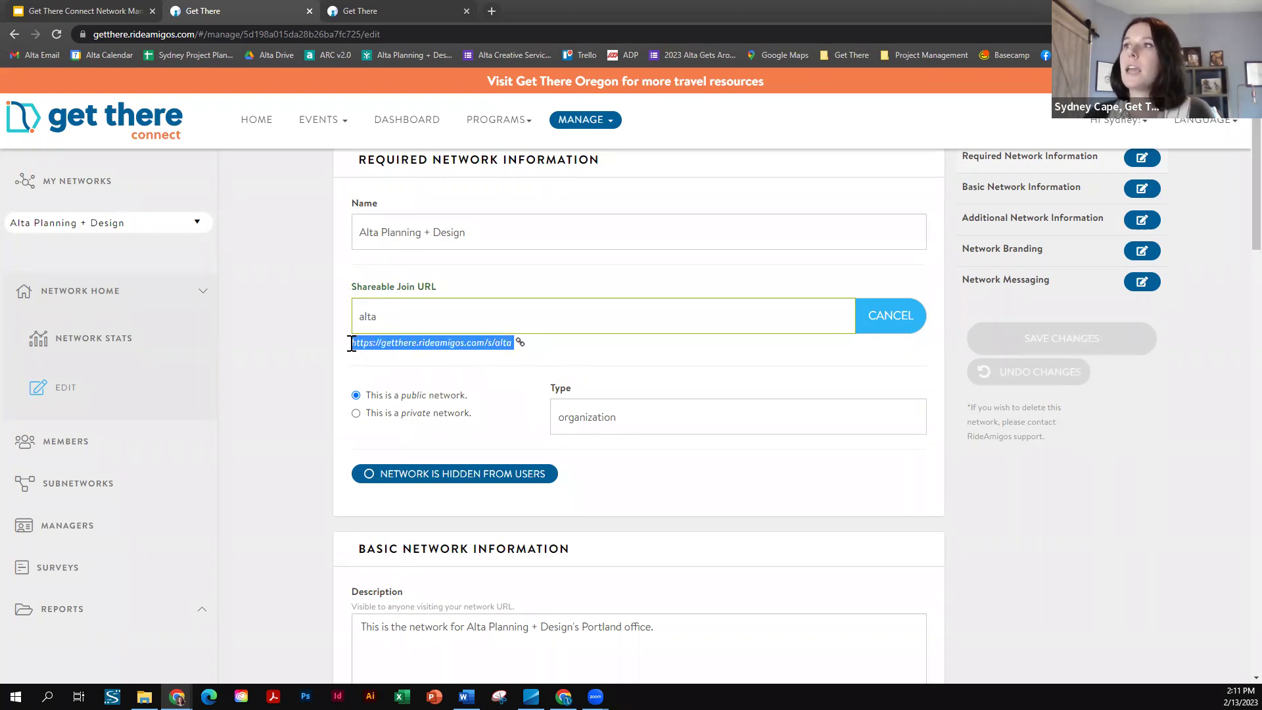
pyautogui.click(442, 343)
pyautogui.moveTo(471, 343); pyautogui.dragTo(417, 343)
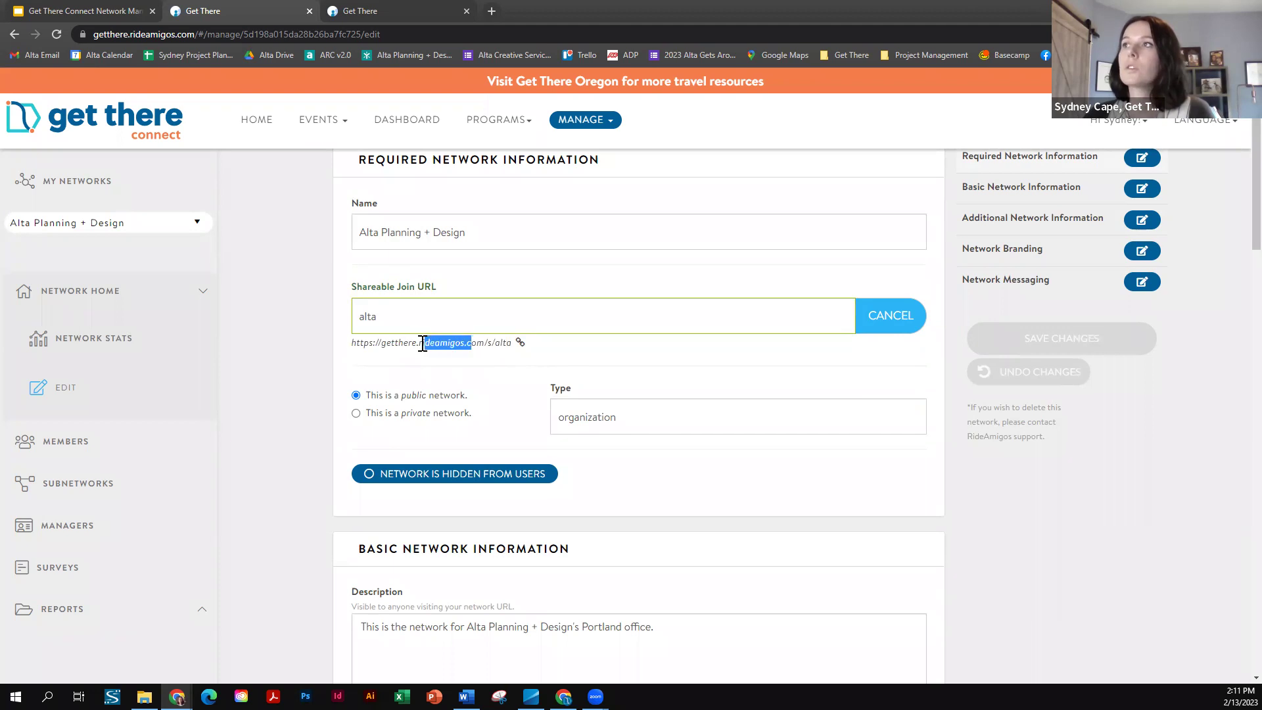
pyautogui.click(512, 344)
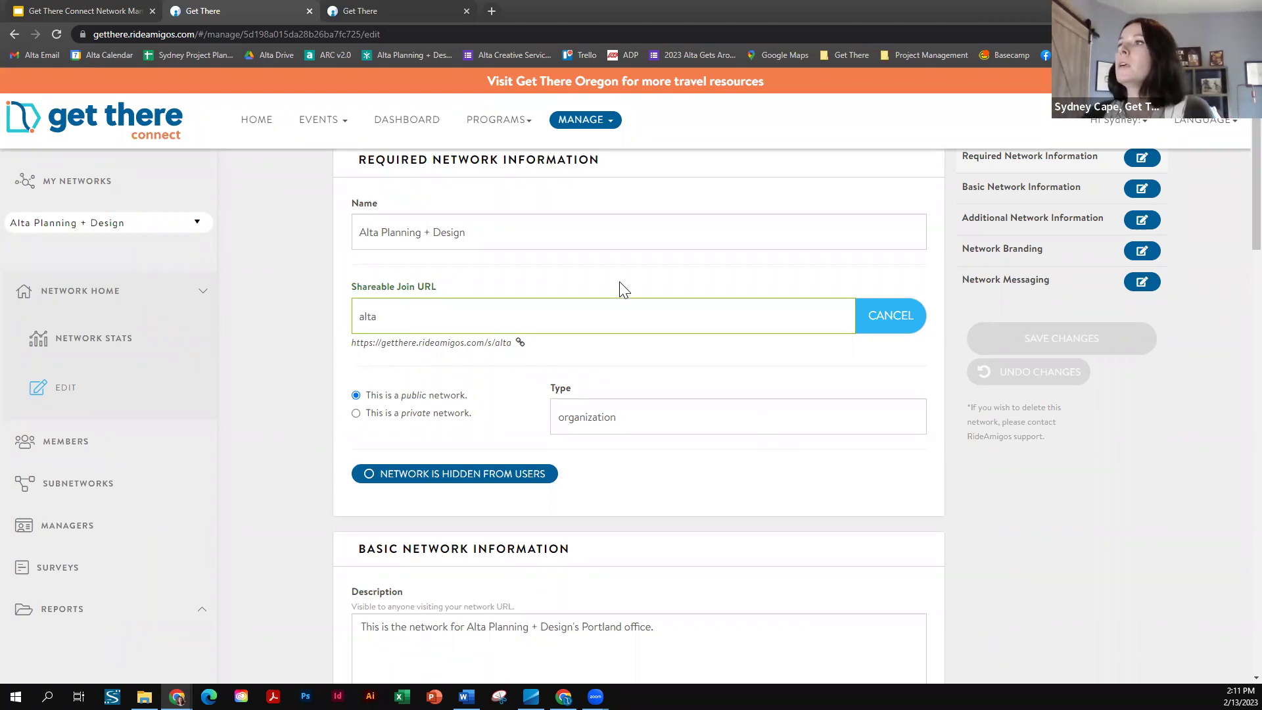
pyautogui.scroll(-3, 780, 313)
pyautogui.scroll(-2, 707, 337)
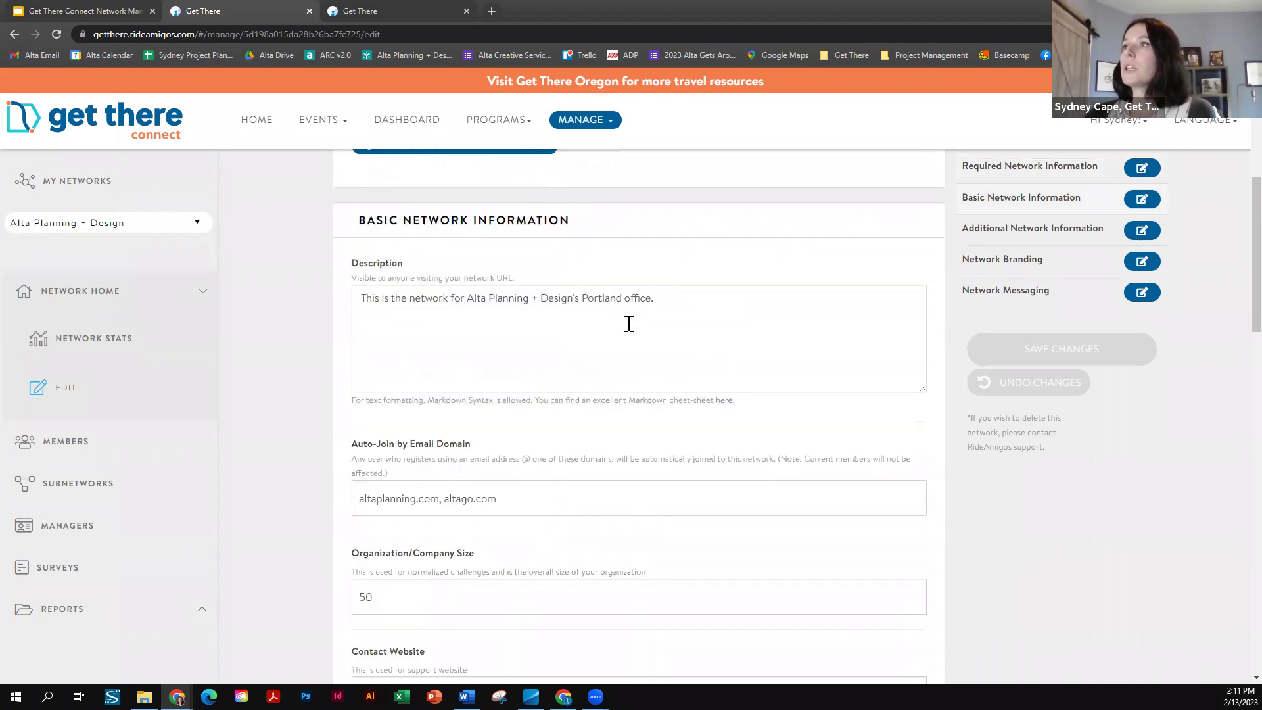
pyautogui.scroll(-3, 625, 307)
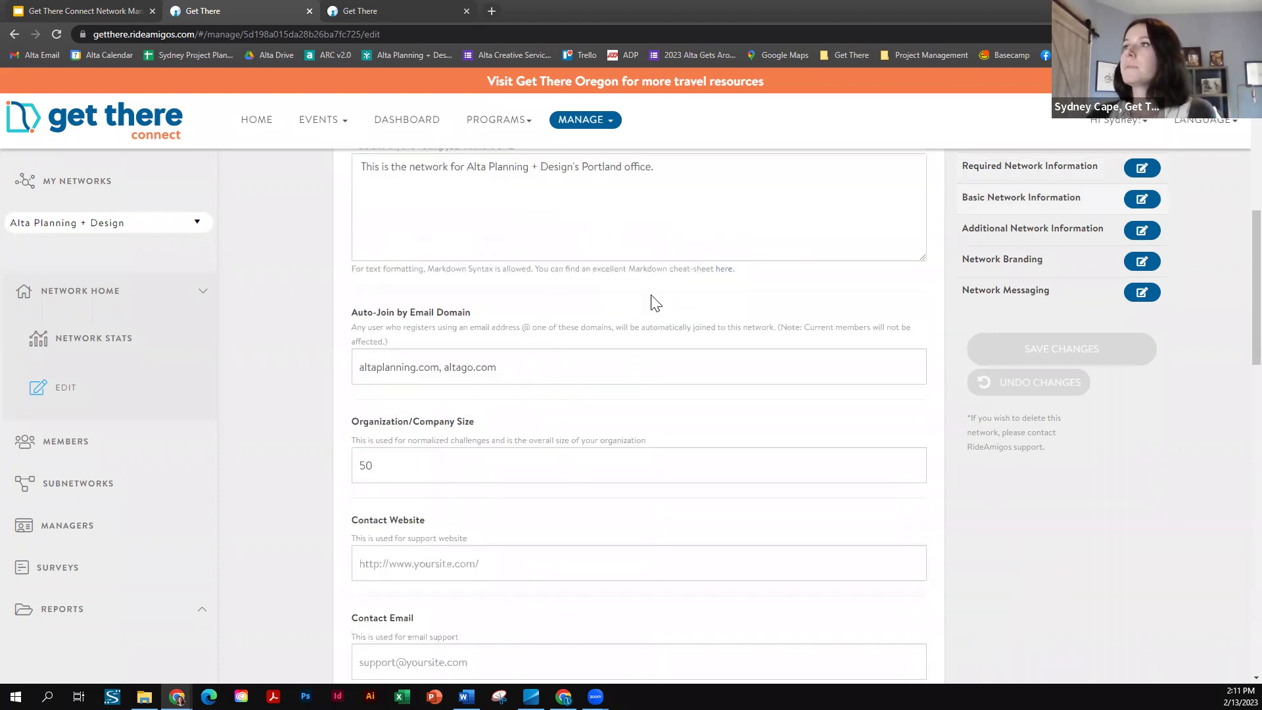
pyautogui.moveTo(355, 255); pyautogui.dragTo(493, 253)
pyautogui.click(535, 310)
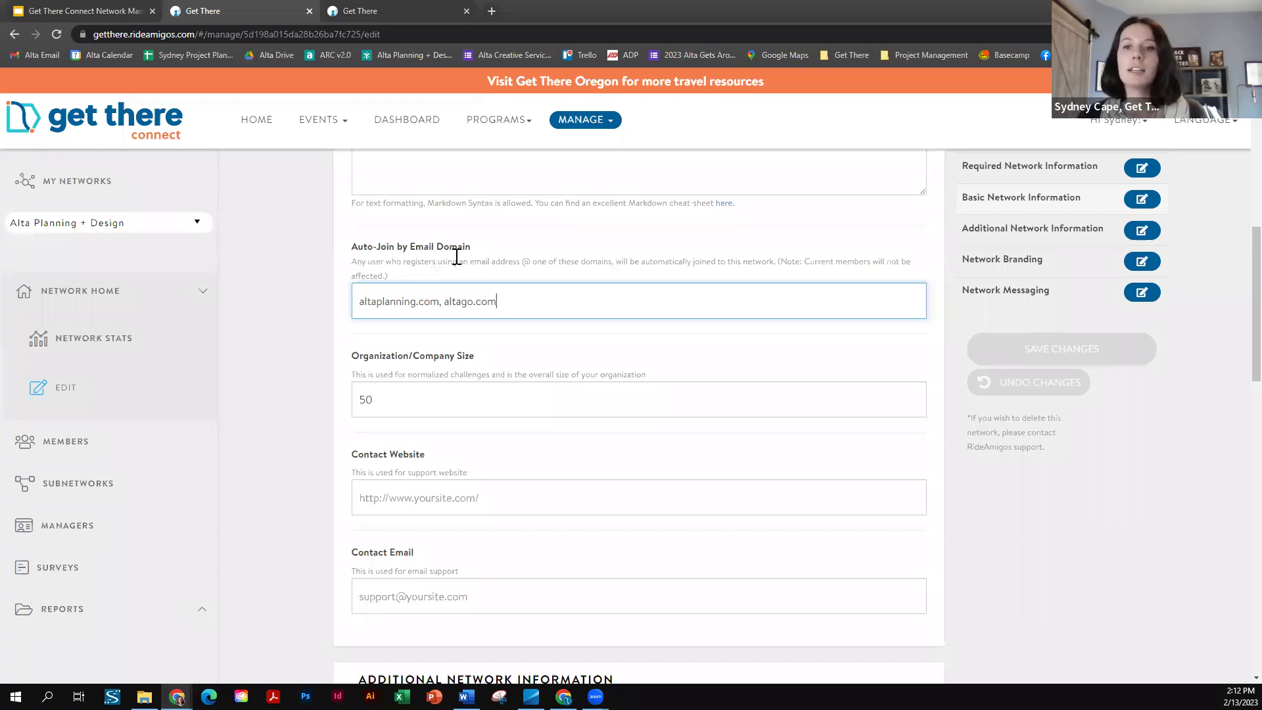
pyautogui.moveTo(530, 304); pyautogui.dragTo(341, 305)
pyautogui.click(532, 305)
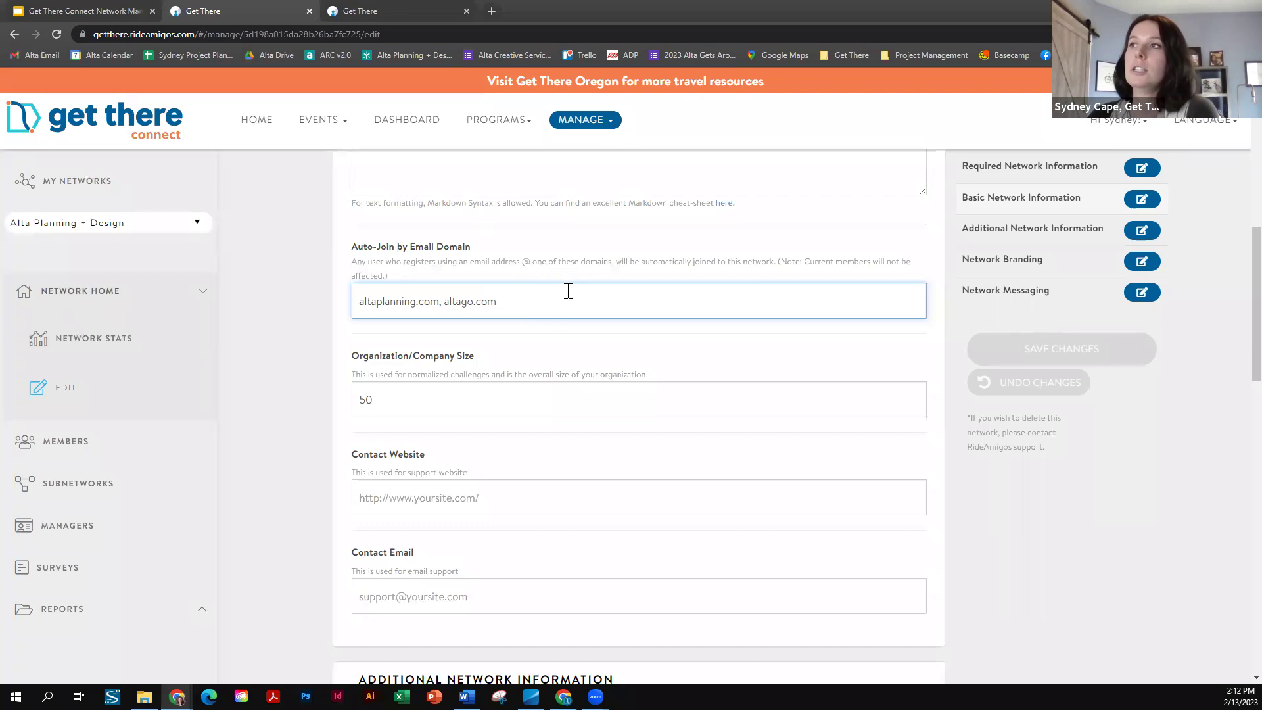
pyautogui.moveTo(575, 301); pyautogui.dragTo(318, 304)
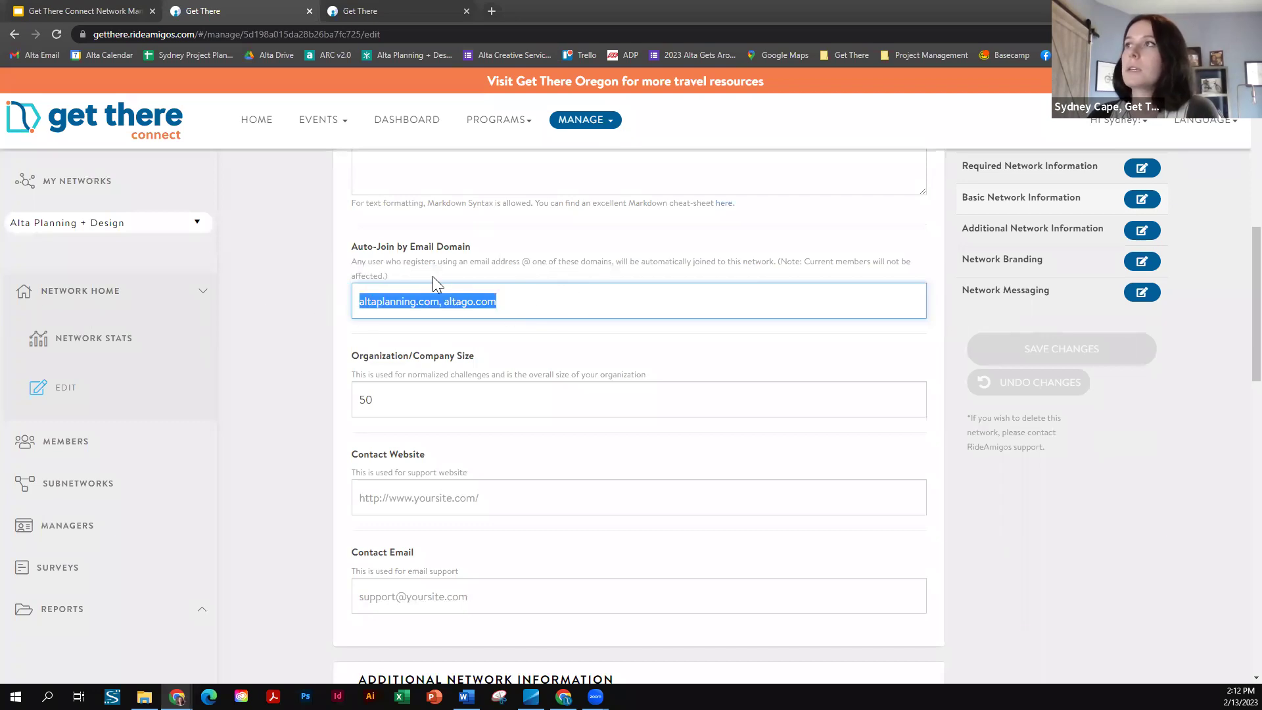
pyautogui.click(555, 297)
pyautogui.scroll(-2, 493, 431)
pyautogui.scroll(-4, 512, 362)
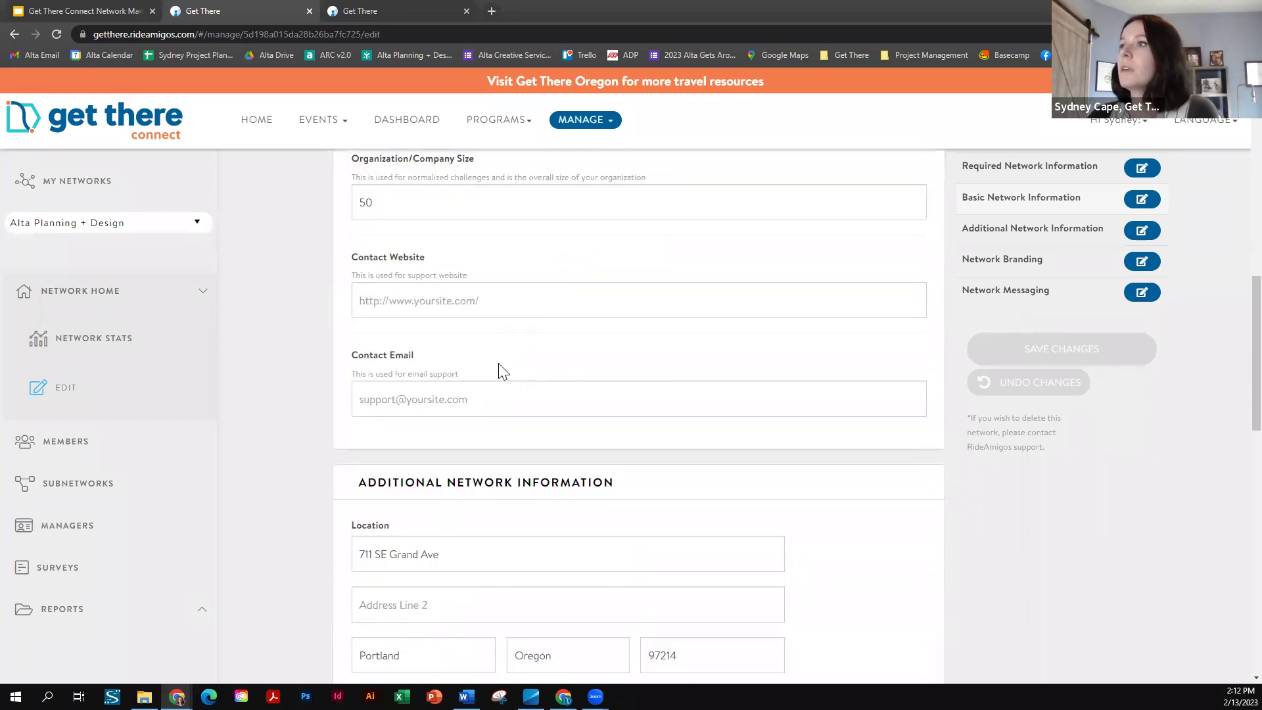
pyautogui.scroll(-7, 461, 406)
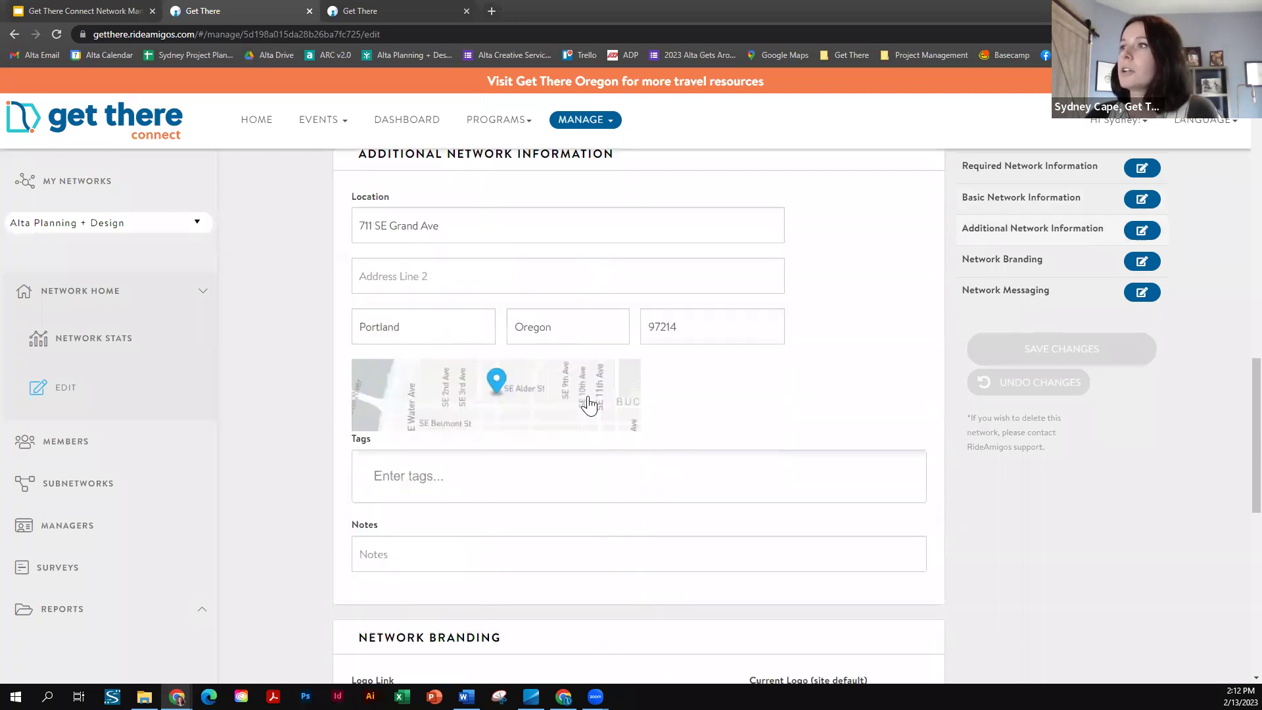
pyautogui.scroll(-3, 631, 421)
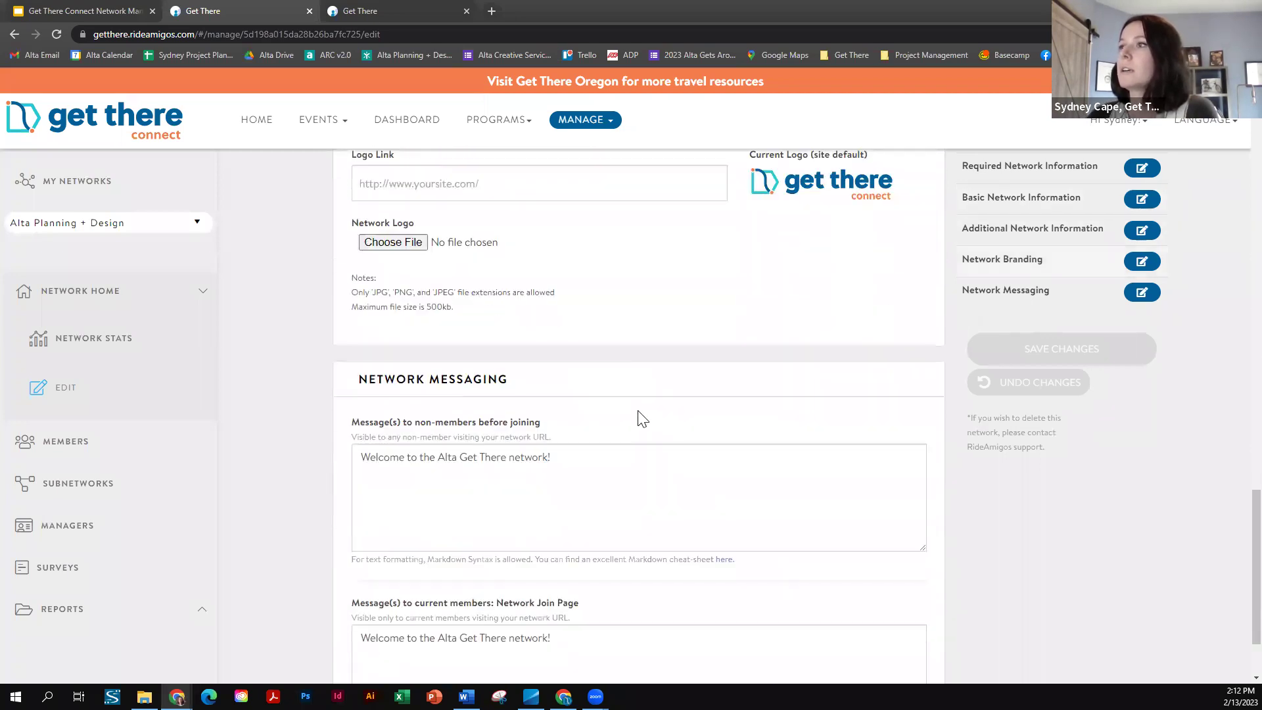
pyautogui.scroll(-2, 578, 385)
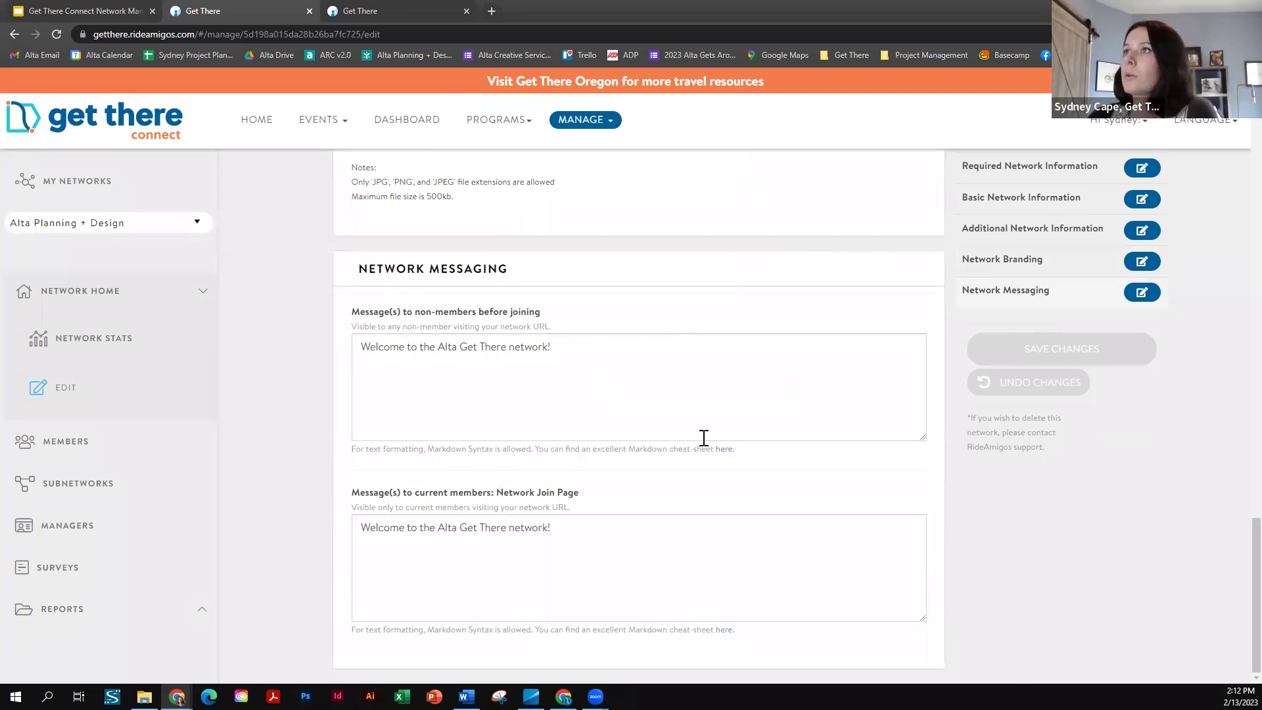
pyautogui.scroll(20, 701, 436)
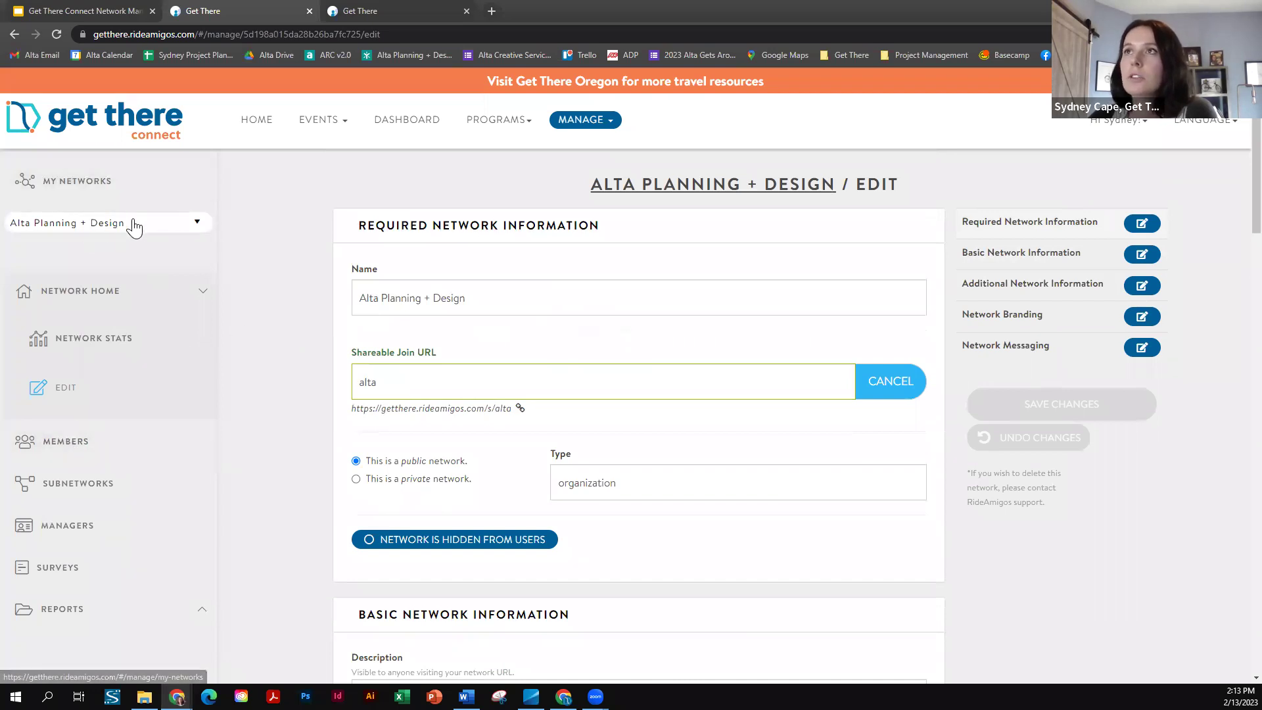
# - Open and close the network selector, then view the 47-member Members list
pyautogui.click(161, 231)
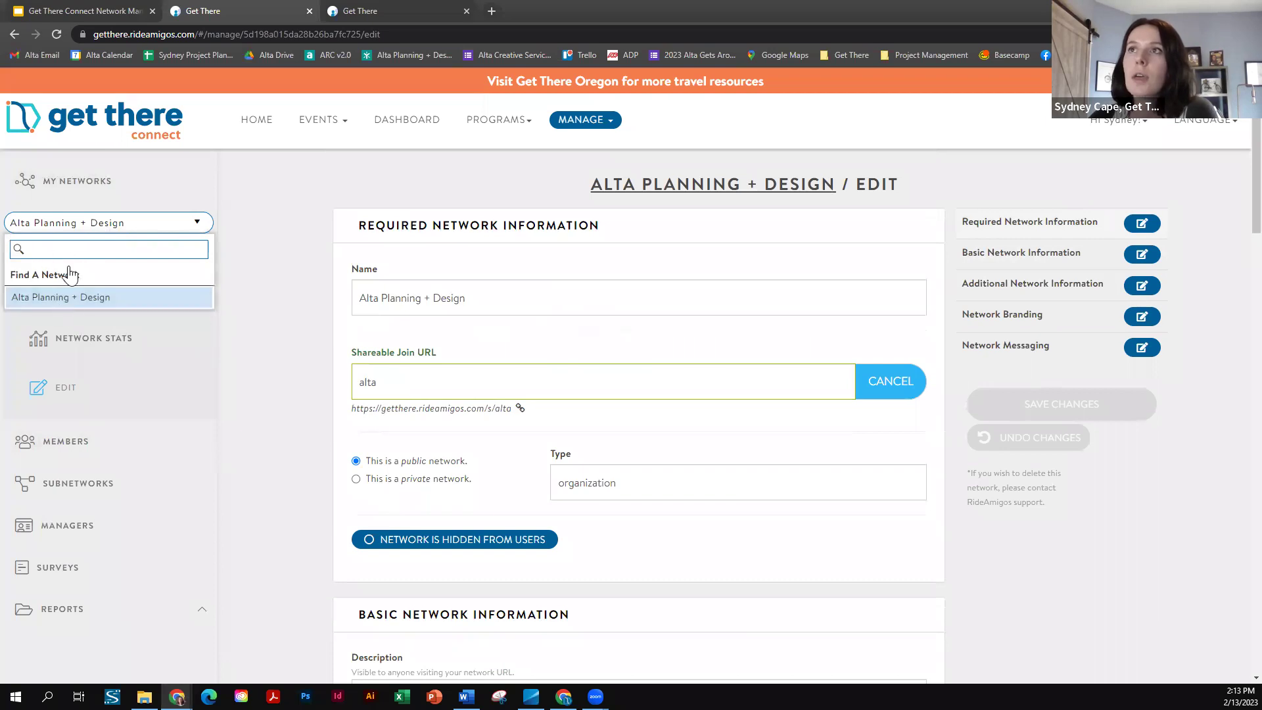
pyautogui.click(254, 289)
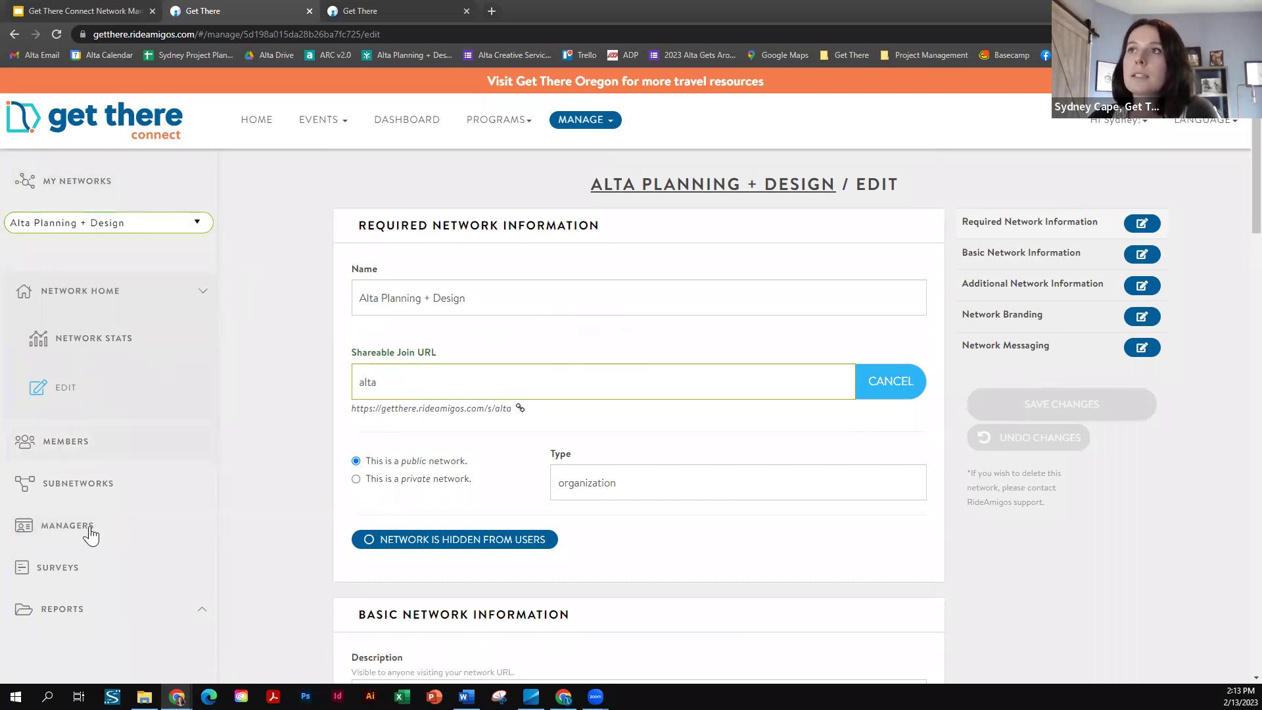
pyautogui.click(62, 447)
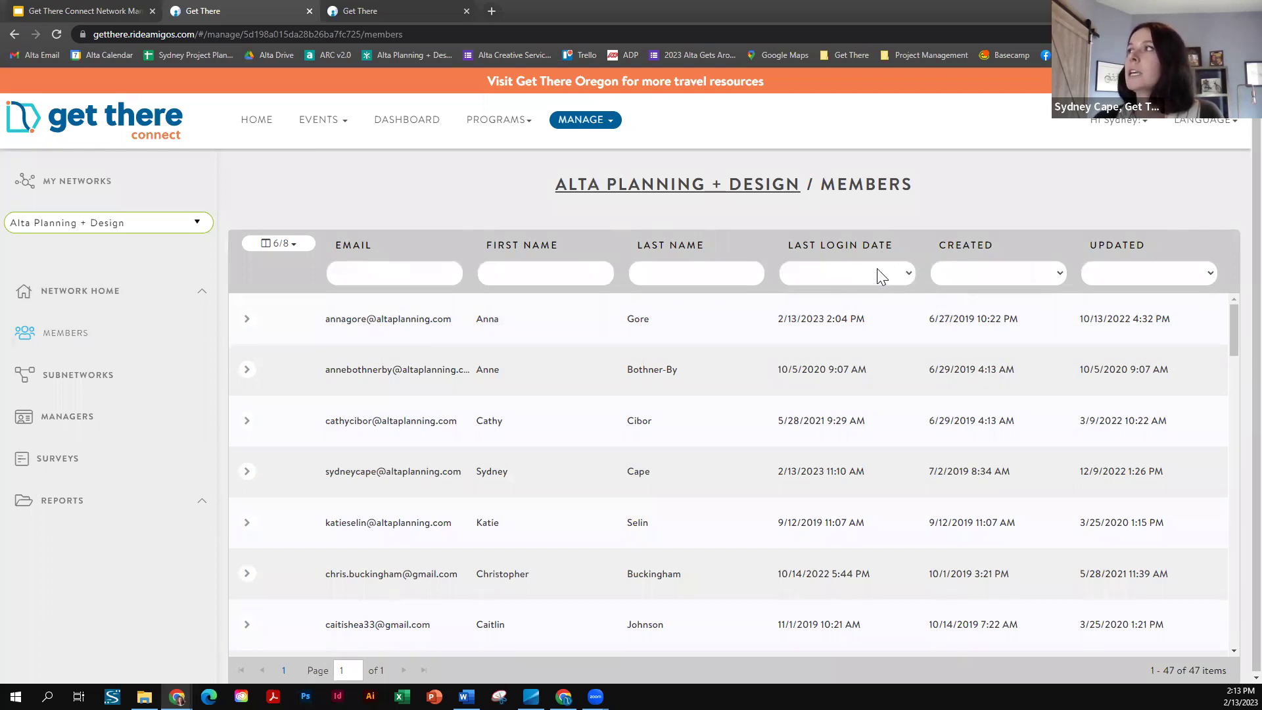
pyautogui.click(1012, 271)
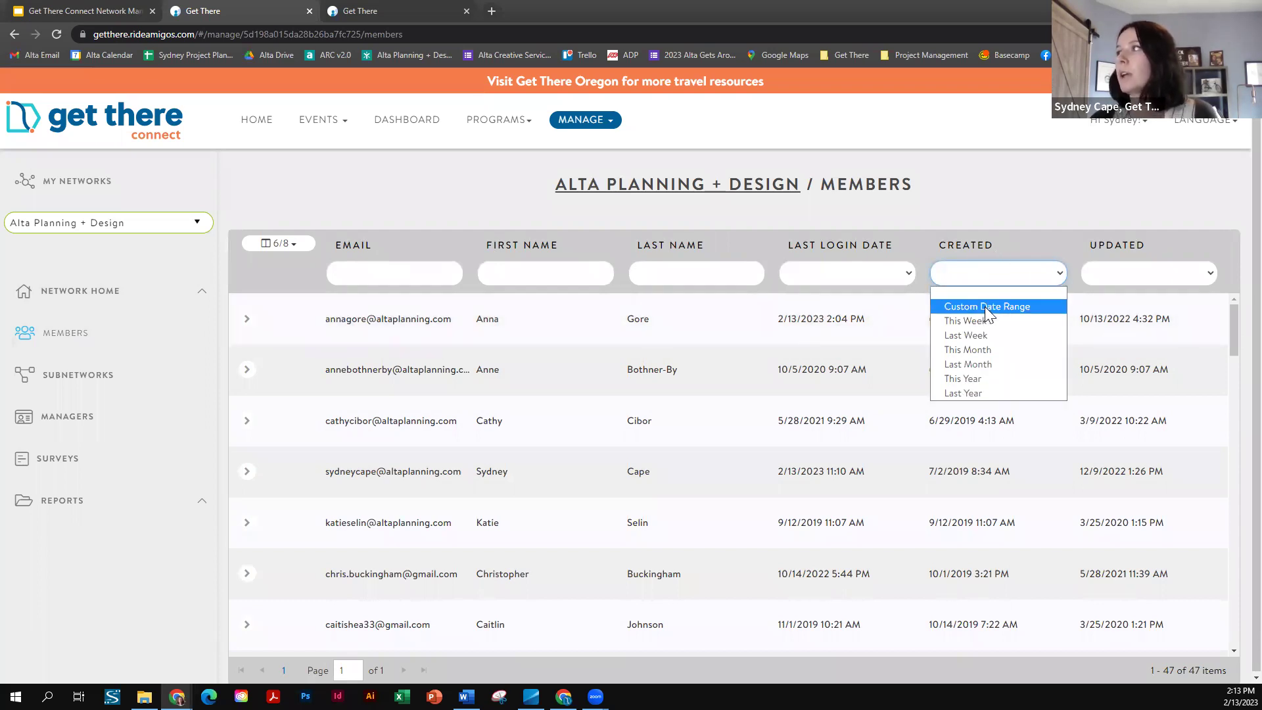
pyautogui.click(1019, 182)
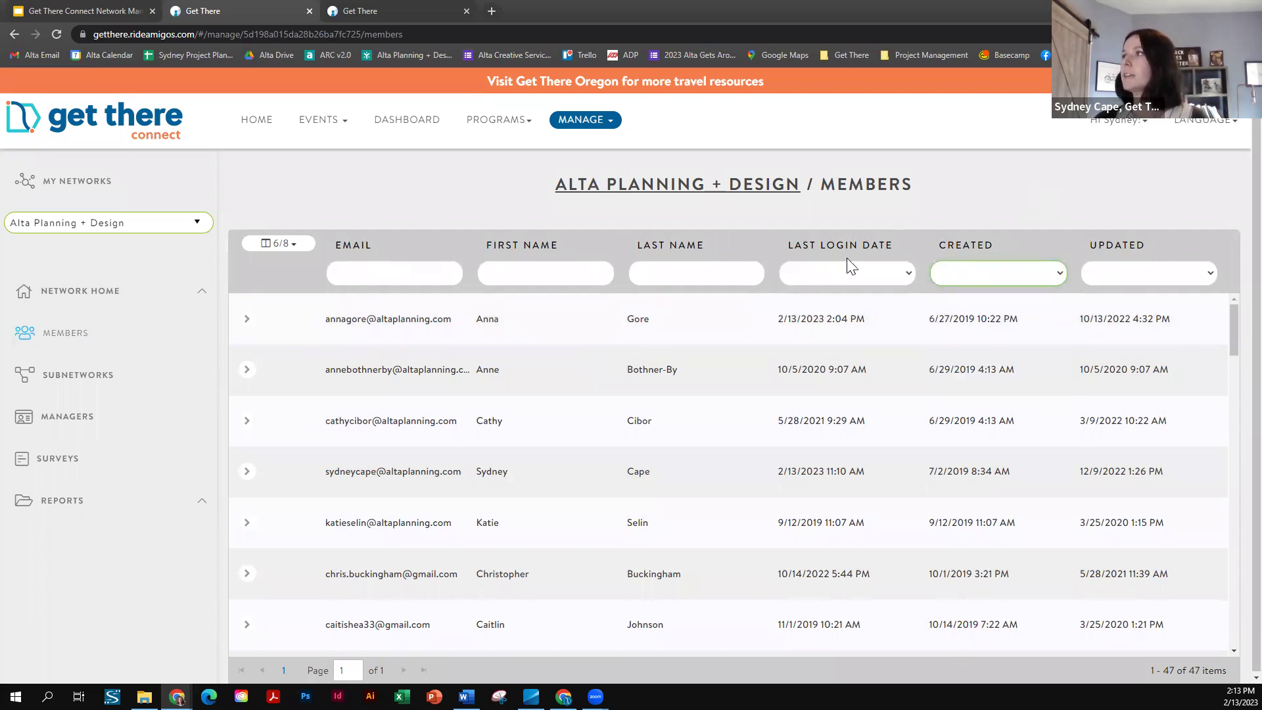
pyautogui.click(1147, 272)
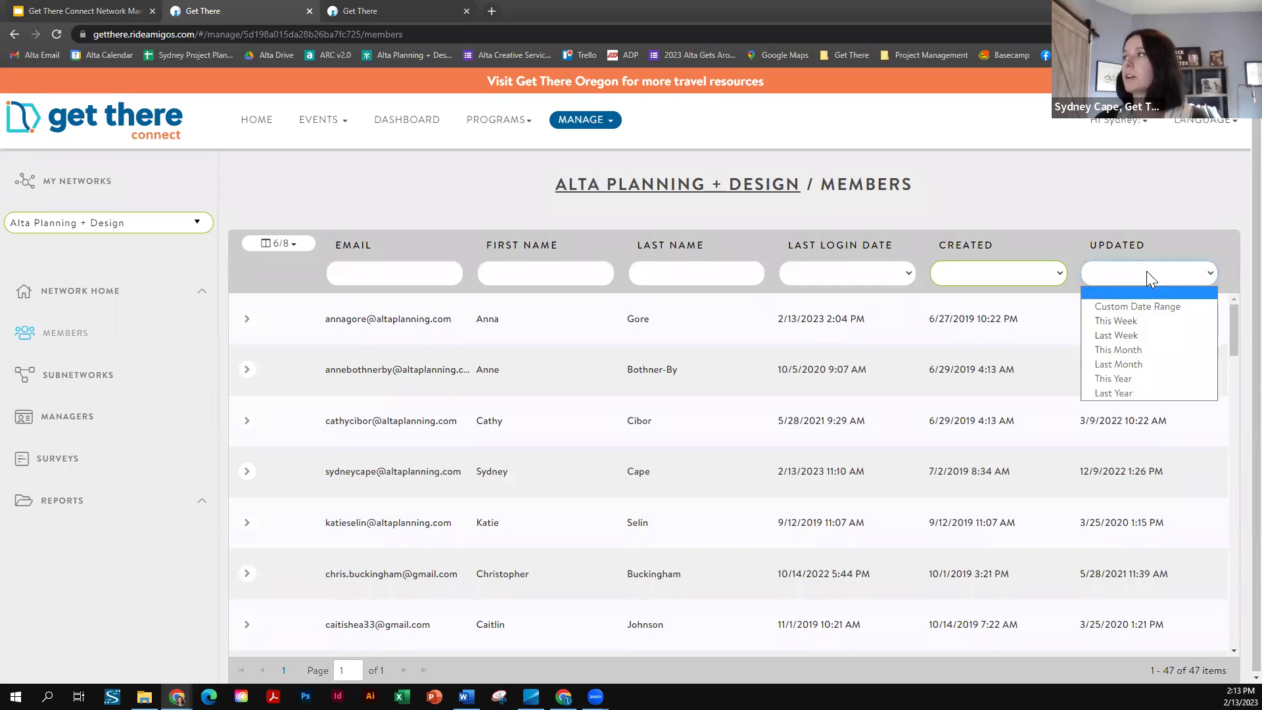
pyautogui.click(1032, 190)
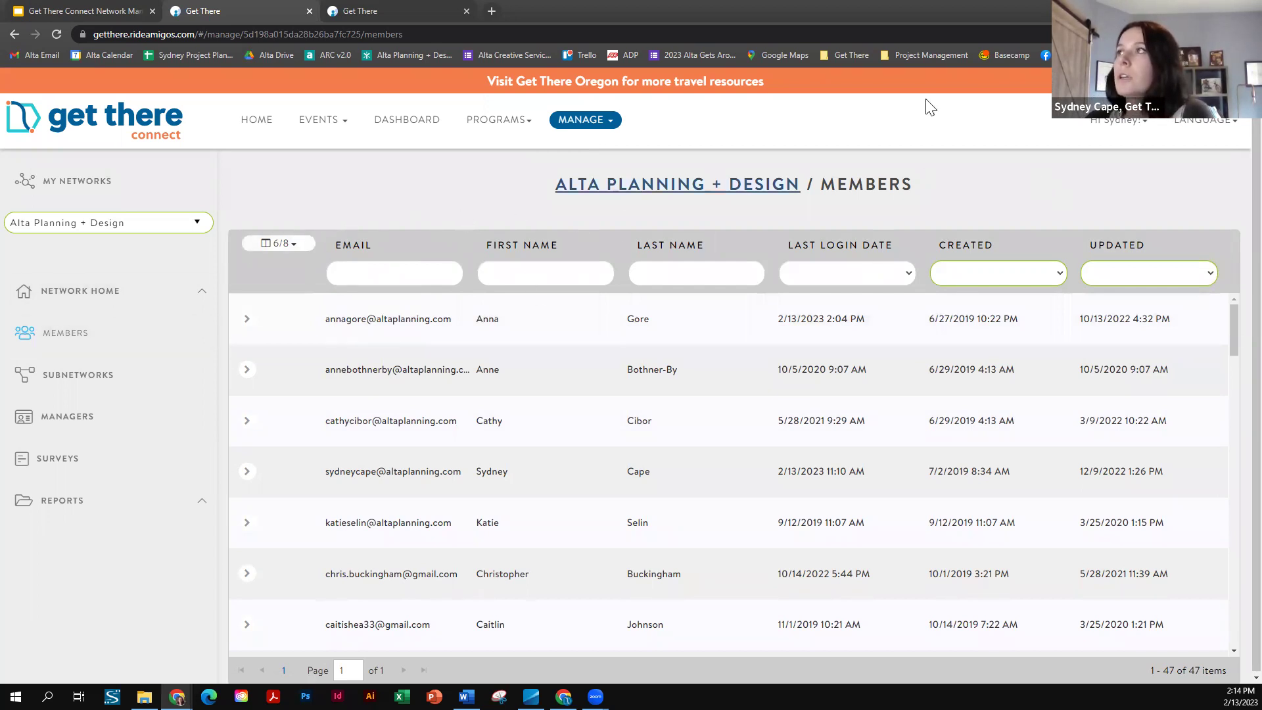
pyautogui.scroll(-1, 421, 212)
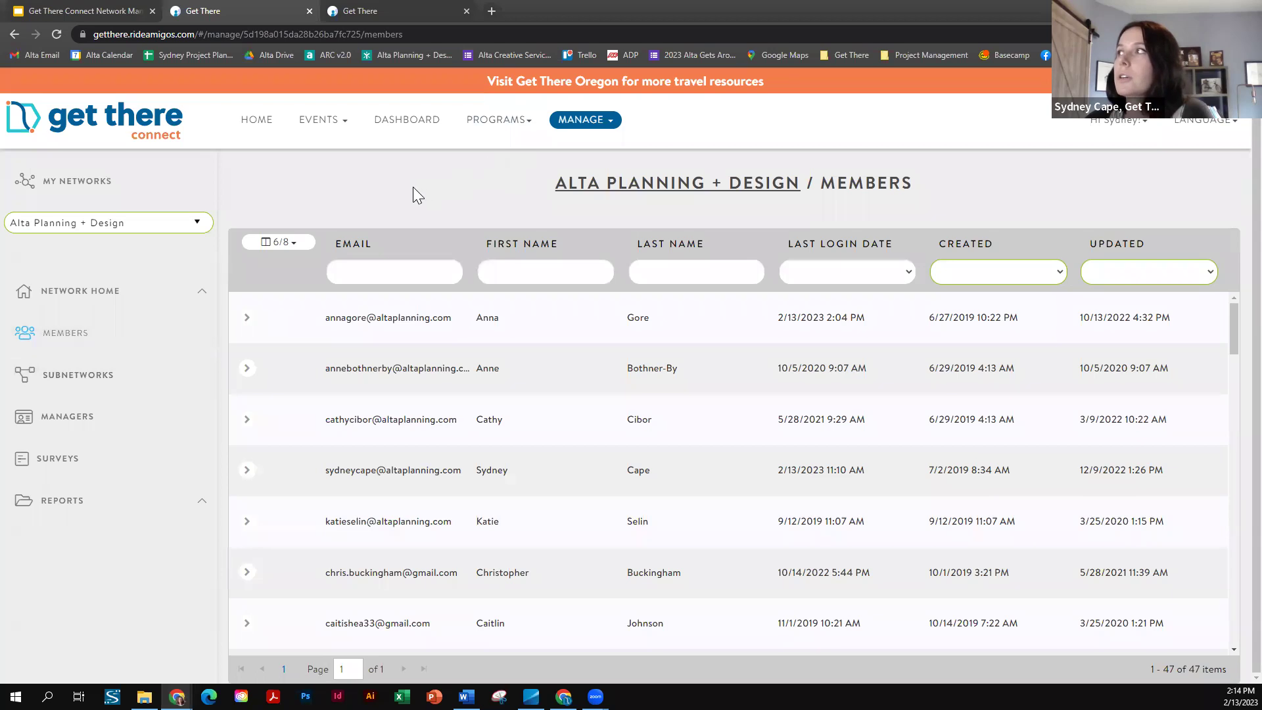
pyautogui.click(248, 319)
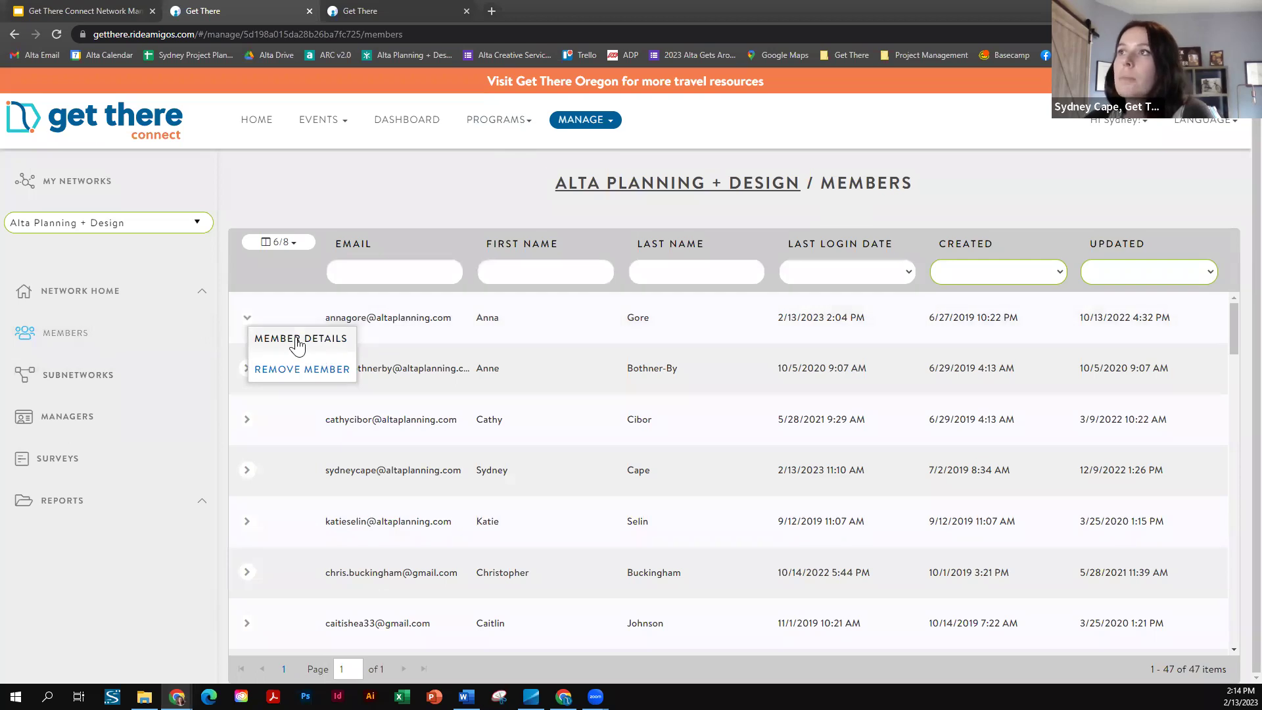
pyautogui.click(301, 469)
pyautogui.click(255, 480)
pyautogui.click(339, 493)
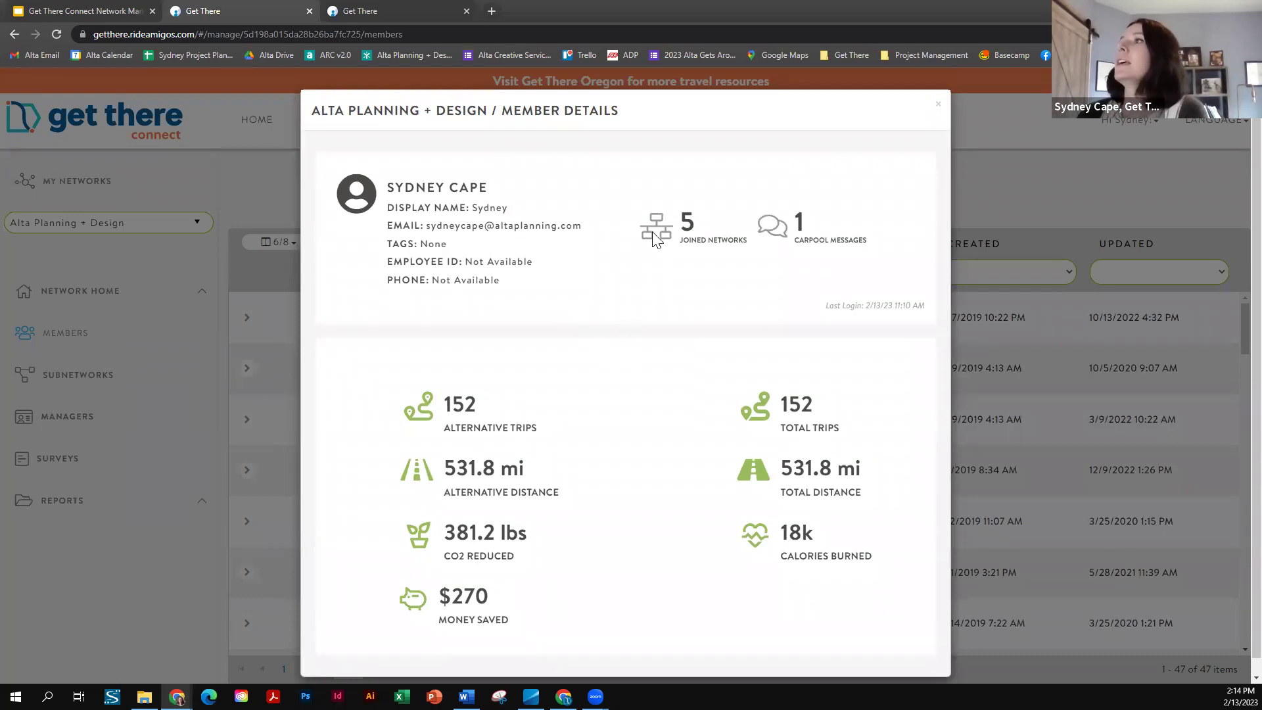
pyautogui.scroll(-1, 641, 263)
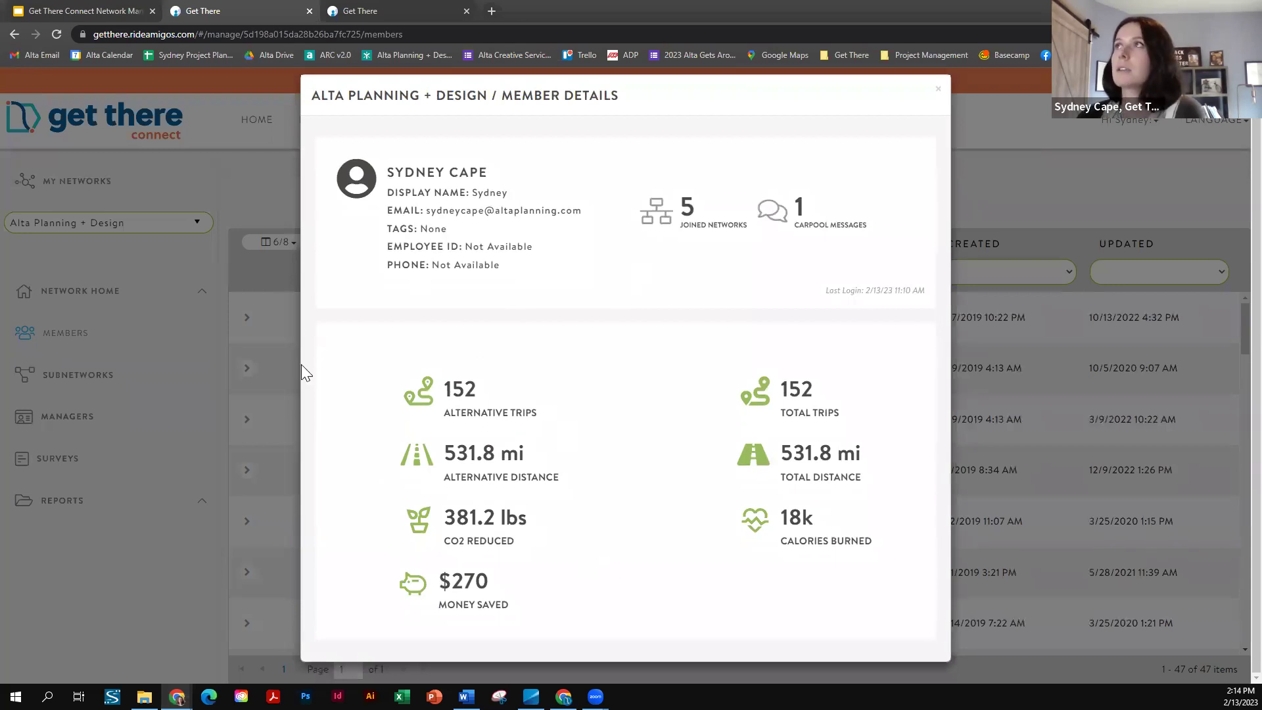
pyautogui.scroll(1, 867, 148)
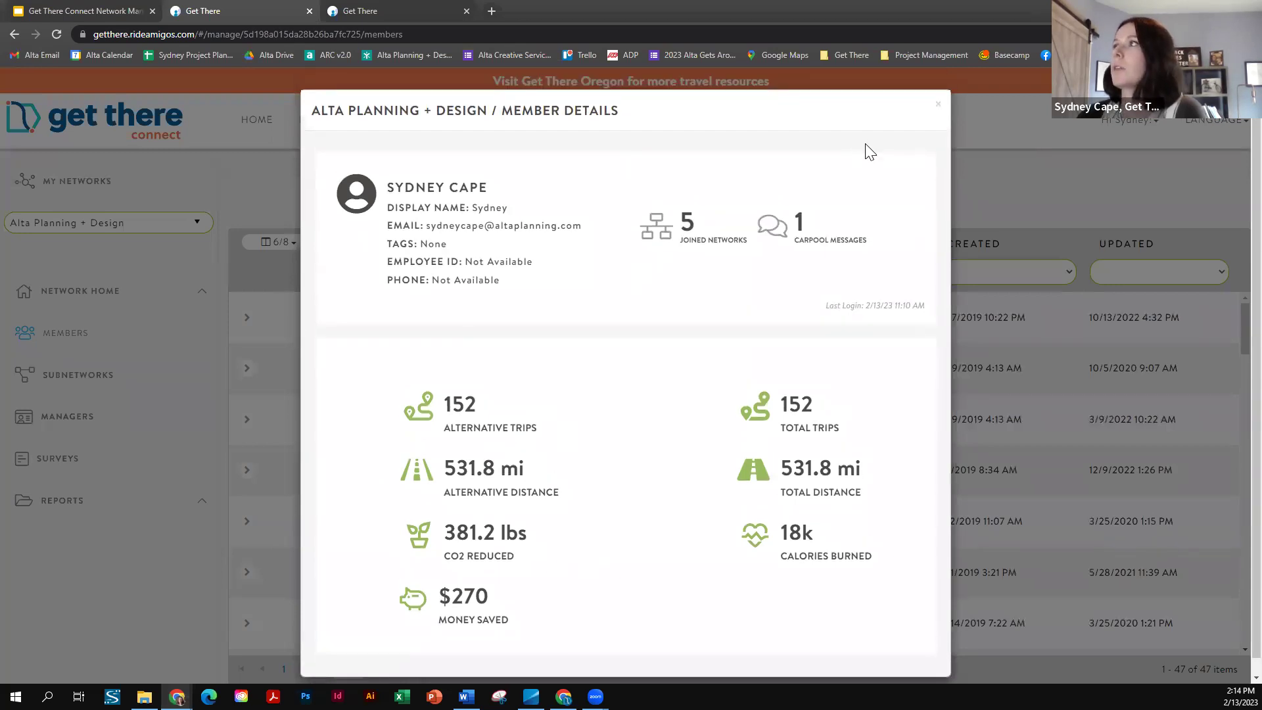
pyautogui.click(937, 112)
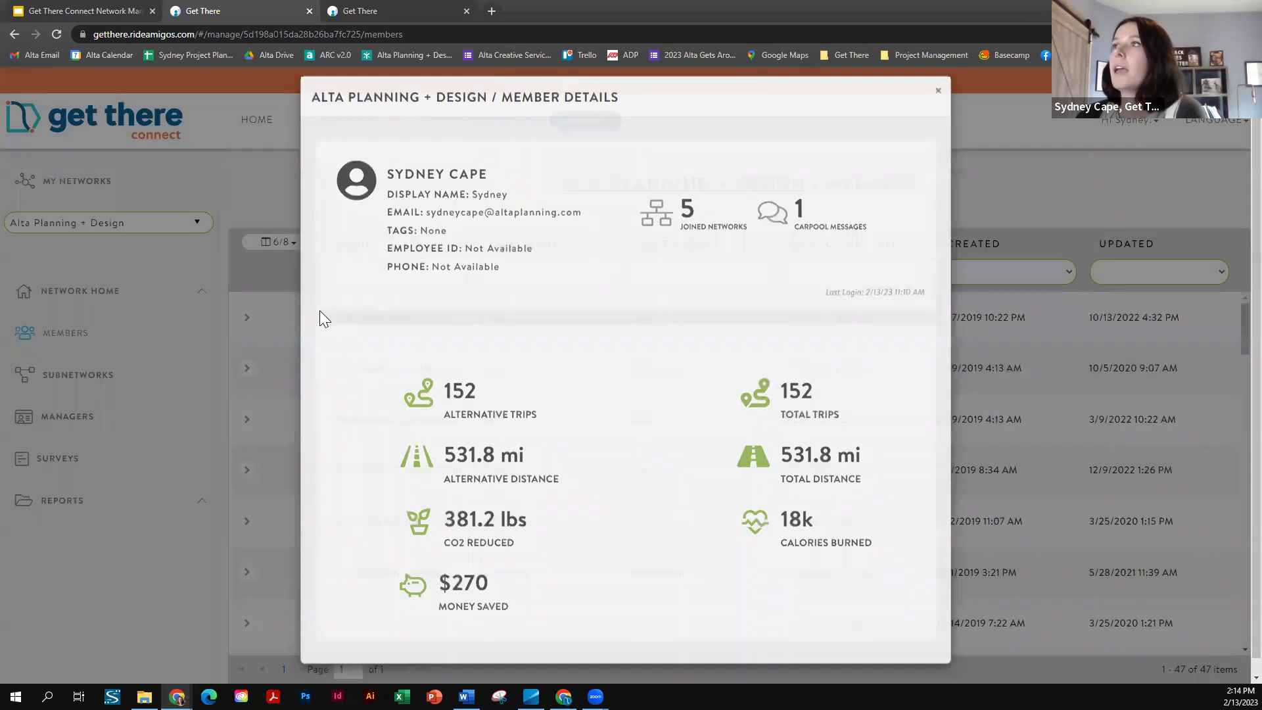
pyautogui.click(247, 471)
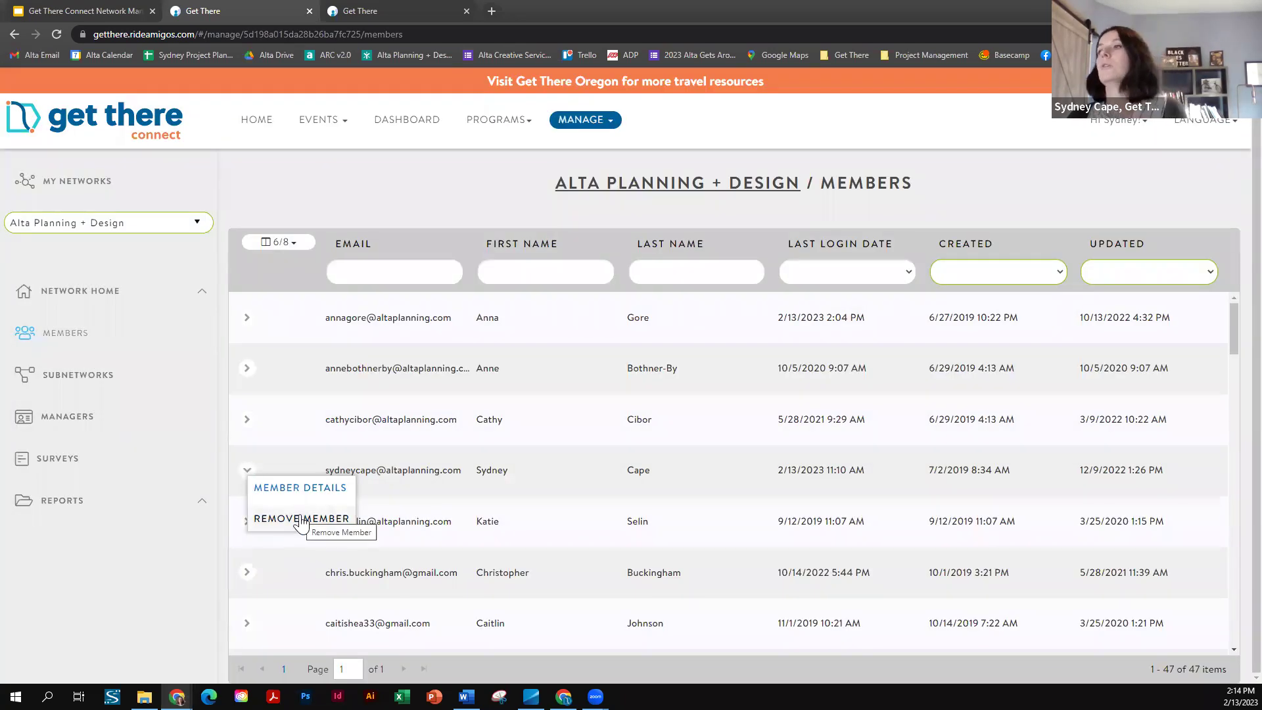
# - Remove a member further down the table via Remove Member and confirm, leaving 46 members
pyautogui.click(402, 192)
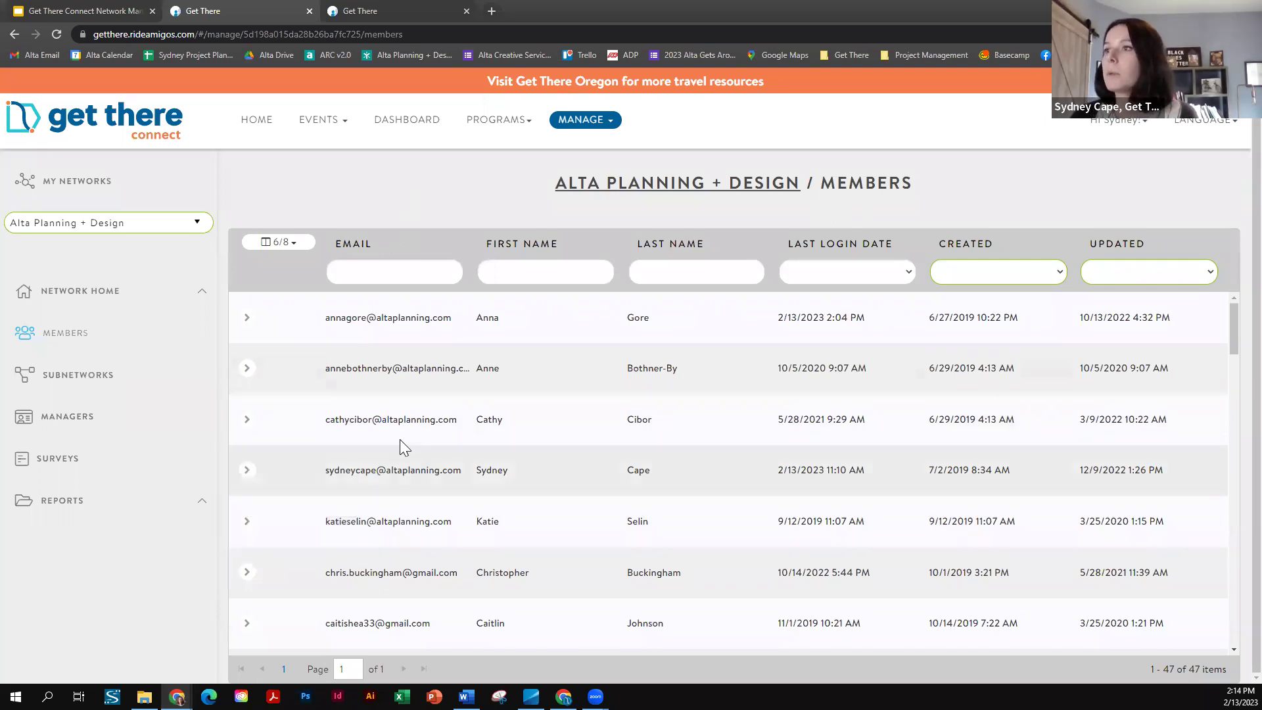
pyautogui.scroll(-3, 400, 439)
pyautogui.scroll(-5, 322, 509)
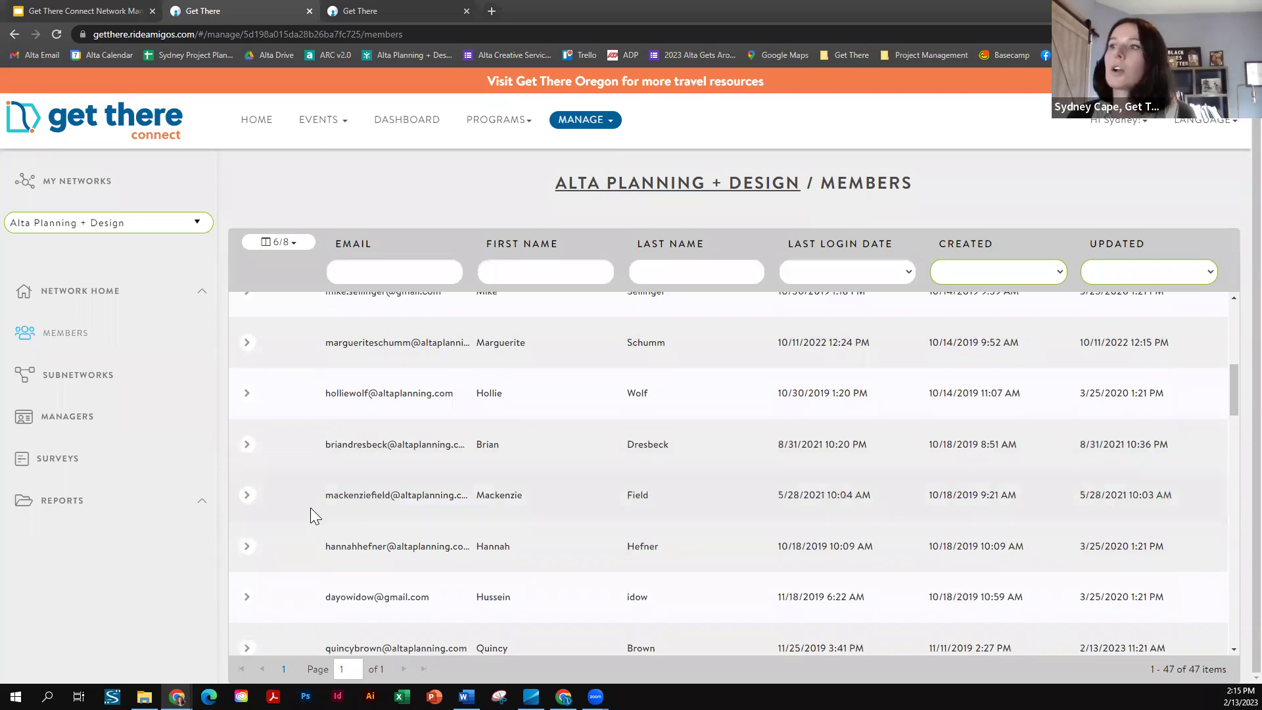
pyautogui.scroll(-2, 320, 513)
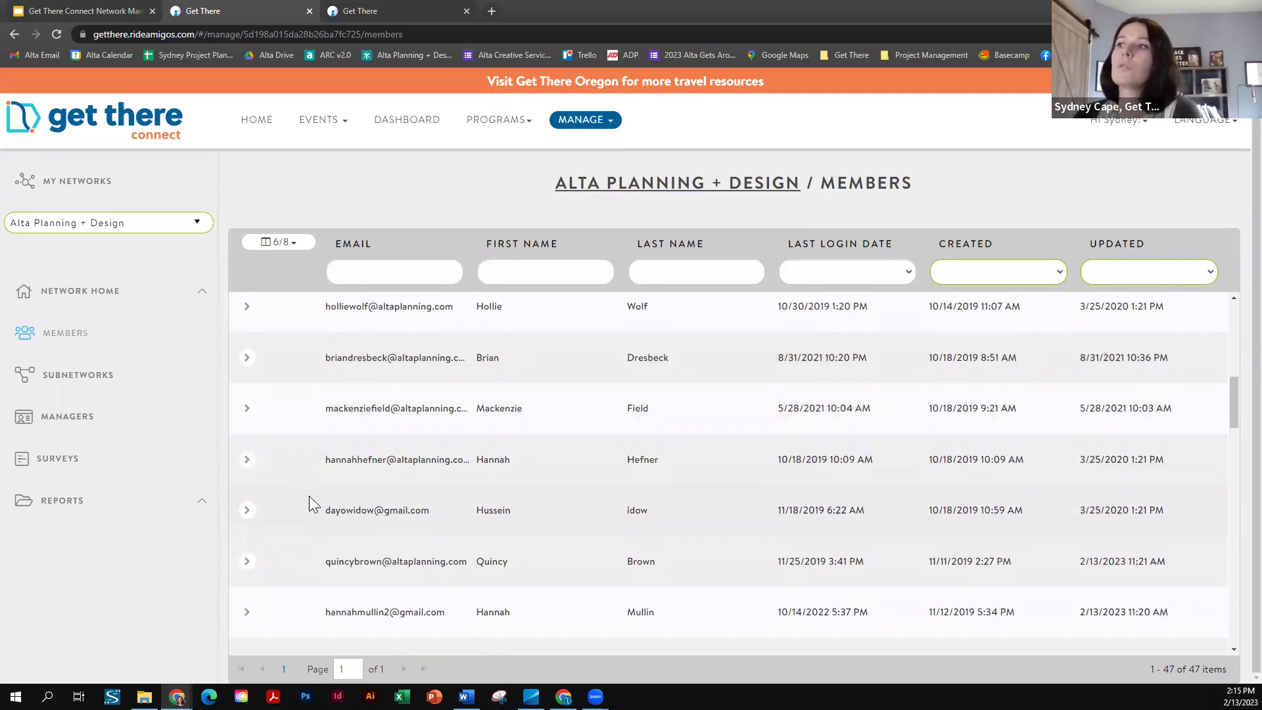
pyautogui.scroll(-2, 309, 495)
pyautogui.click(248, 474)
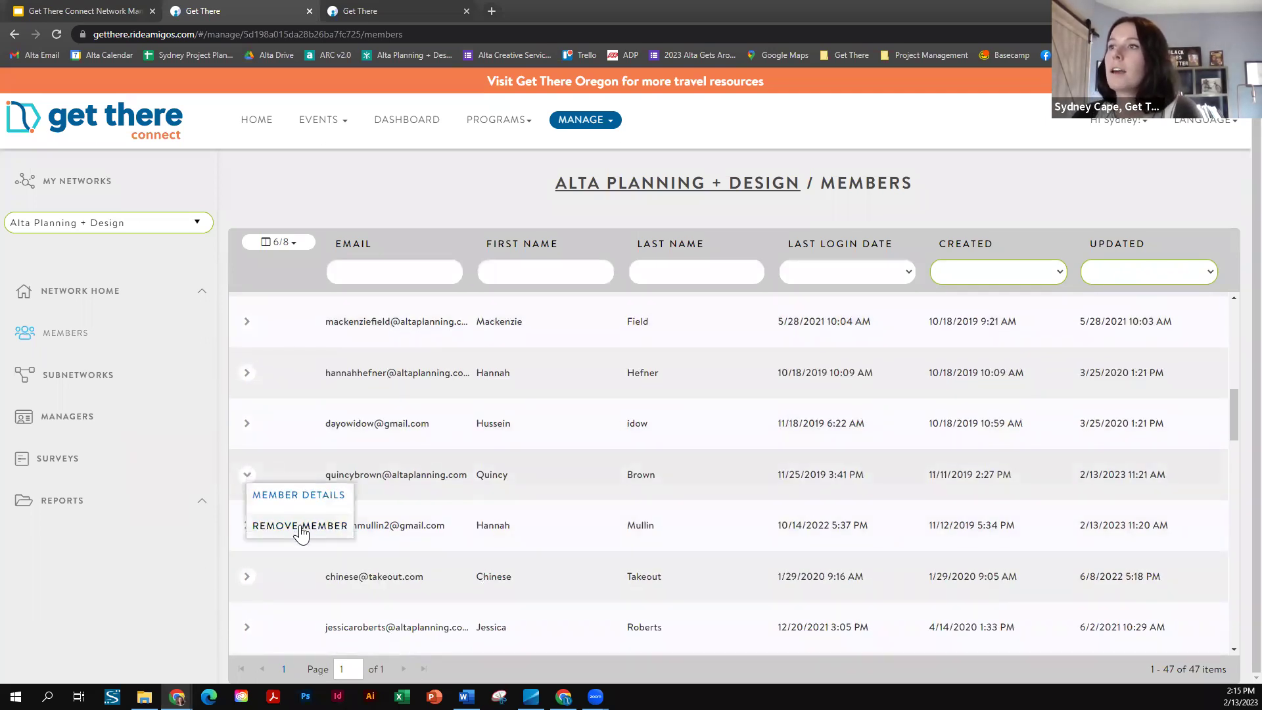
pyautogui.click(299, 527)
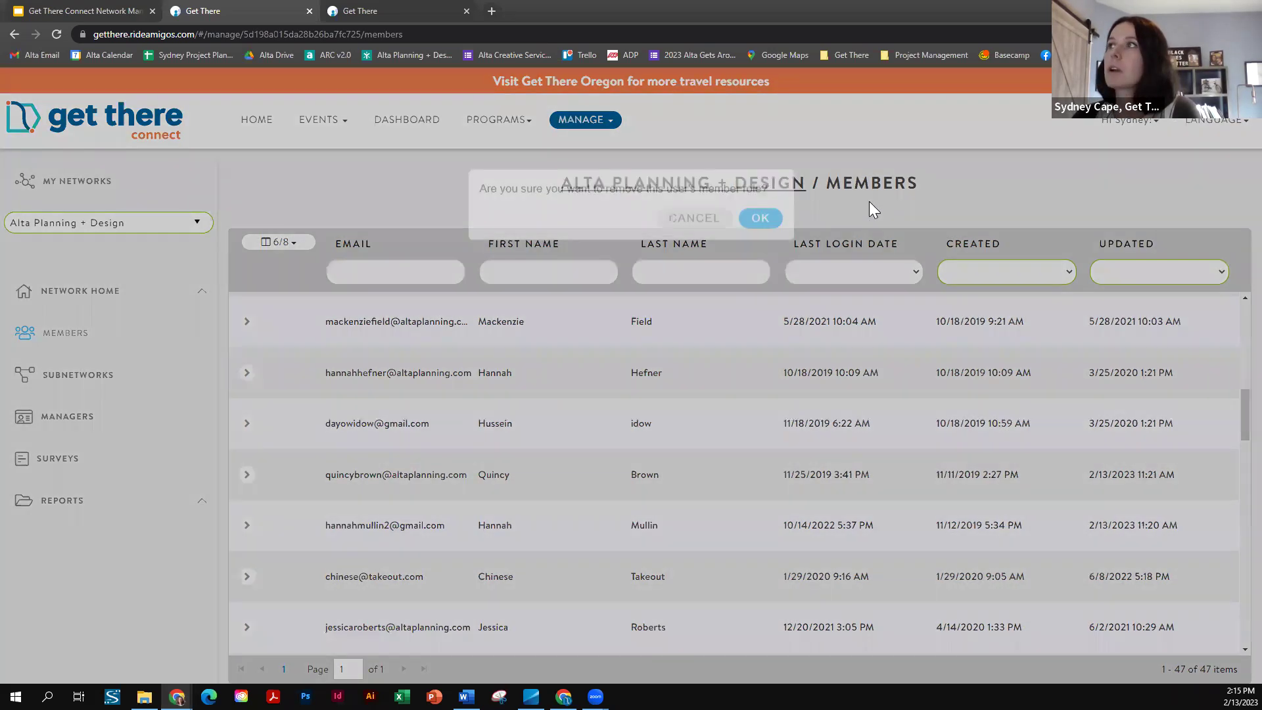
pyautogui.click(761, 237)
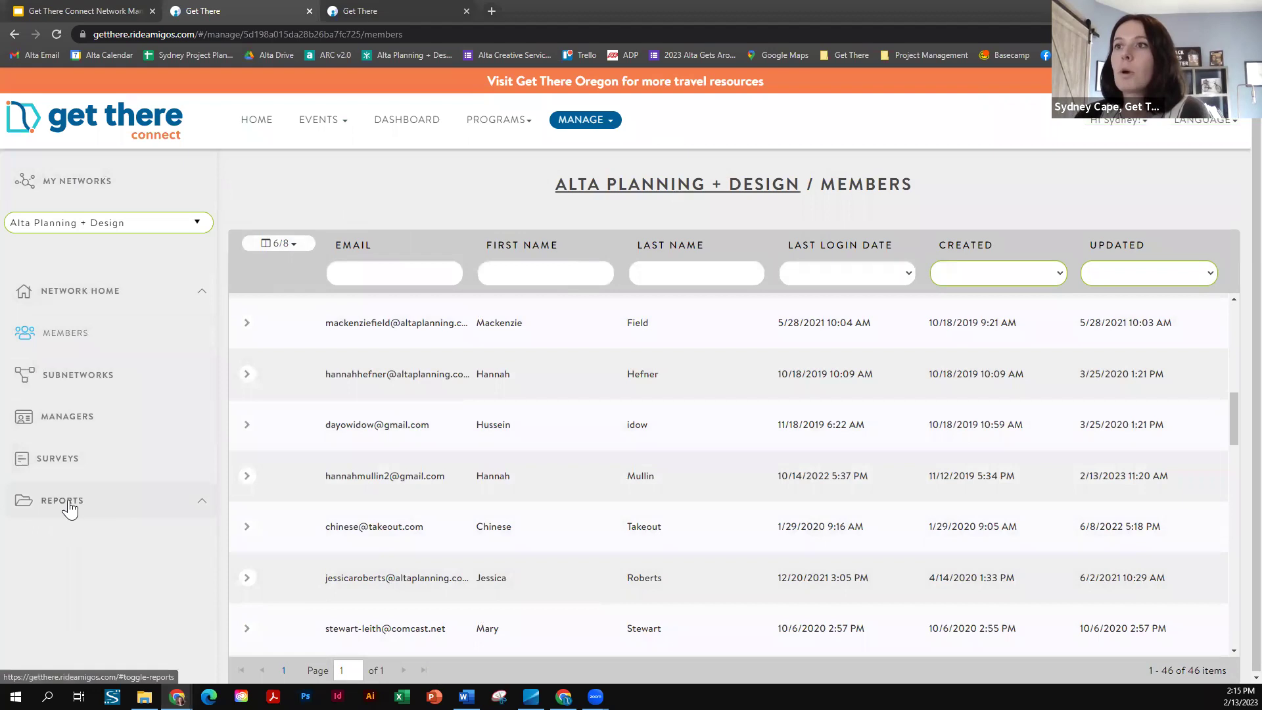
# - Open the Alta Planning + Design Subnetworks page, which lists no subnetworks yet
pyautogui.click(80, 384)
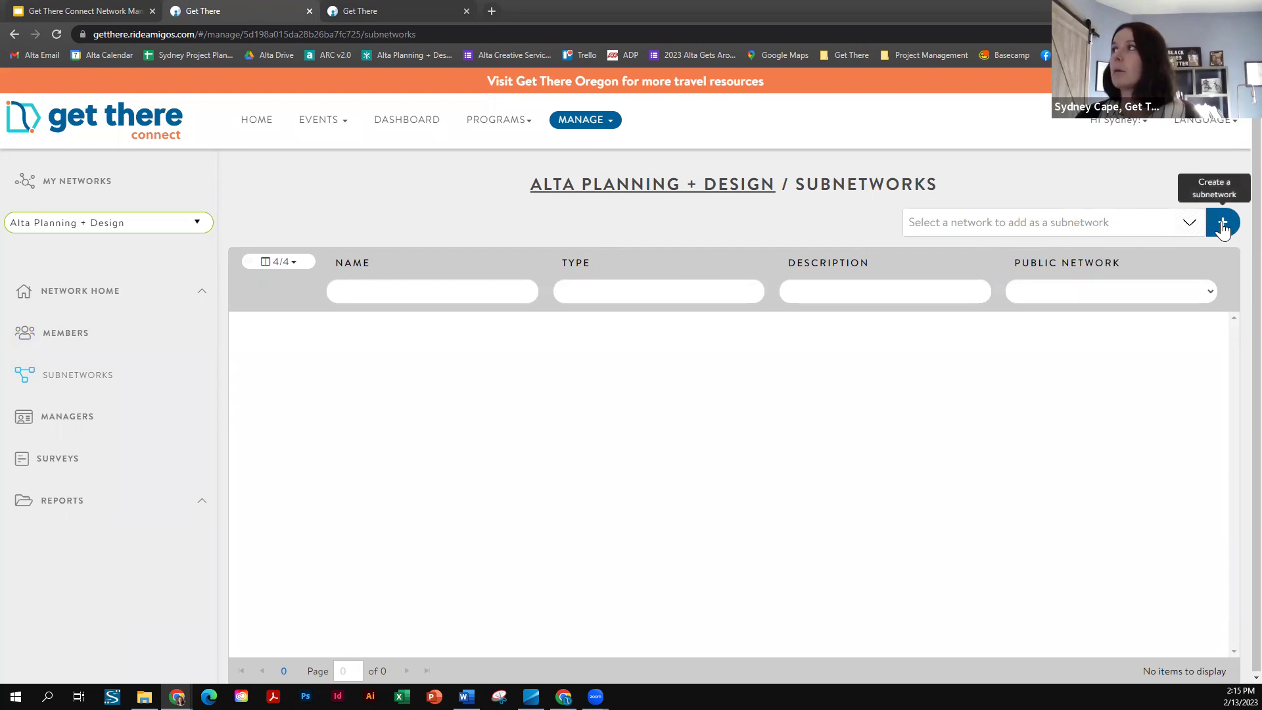
pyautogui.moveTo(476, 189); pyautogui.dragTo(791, 196)
pyautogui.click(539, 361)
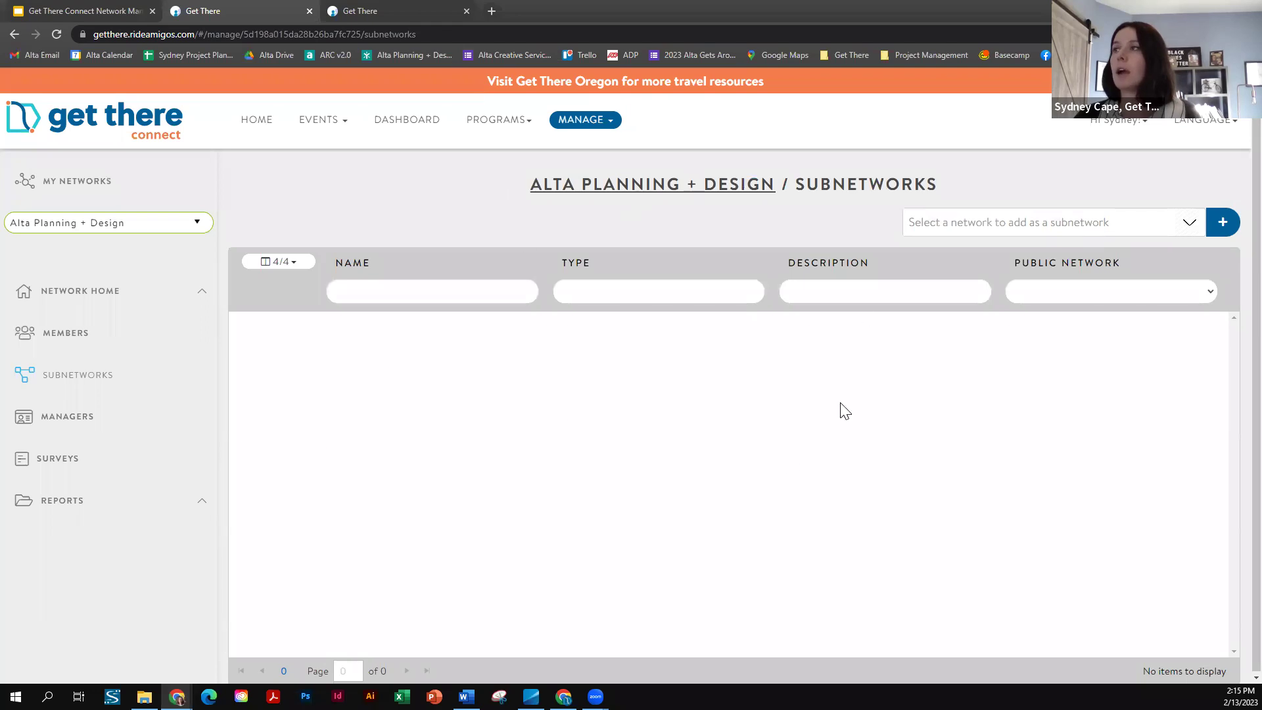
# - Start a new subnetwork named 'Alta Planning + Design: Human Resources'
pyautogui.click(1223, 227)
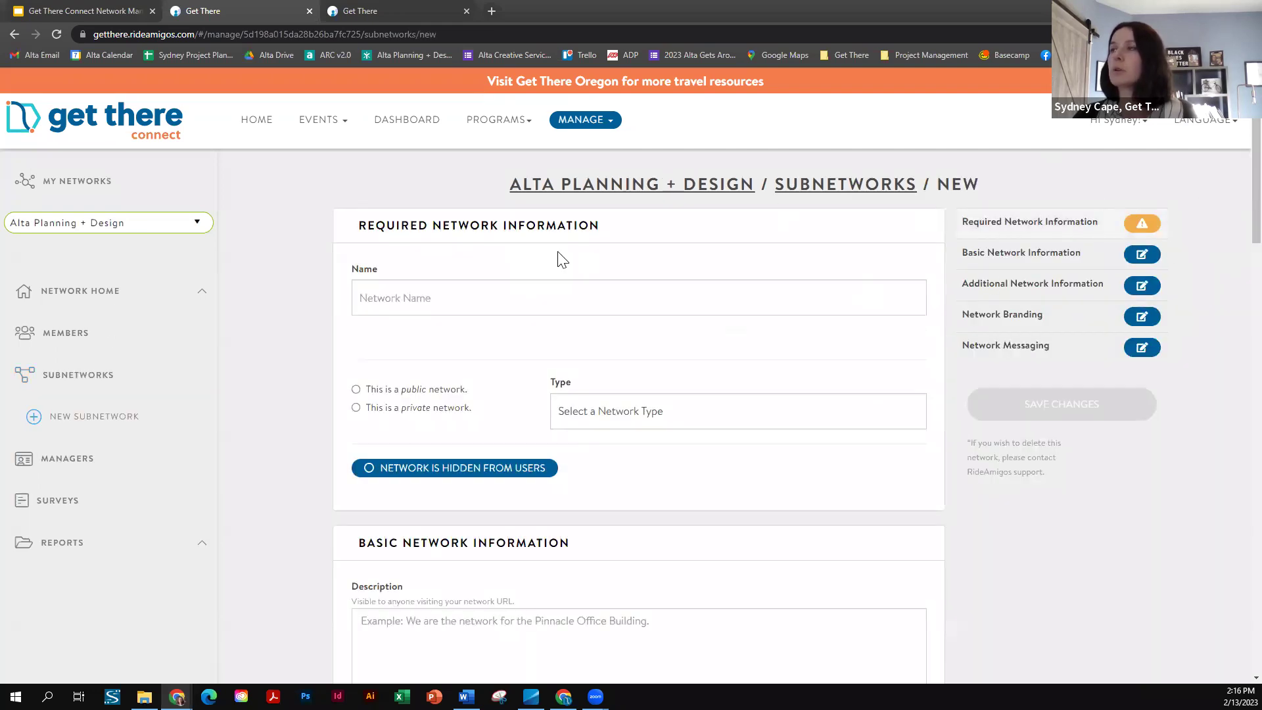
pyautogui.click(419, 300)
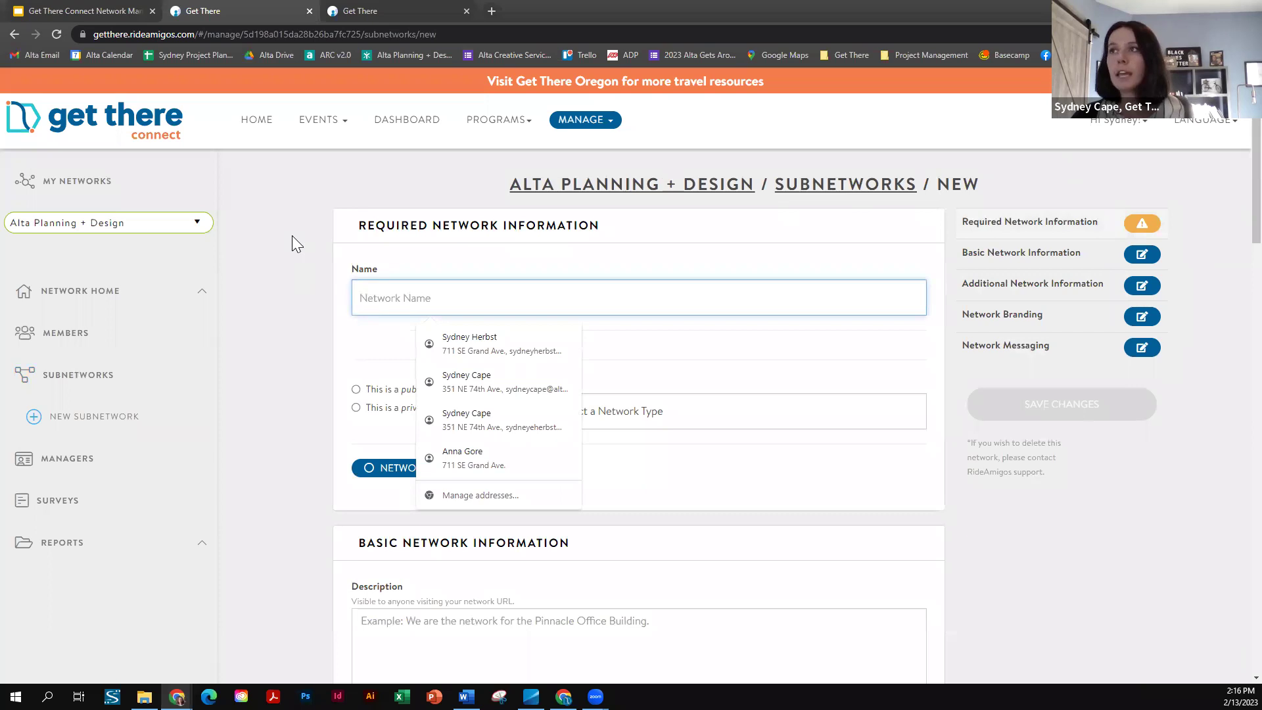
pyautogui.write('Alta Planning + Design: Human Resource')
pyautogui.click(461, 337)
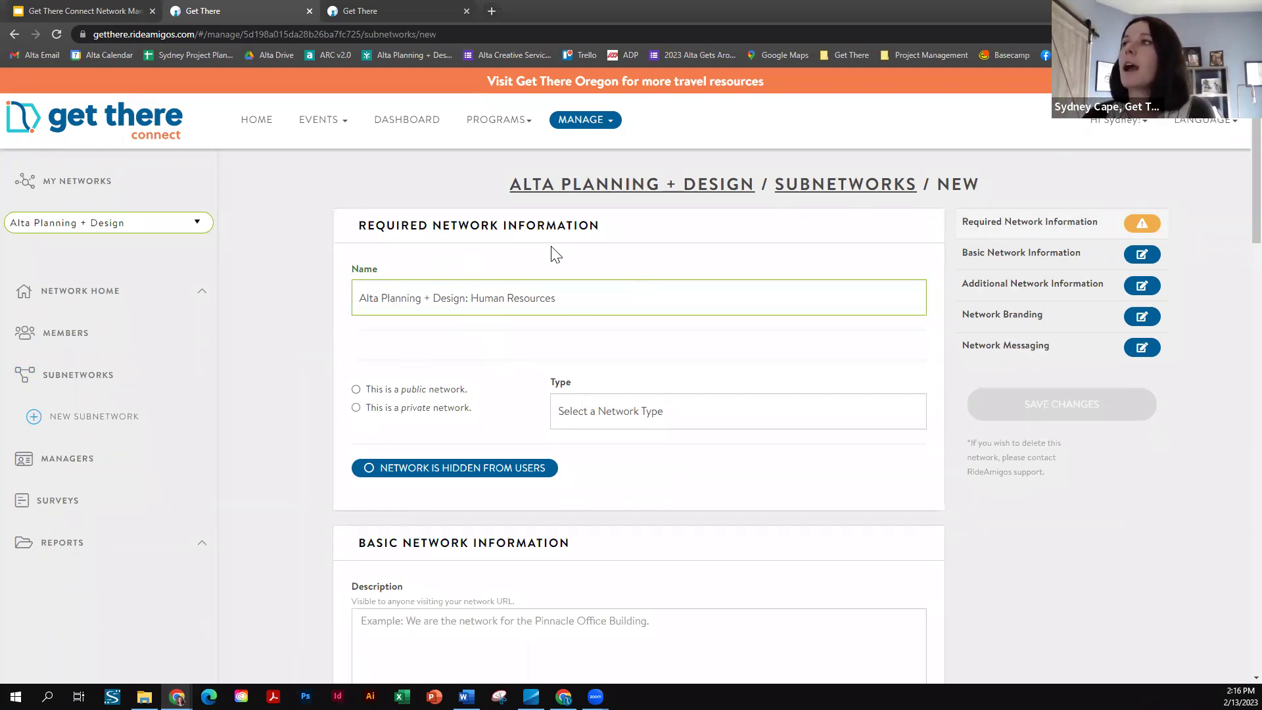
# - Make the subnetwork public with type department and save it
pyautogui.scroll(-1, 556, 254)
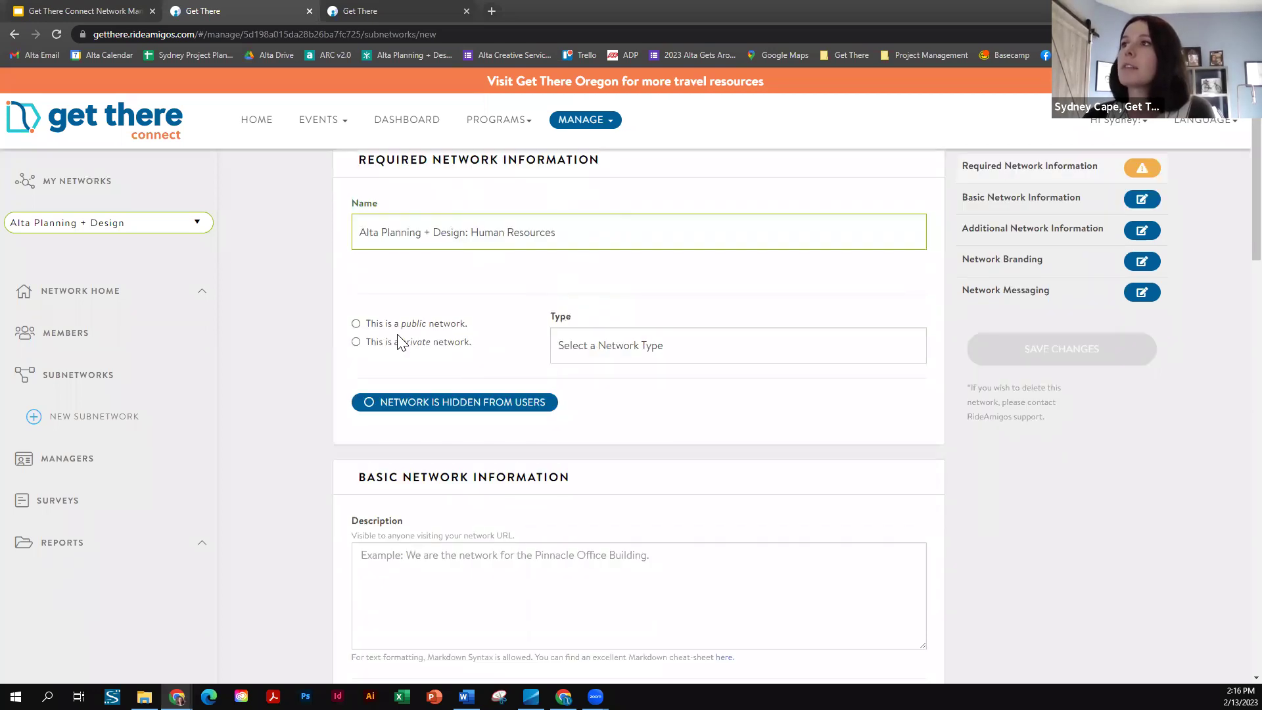
pyautogui.click(356, 325)
pyautogui.click(752, 359)
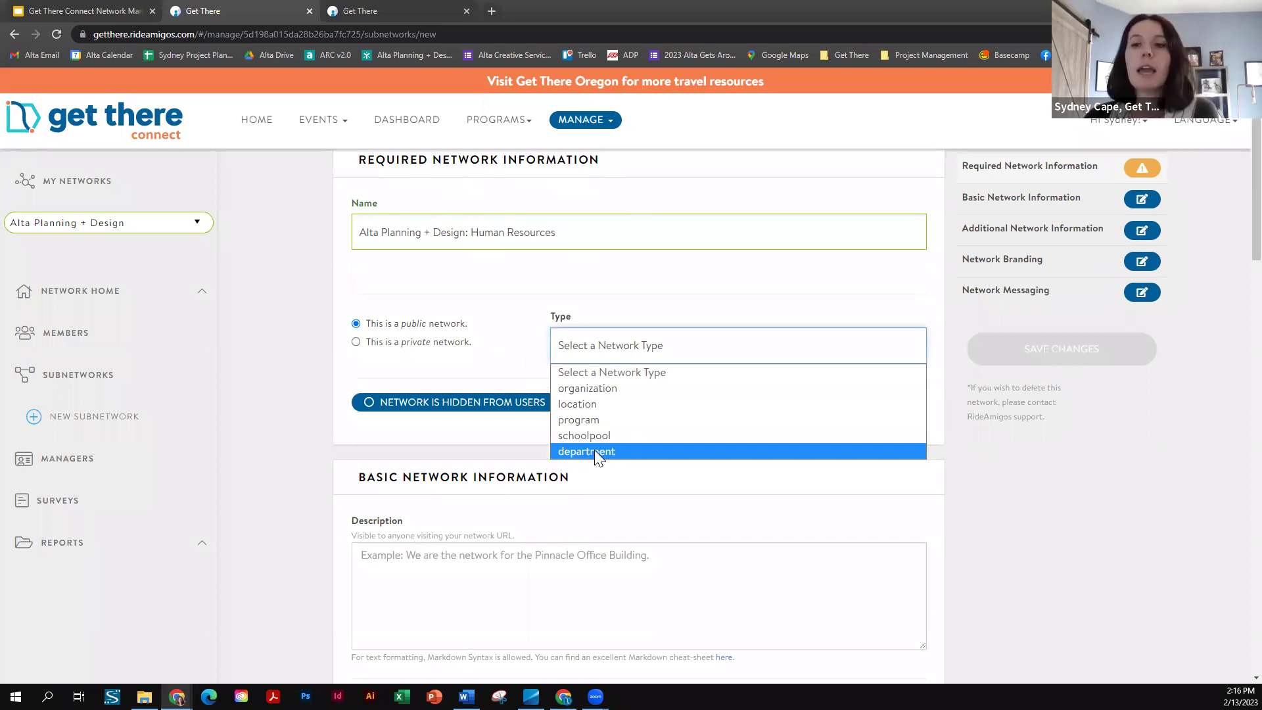
pyautogui.click(774, 450)
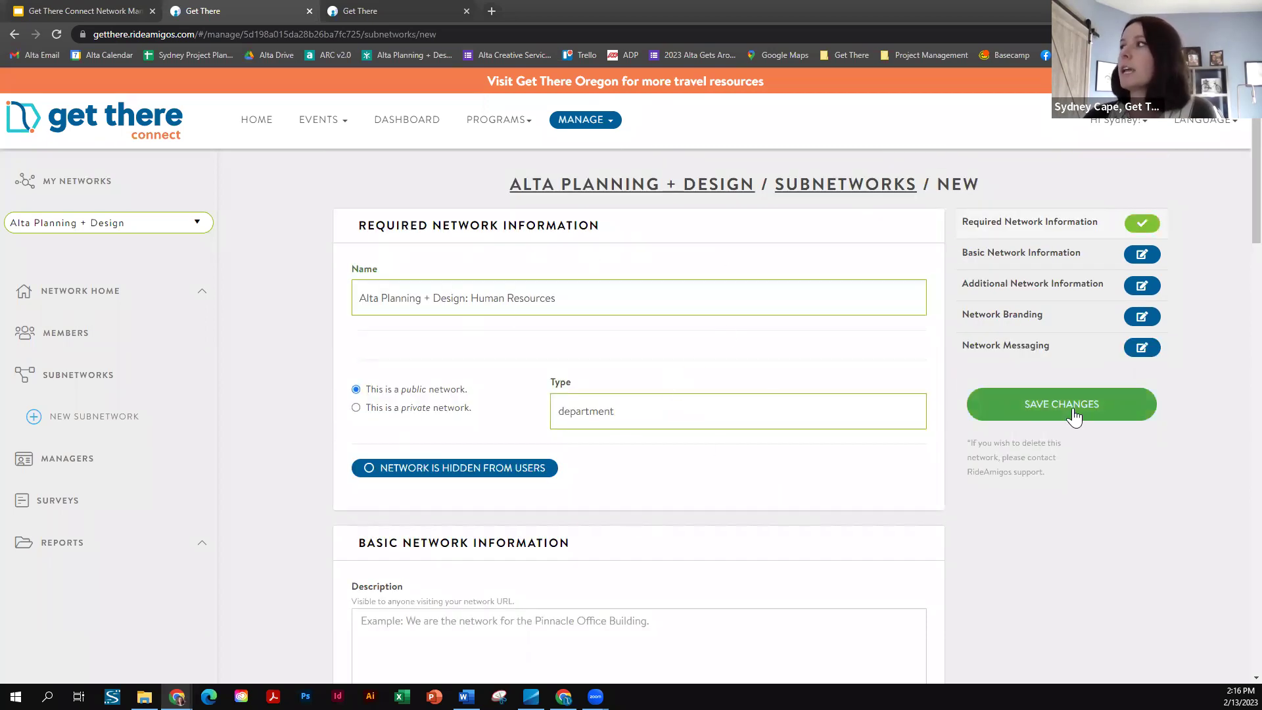
pyautogui.click(1051, 419)
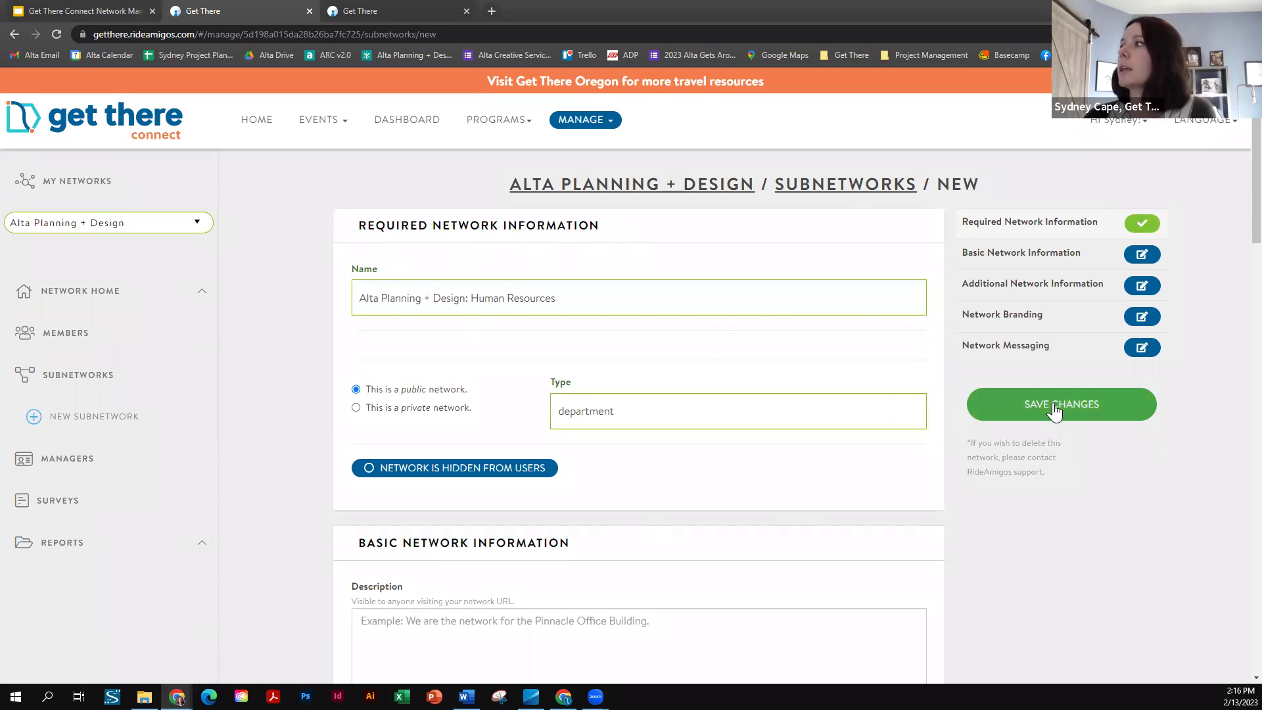
pyautogui.scroll(-6, 567, 332)
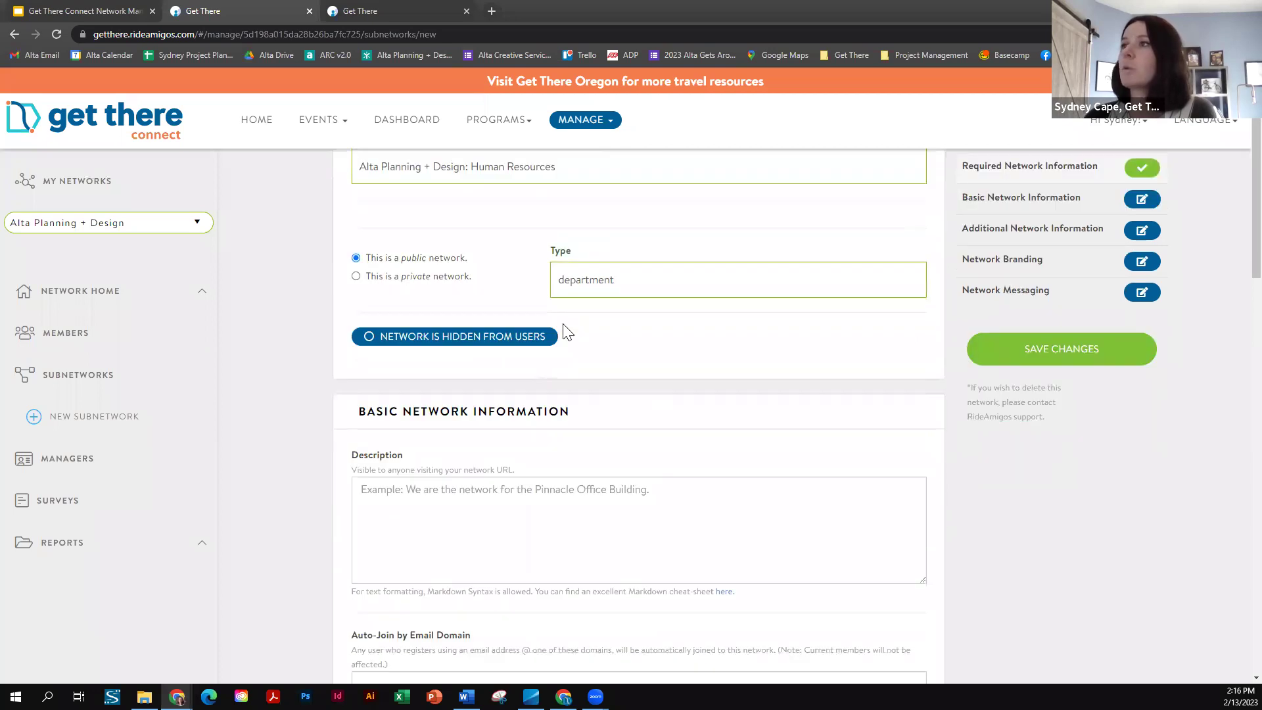
pyautogui.scroll(-15, 514, 481)
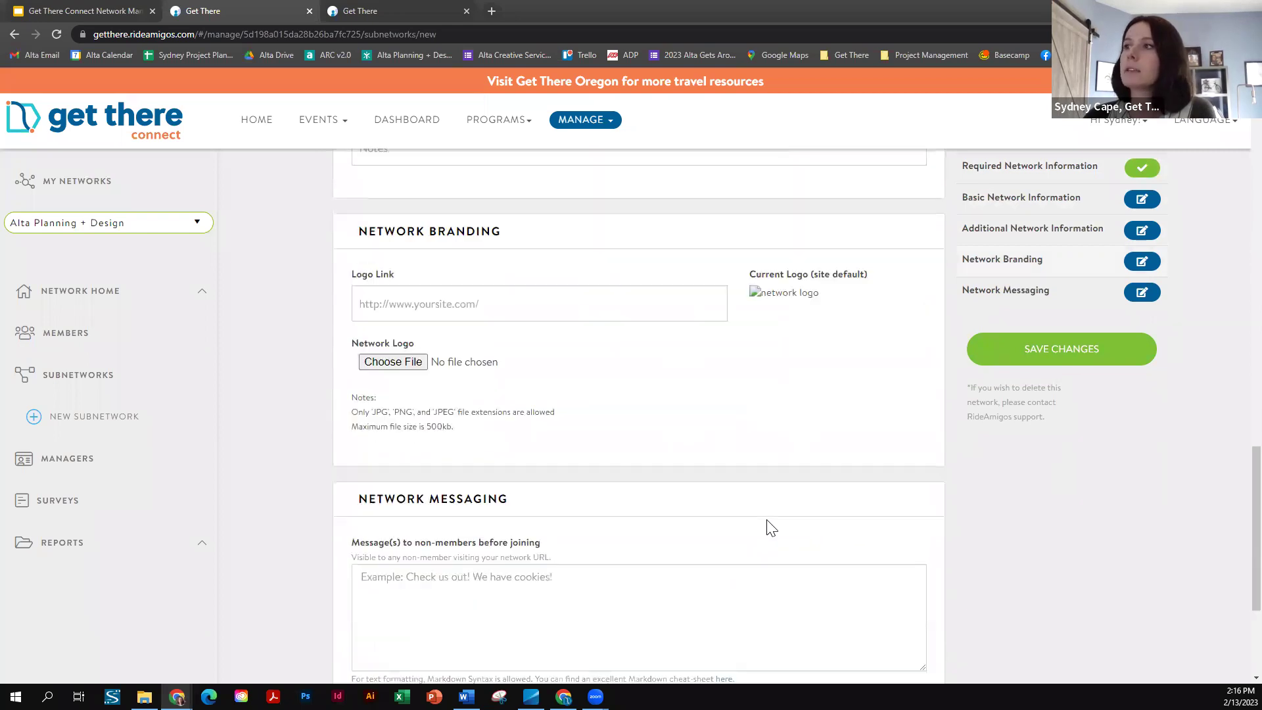
pyautogui.scroll(20, 1008, 501)
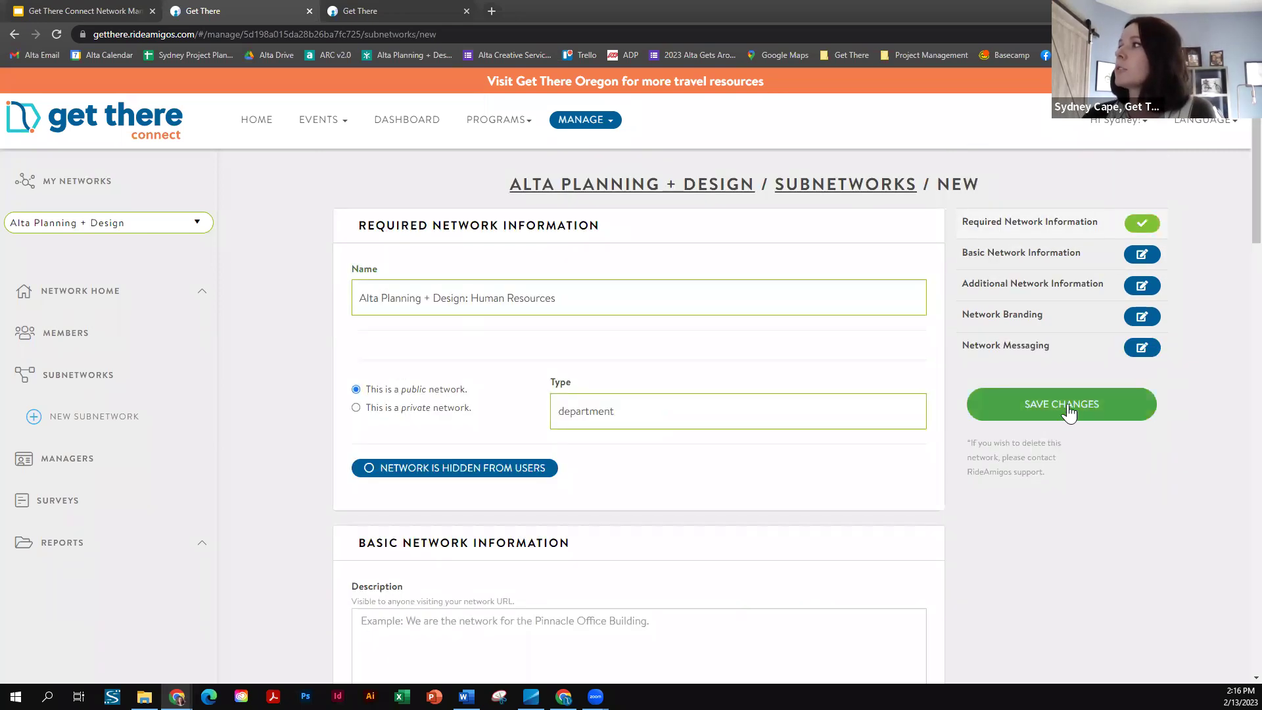
pyautogui.click(1069, 412)
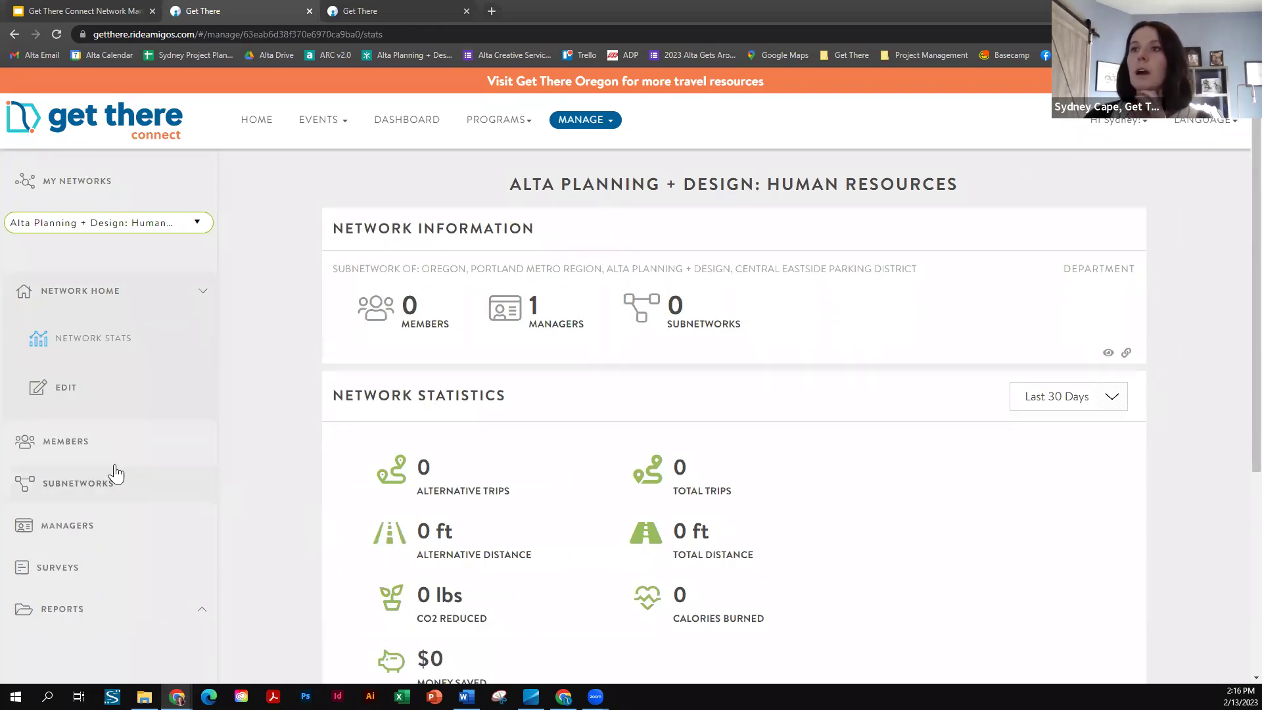
# - Show the Human Resources network's Subnetworks page and reload it, confirming it lists none
pyautogui.click(72, 485)
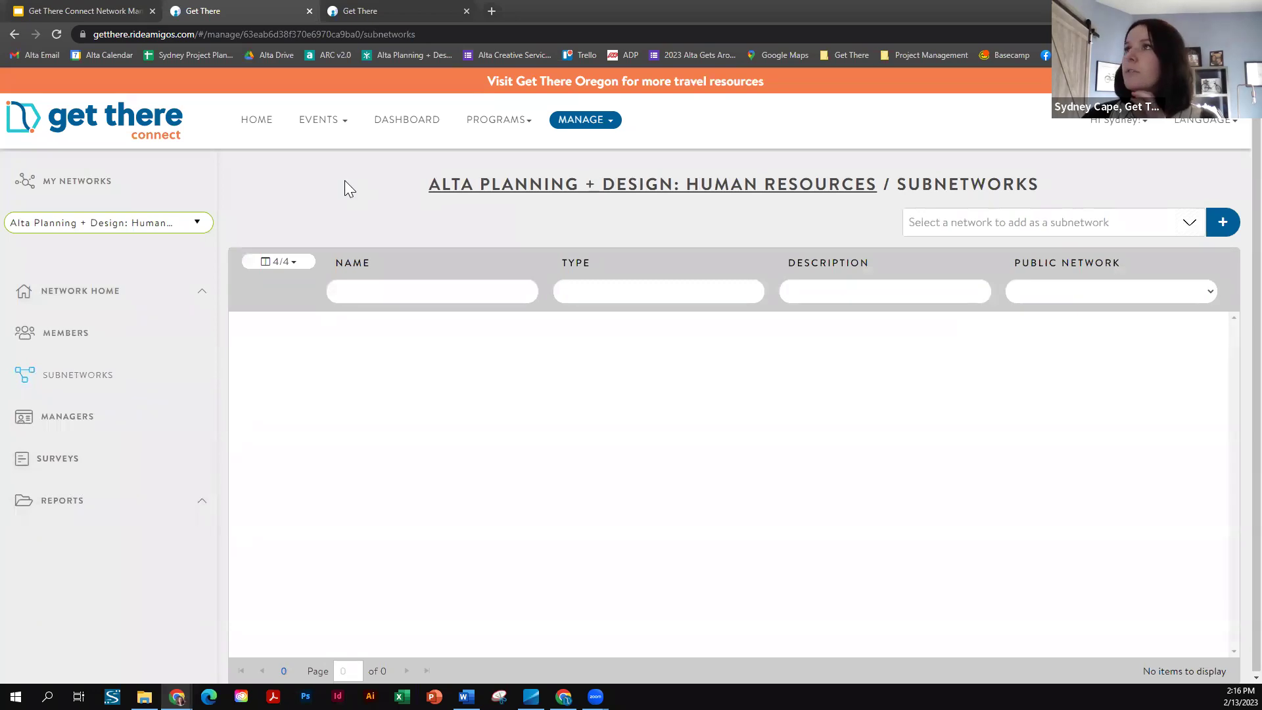
pyautogui.click(57, 34)
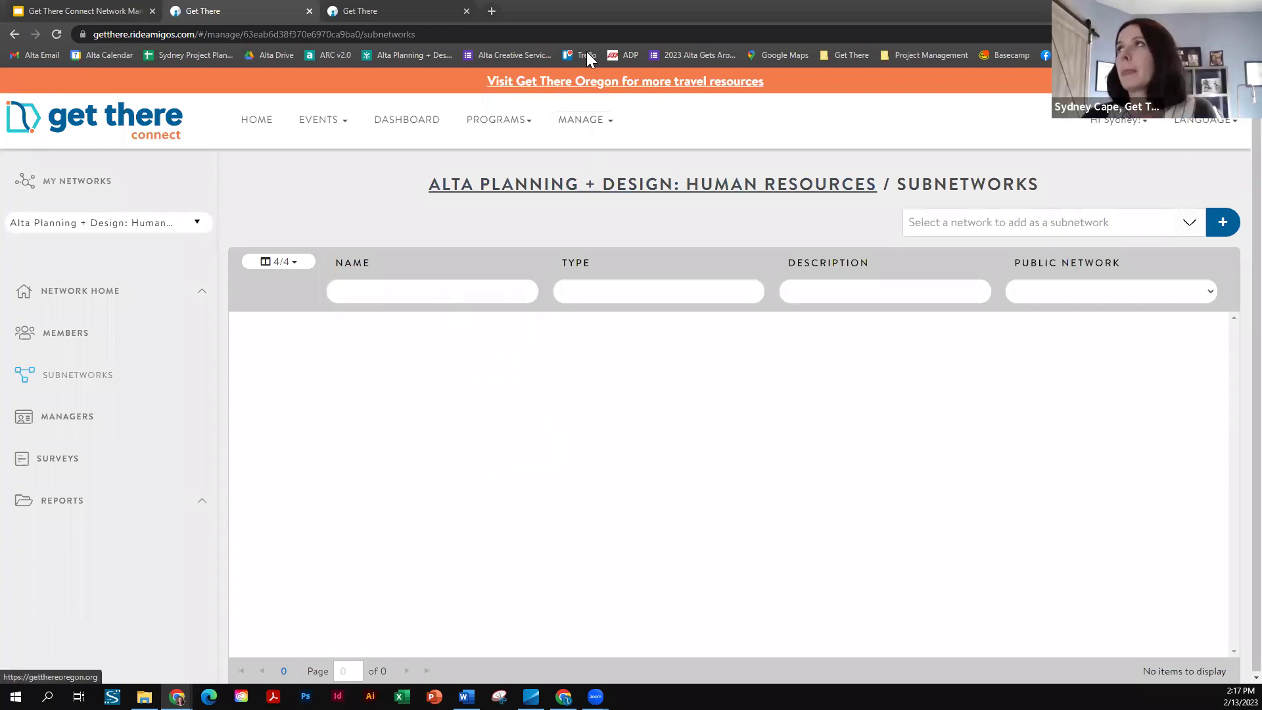
# - Start a private subnetwork under Human Resources, leave it unsaved, and view its single manager
pyautogui.click(1222, 227)
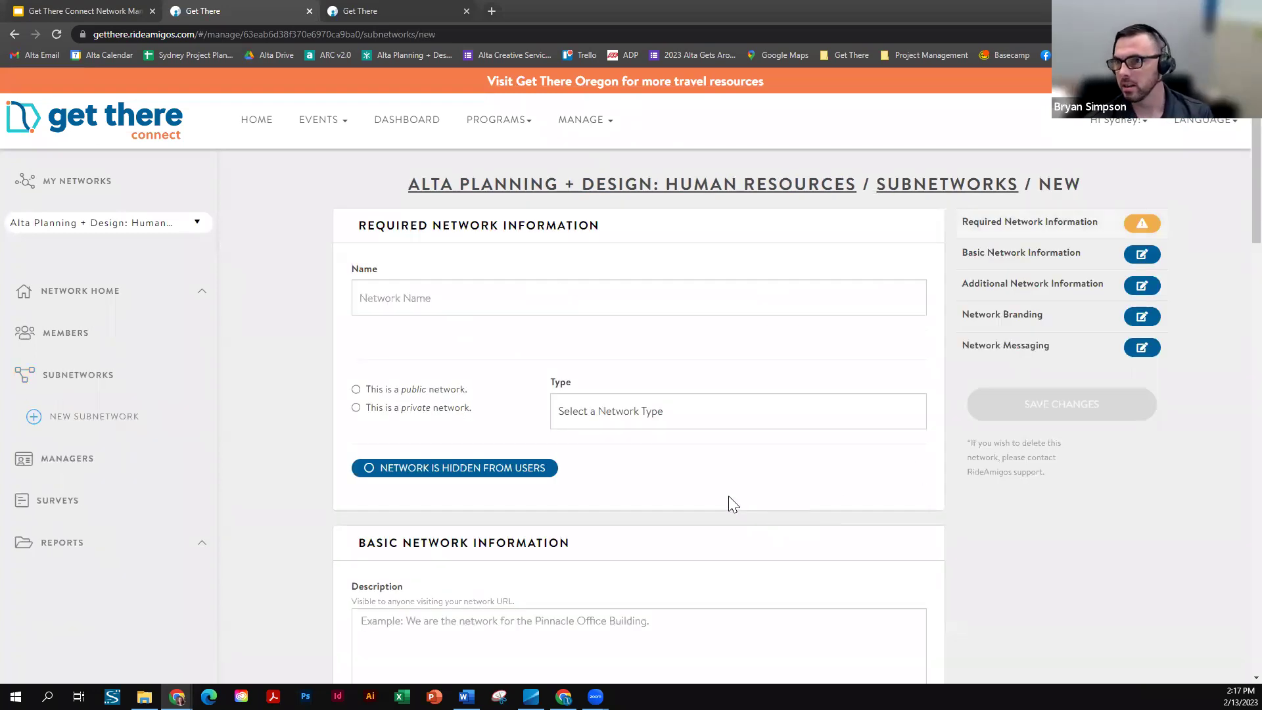
pyautogui.scroll(-1, 728, 497)
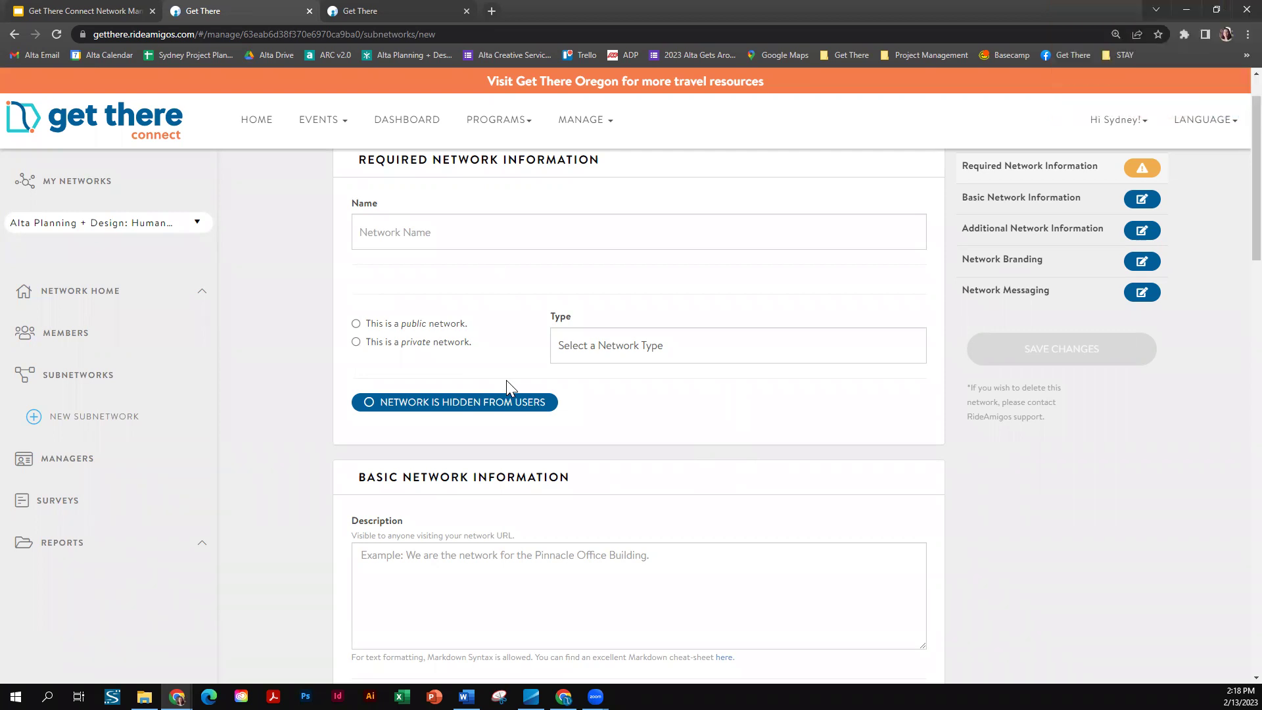
pyautogui.click(366, 342)
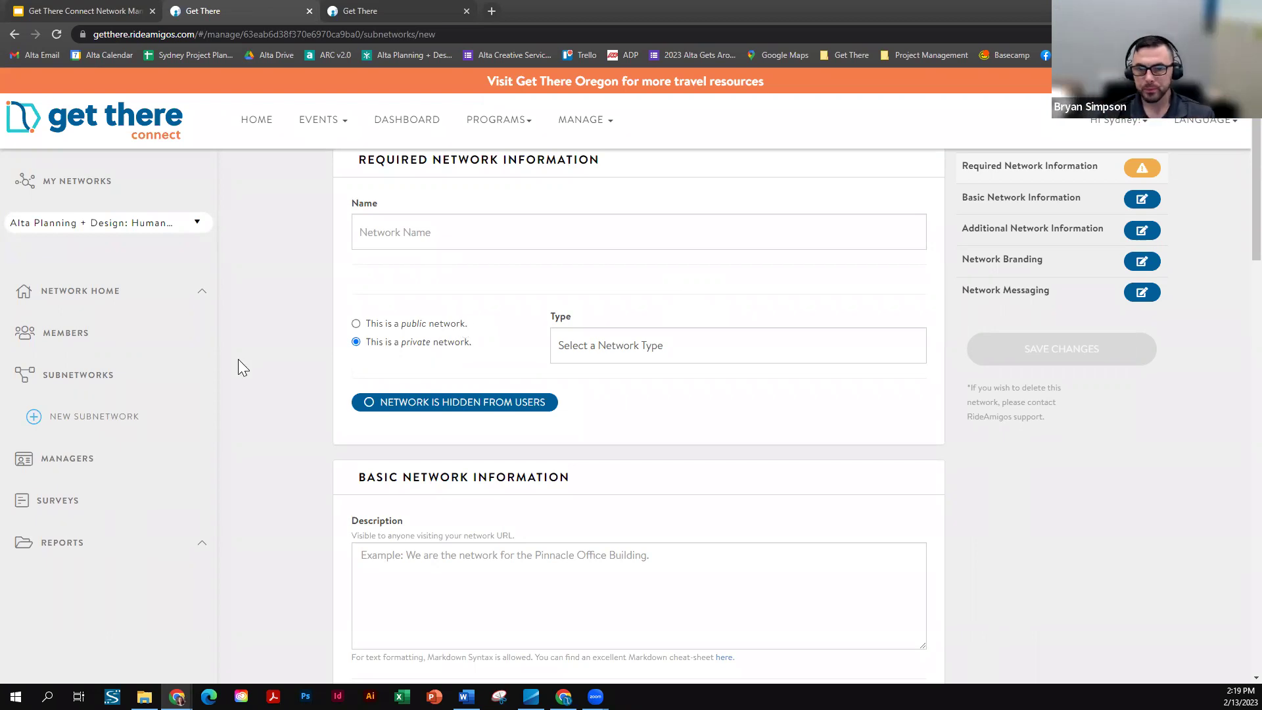
pyautogui.scroll(1, 315, 321)
pyautogui.scroll(-2, 331, 327)
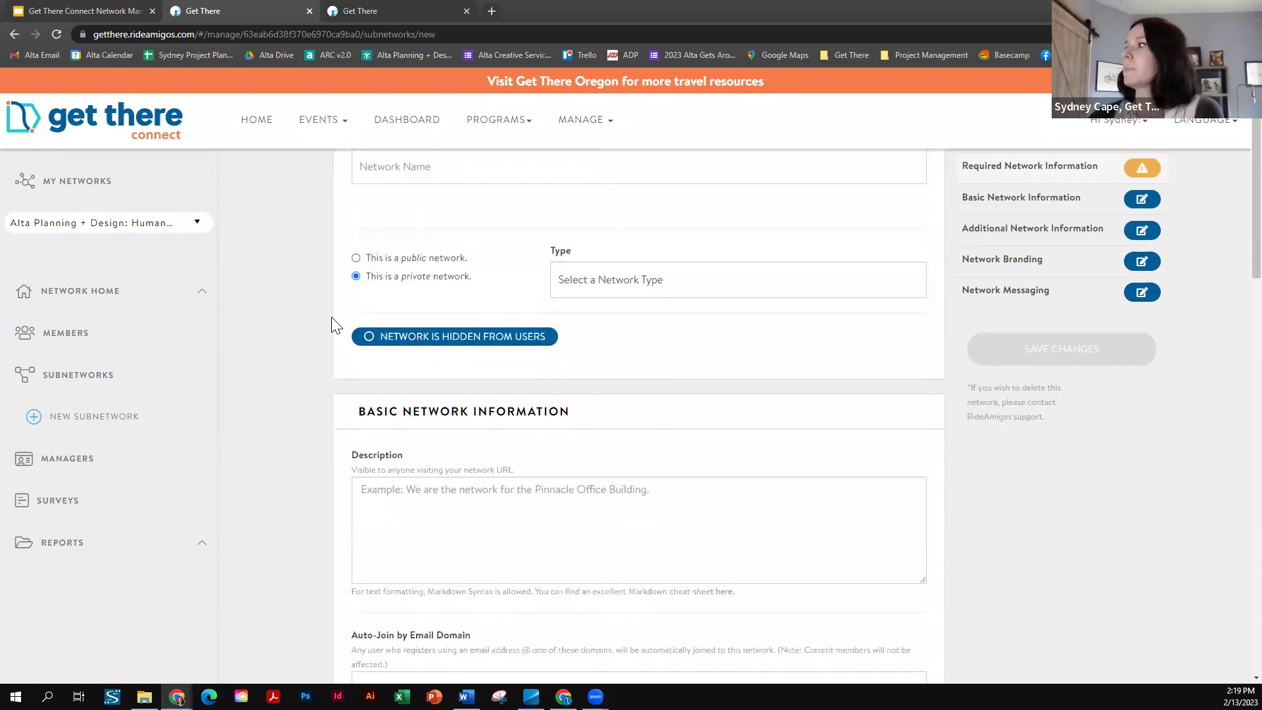
pyautogui.click(77, 463)
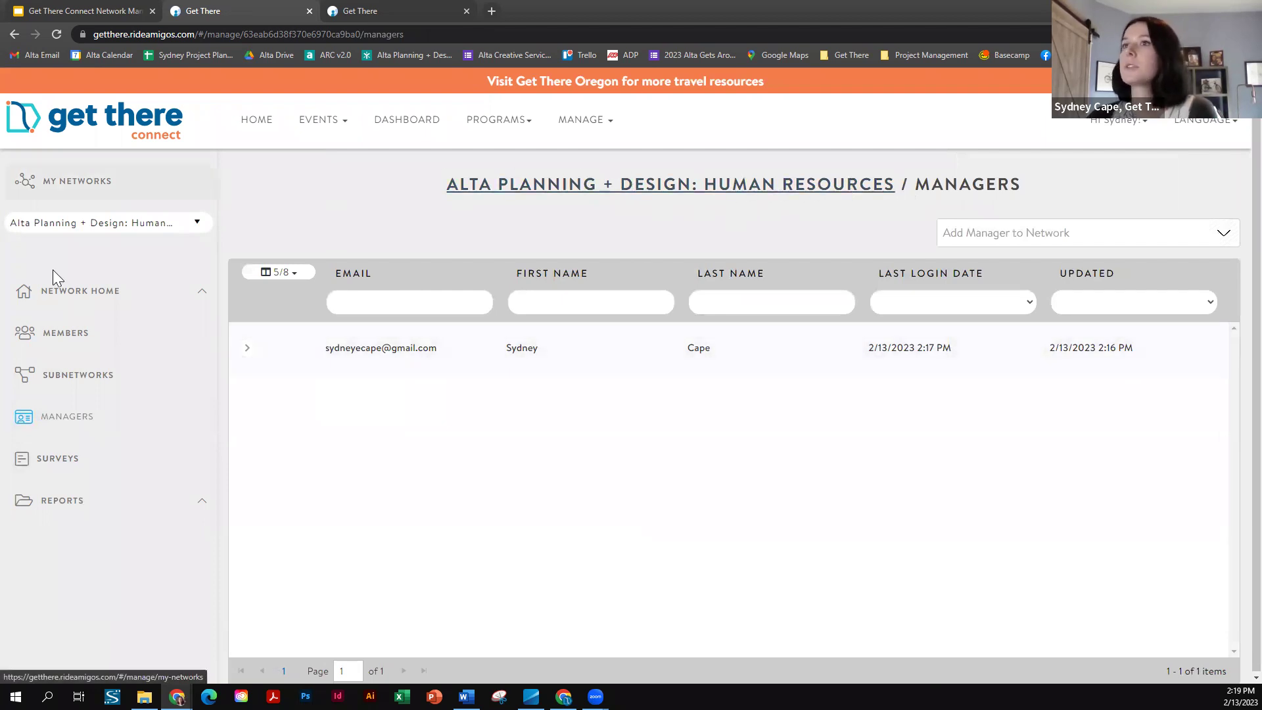
# - Switch to Alta Planning + Design and review its Human Resources subnetwork and two managers
pyautogui.click(84, 381)
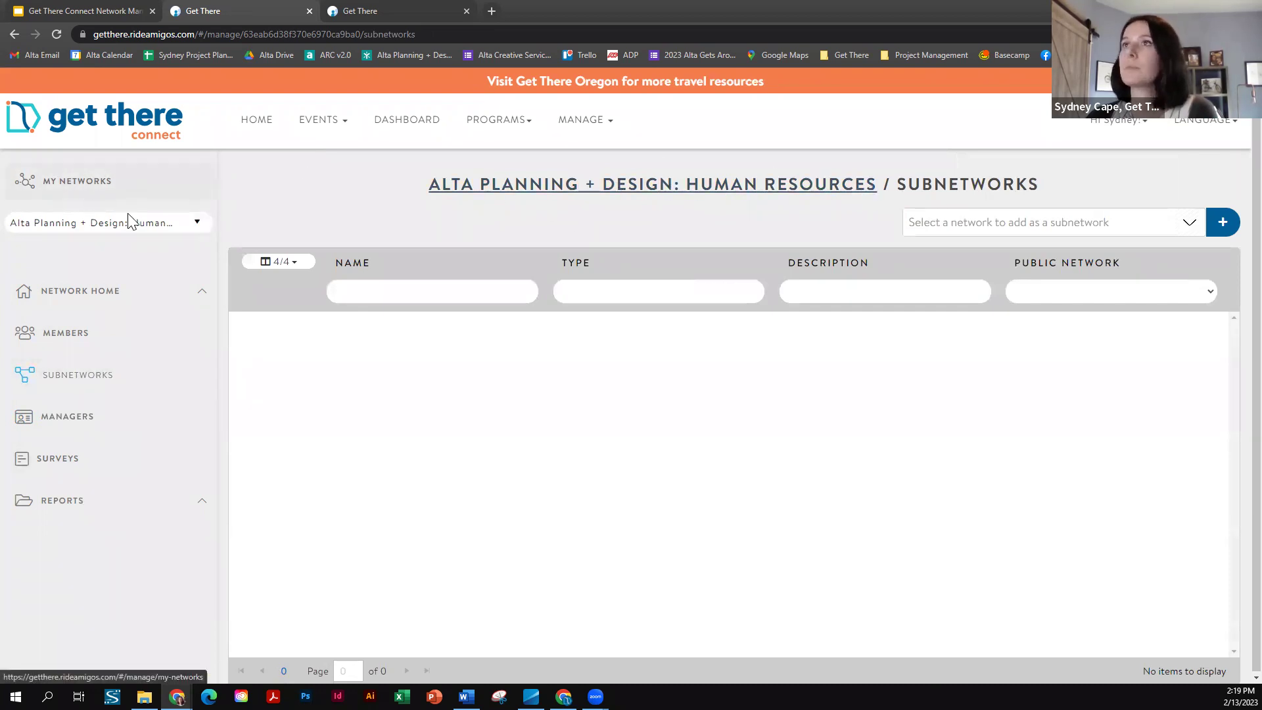
pyautogui.click(139, 227)
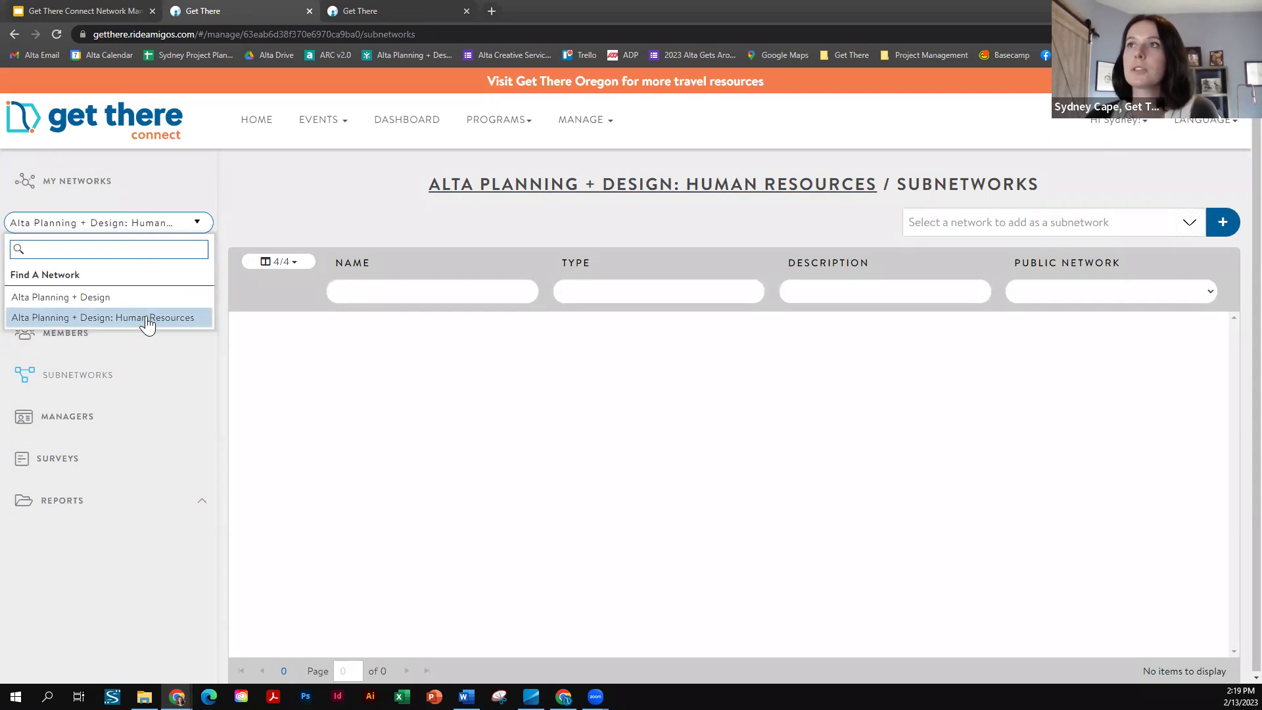
pyautogui.click(55, 299)
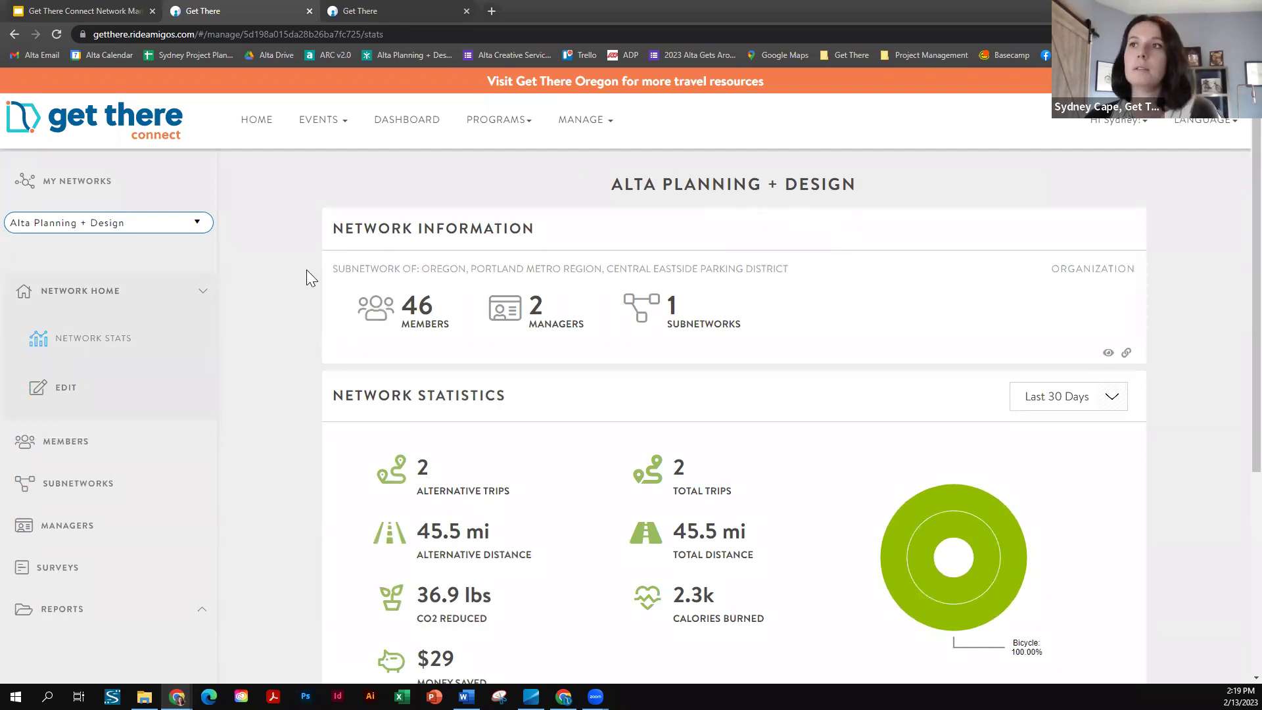
pyautogui.scroll(-1, 145, 388)
pyautogui.click(77, 418)
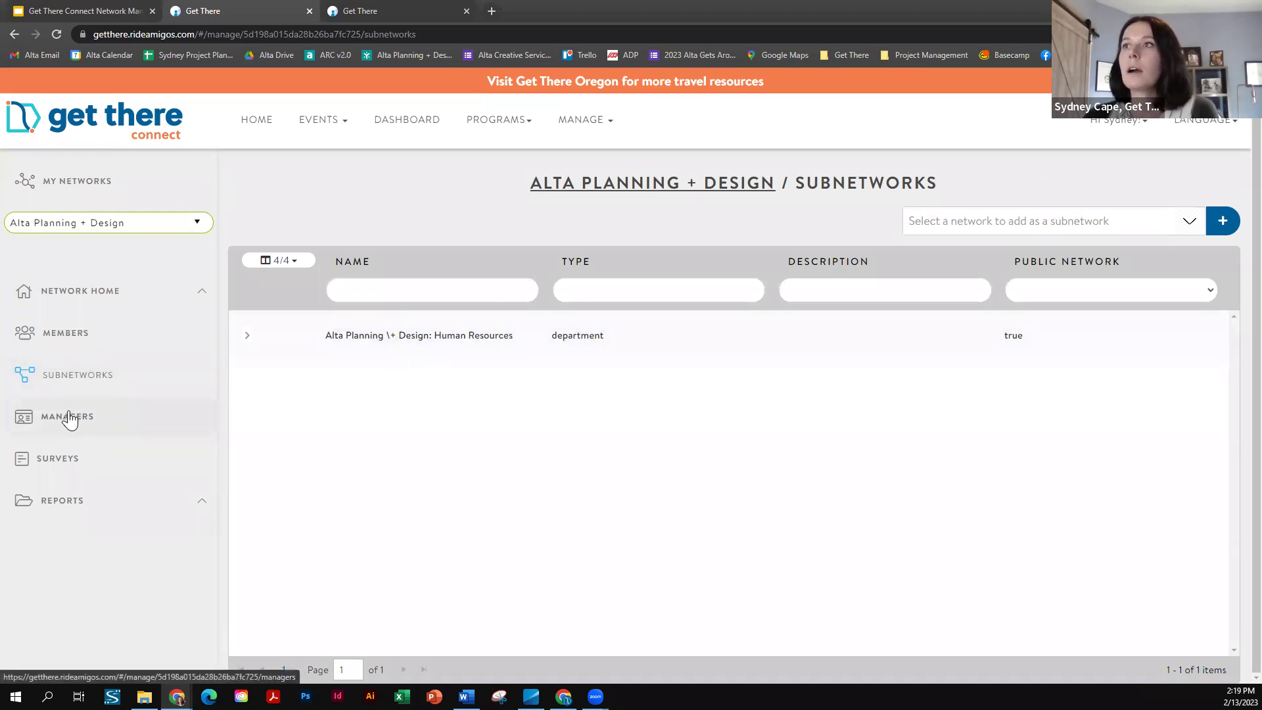
pyautogui.click(89, 422)
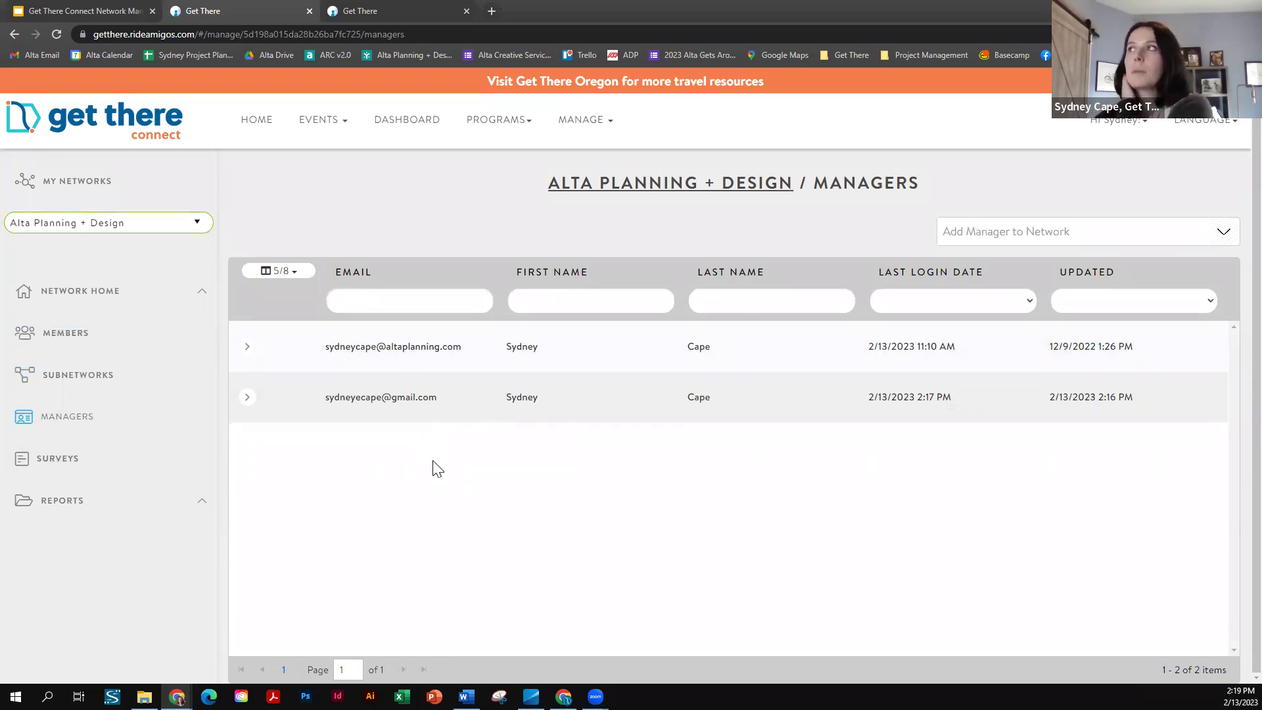
pyautogui.click(1086, 238)
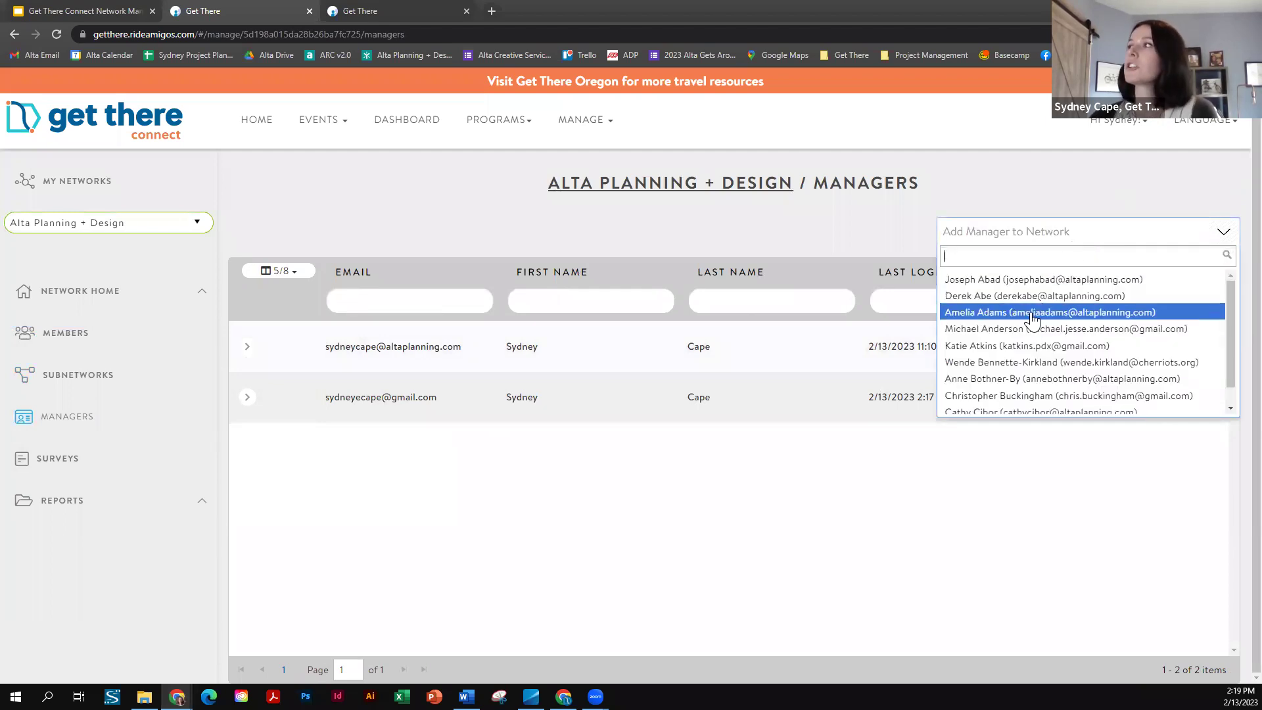
pyautogui.scroll(-1, 1013, 332)
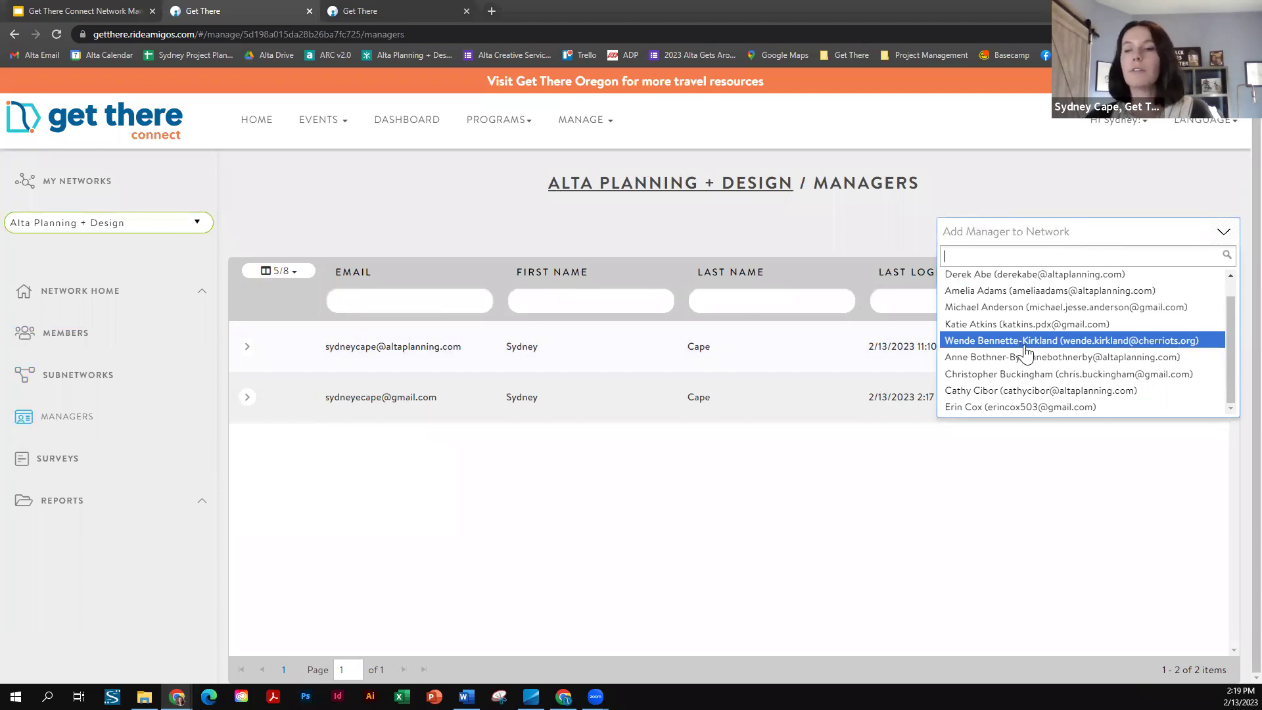
pyautogui.scroll(1, 1003, 283)
pyautogui.press('Down')
pyautogui.press('Down')
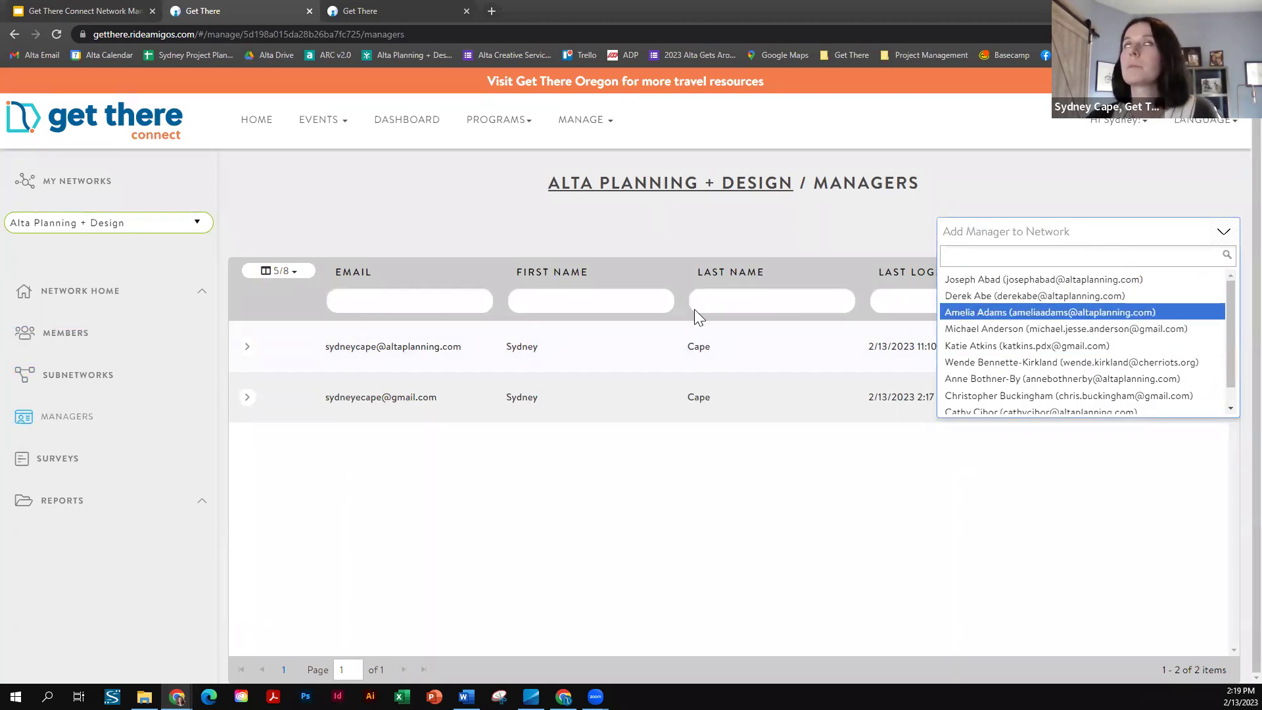
pyautogui.press('Up')
pyautogui.press('Up')
pyautogui.press('Up')
pyautogui.click(536, 519)
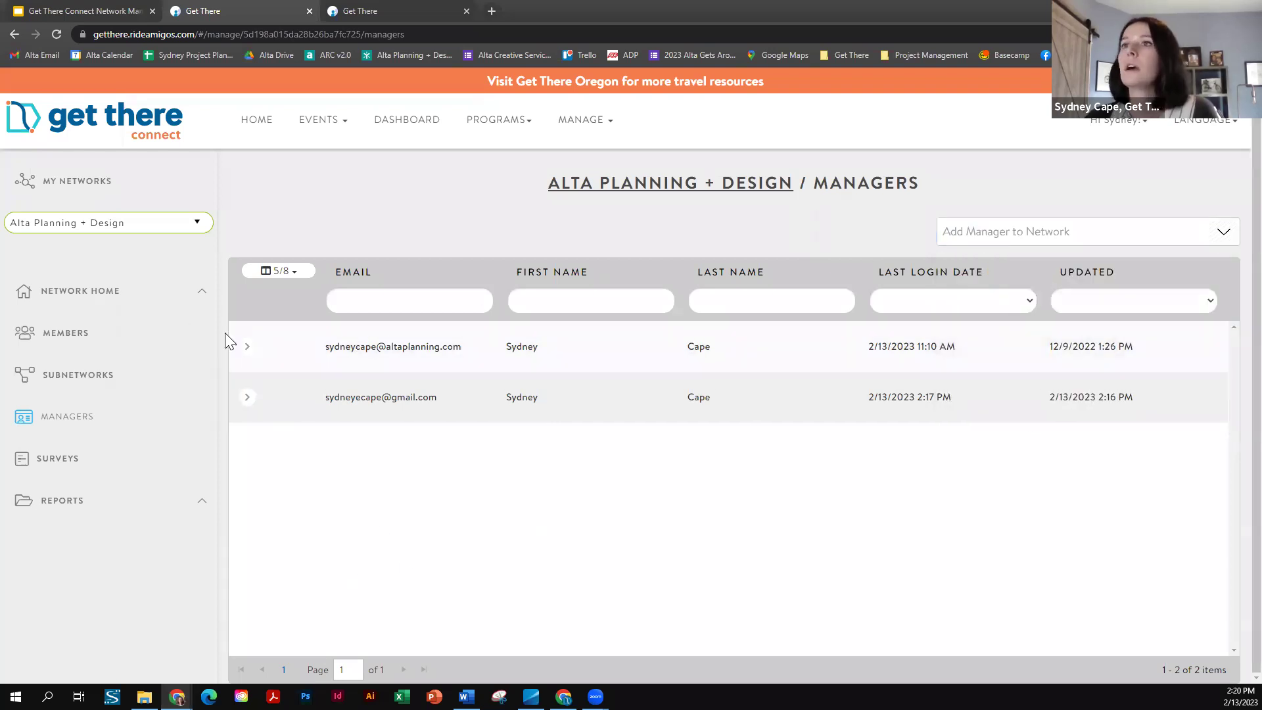
pyautogui.click(249, 350)
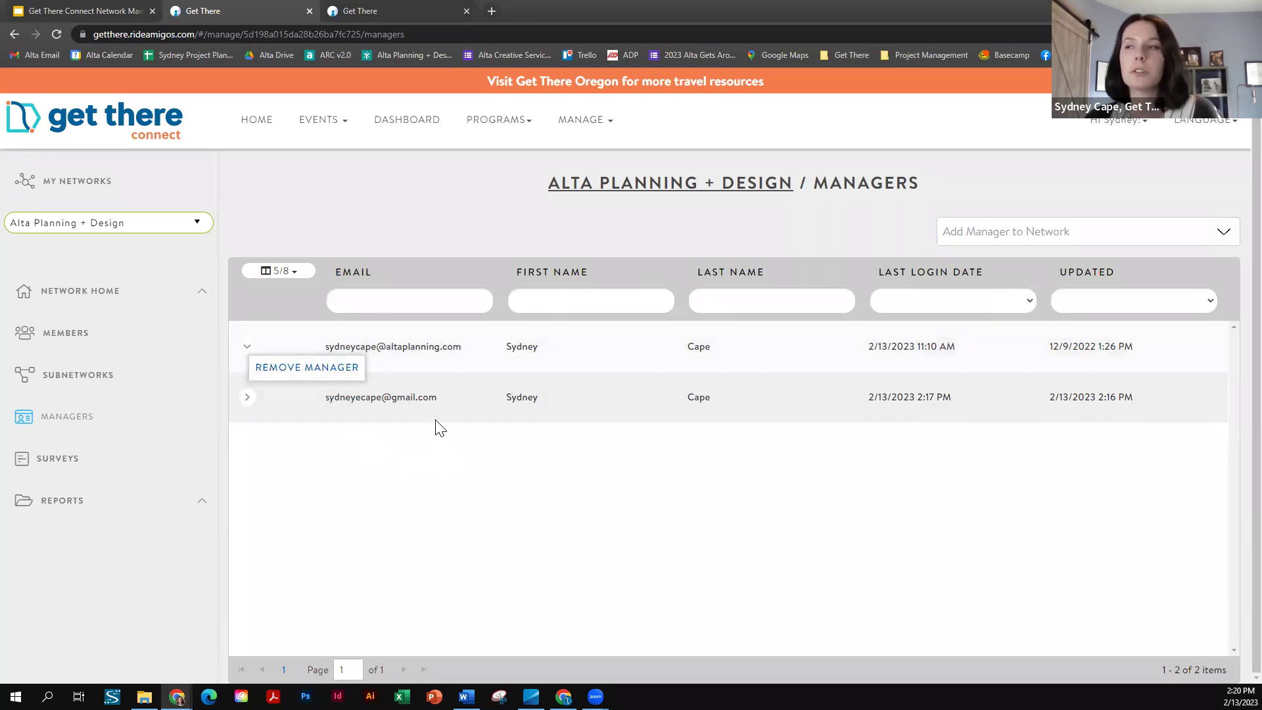
pyautogui.click(121, 414)
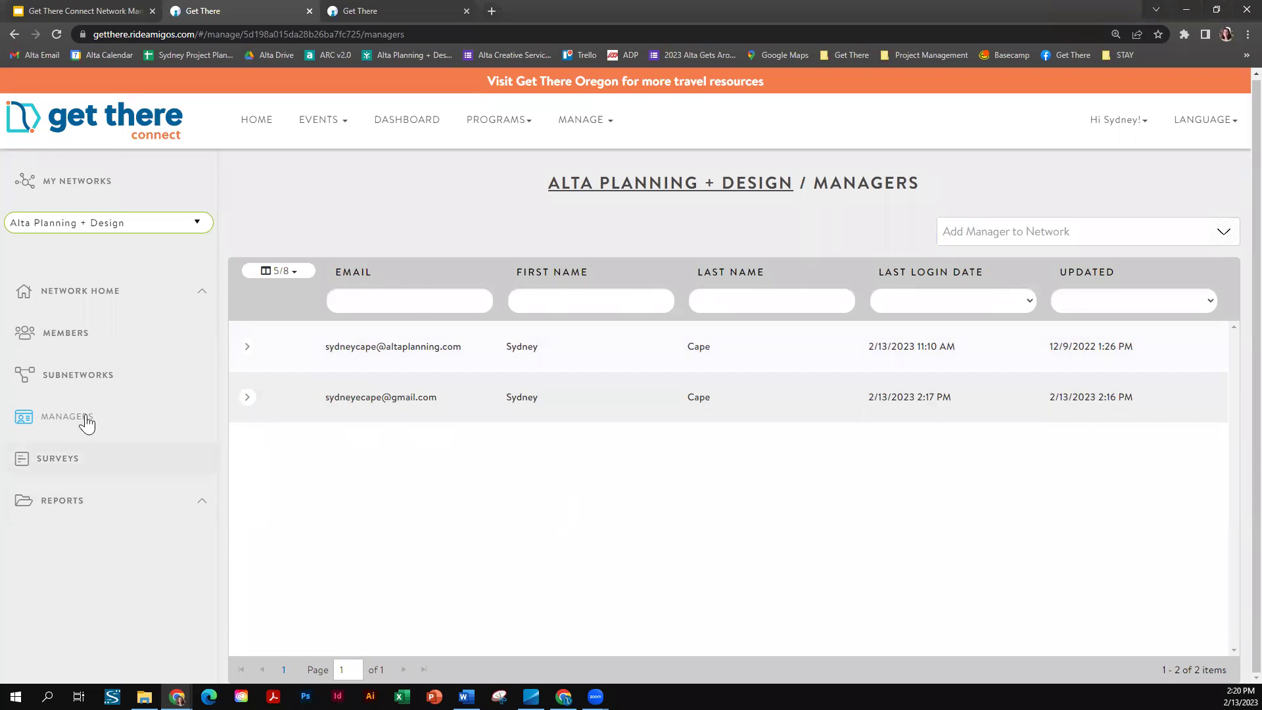
# - Open the Human Resources subnetwork's edit form and check its Network Branding still uses the default logo
pyautogui.click(84, 376)
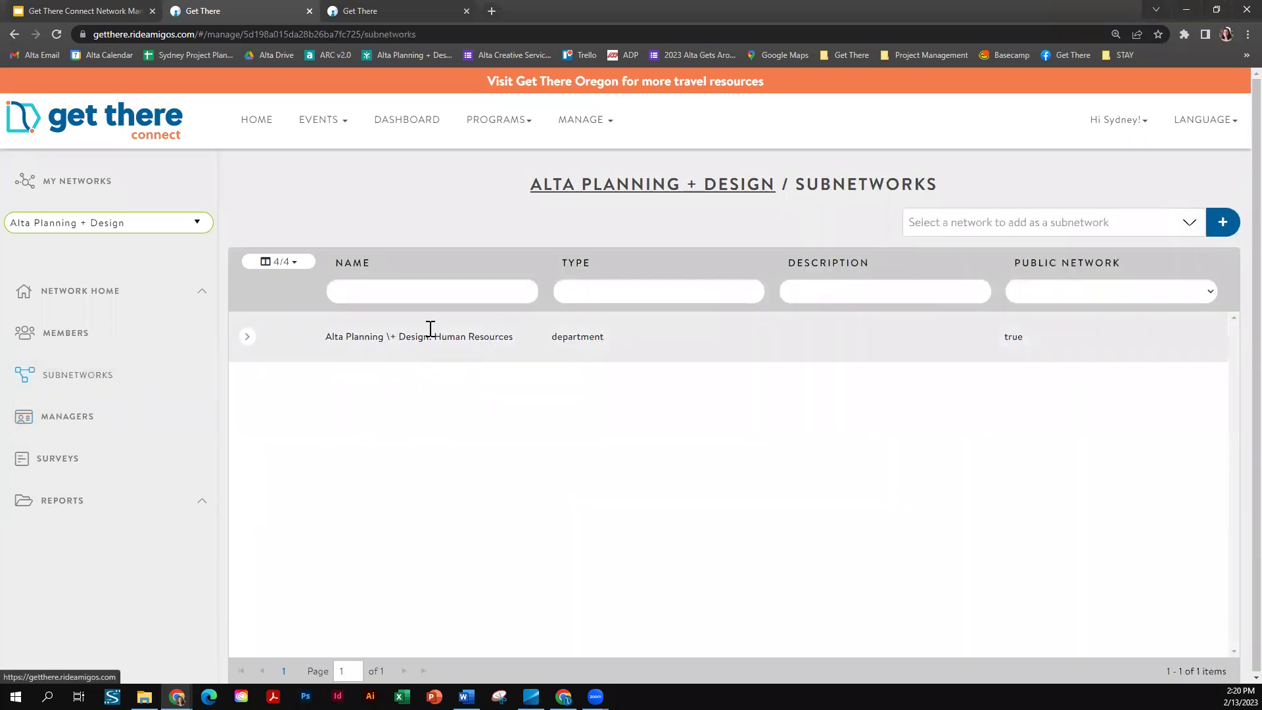
pyautogui.click(247, 338)
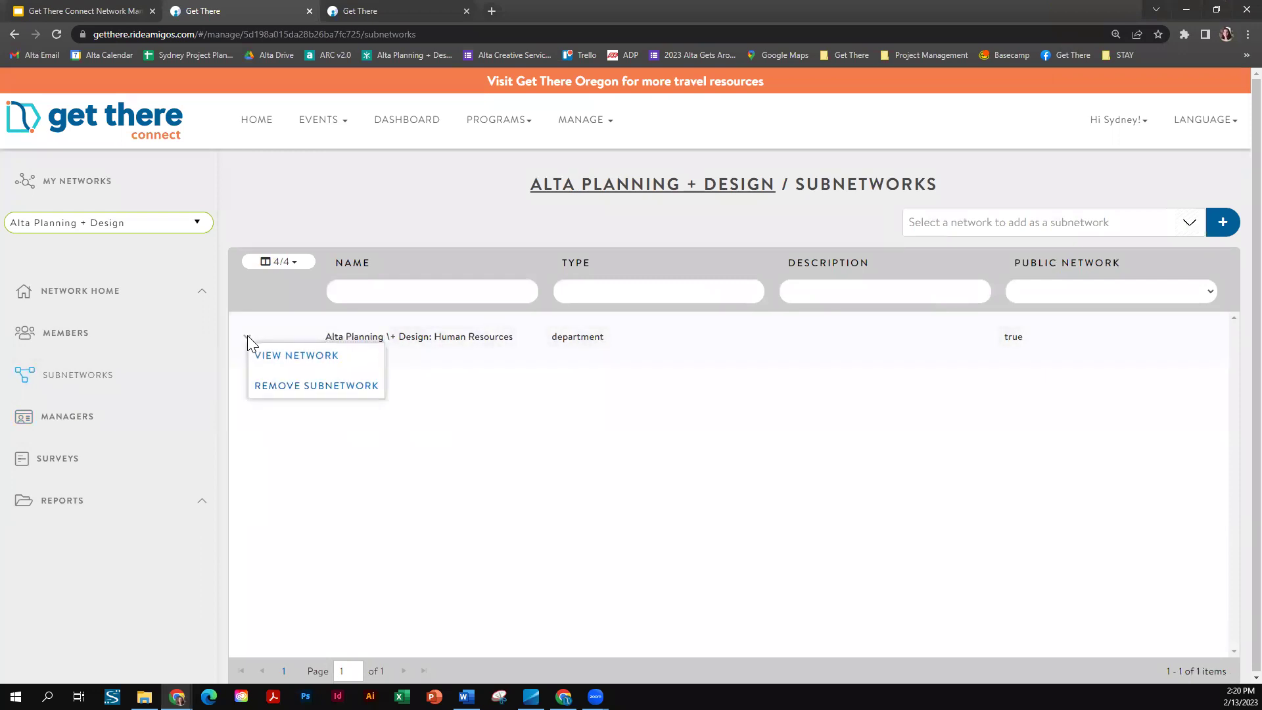
pyautogui.click(309, 358)
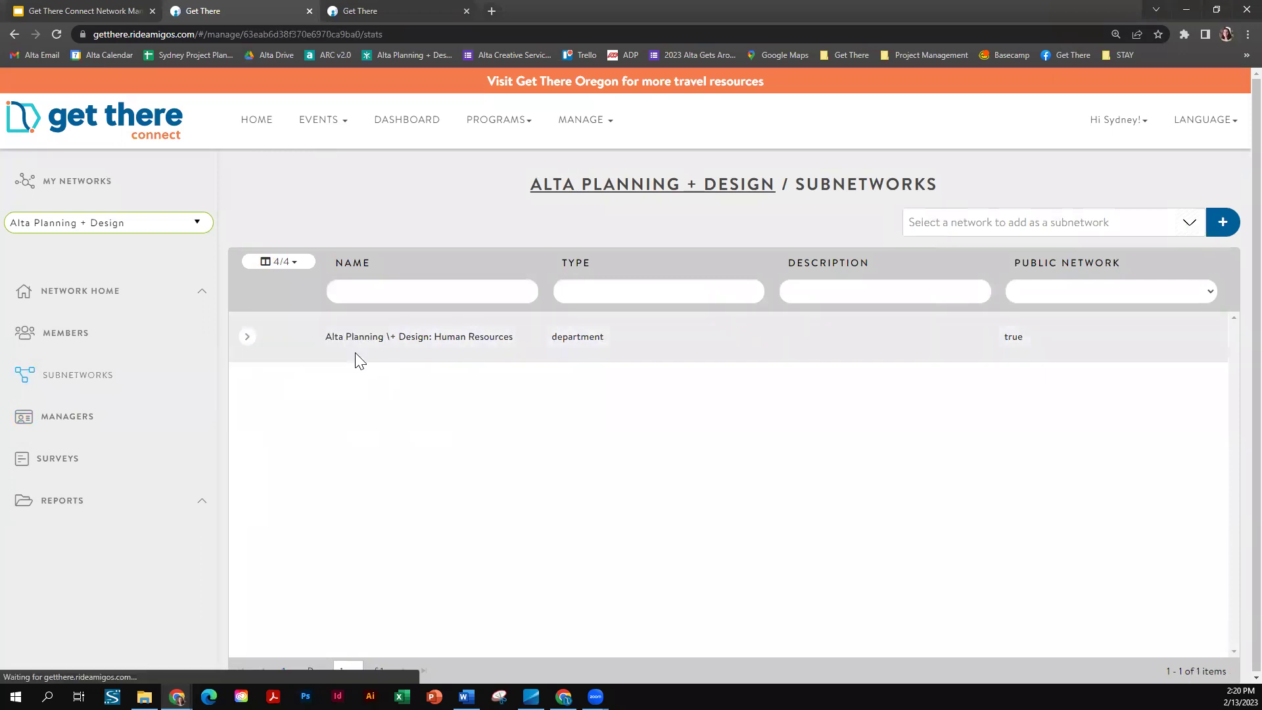
pyautogui.click(65, 387)
pyautogui.scroll(-10, 559, 361)
pyautogui.scroll(-10, 563, 360)
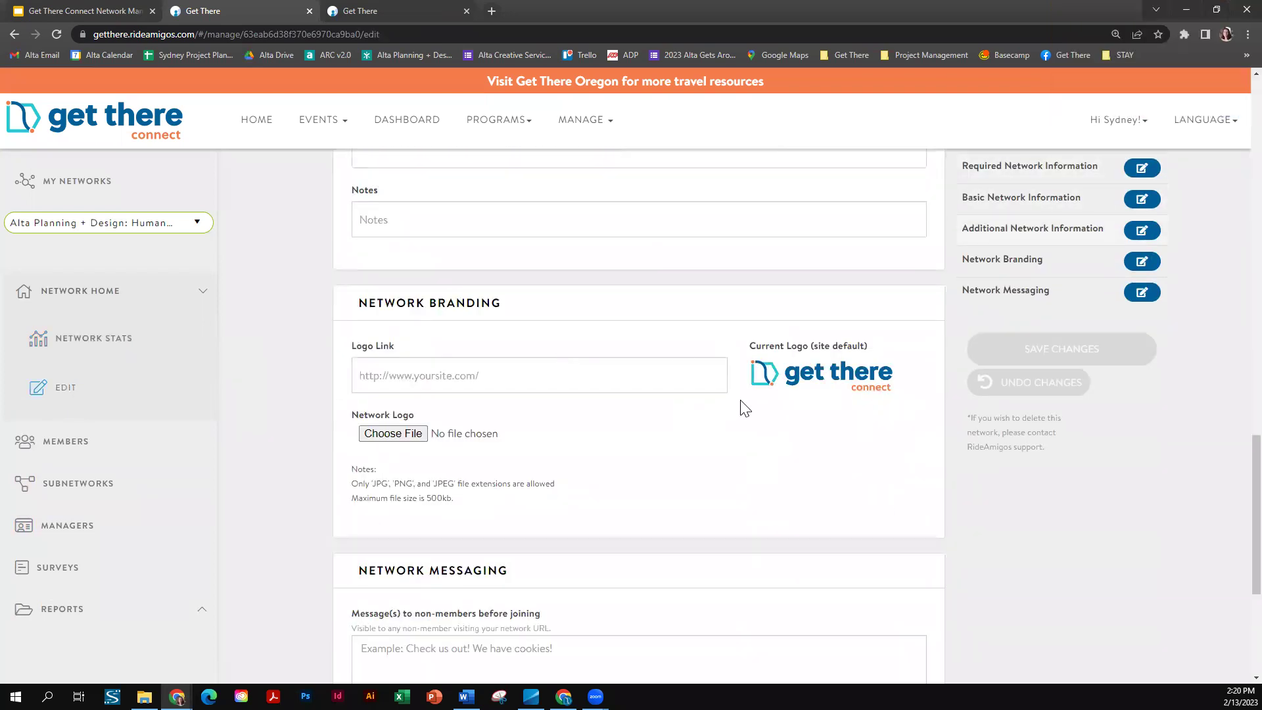
pyautogui.scroll(-1, 702, 398)
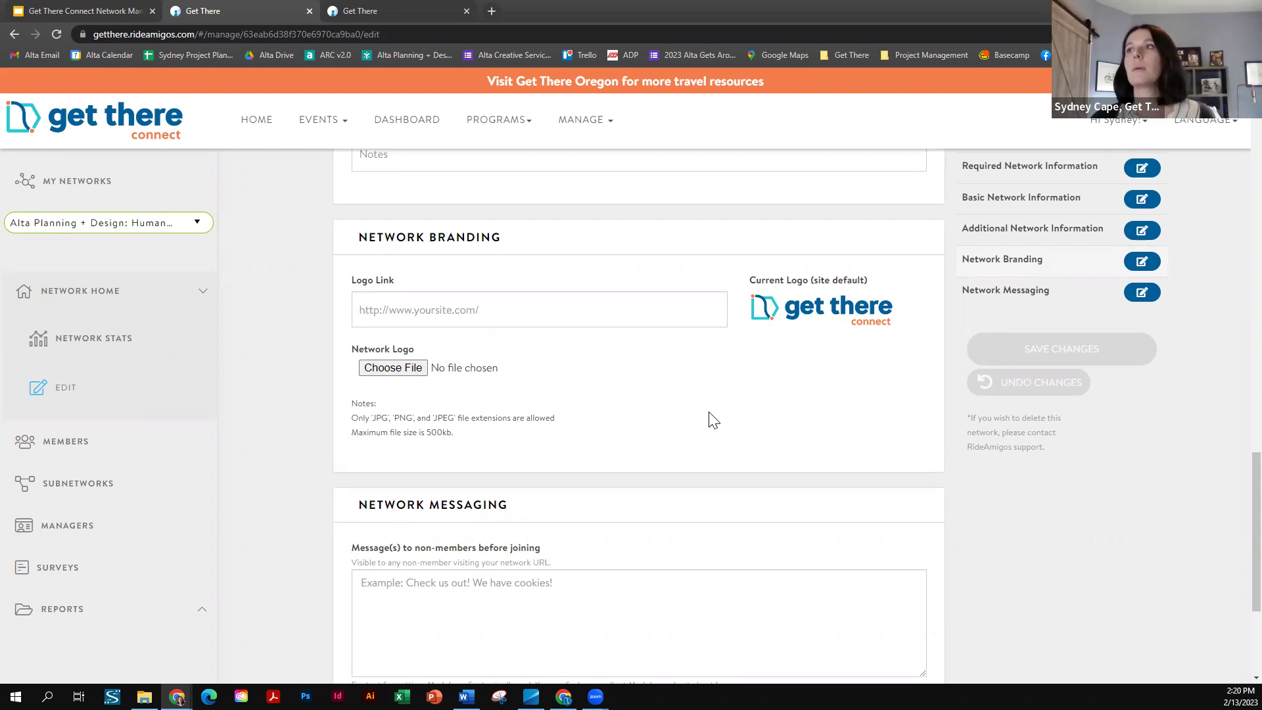
pyautogui.scroll(1, 712, 418)
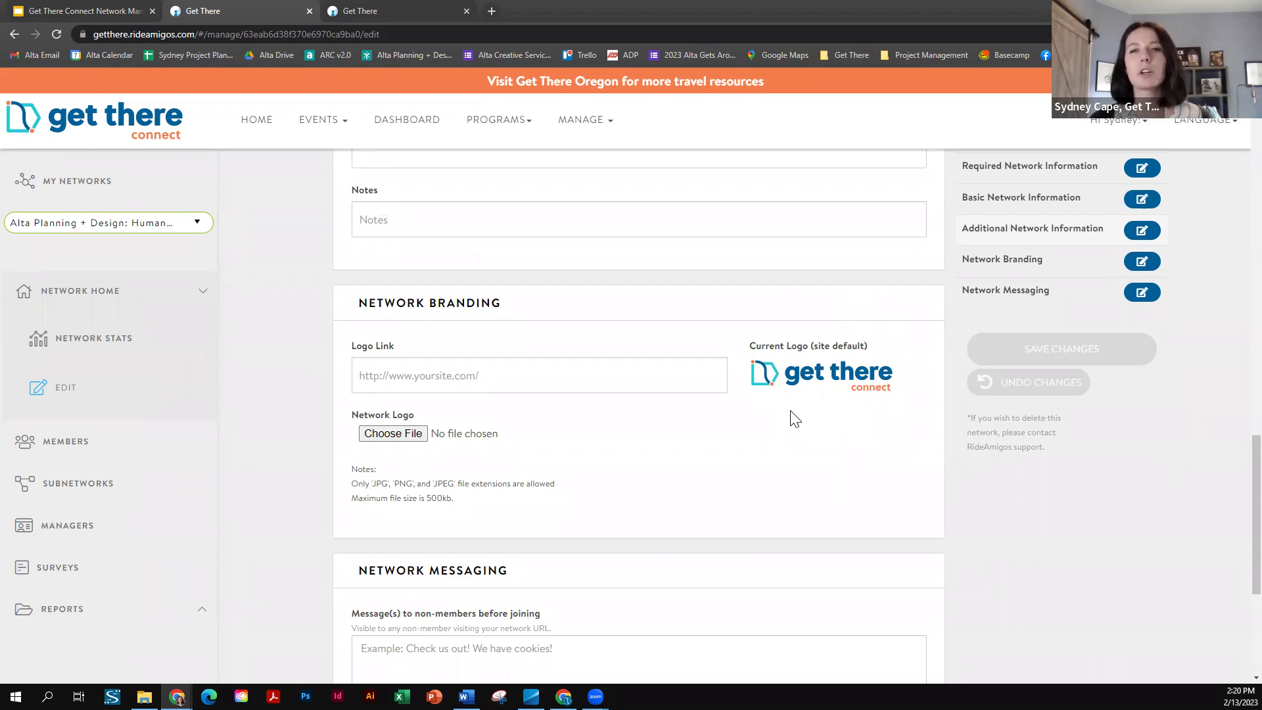
pyautogui.scroll(2, 520, 267)
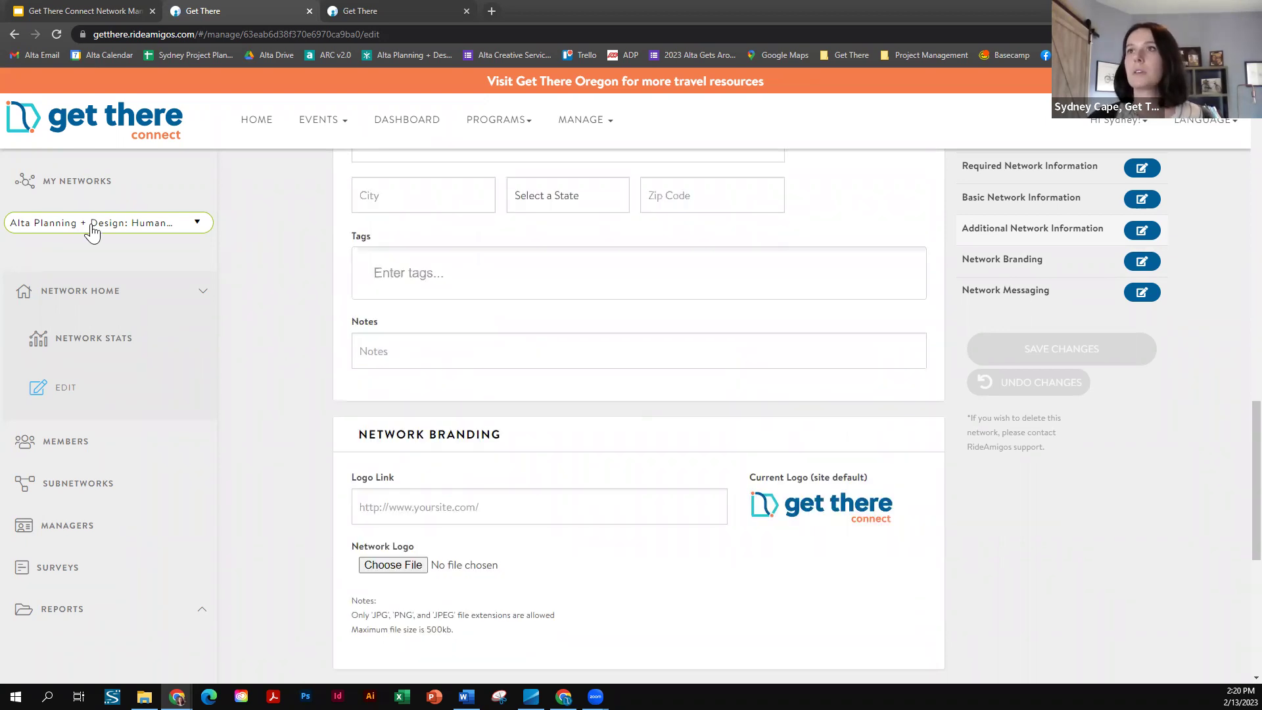
# - Switch to Alta Planning + Design, review its network settings and branding, then list its two managers
pyautogui.click(95, 227)
pyautogui.click(63, 299)
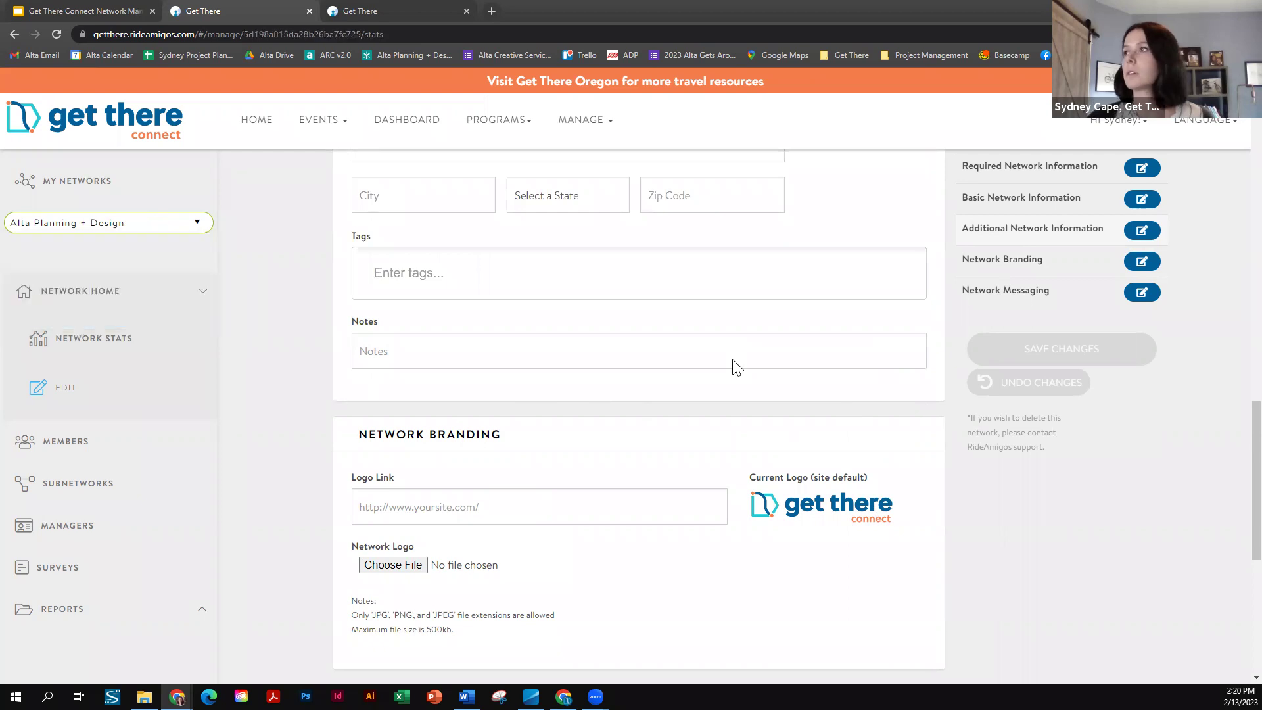
pyautogui.click(66, 388)
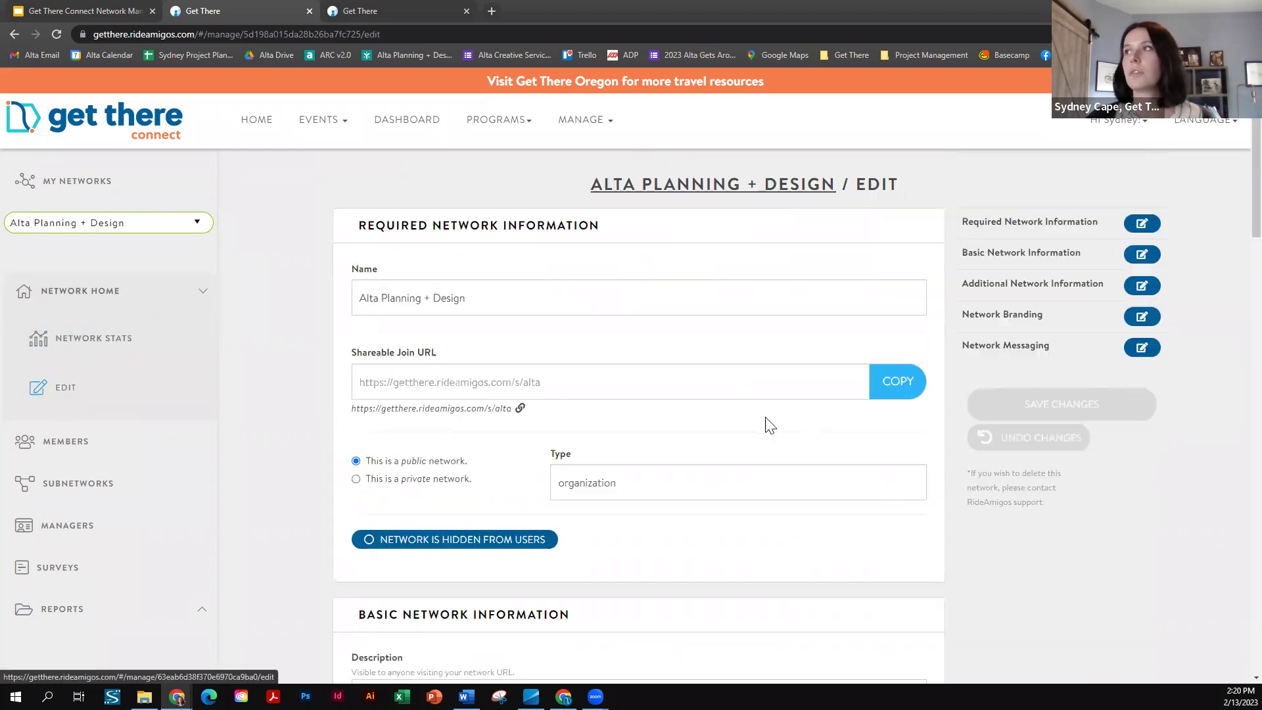
pyautogui.scroll(-10, 750, 427)
pyautogui.scroll(-3, 735, 431)
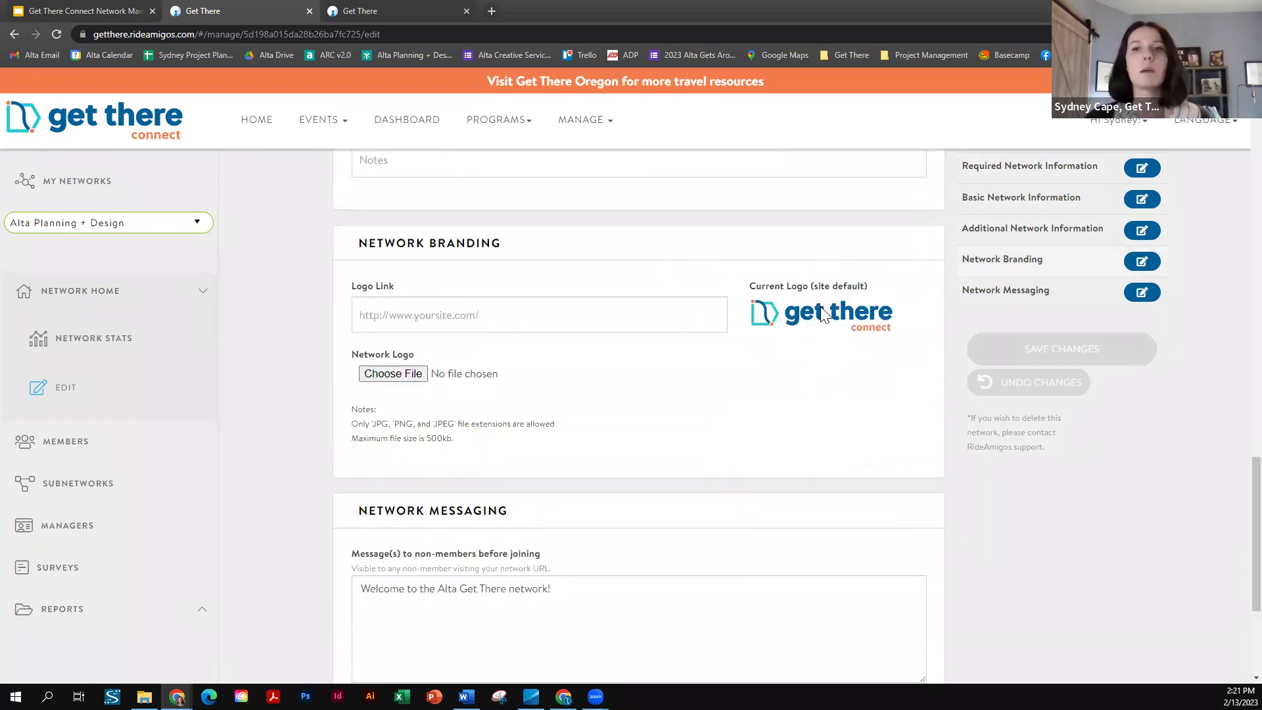
pyautogui.scroll(-2, 603, 411)
pyautogui.scroll(2, 600, 403)
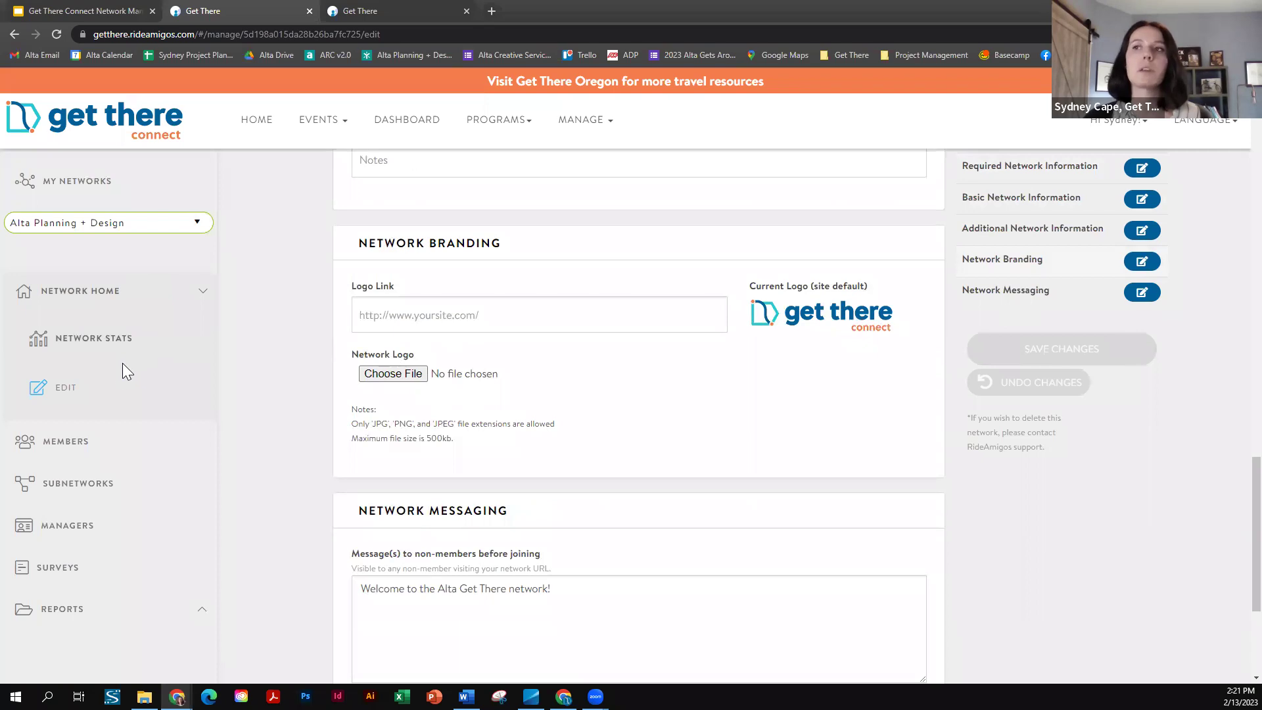
pyautogui.scroll(-1, 123, 378)
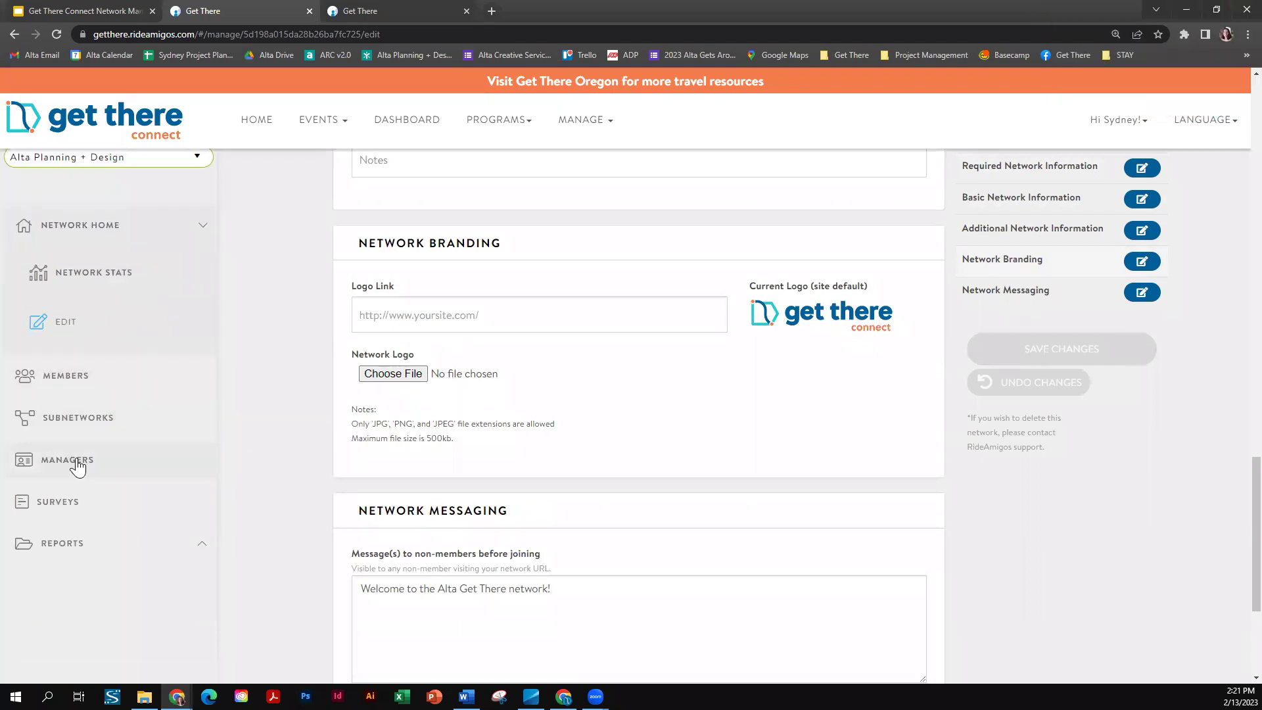
pyautogui.click(74, 459)
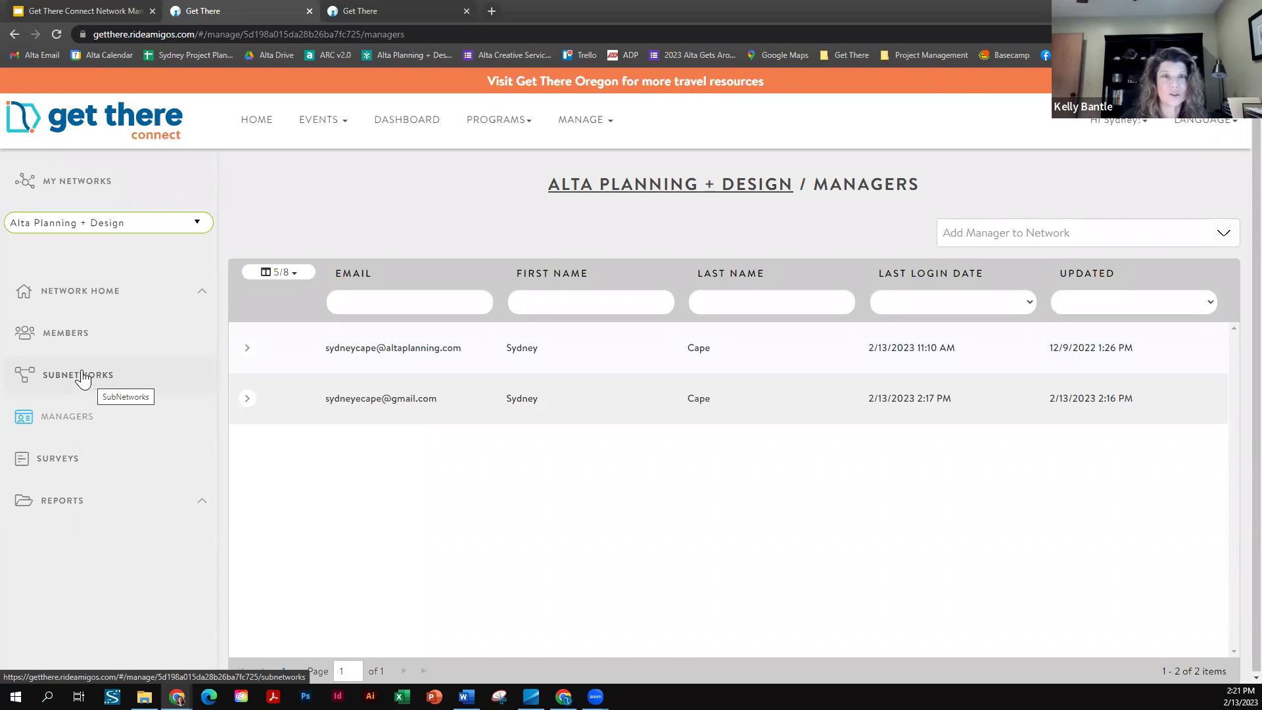
# - Open the Human Resources subnetwork's edit form from Alta Planning + Design's Subnetworks list
pyautogui.click(82, 379)
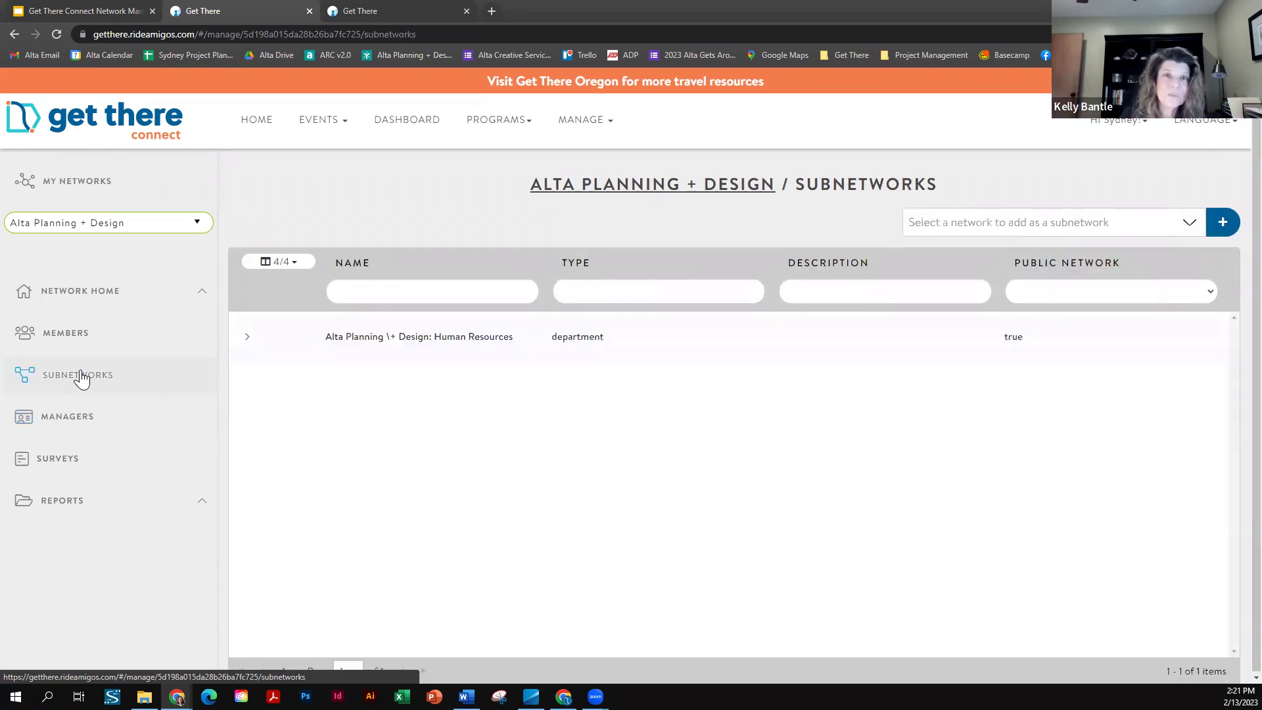
pyautogui.click(247, 337)
pyautogui.click(300, 357)
pyautogui.scroll(-5, 577, 510)
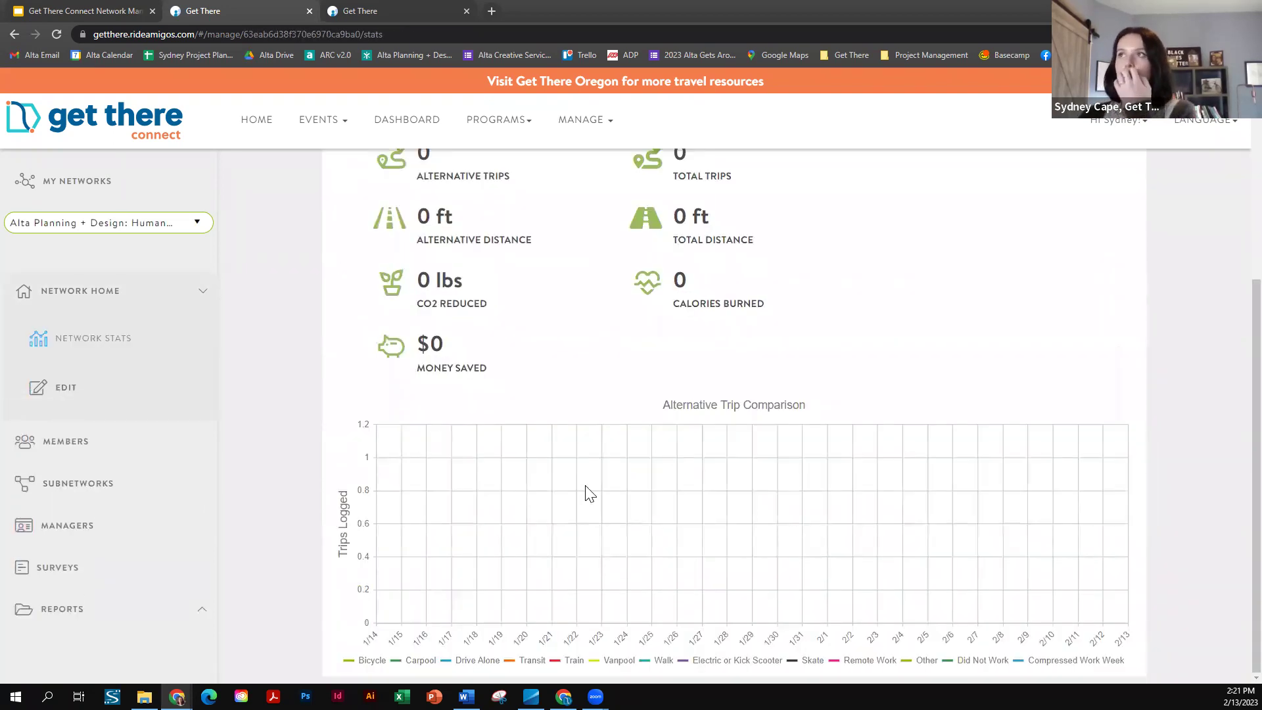
pyautogui.click(149, 387)
pyautogui.scroll(-7, 627, 328)
pyautogui.scroll(-15, 624, 327)
pyautogui.scroll(2, 732, 318)
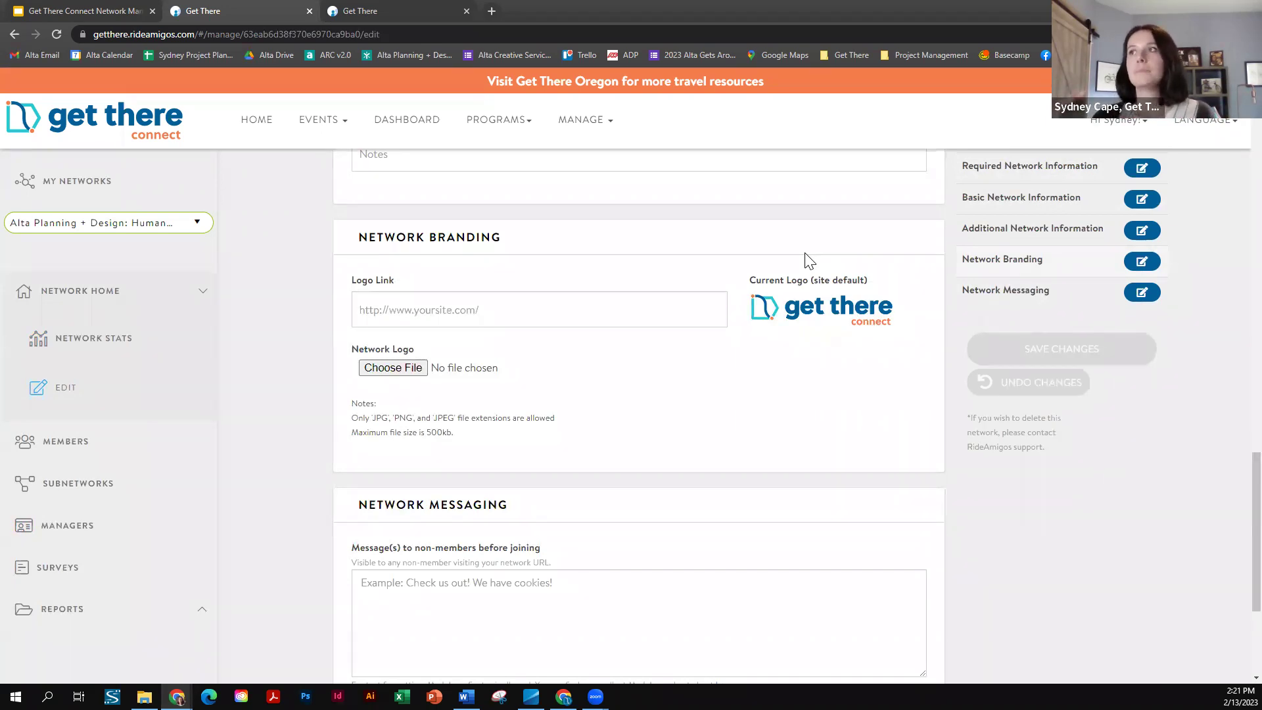
pyautogui.scroll(1, 809, 263)
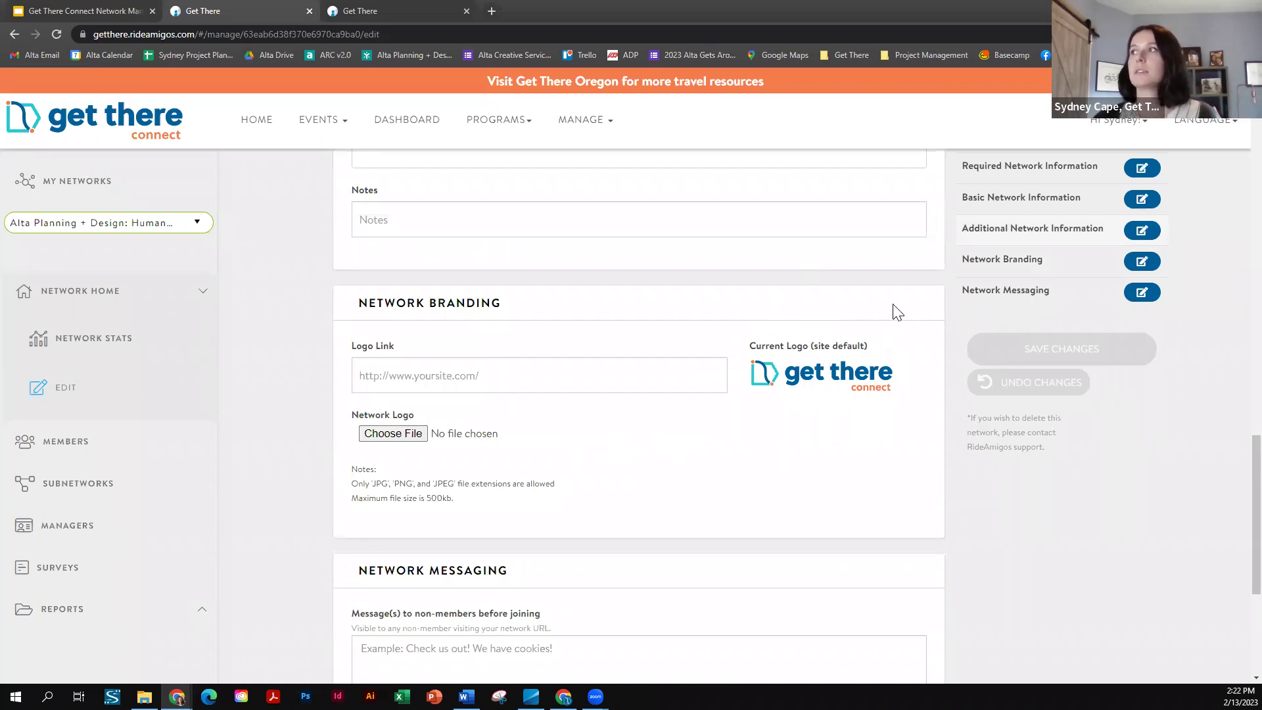
pyautogui.scroll(2, 591, 328)
pyautogui.scroll(15, 591, 336)
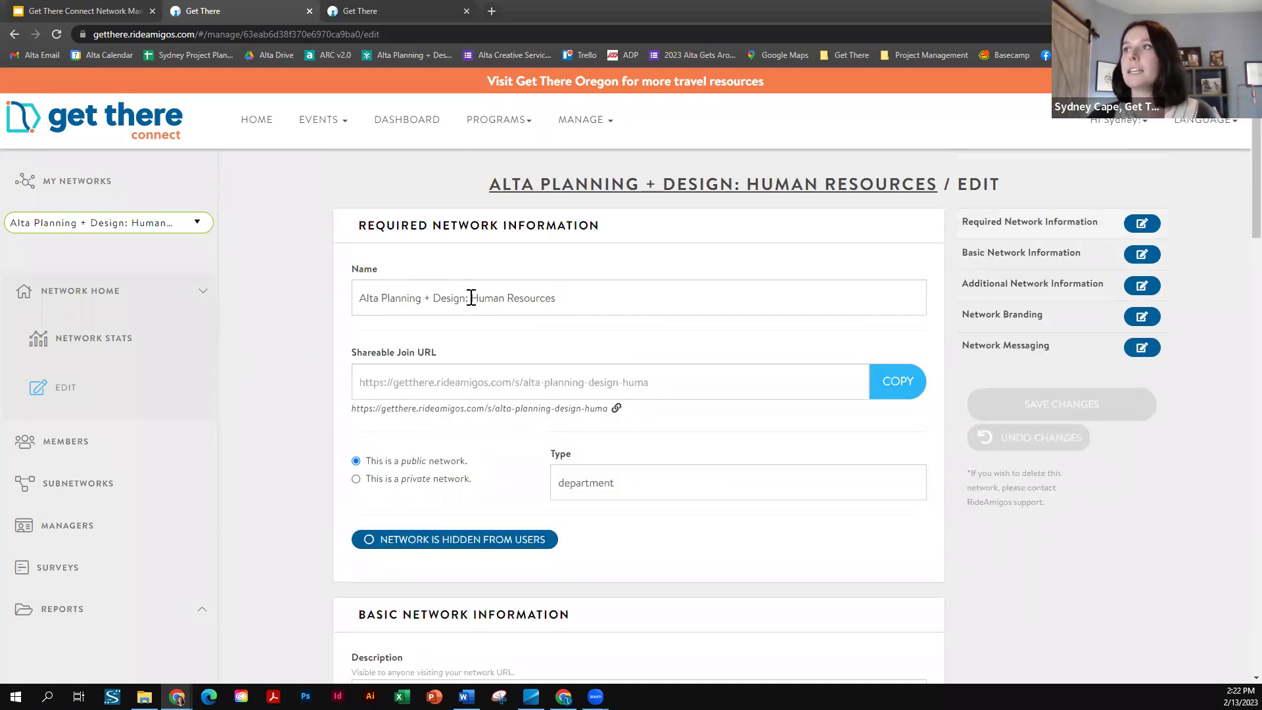
# - Highlight the parent-network prefix in the subnetwork name and scroll down to Network Branding
pyautogui.moveTo(472, 298); pyautogui.dragTo(355, 298)
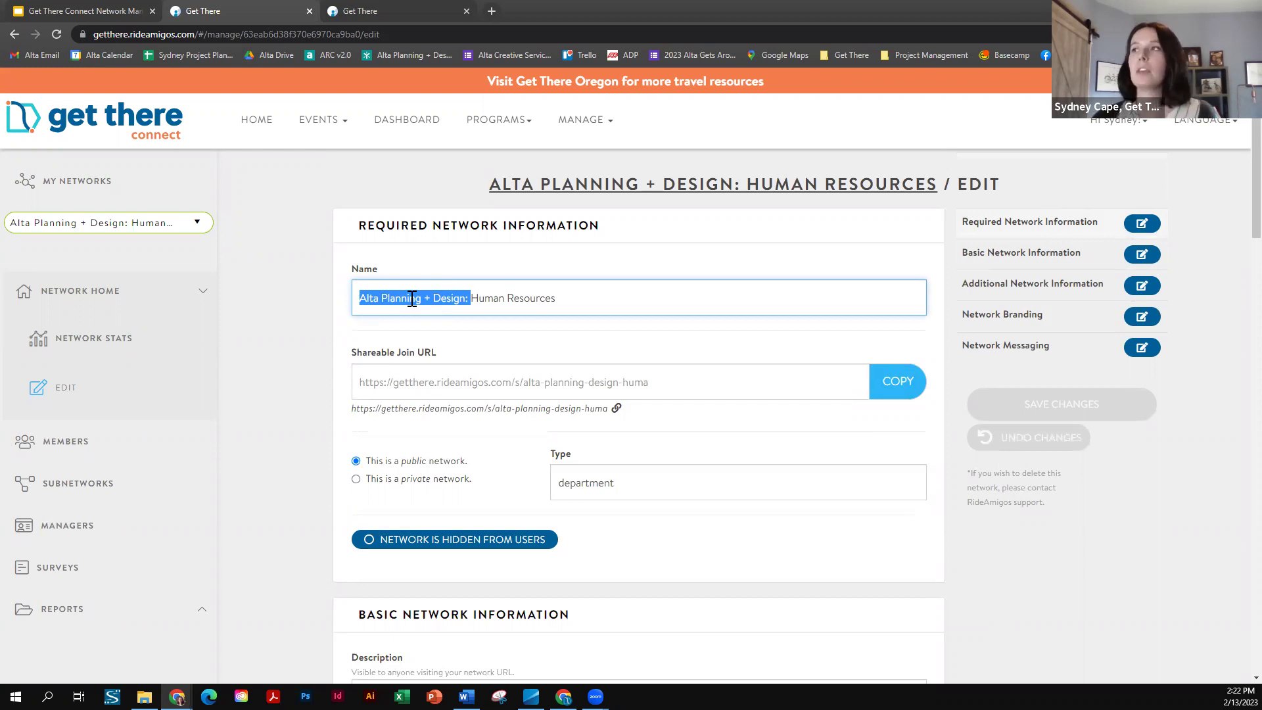
pyautogui.scroll(-3, 775, 428)
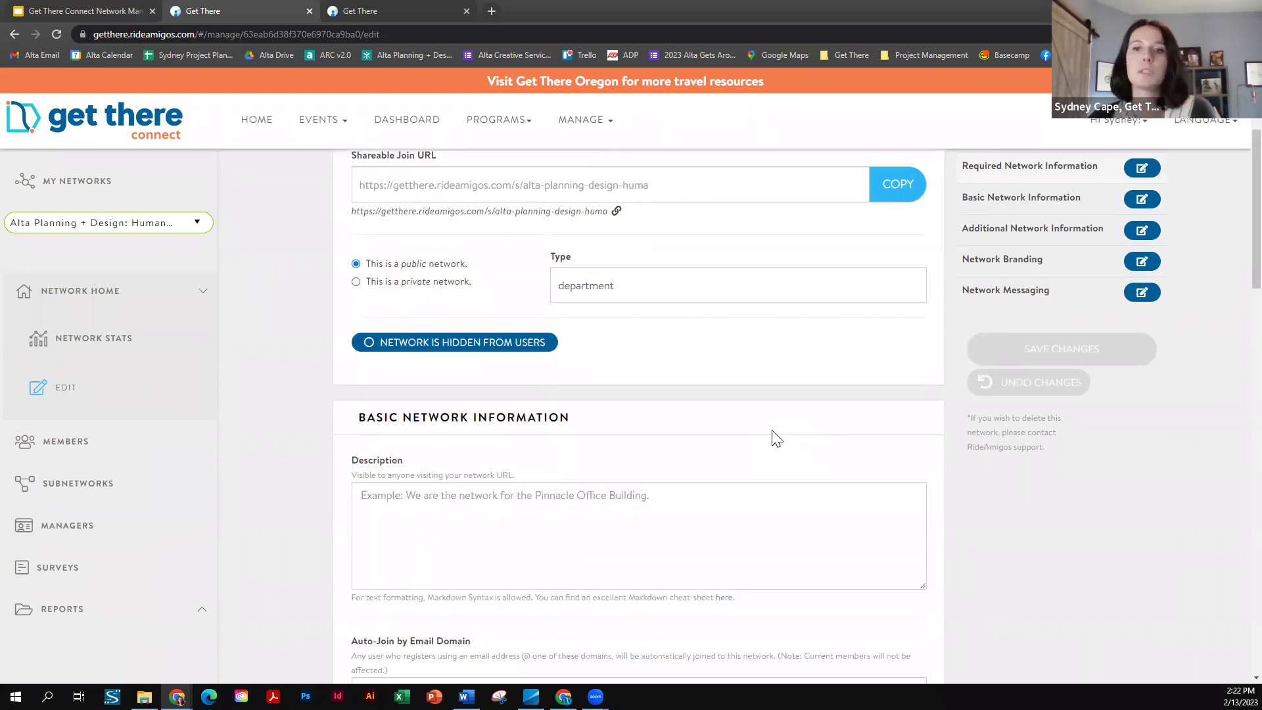
pyautogui.scroll(-7, 769, 440)
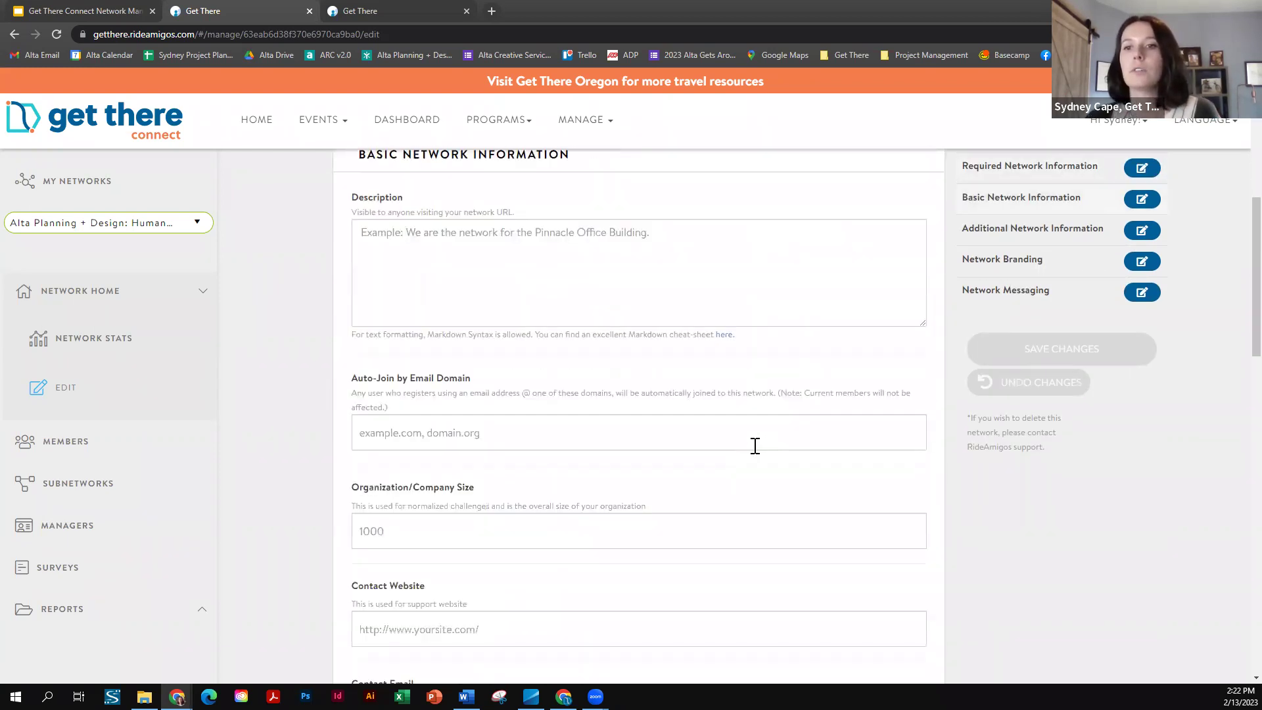
pyautogui.scroll(-8, 755, 446)
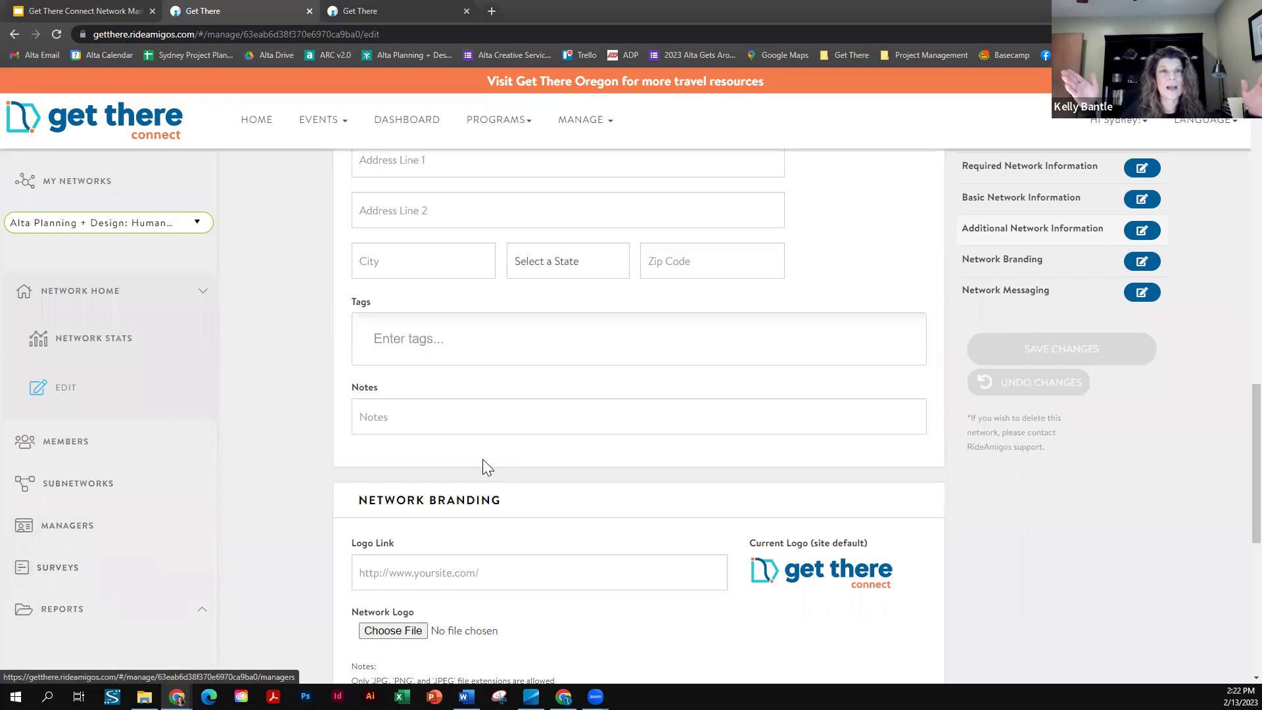
pyautogui.scroll(-1, 484, 463)
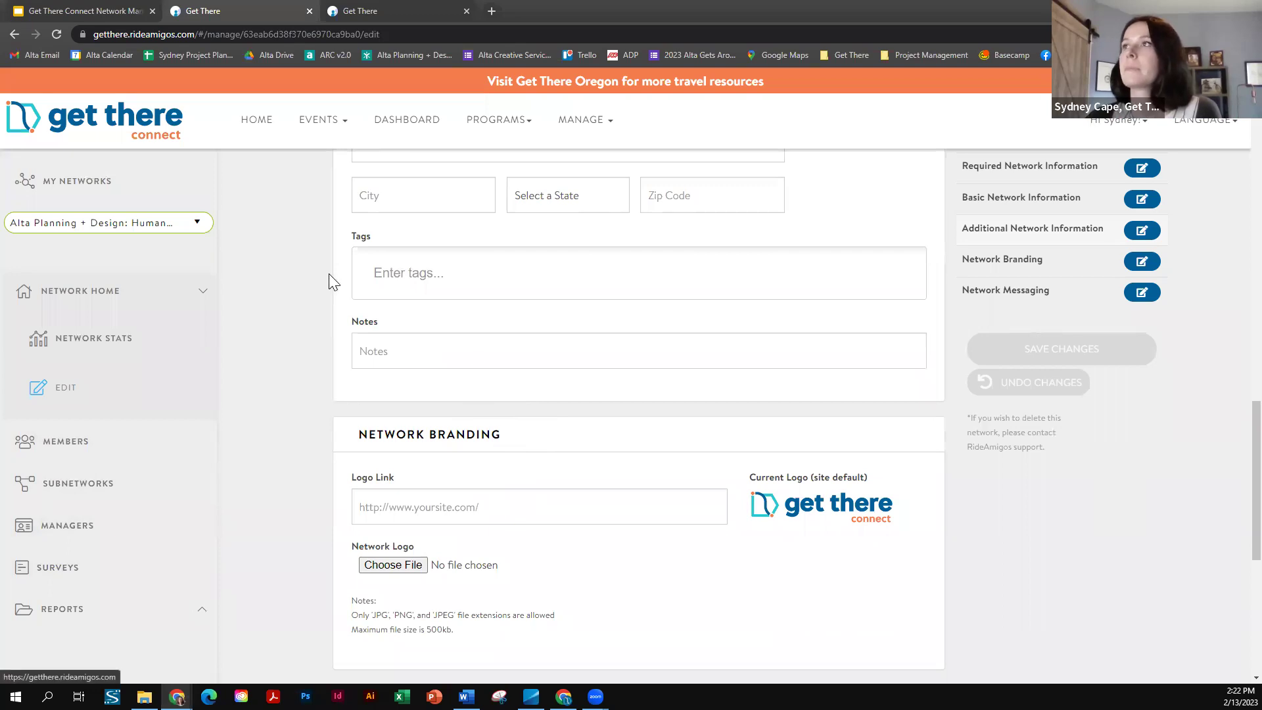
pyautogui.scroll(-2, 328, 276)
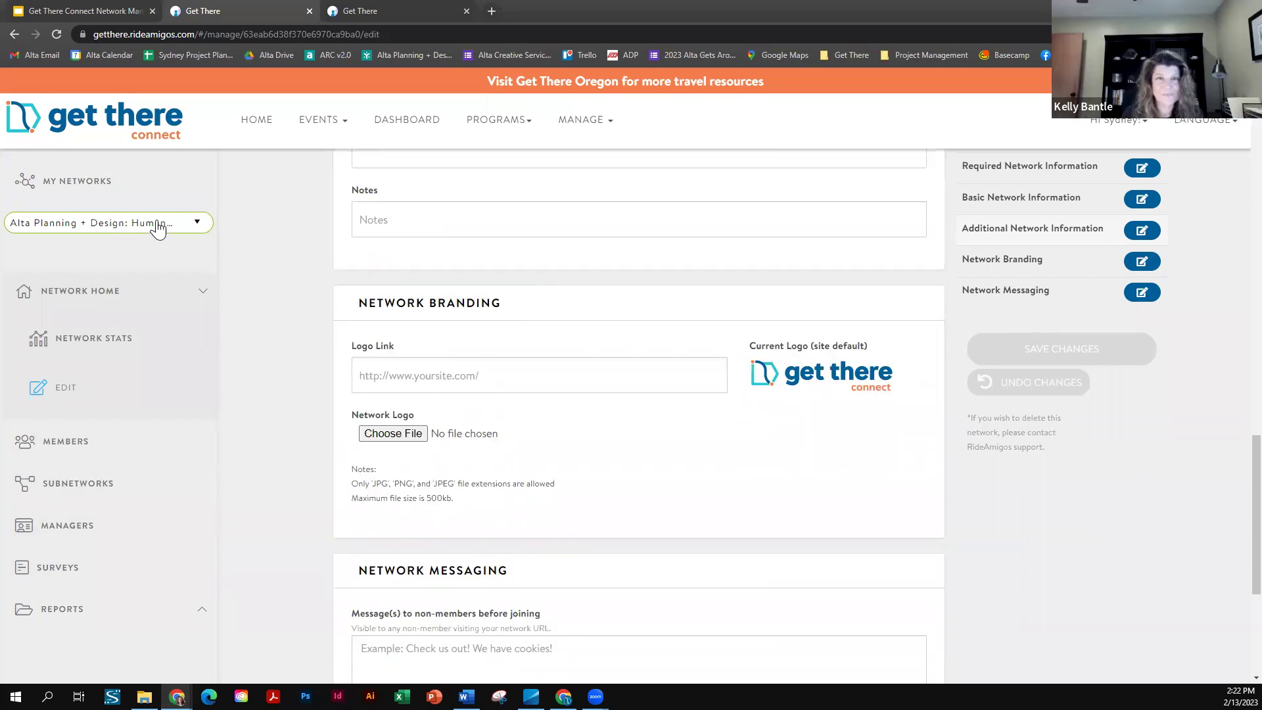
# - Open and dismiss the network list, then collapse and re-expand the Network Home section
pyautogui.click(124, 224)
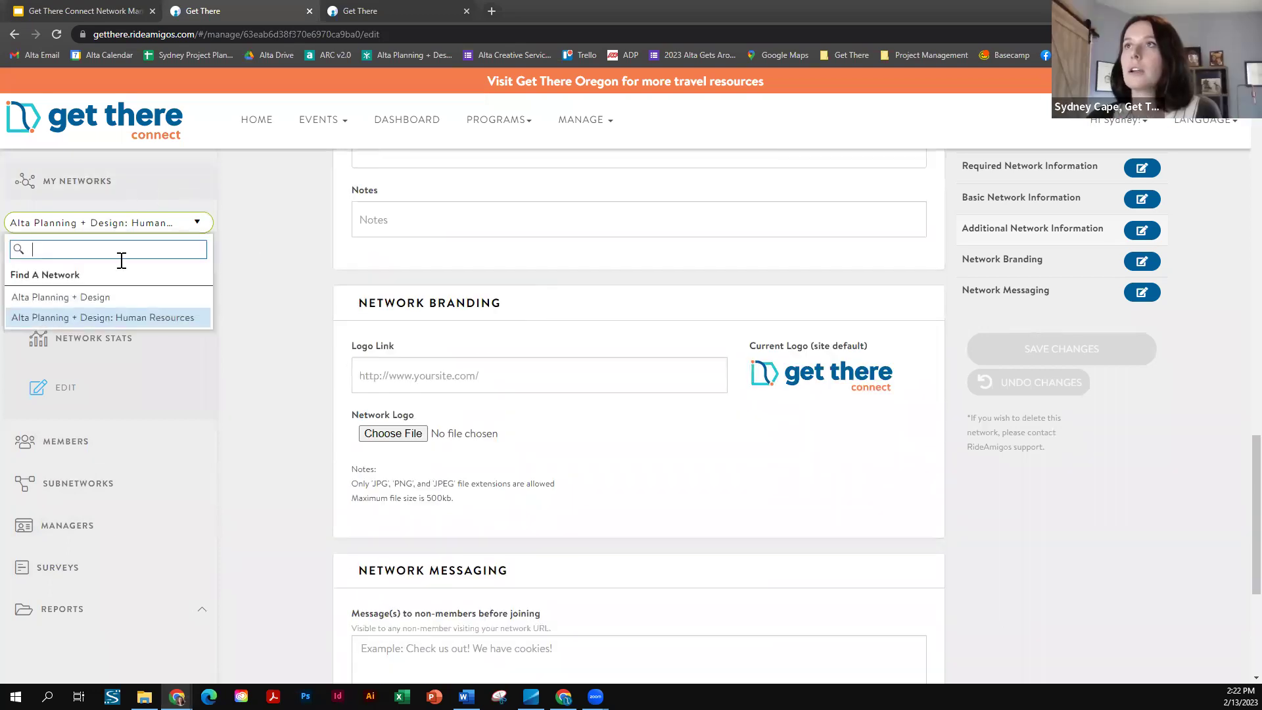
pyautogui.click(98, 320)
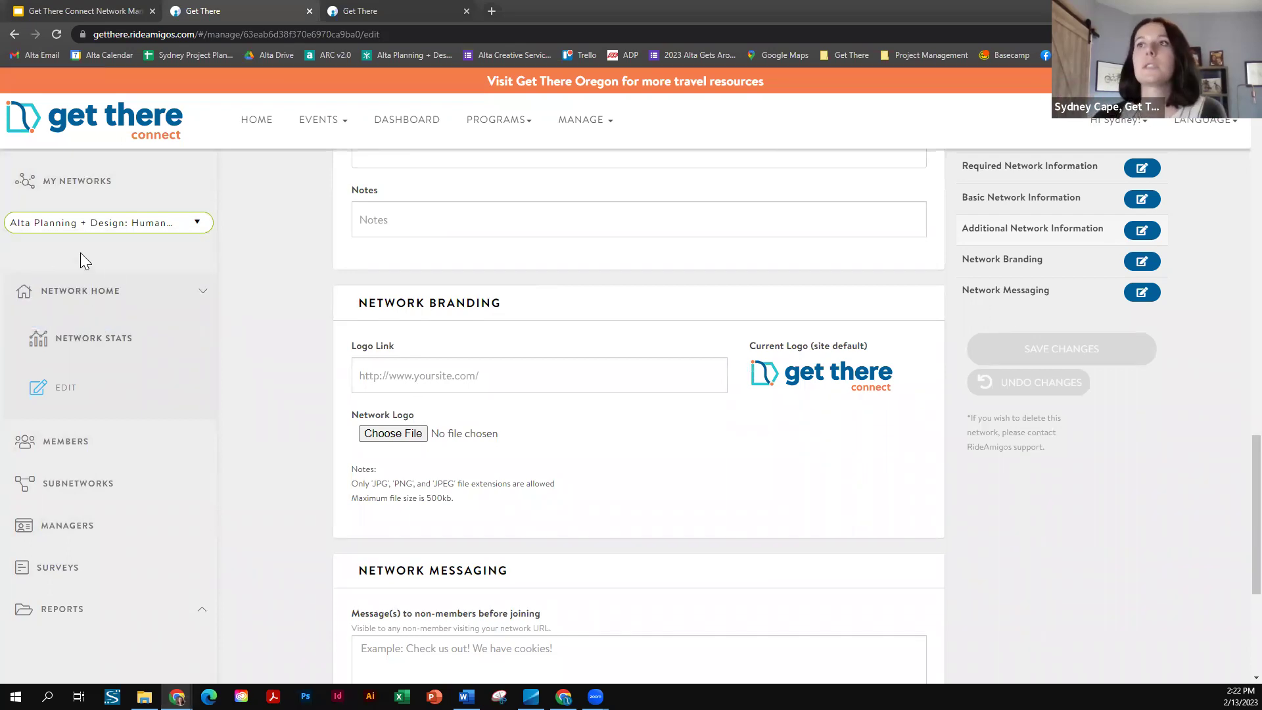
pyautogui.click(79, 293)
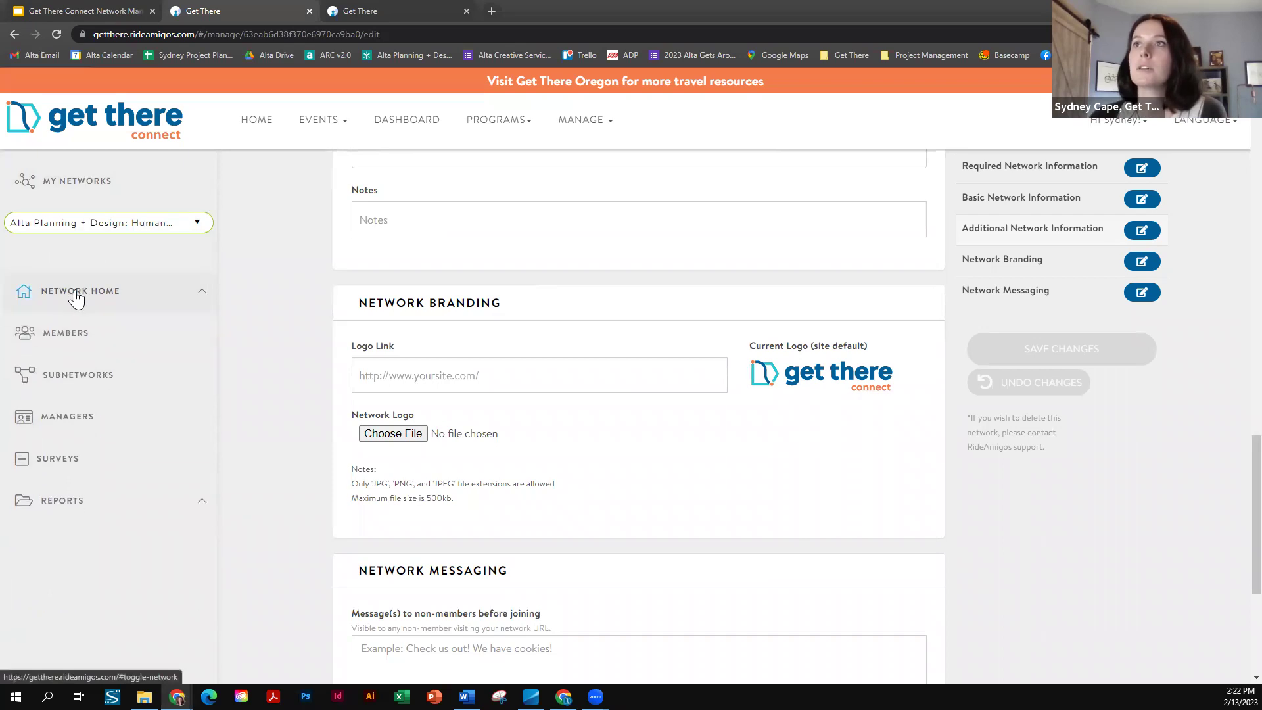
pyautogui.click(74, 295)
pyautogui.click(90, 339)
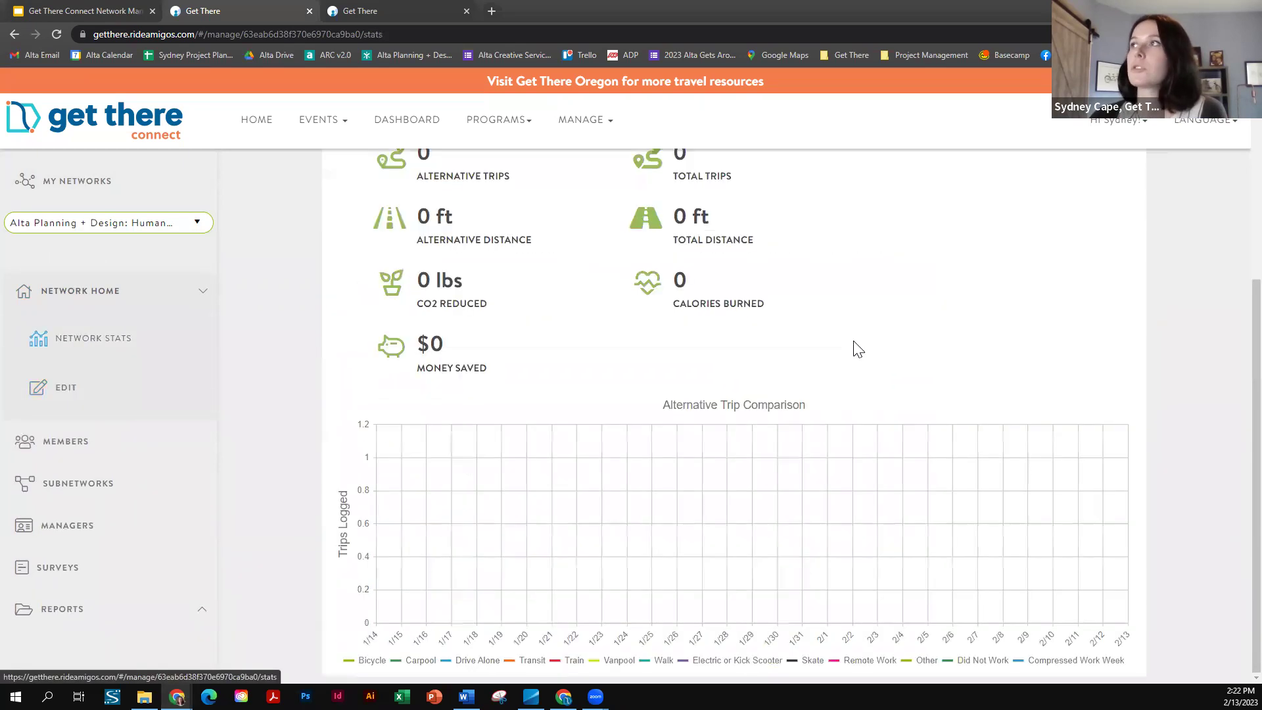
pyautogui.moveTo(489, 182); pyautogui.dragTo(964, 189)
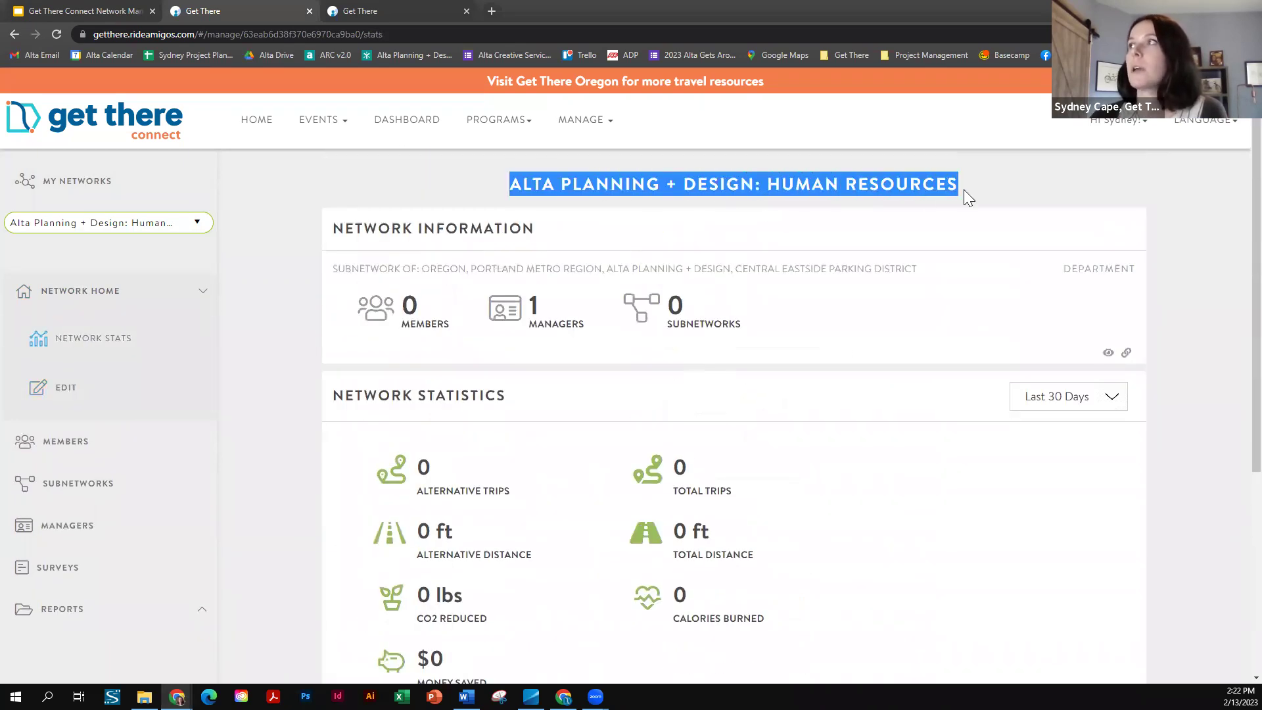
pyautogui.scroll(-1, 725, 347)
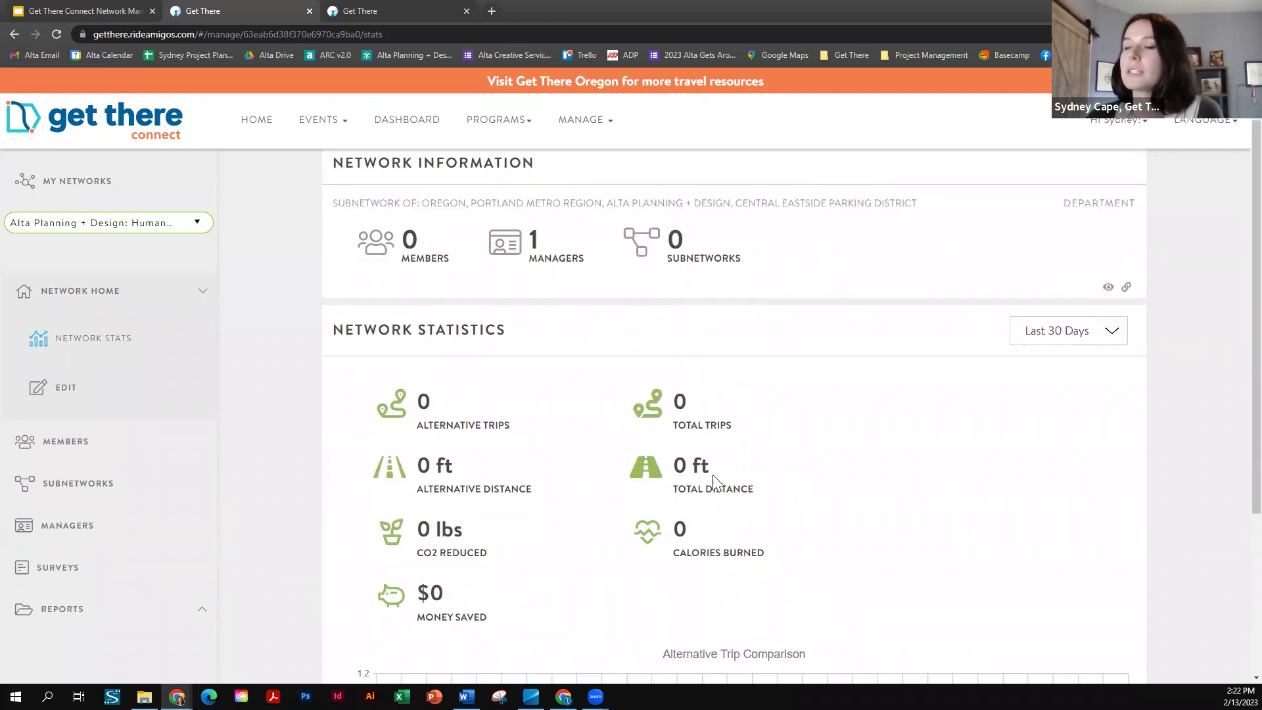
pyautogui.scroll(1, 753, 477)
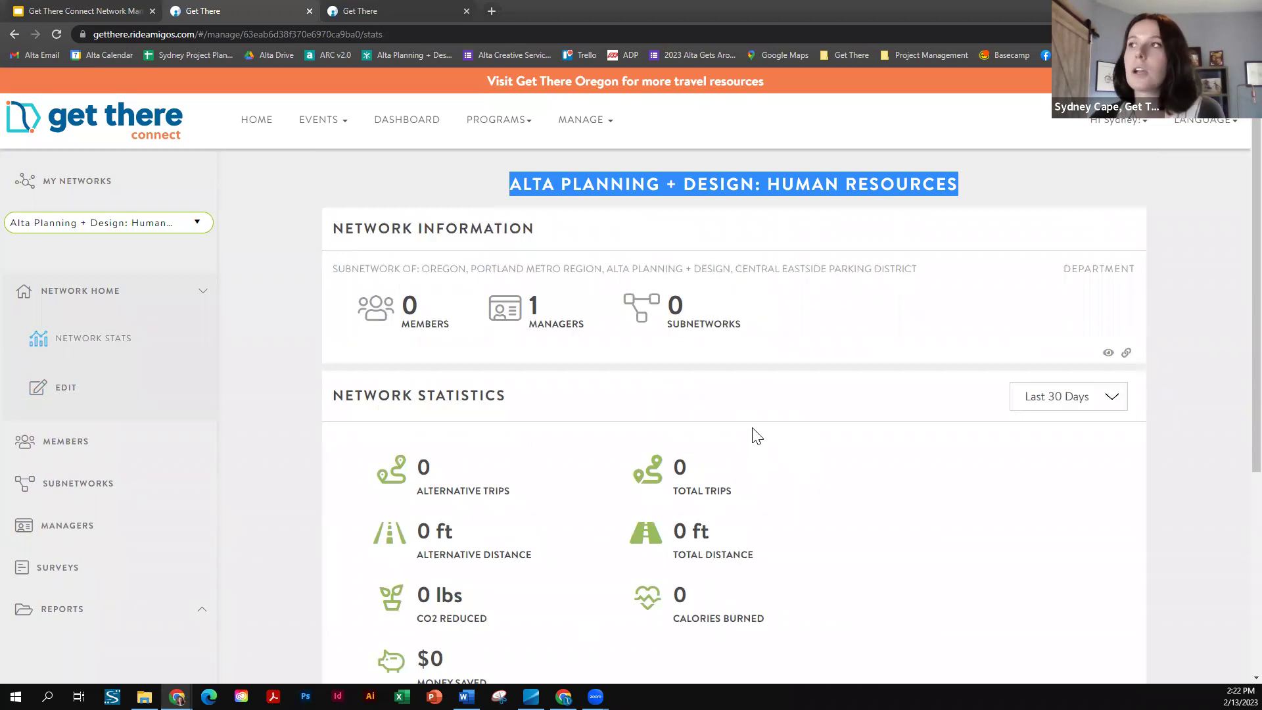
pyautogui.click(335, 315)
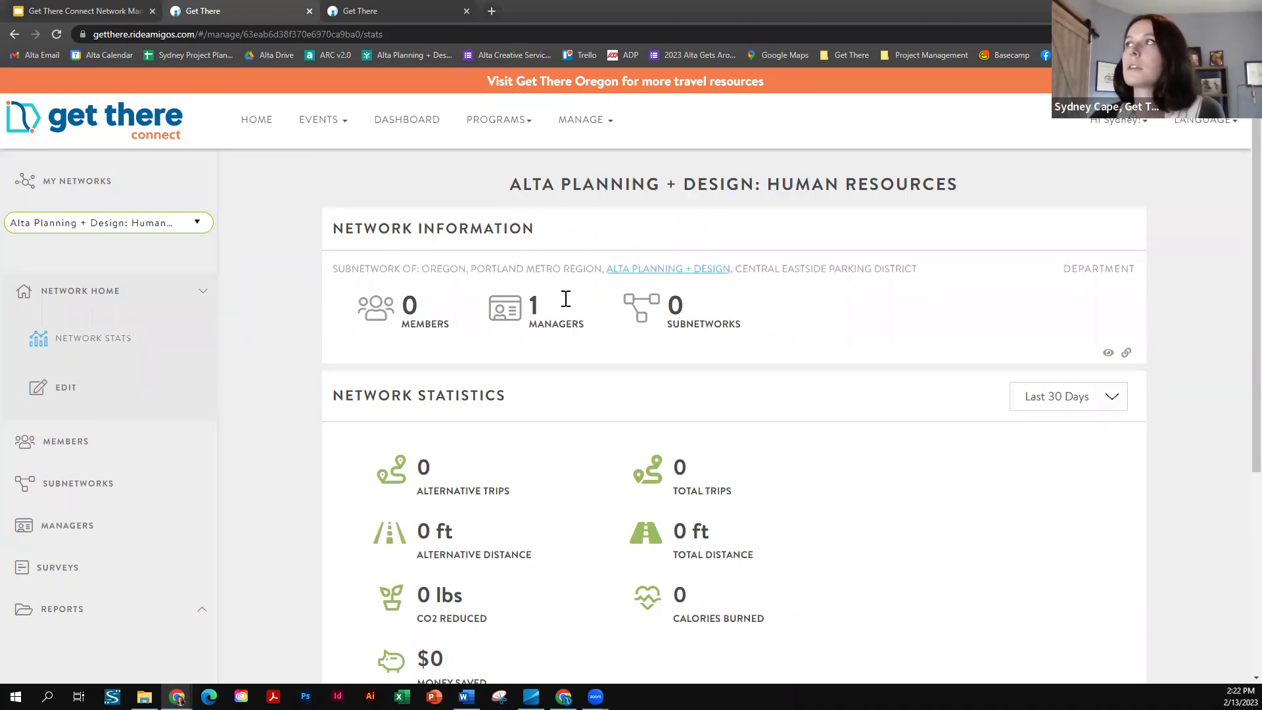
pyautogui.scroll(-2, 93, 397)
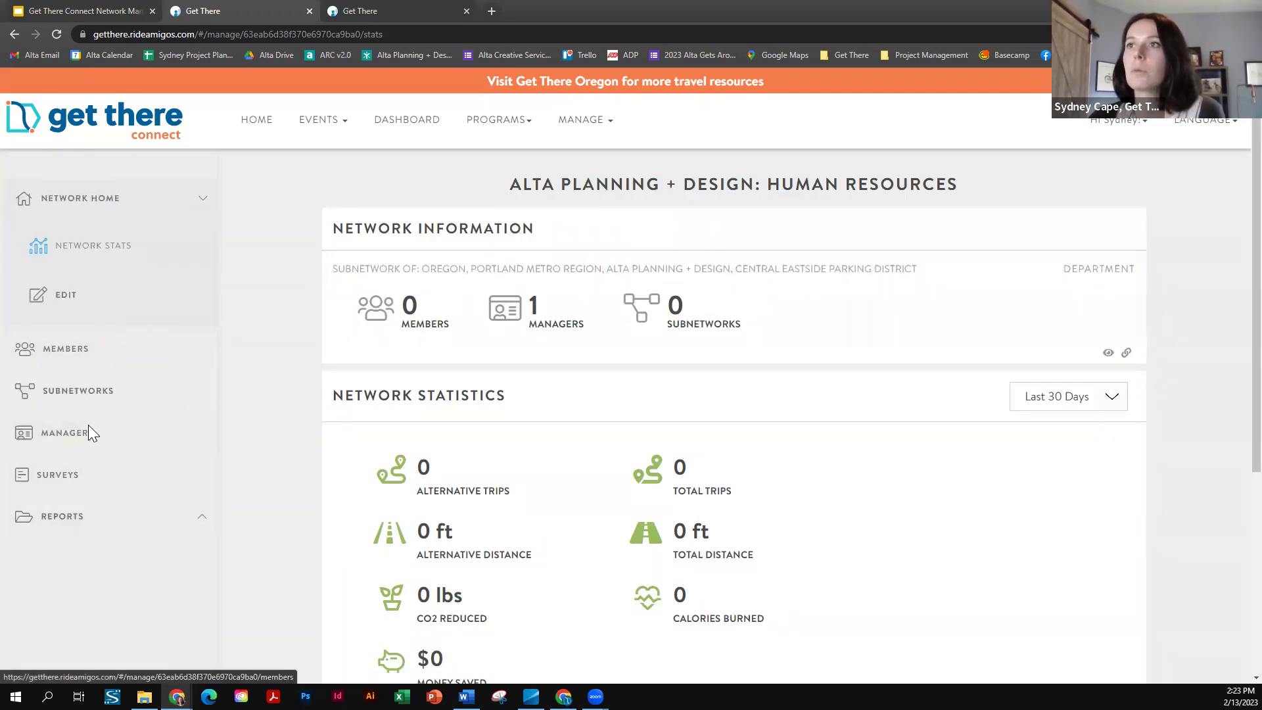
# - Show the Alta Planning + Design: Human Resources Surveys page, which lists no surveys
pyautogui.click(57, 478)
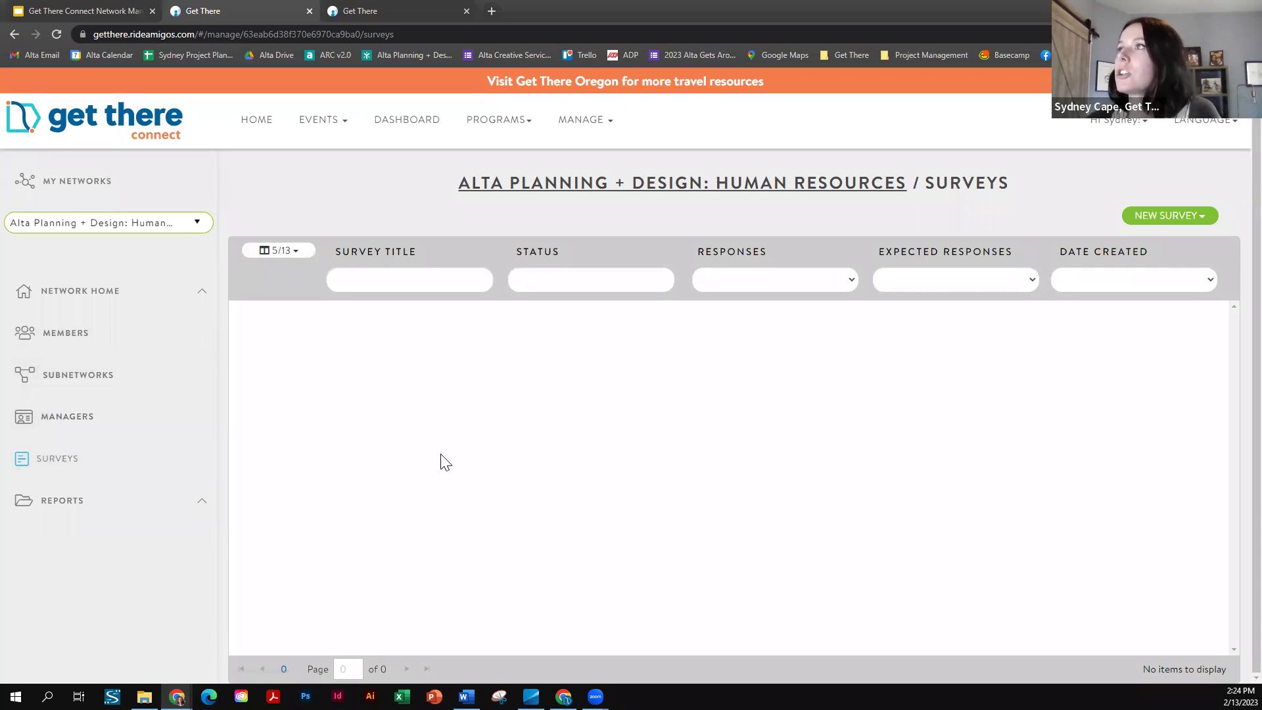
# - Switch to Alta Planning + Design's surveys, showing TriMet ECO Survey Demo, and list the new-survey types
pyautogui.click(121, 227)
pyautogui.click(59, 297)
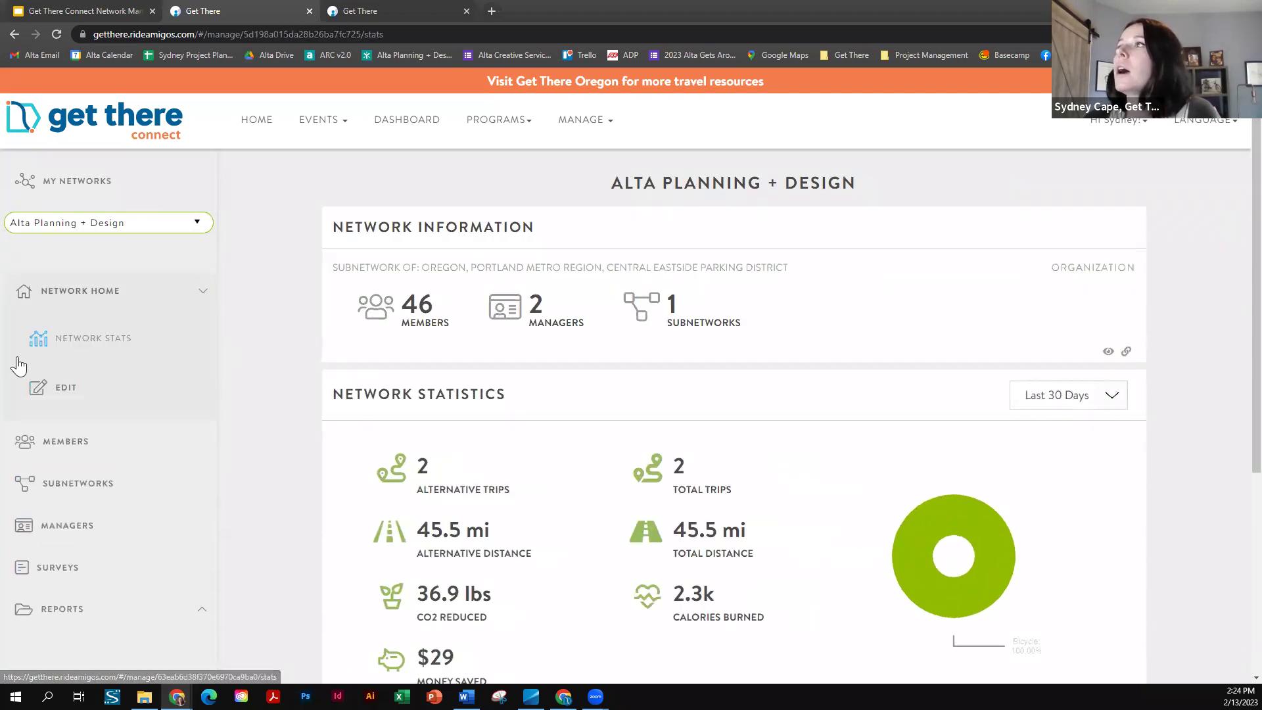
pyautogui.scroll(-1, 62, 483)
pyautogui.click(59, 478)
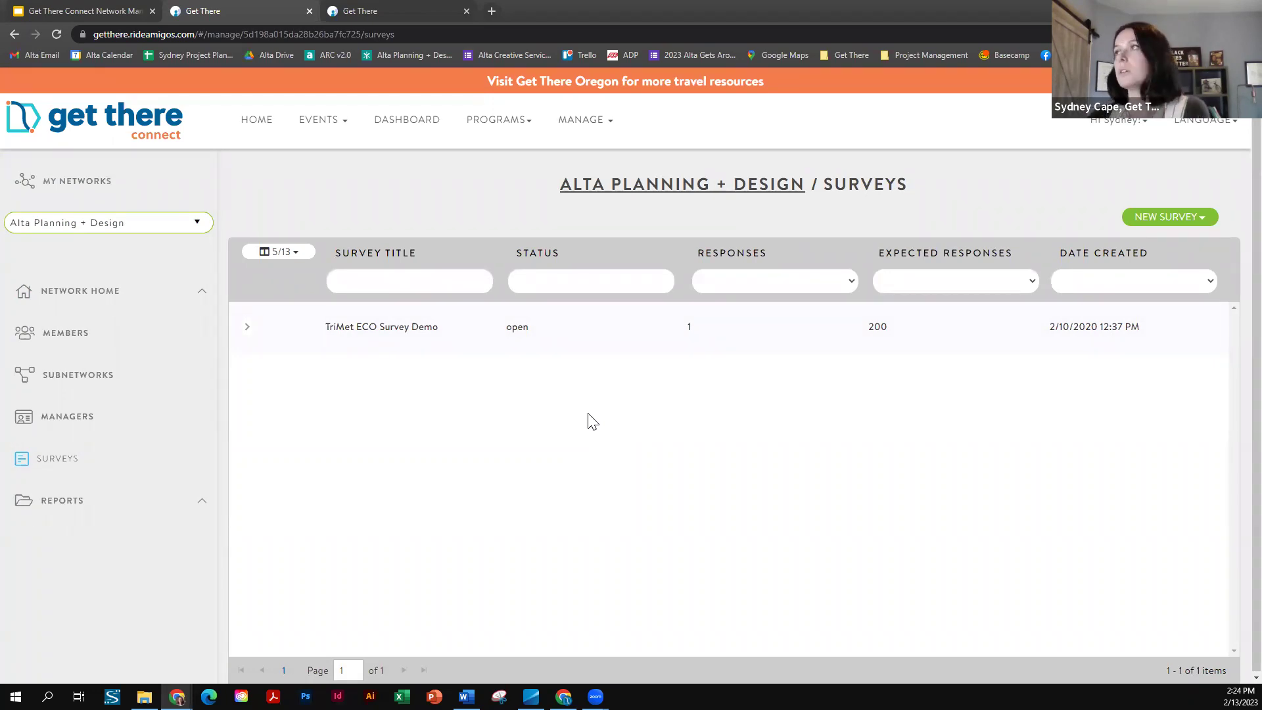
pyautogui.click(1165, 217)
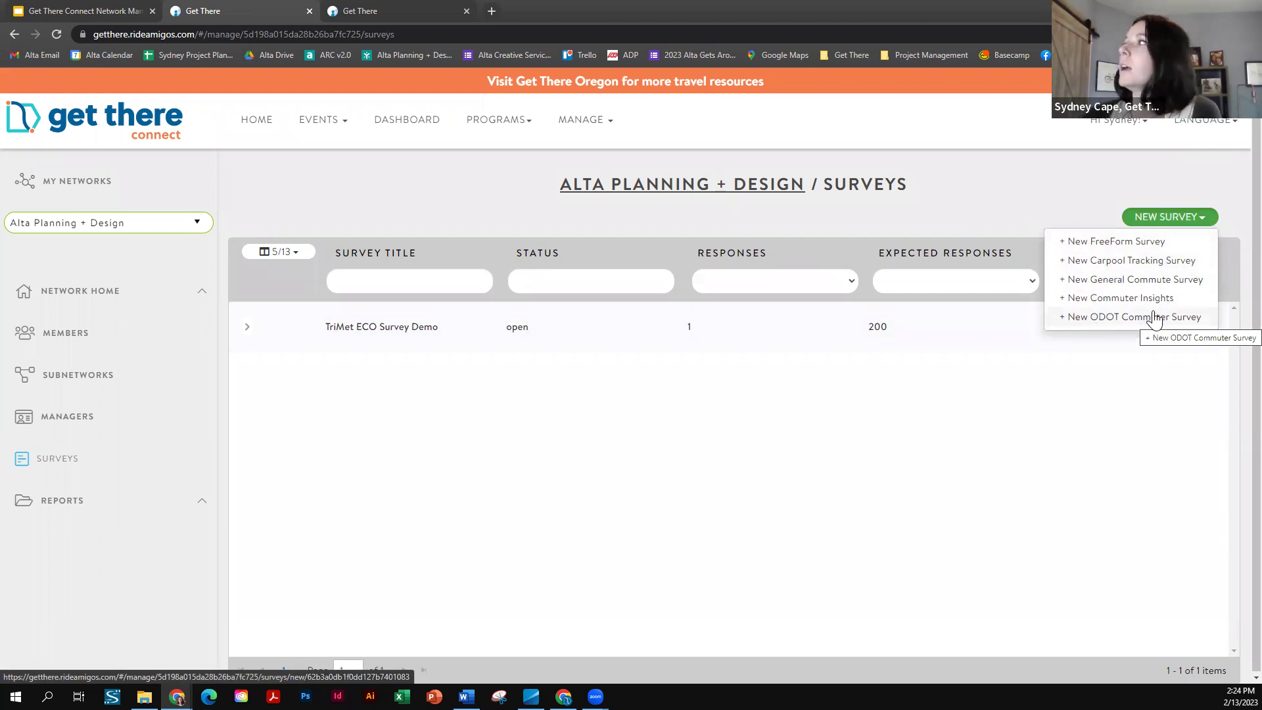
# - Start a New ODOT Commuter Survey draft and expand its intro text block in the editor
pyautogui.click(1117, 244)
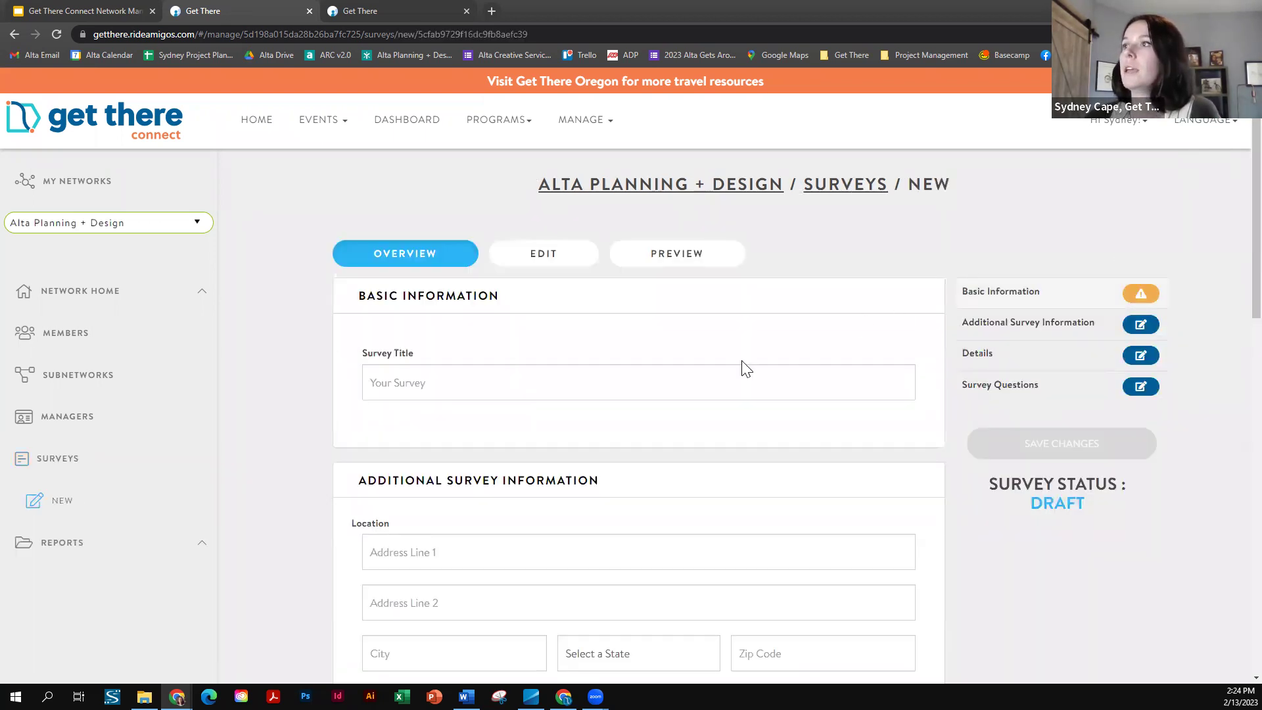
pyautogui.click(556, 266)
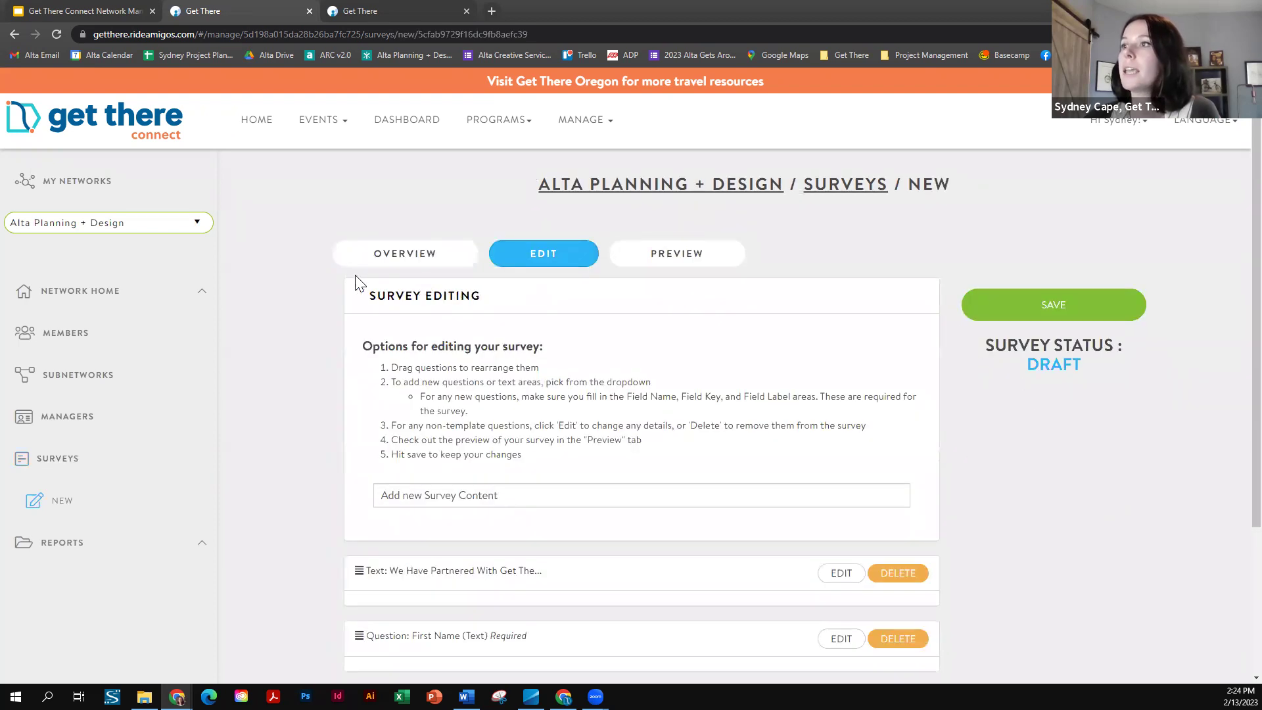
pyautogui.scroll(-2, 322, 283)
pyautogui.scroll(-1, 304, 296)
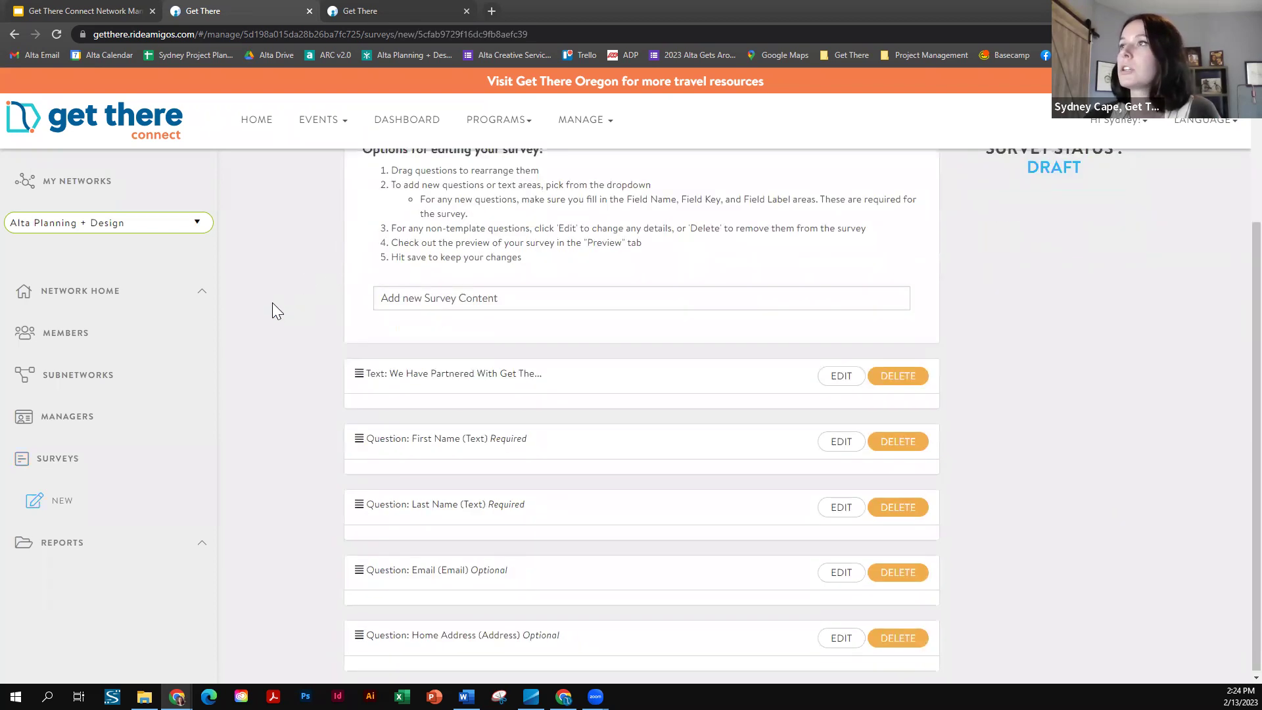
pyautogui.scroll(2, 273, 306)
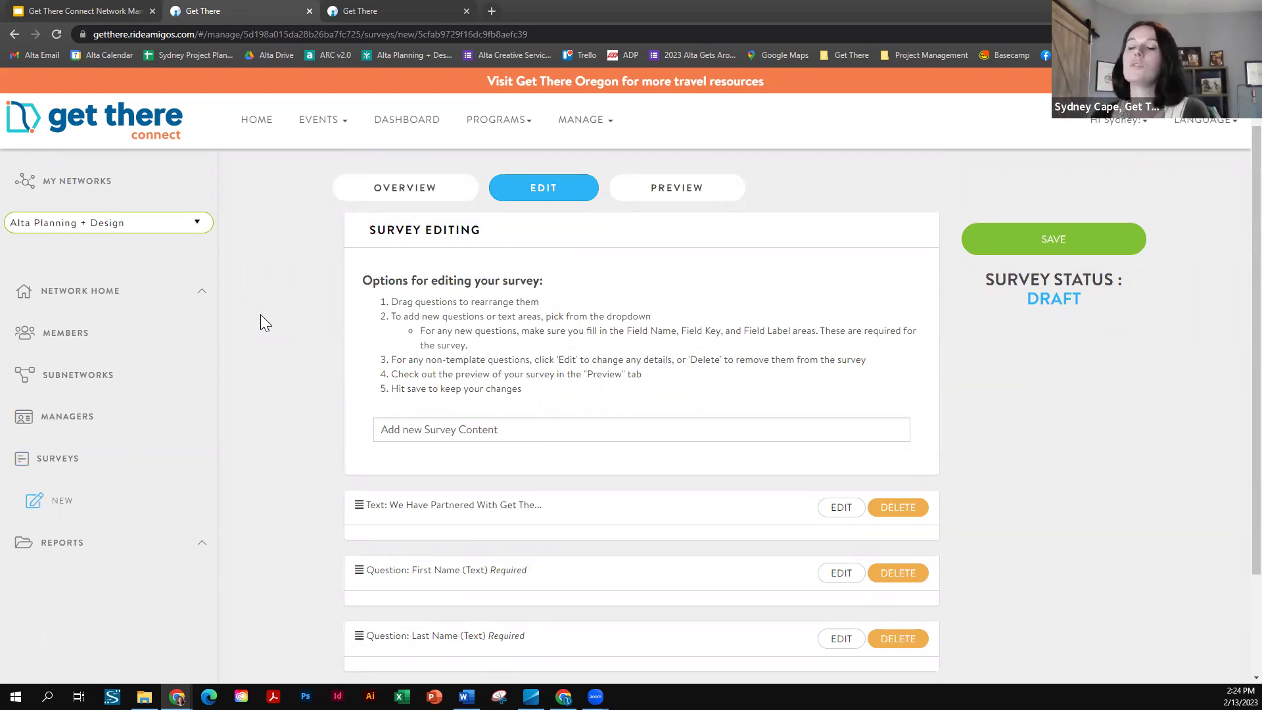
pyautogui.scroll(-2, 285, 303)
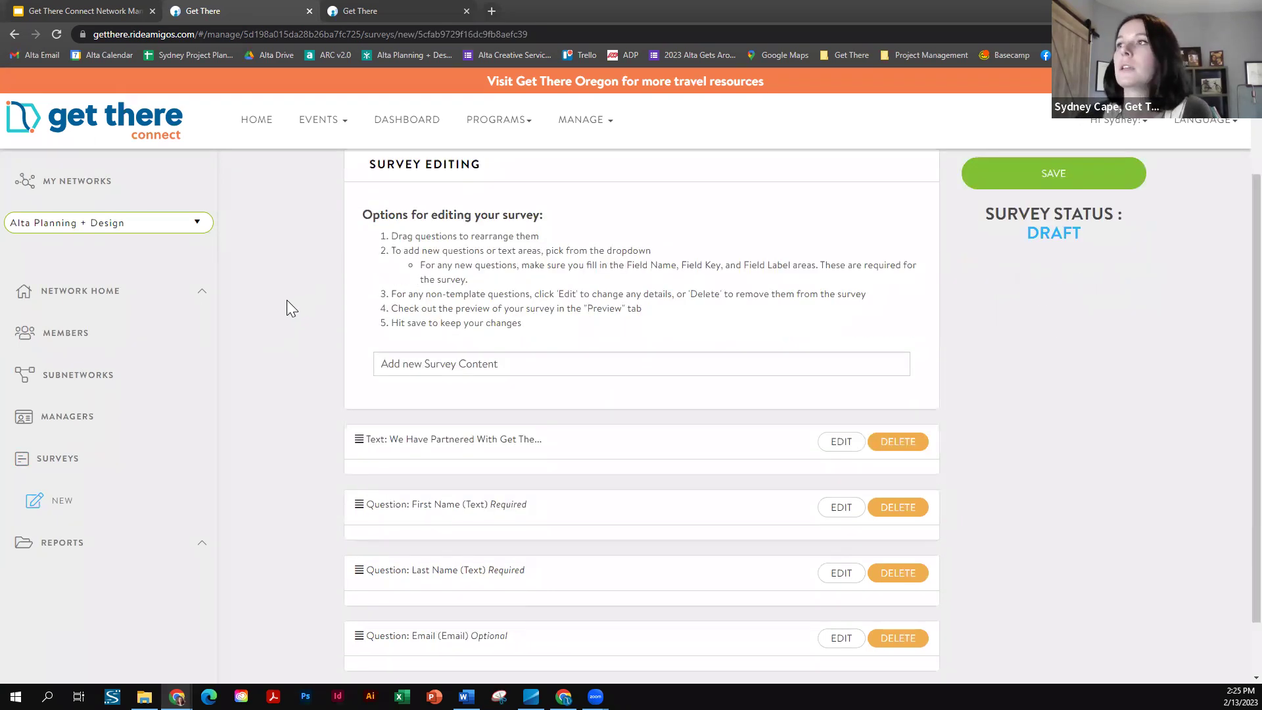
pyautogui.click(841, 376)
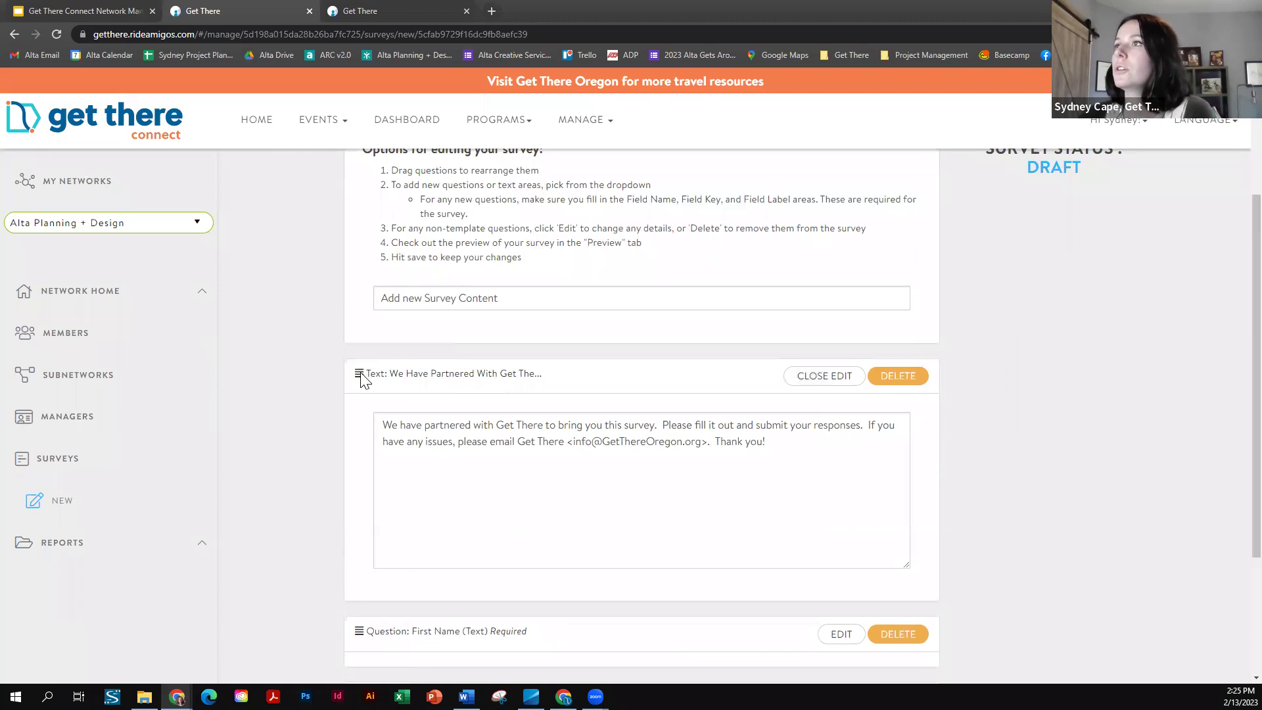
pyautogui.scroll(3, 731, 344)
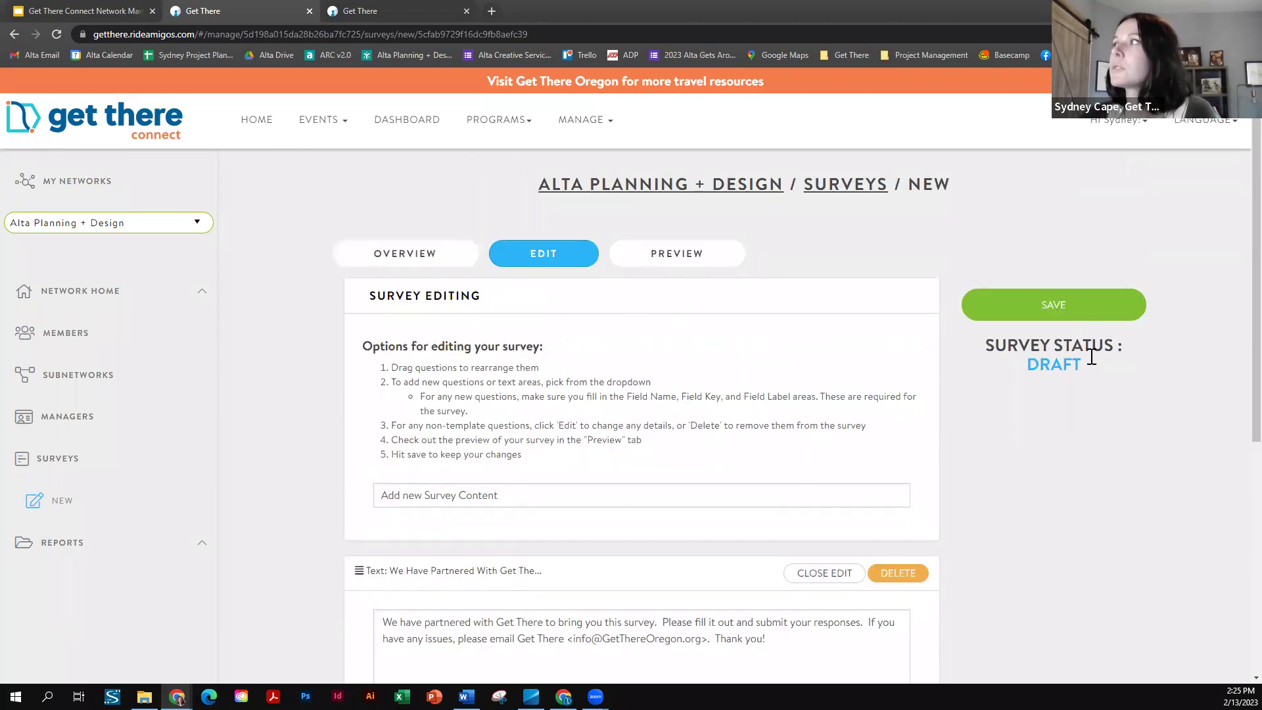
pyautogui.scroll(-1, 566, 437)
pyautogui.scroll(-5, 552, 458)
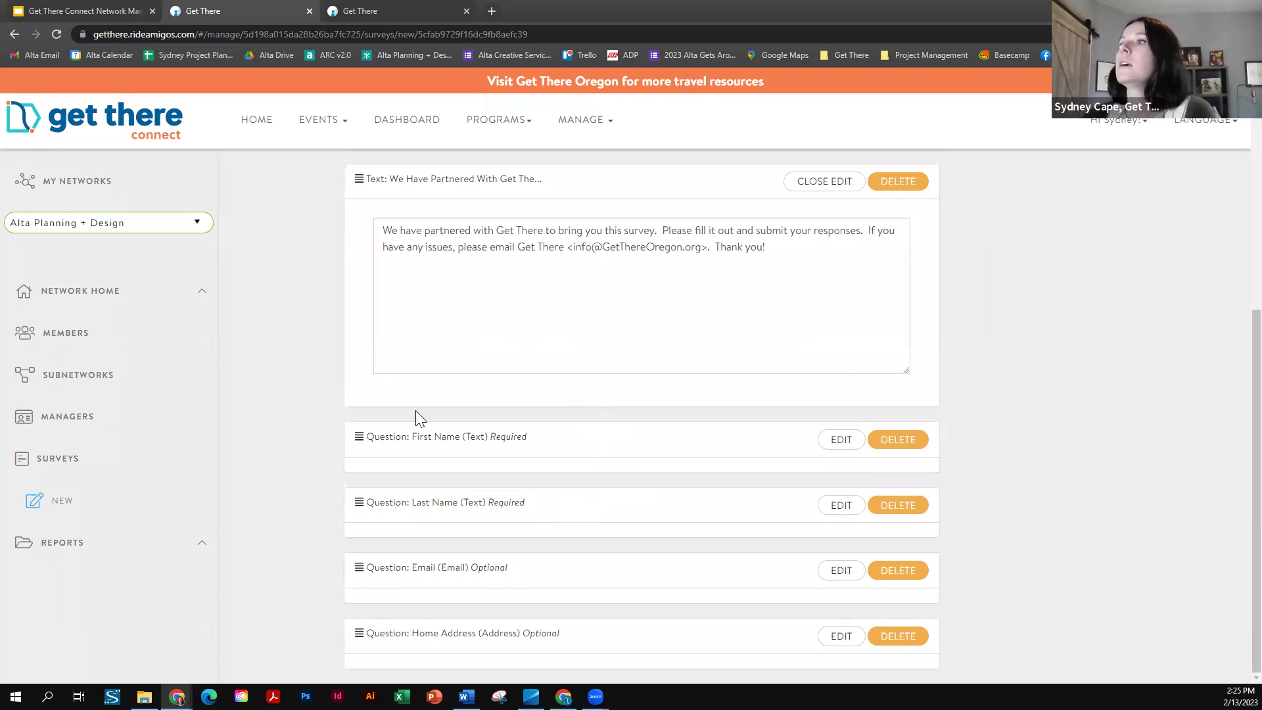
pyautogui.scroll(6, 466, 431)
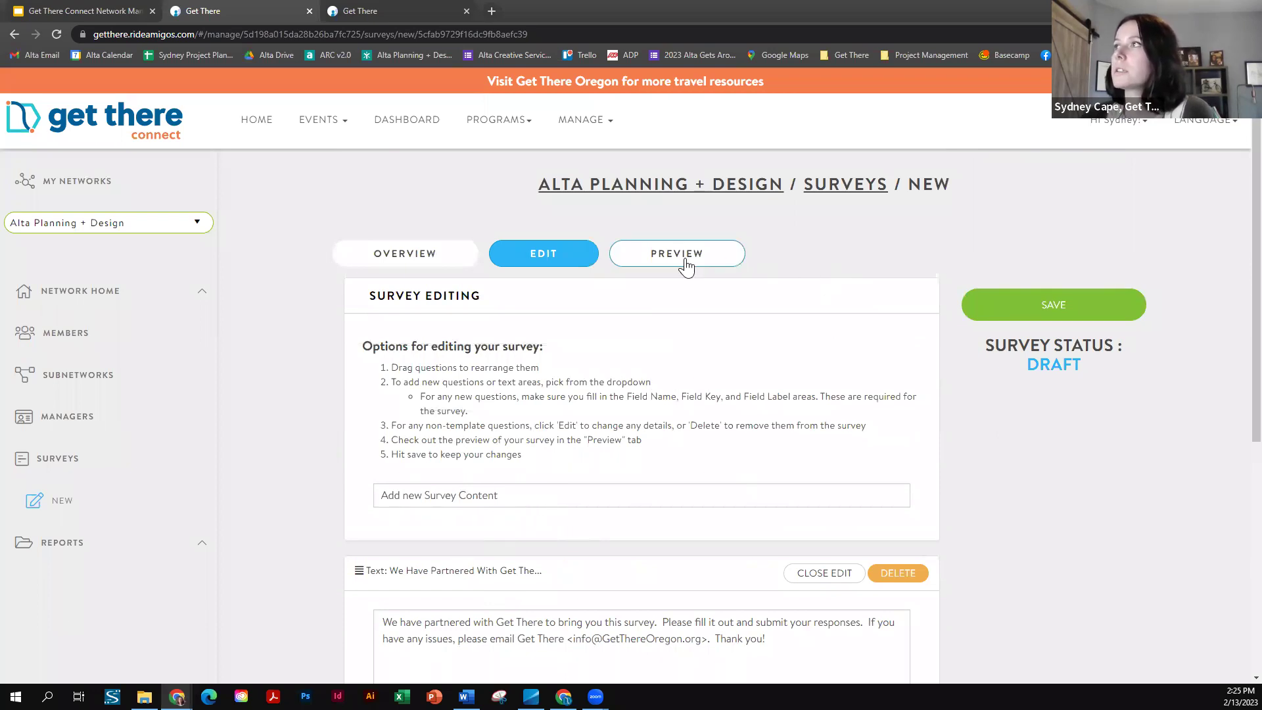
# - Preview the draft survey, return to editing, then view its Overview with an empty Survey Title
pyautogui.click(665, 263)
pyautogui.scroll(-3, 556, 332)
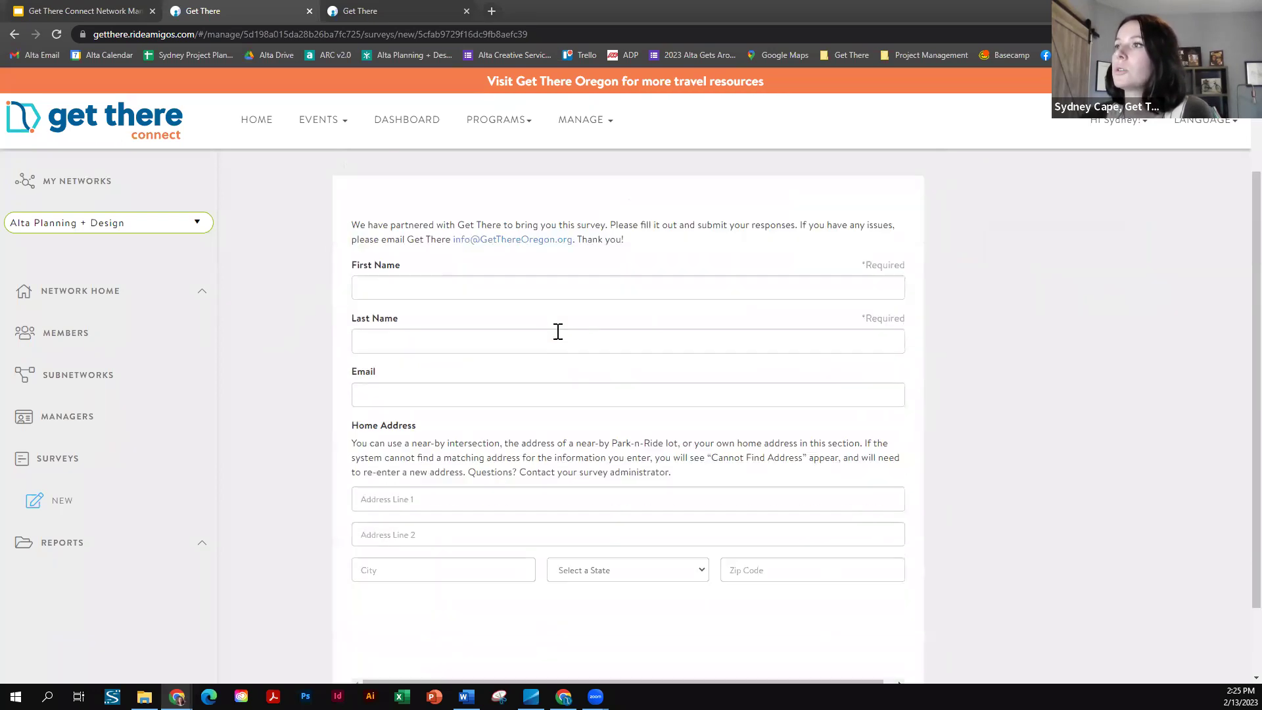
pyautogui.scroll(3, 558, 331)
pyautogui.click(549, 262)
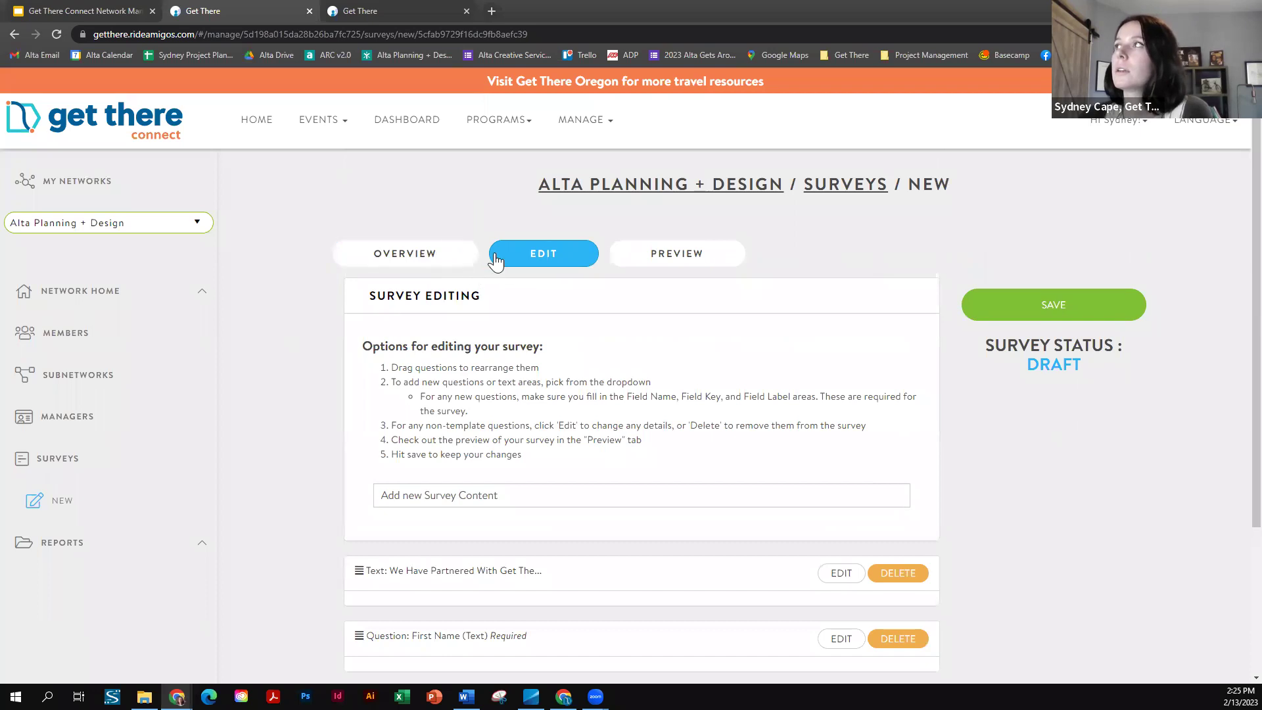
pyautogui.click(419, 254)
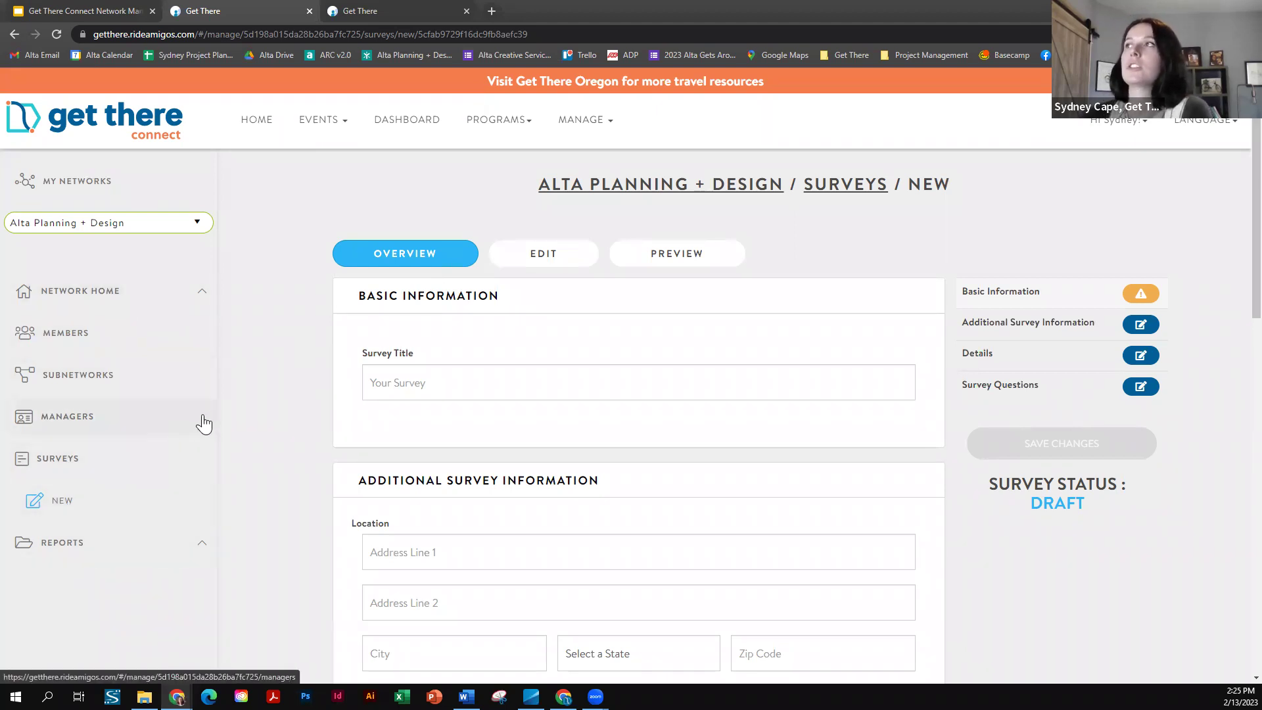
pyautogui.scroll(-1, 157, 413)
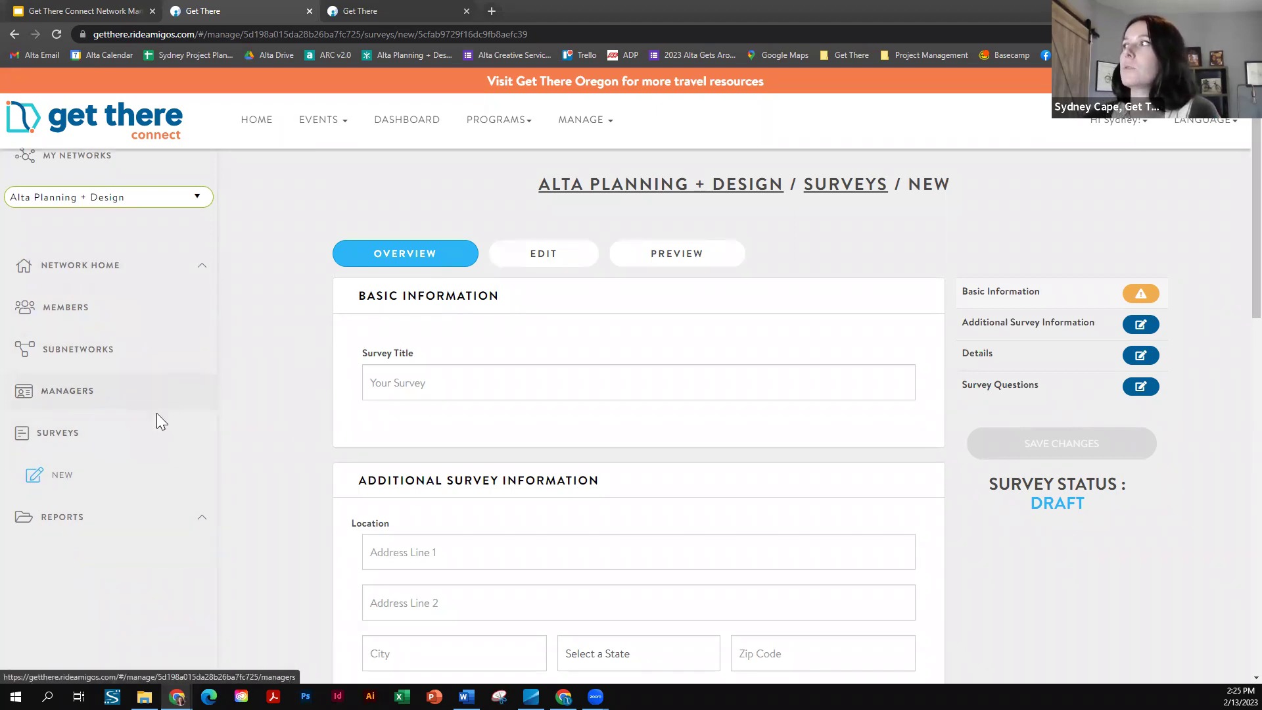
# - Expand Reports and open the Users report listing 47 people with trips and miles
pyautogui.click(70, 522)
pyautogui.scroll(-6, 262, 389)
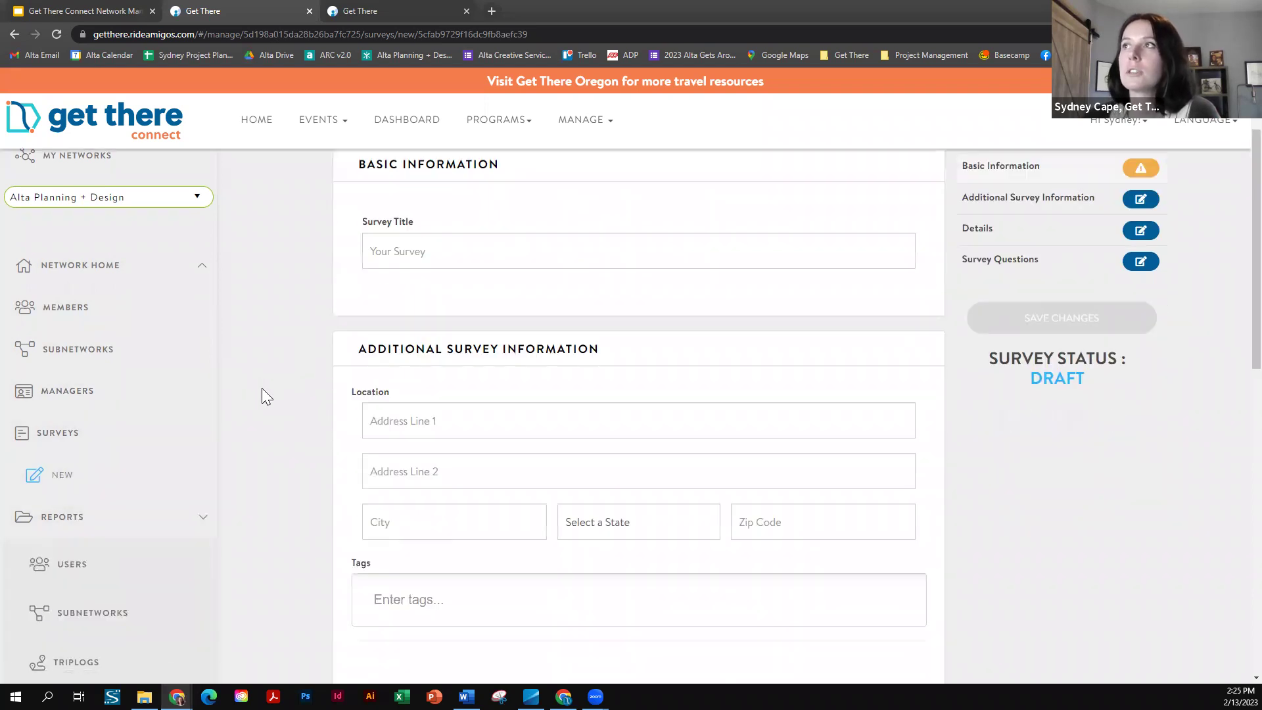
pyautogui.scroll(-3, 132, 474)
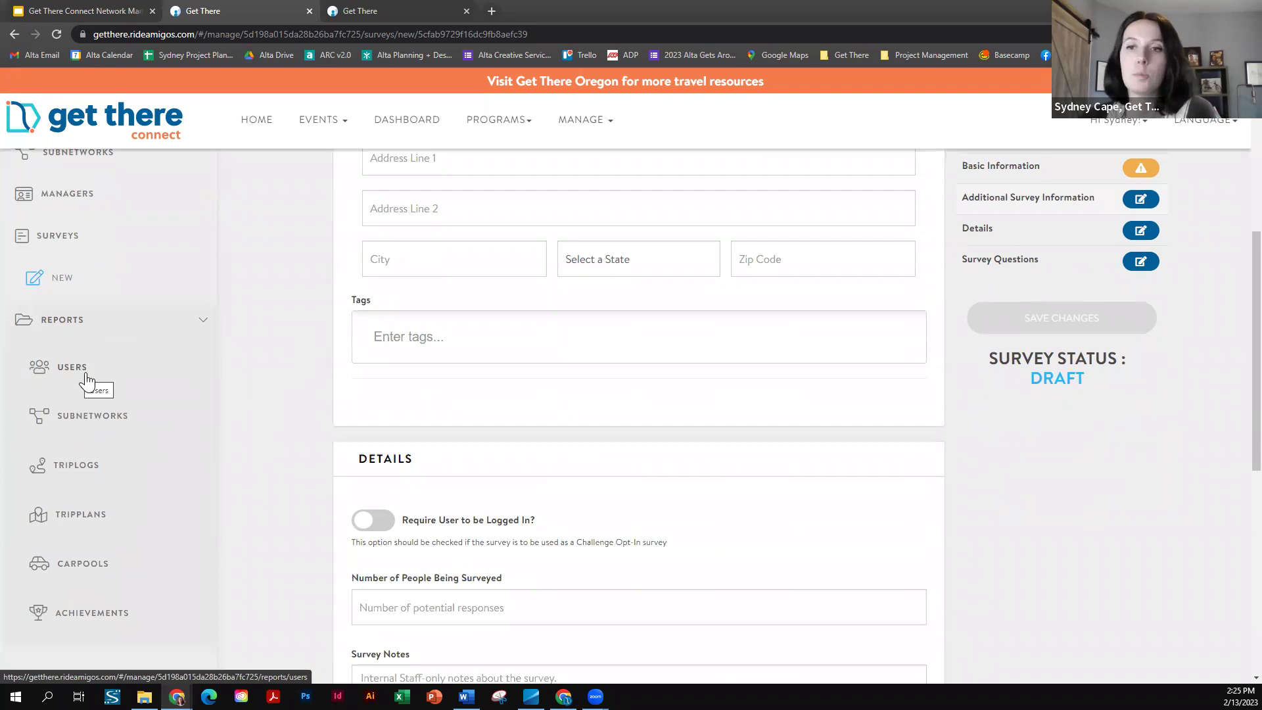
pyautogui.scroll(2, 232, 371)
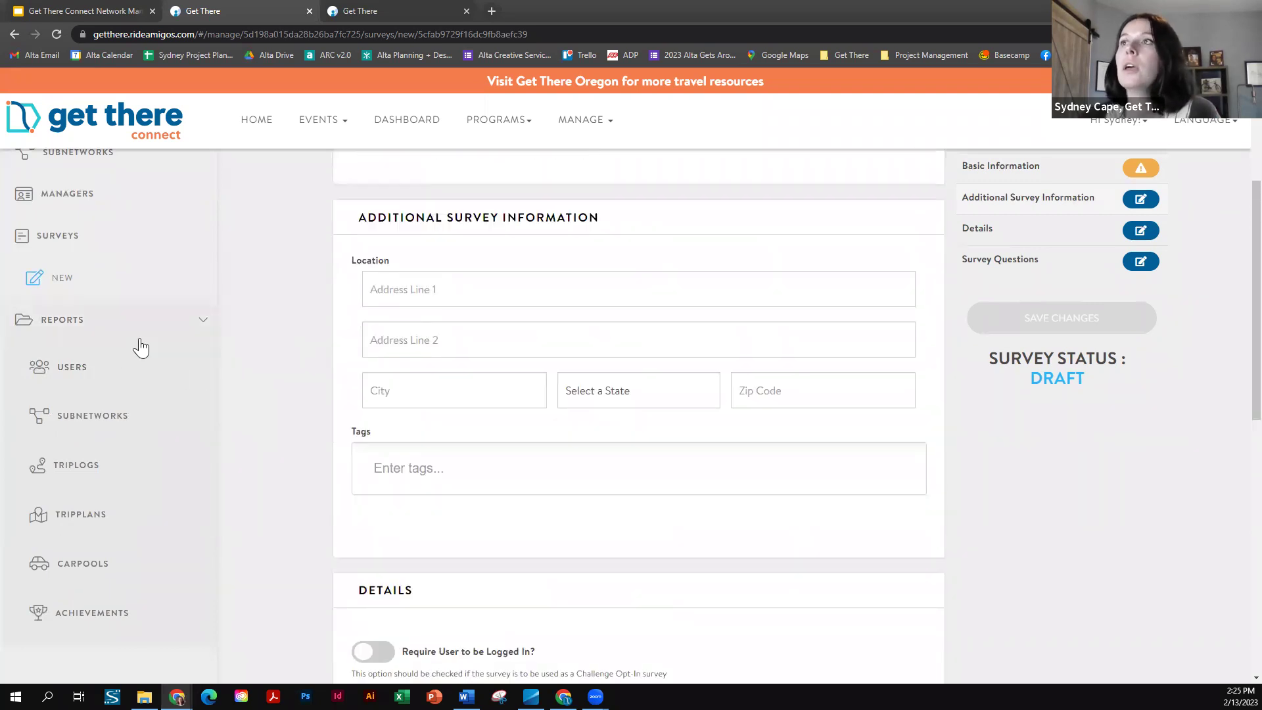
pyautogui.scroll(-1, 85, 366)
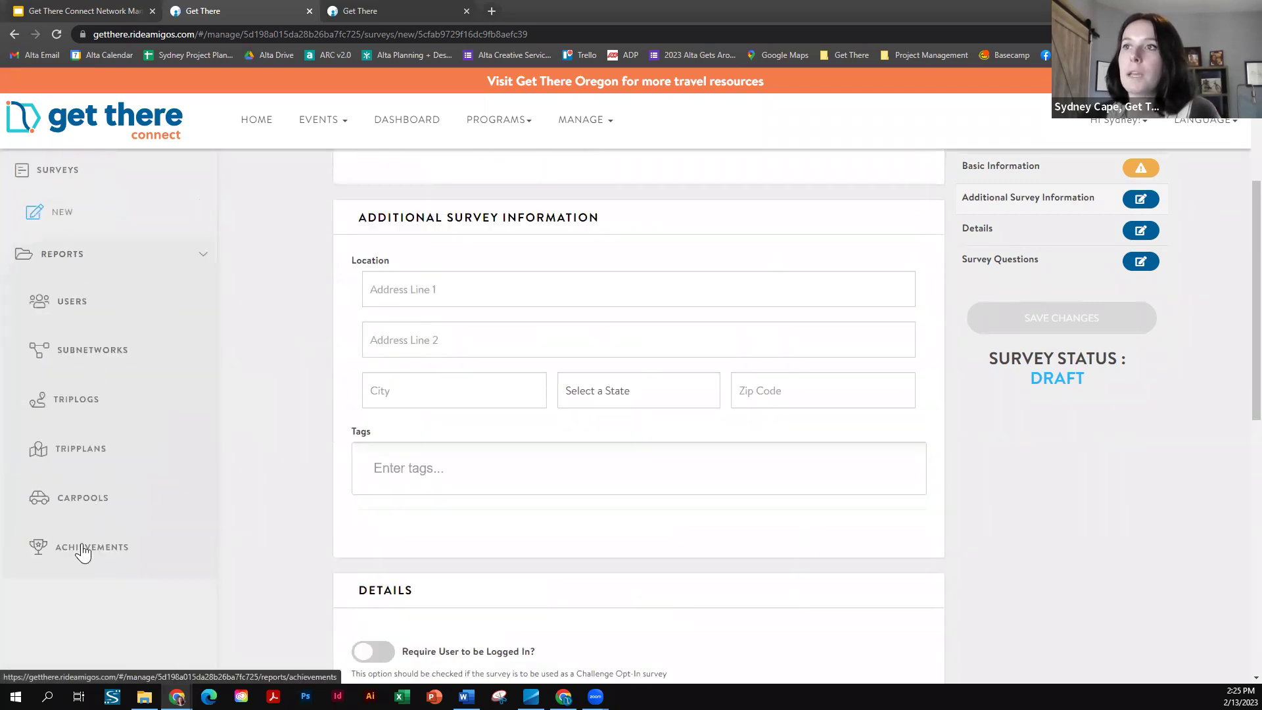
pyautogui.click(70, 304)
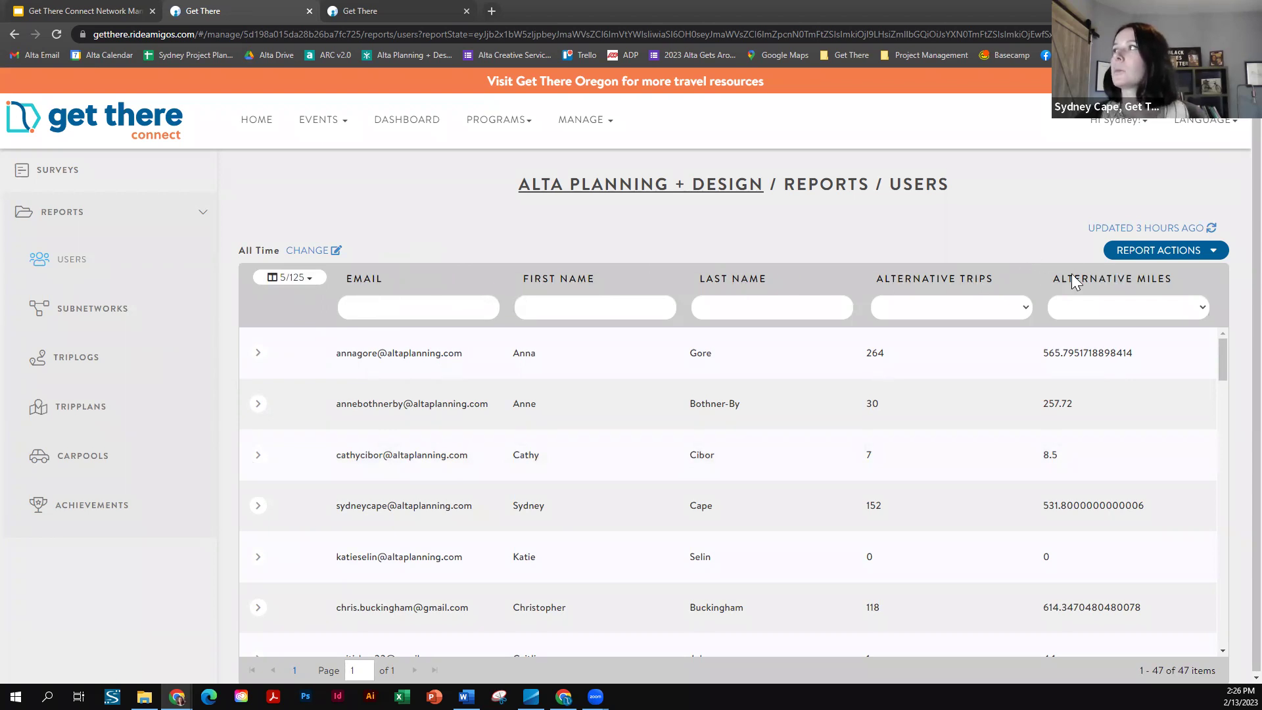
pyautogui.click(308, 290)
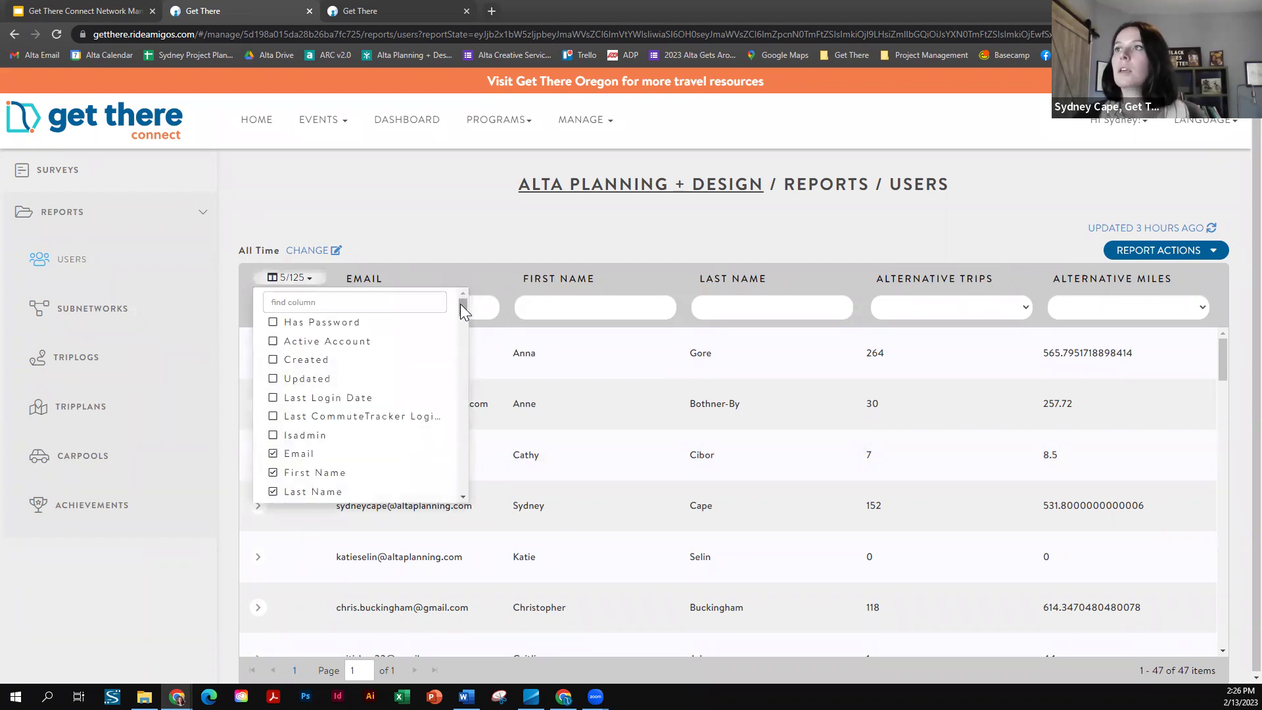
pyautogui.moveTo(462, 305); pyautogui.dragTo(466, 312)
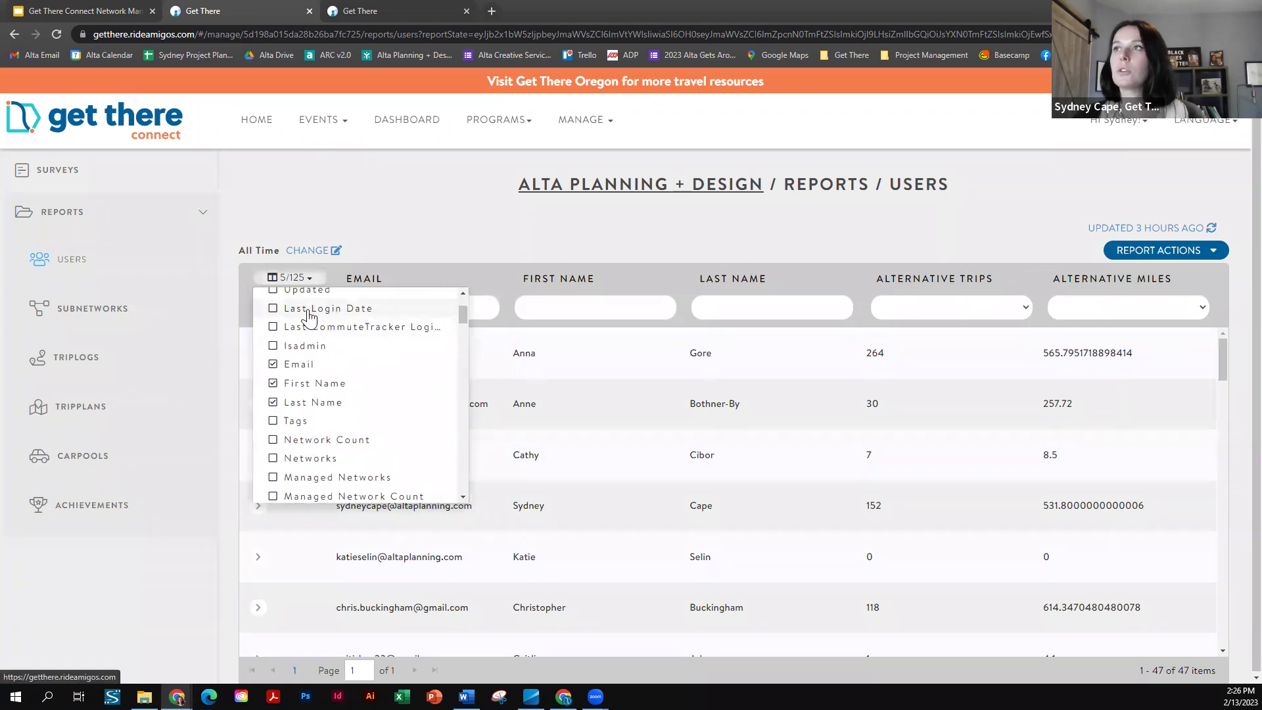
pyautogui.moveTo(461, 317); pyautogui.dragTo(463, 327)
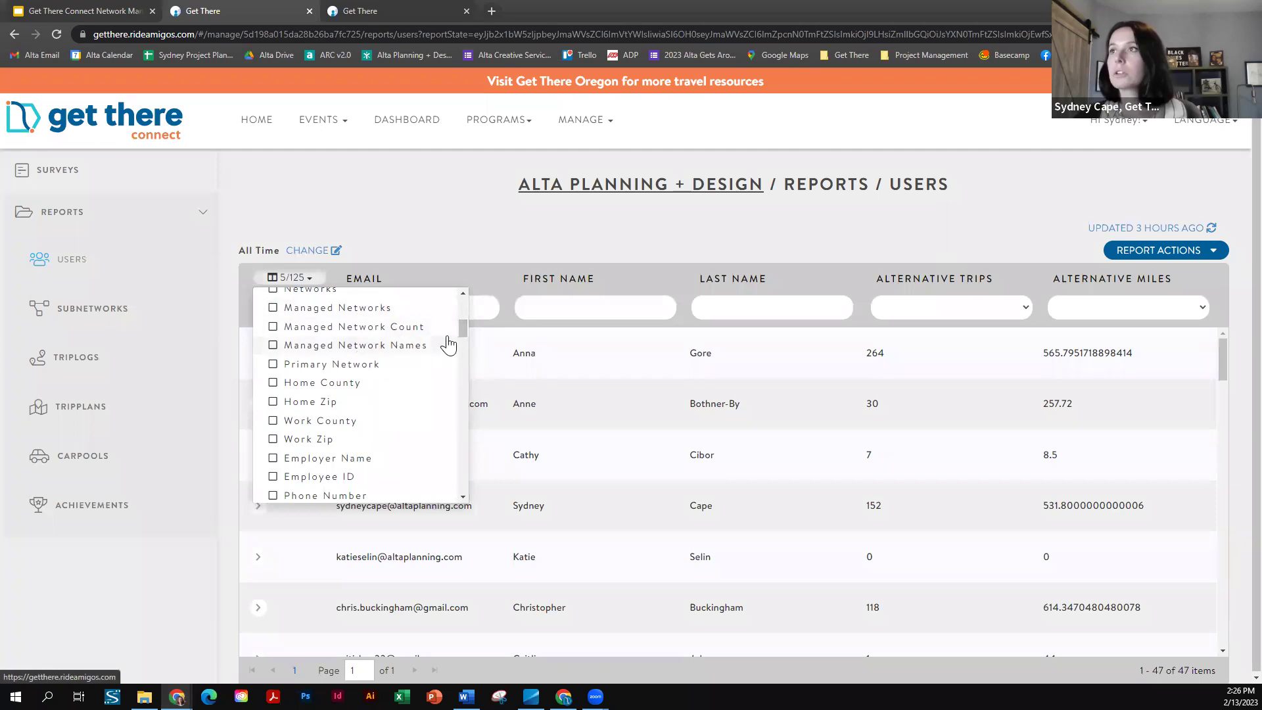
pyautogui.moveTo(465, 327); pyautogui.dragTo(466, 333)
pyautogui.moveTo(466, 344); pyautogui.dragTo(472, 365)
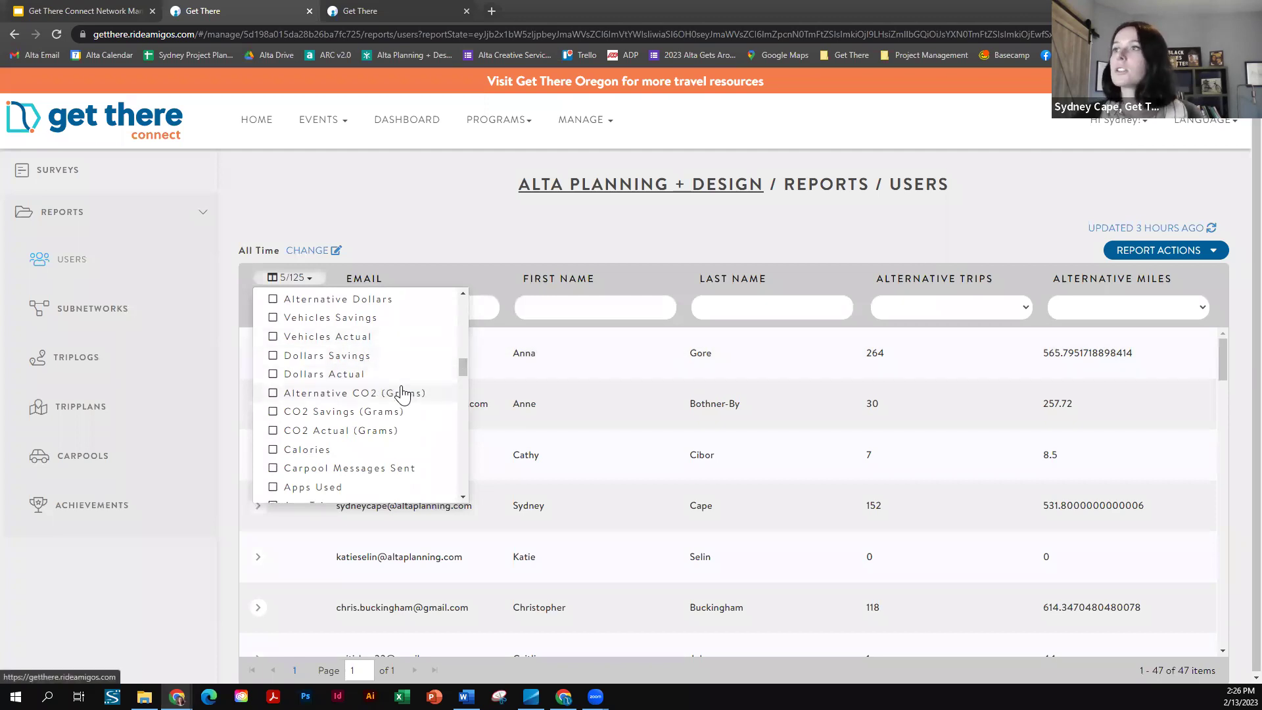
pyautogui.moveTo(464, 368); pyautogui.dragTo(466, 382)
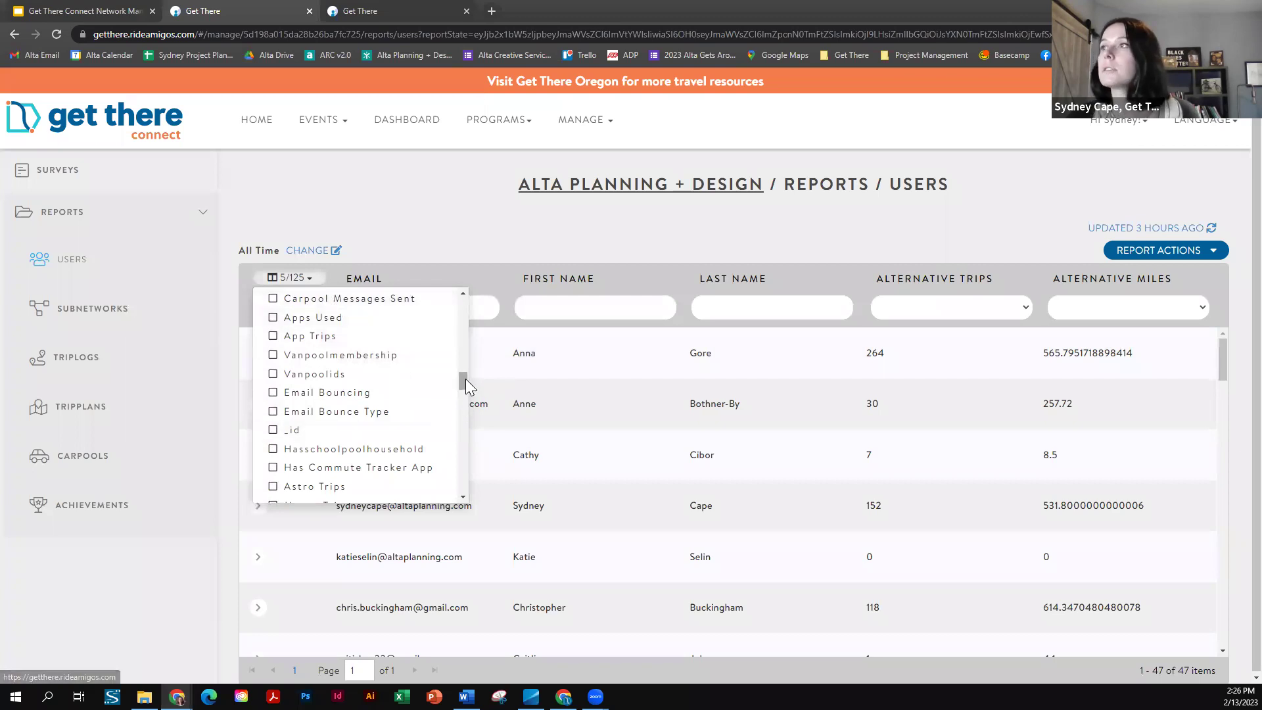
pyautogui.moveTo(465, 381); pyautogui.dragTo(476, 411)
pyautogui.scroll(2, 476, 410)
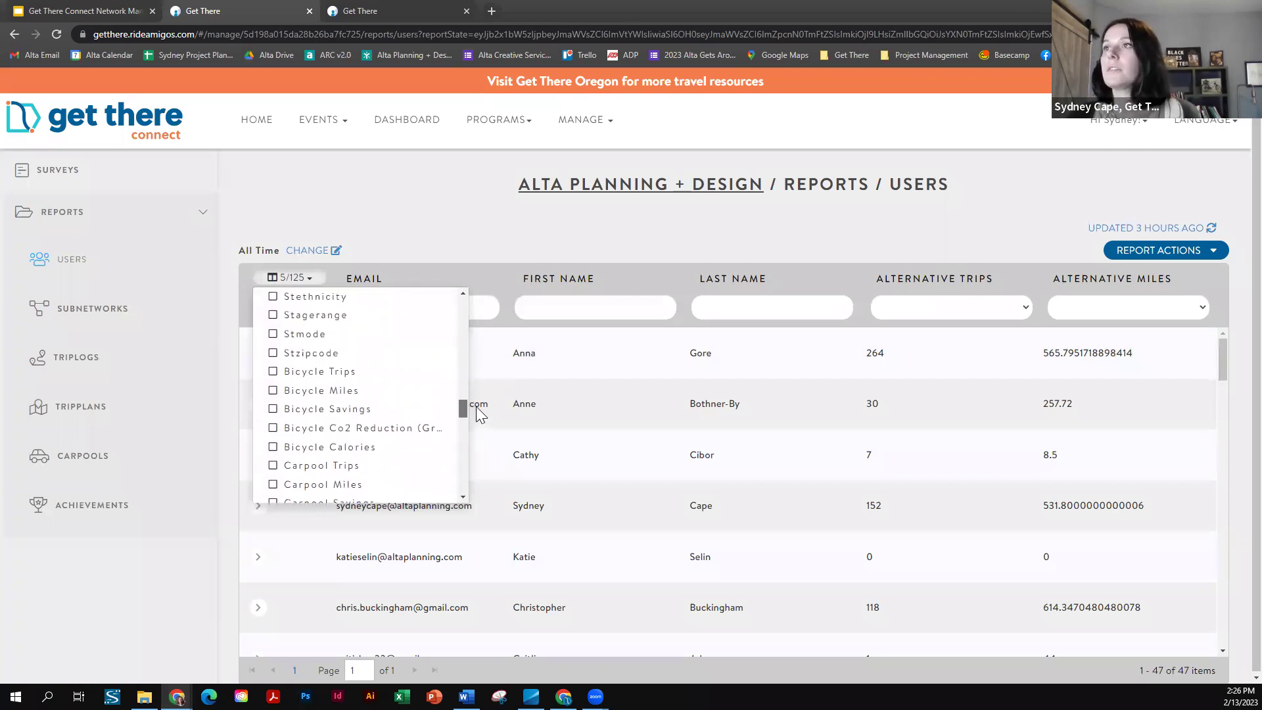
pyautogui.click(464, 294)
pyautogui.click(464, 293)
pyautogui.click(465, 291)
pyautogui.click(466, 291)
pyautogui.moveTo(462, 397); pyautogui.dragTo(464, 490)
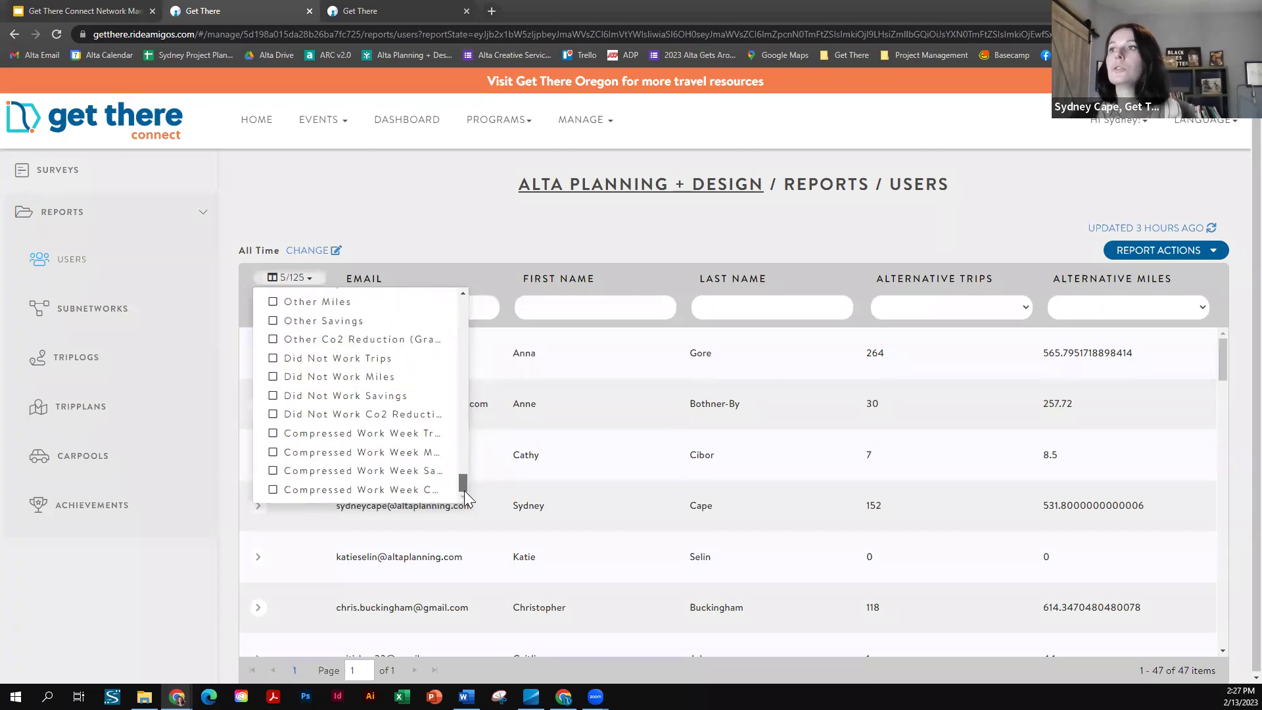
pyautogui.click(431, 224)
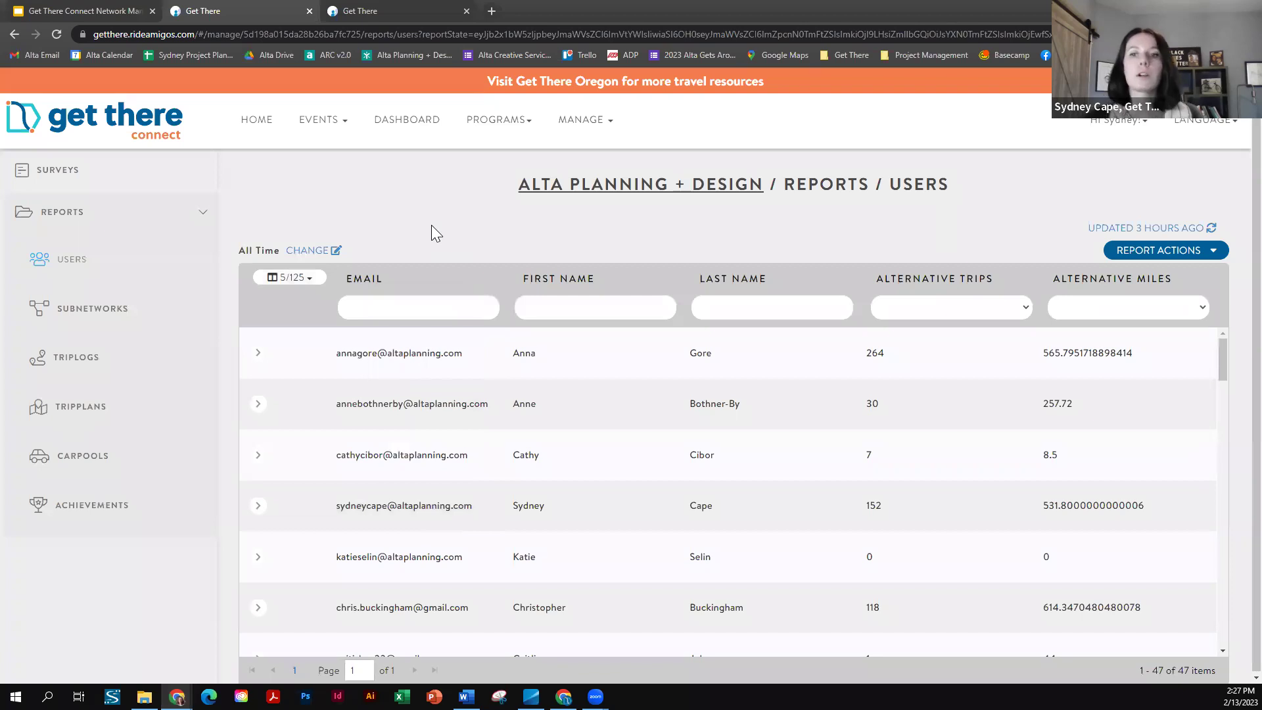
pyautogui.click(1156, 262)
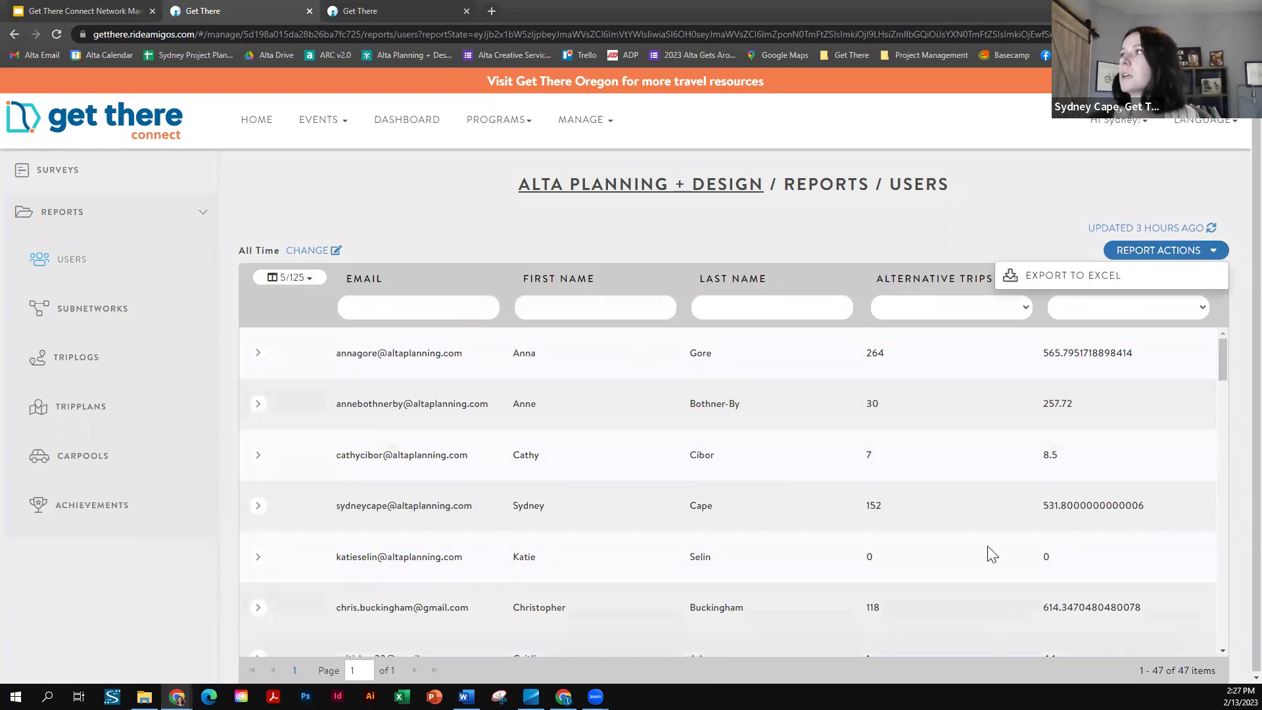
pyautogui.click(826, 229)
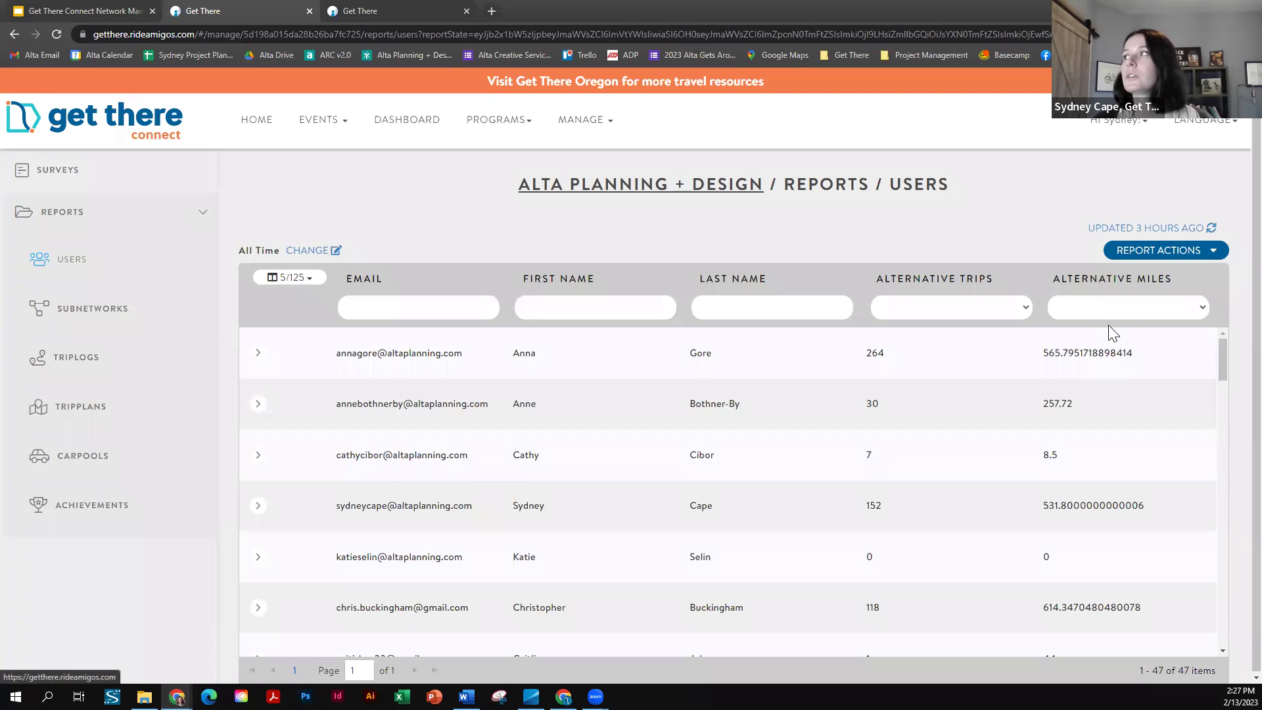
# - Set the Users report date range to This Month and add the Created column
pyautogui.click(308, 252)
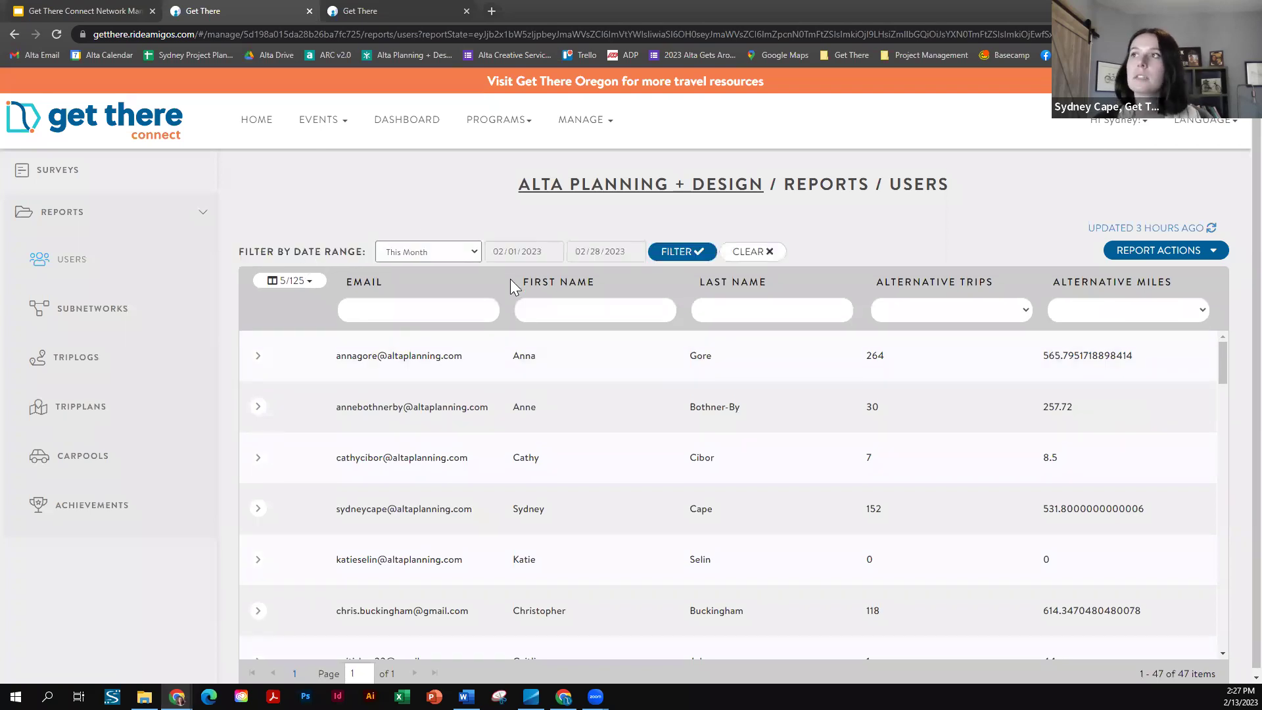
pyautogui.click(456, 253)
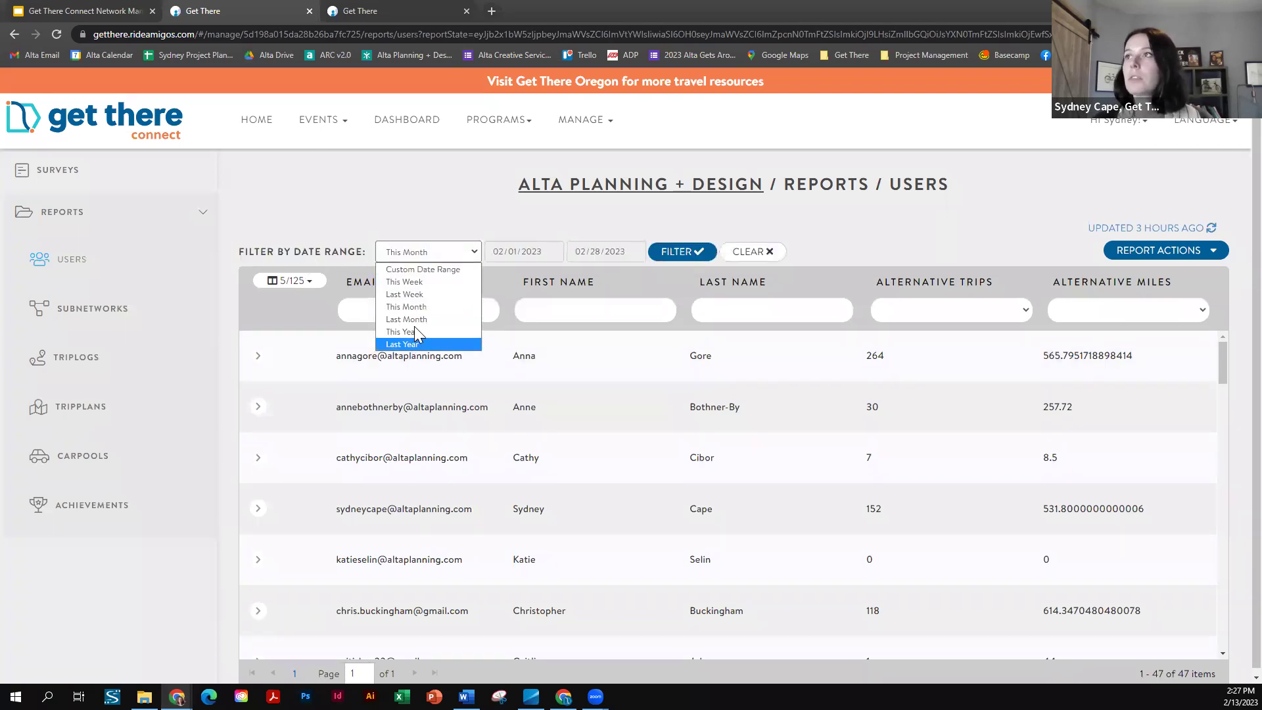
pyautogui.click(364, 206)
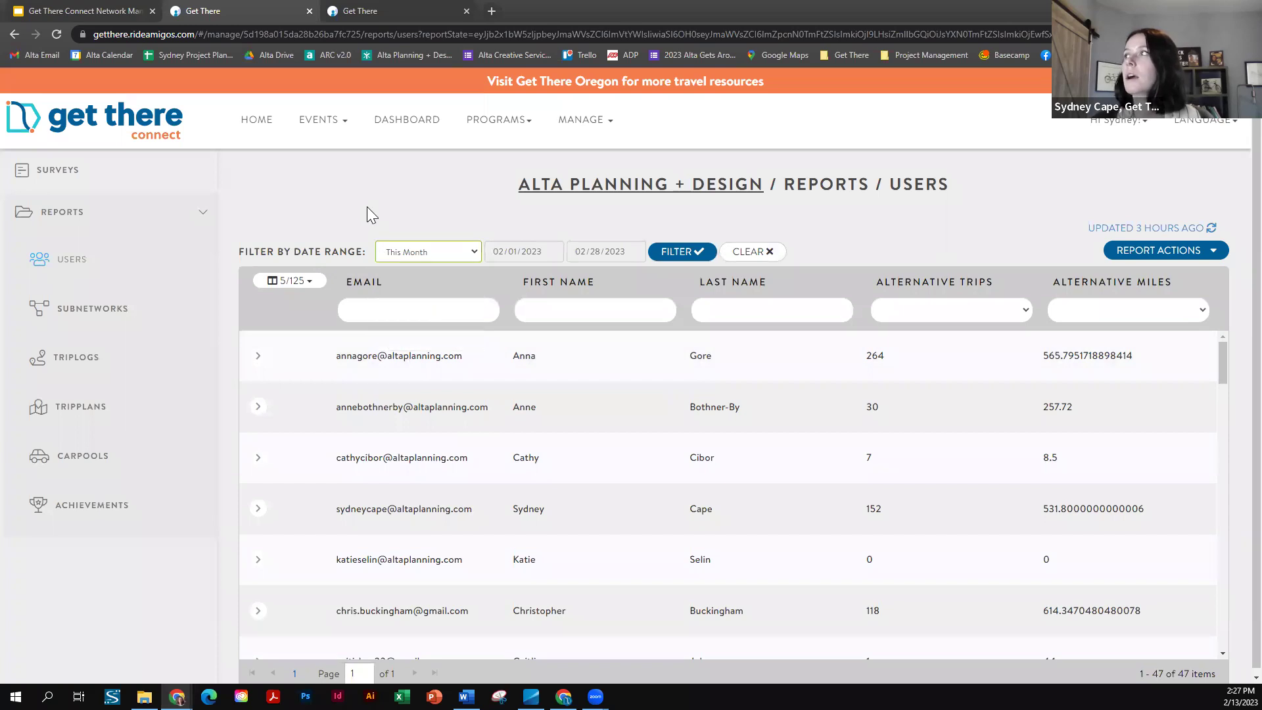
pyautogui.click(313, 282)
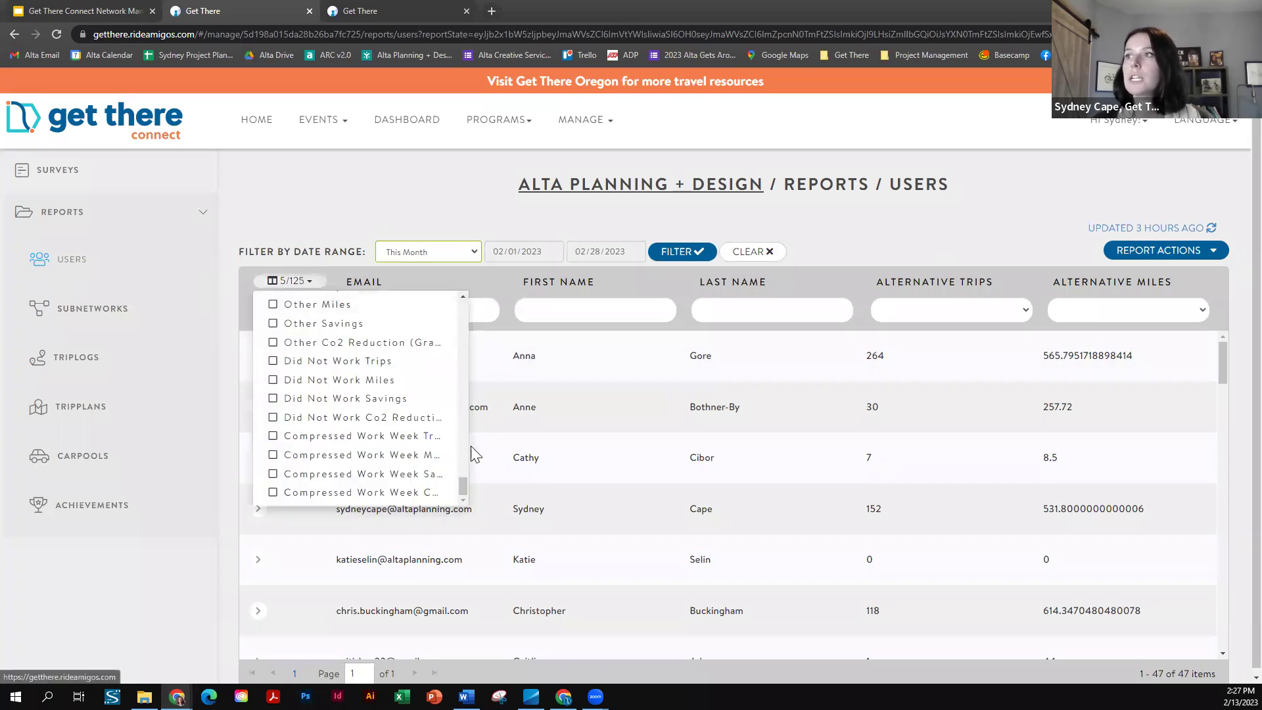
pyautogui.moveTo(464, 487); pyautogui.dragTo(461, 294)
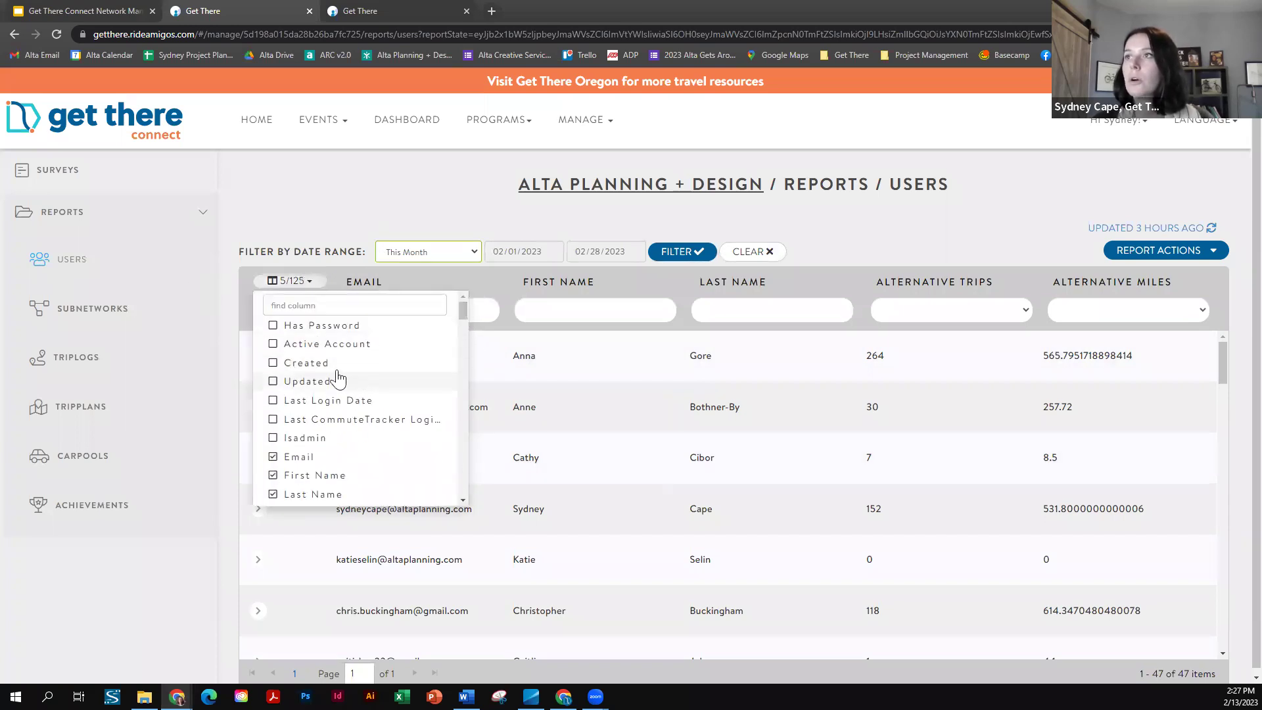
pyautogui.click(273, 363)
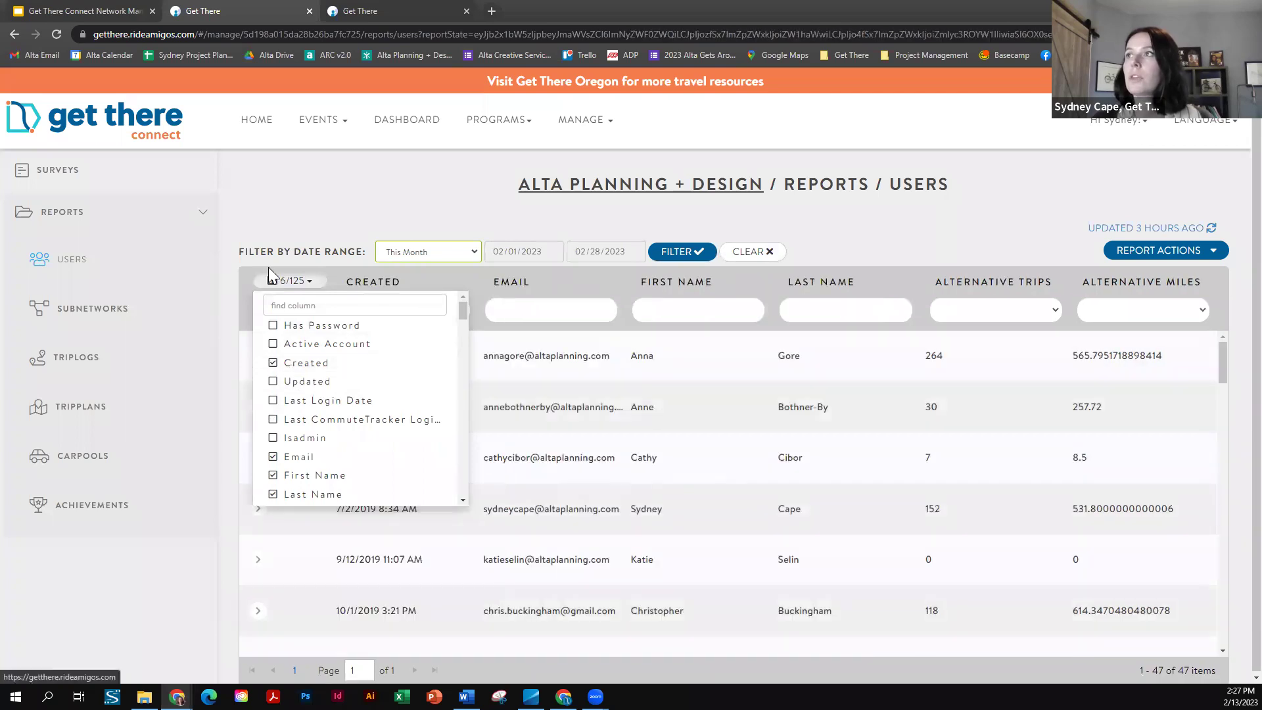
pyautogui.click(351, 194)
# - Check the Created filter's range options, then open the Subnetworks report showing Human Resources
pyautogui.click(439, 312)
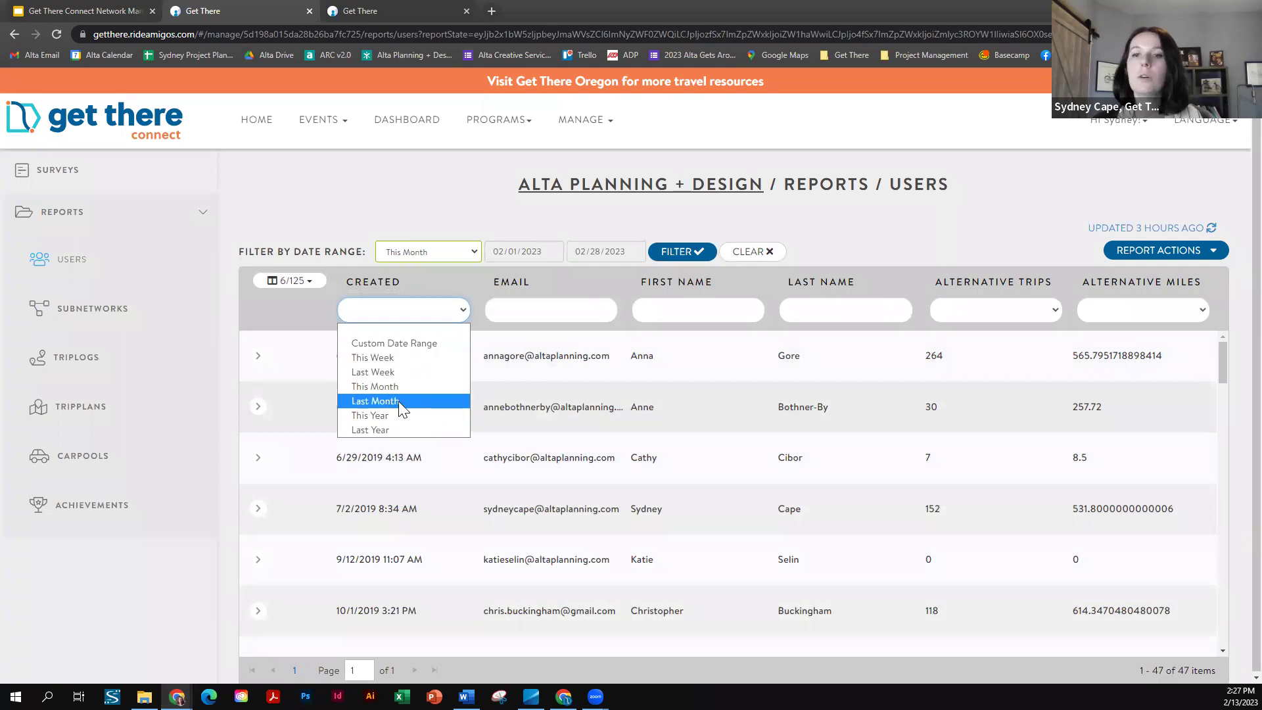
pyautogui.click(374, 208)
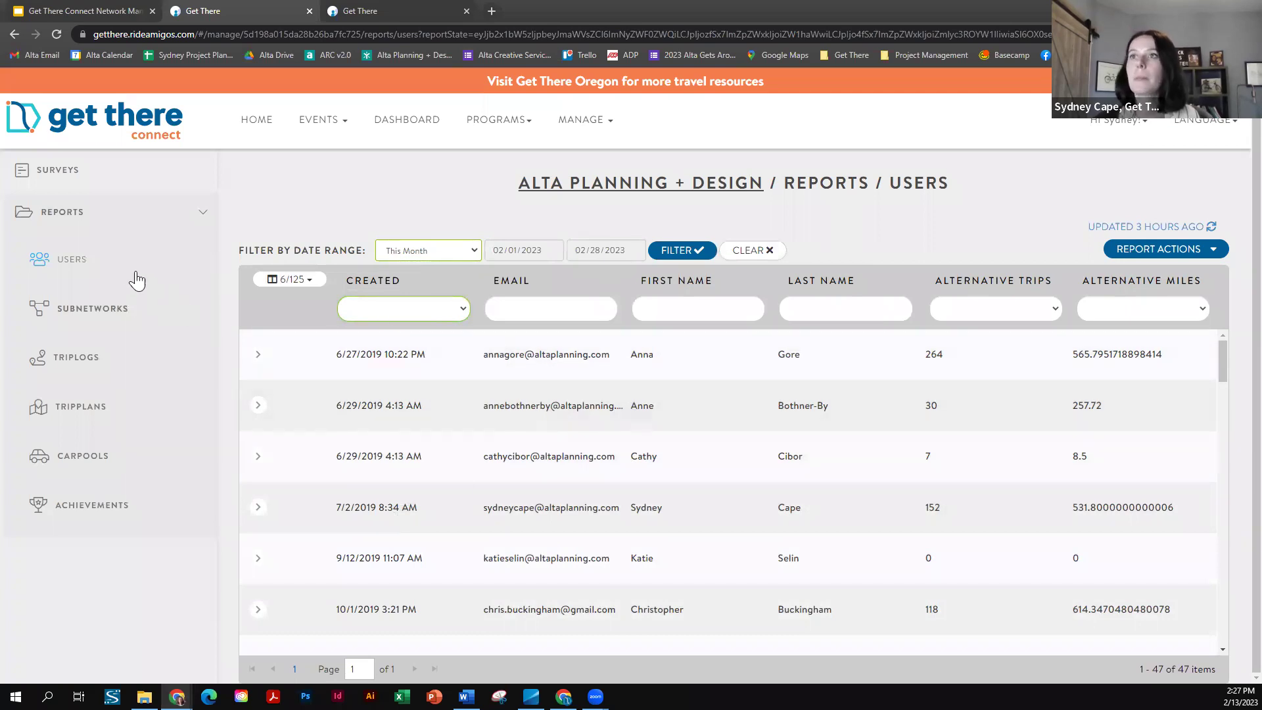
pyautogui.click(79, 314)
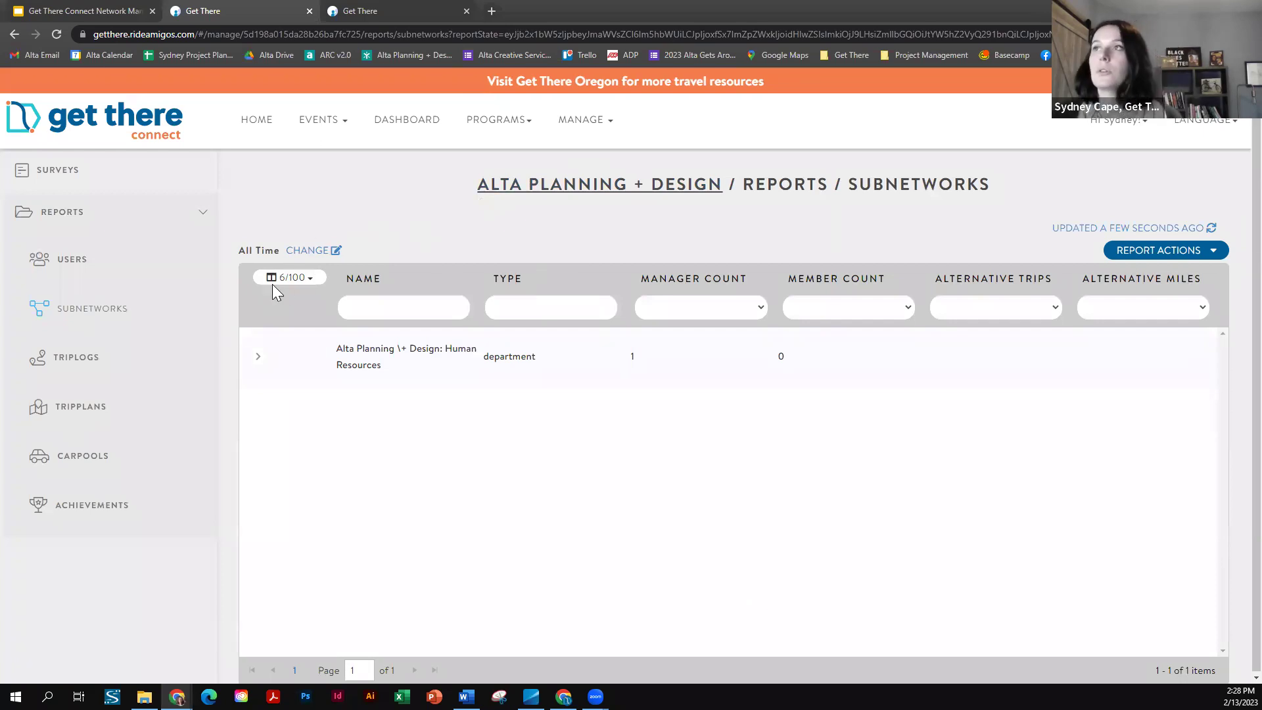
# - Browse the subnetwork column list unchanged, then open the Triplogs report of 1,580 trips
pyautogui.click(300, 278)
pyautogui.moveTo(464, 309); pyautogui.dragTo(471, 442)
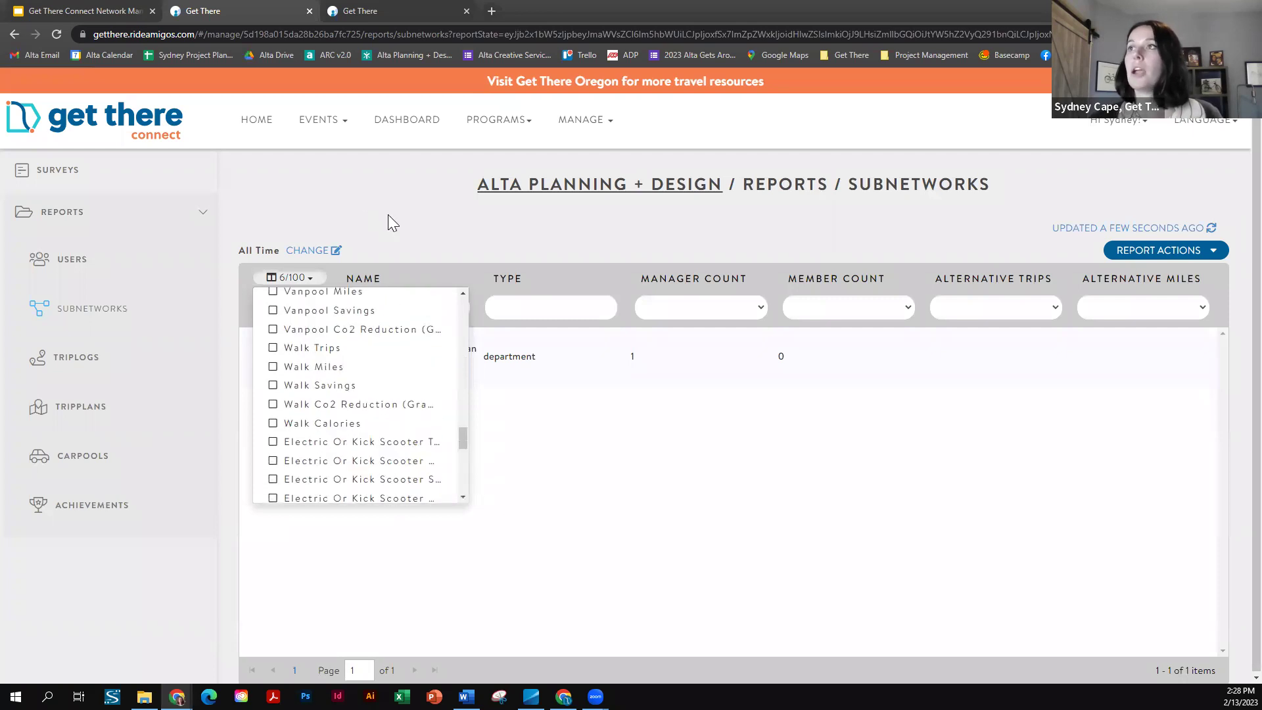
pyautogui.click(410, 235)
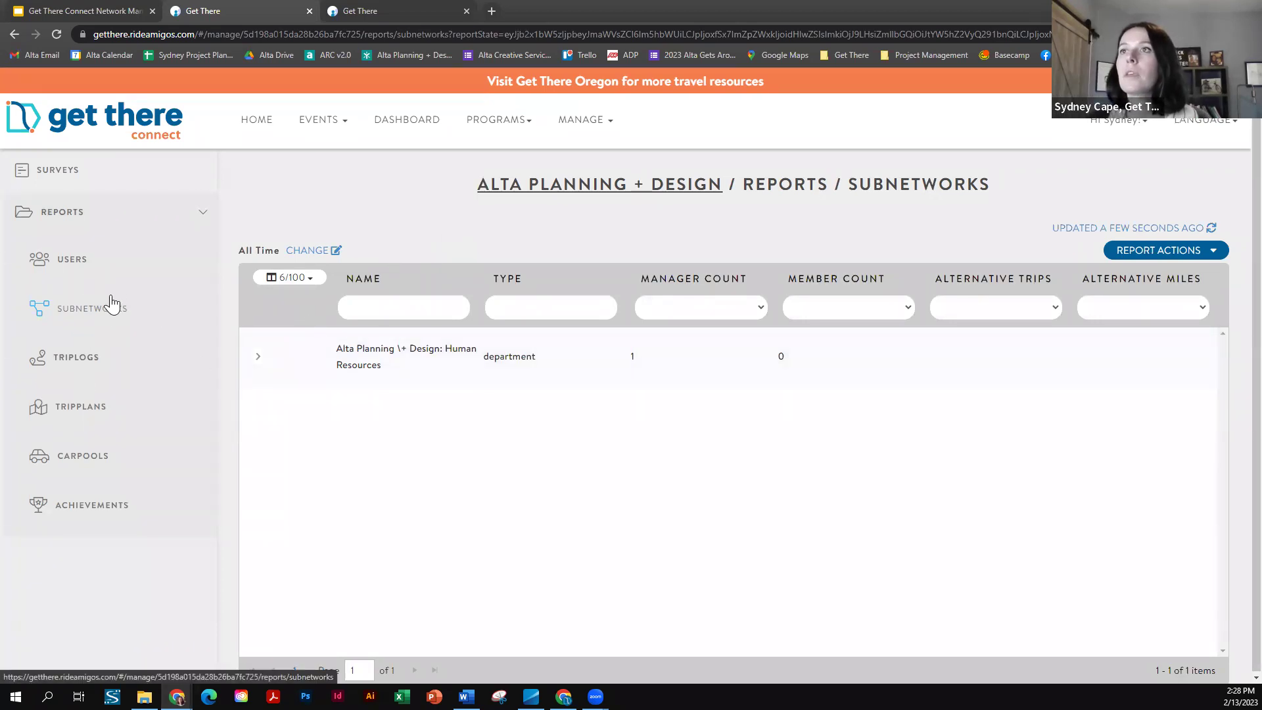
pyautogui.click(96, 365)
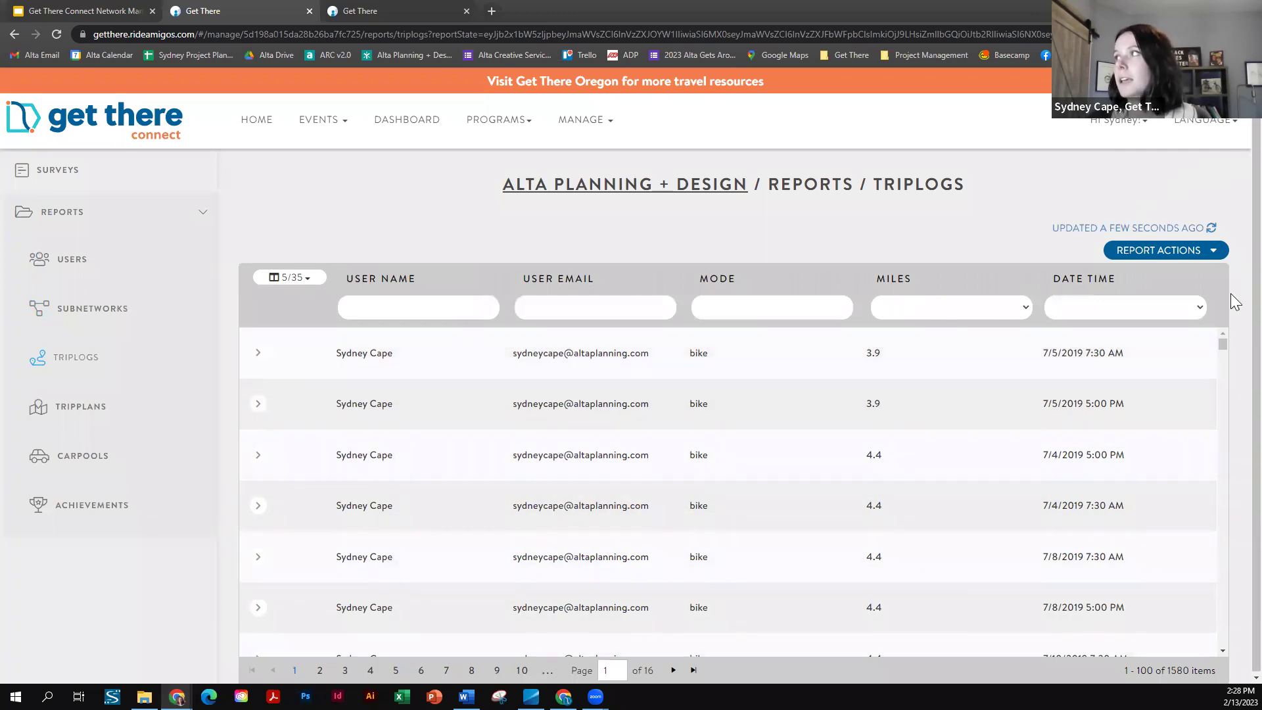
# - Filter the trip logs by Date Time to Last Year, leaving 452 trips from 2022
pyautogui.click(1100, 304)
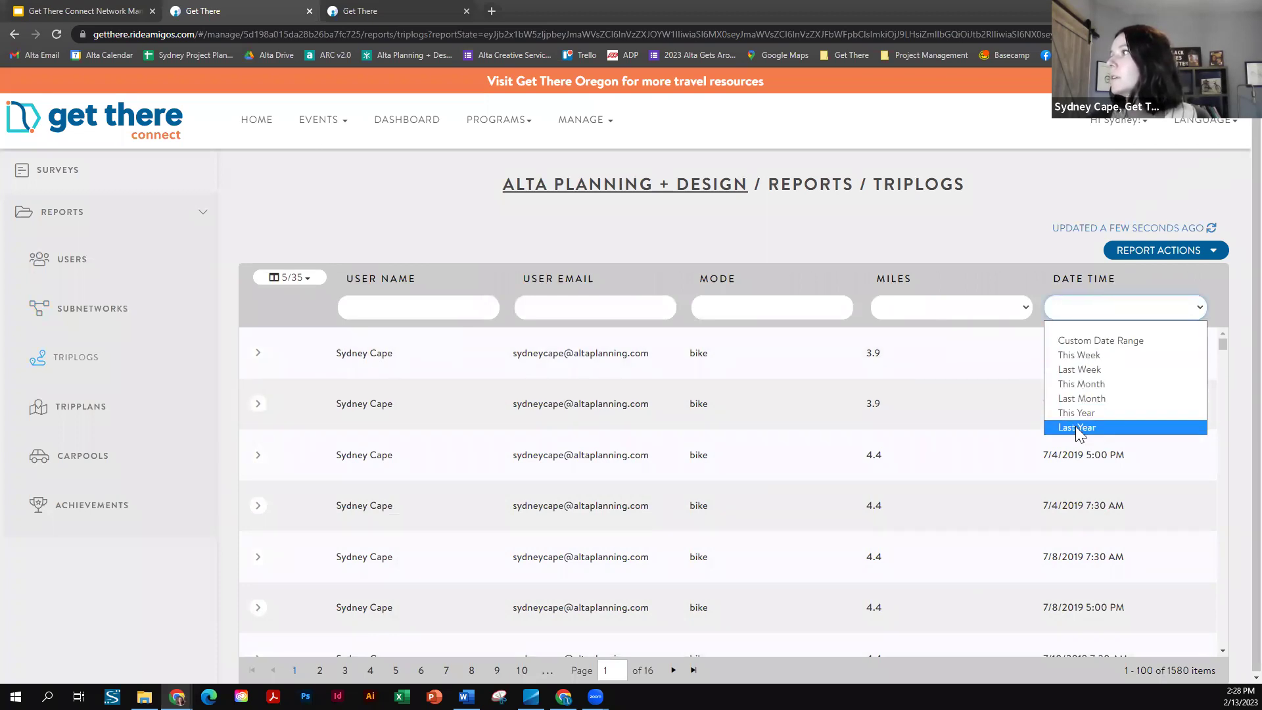
pyautogui.click(1077, 427)
pyautogui.click(1128, 391)
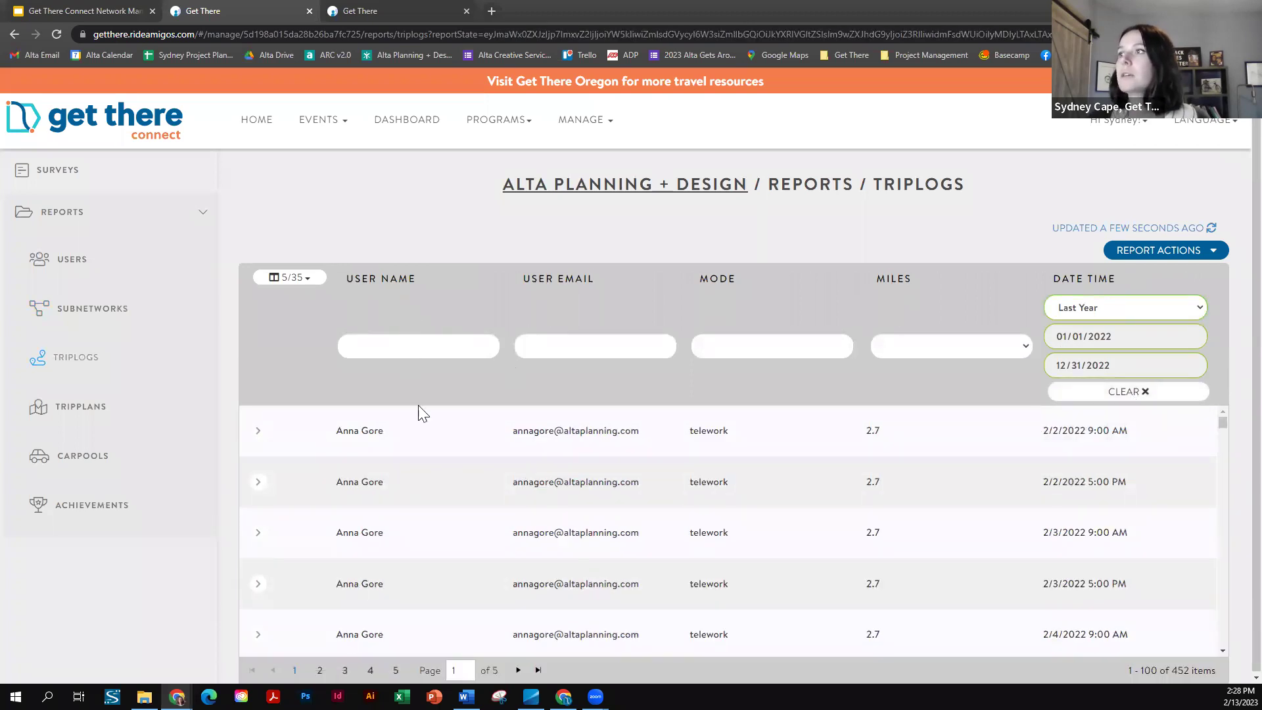
pyautogui.scroll(-1, 434, 446)
pyautogui.scroll(3, 426, 468)
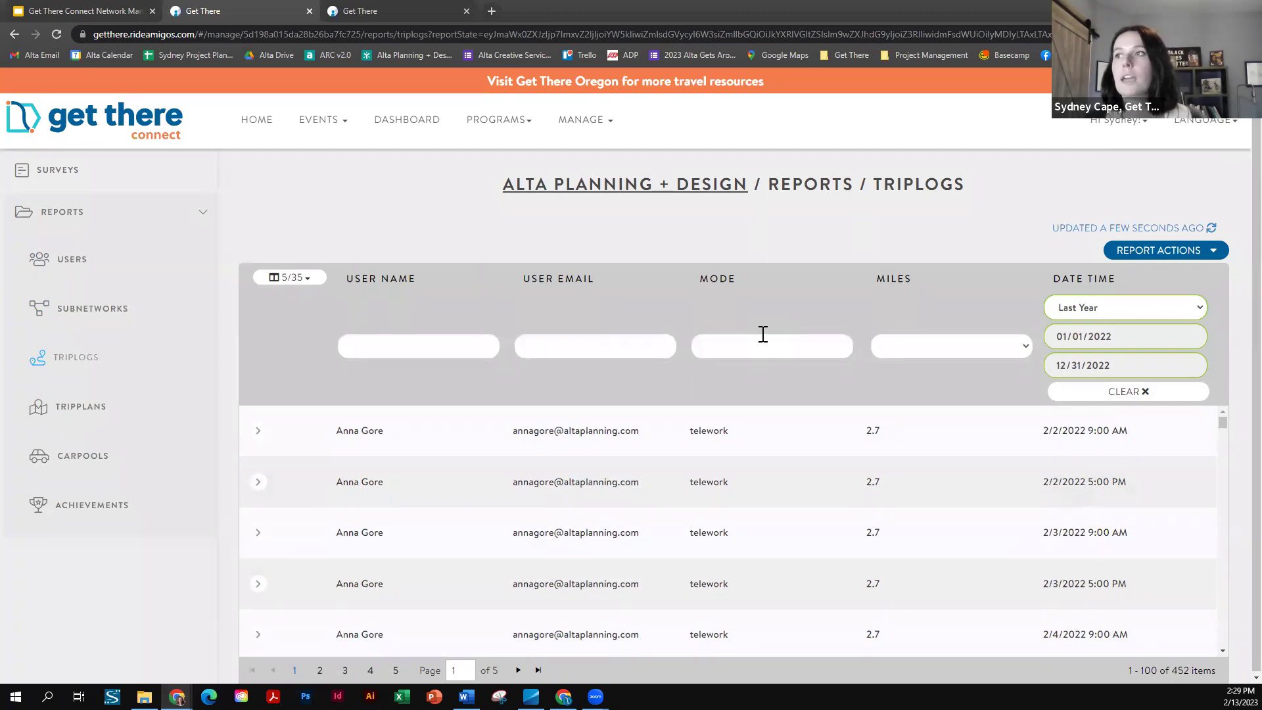
# - Inspect the first trip's member menu, then open the Tripplans report with its clustered map
pyautogui.click(258, 431)
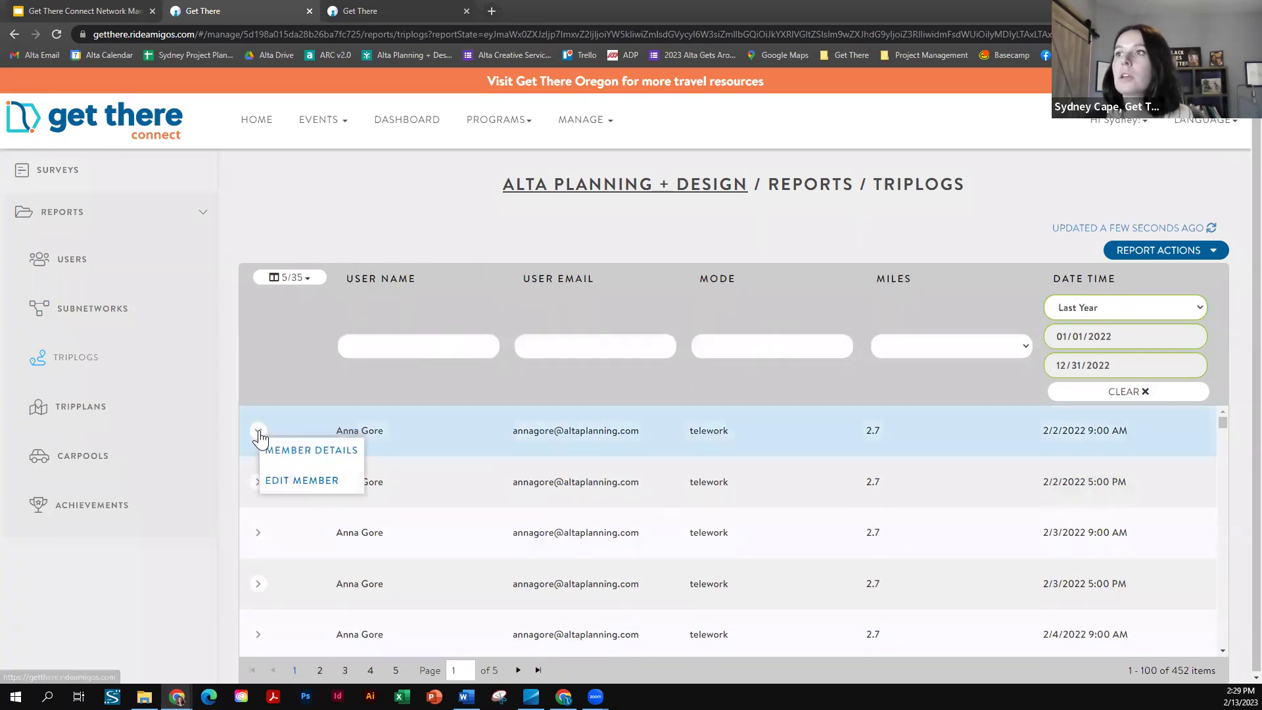
pyautogui.click(364, 213)
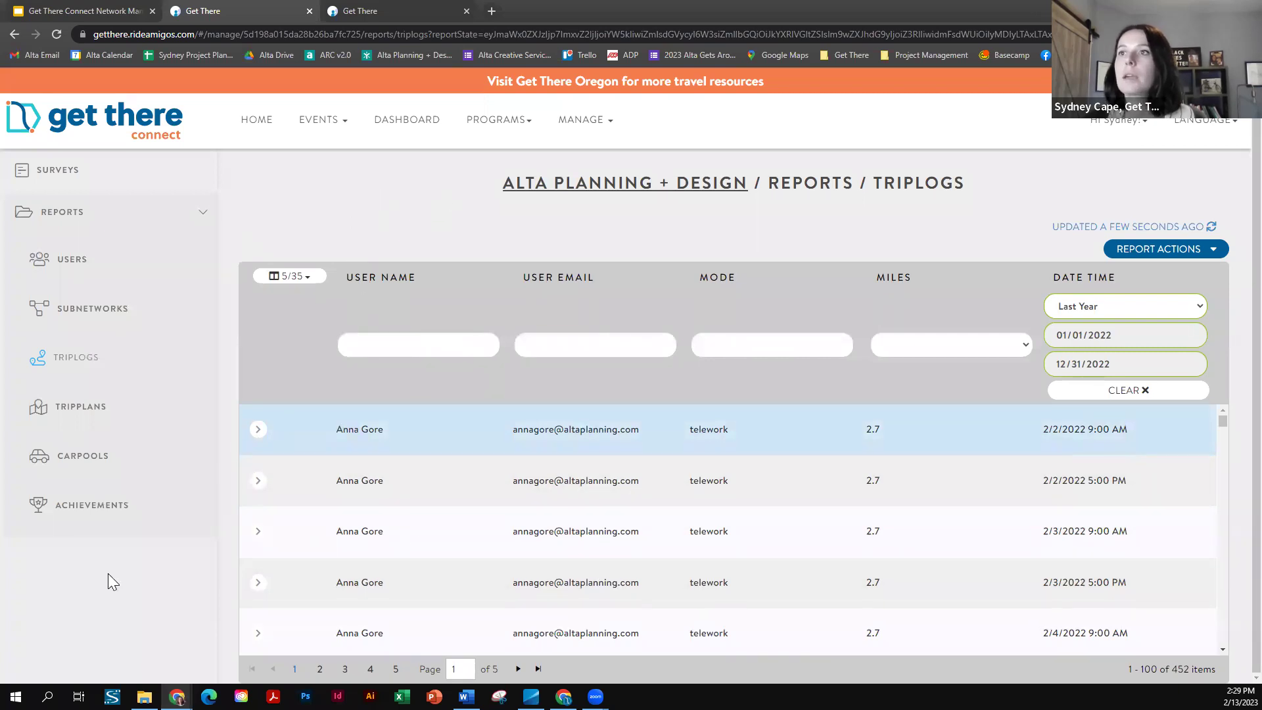
pyautogui.click(78, 409)
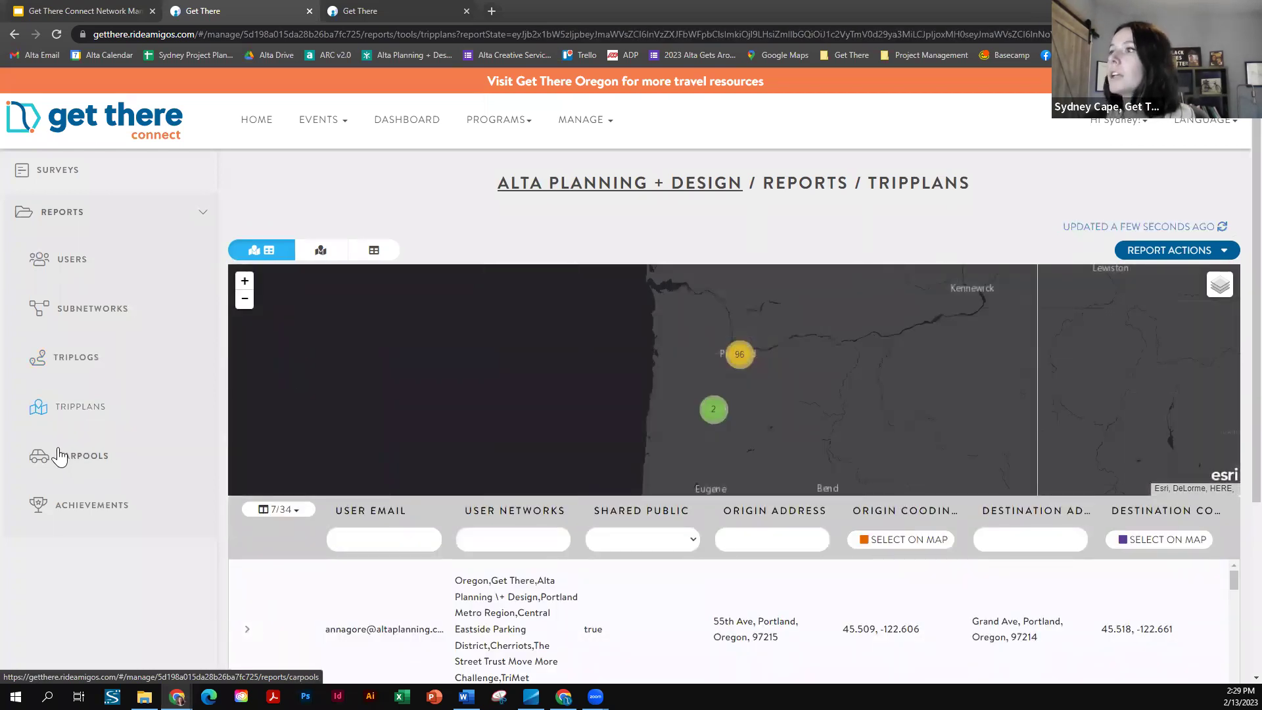
# - Browse the Tripplans table and map around Portland, then open the empty Carpools report
pyautogui.scroll(-3, 540, 627)
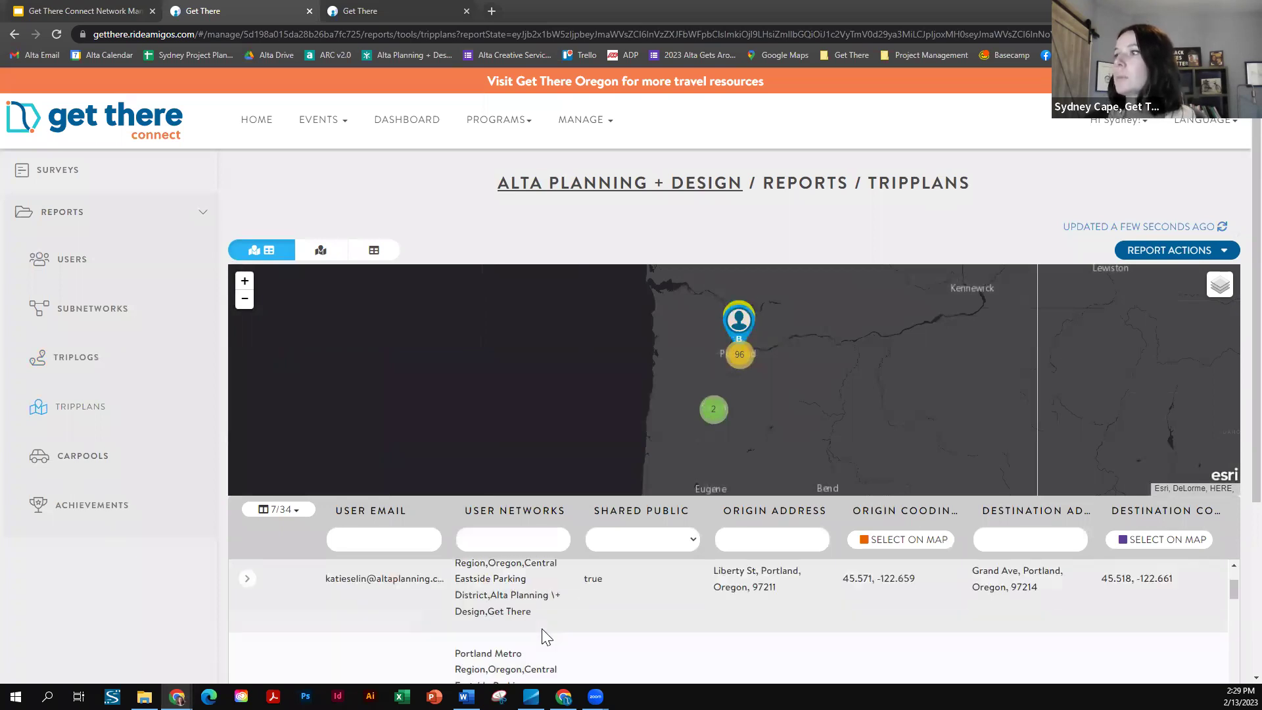
pyautogui.scroll(-3, 616, 624)
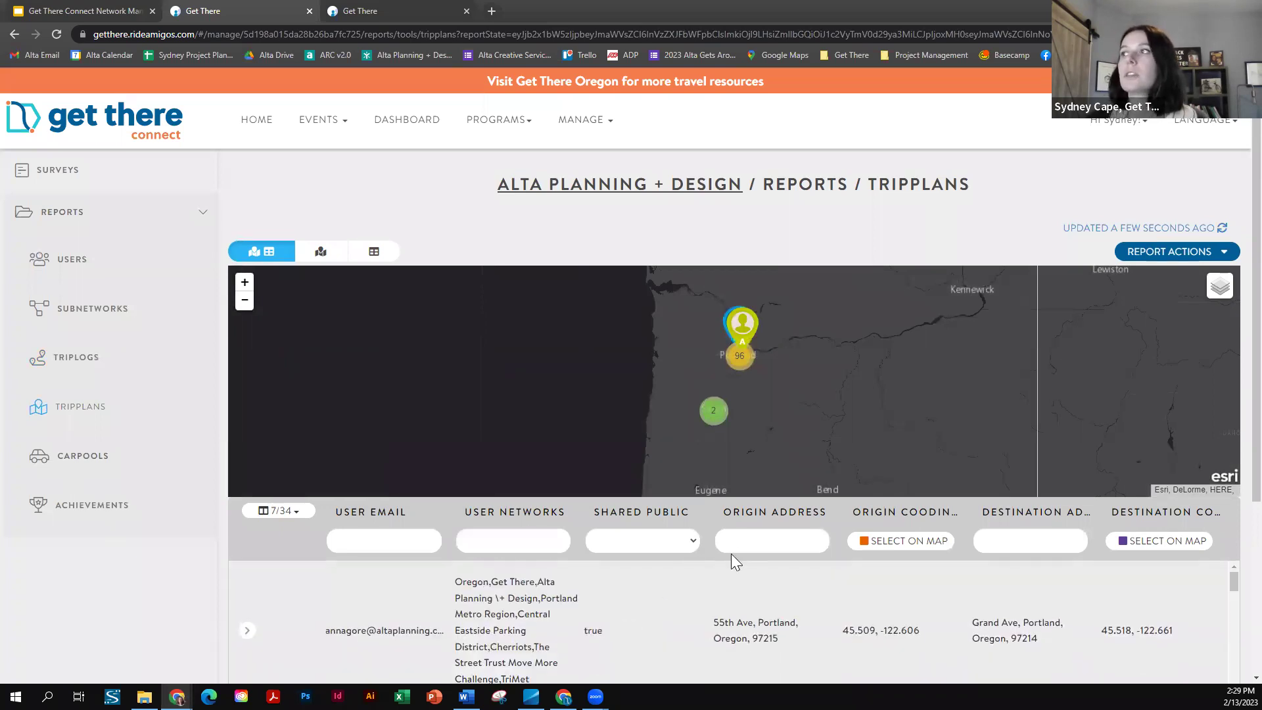
pyautogui.scroll(3, 755, 401)
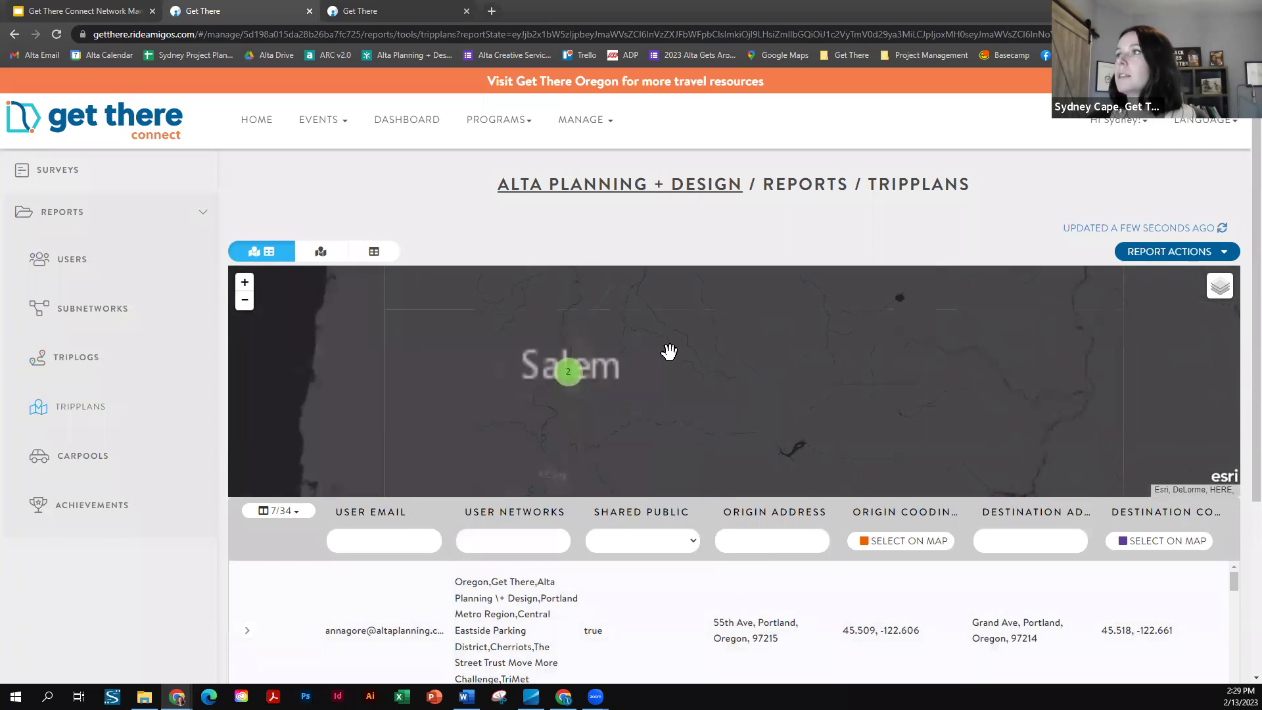
pyautogui.scroll(-2, 704, 338)
pyautogui.scroll(2, 690, 471)
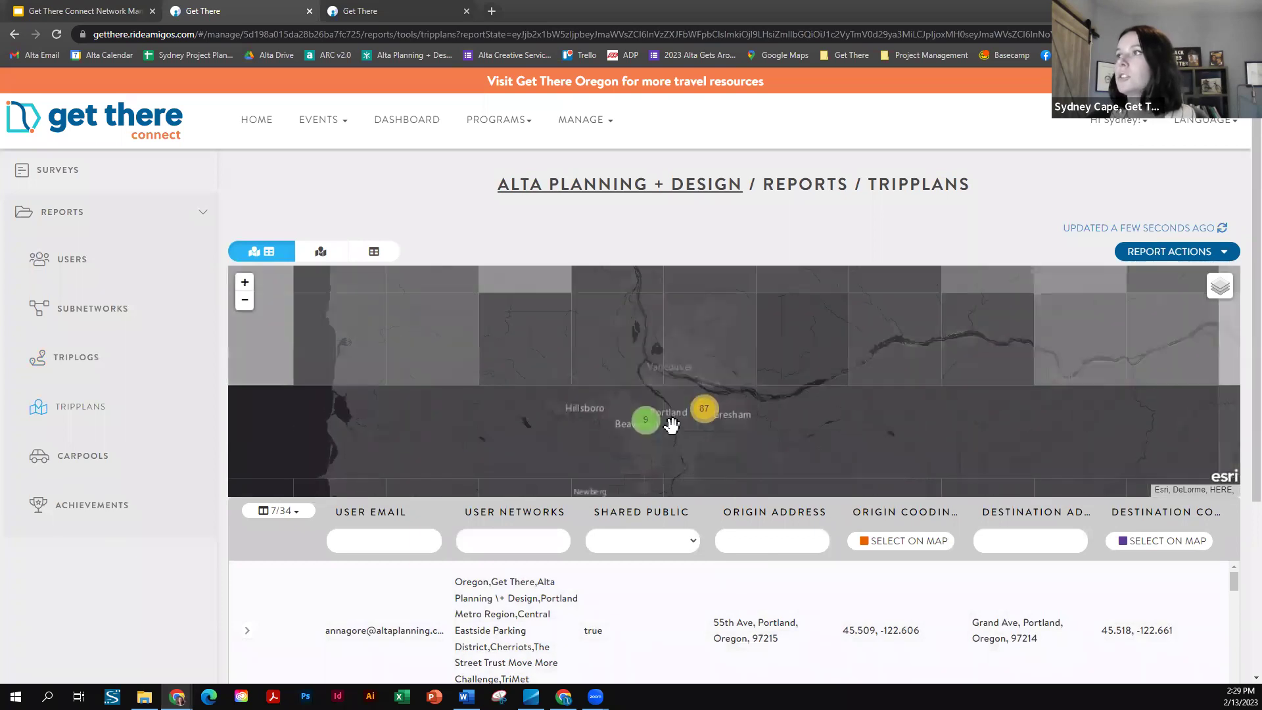
pyautogui.scroll(2, 671, 425)
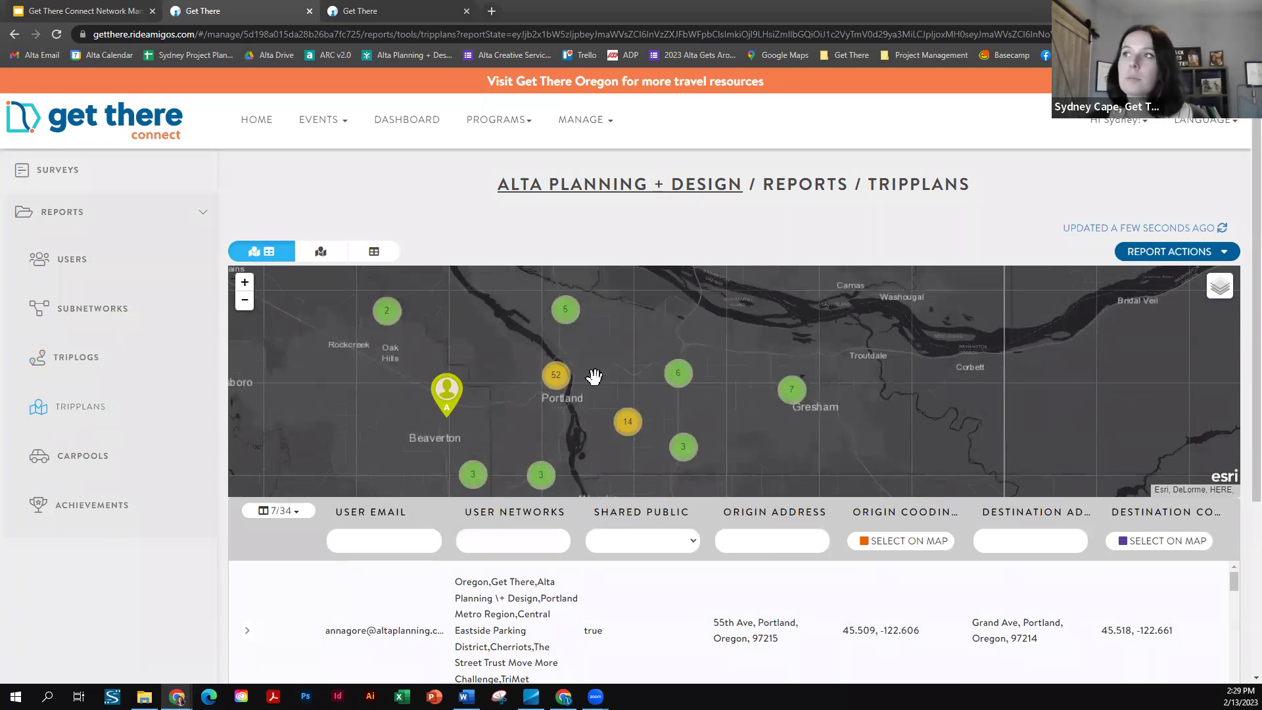
pyautogui.scroll(3, 594, 376)
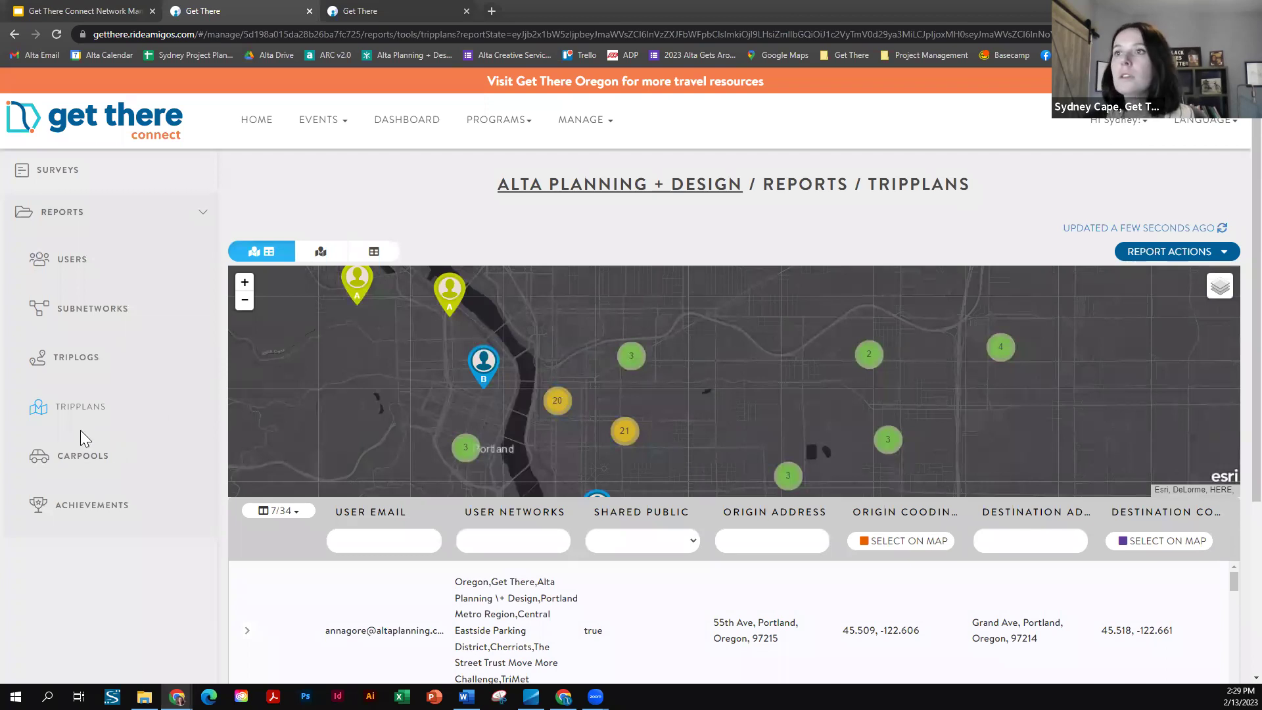
pyautogui.click(81, 456)
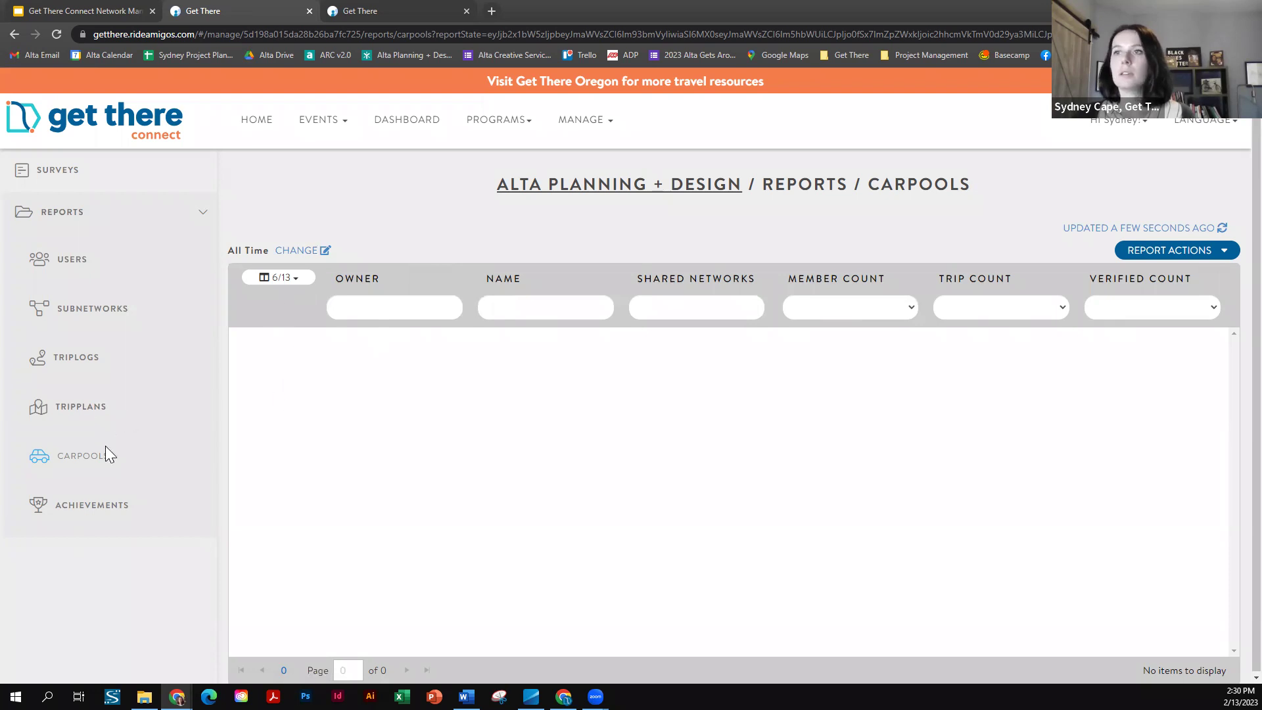
# - View the Achievements and Users reports, then return to the Google Slides training deck's View menu
pyautogui.click(92, 506)
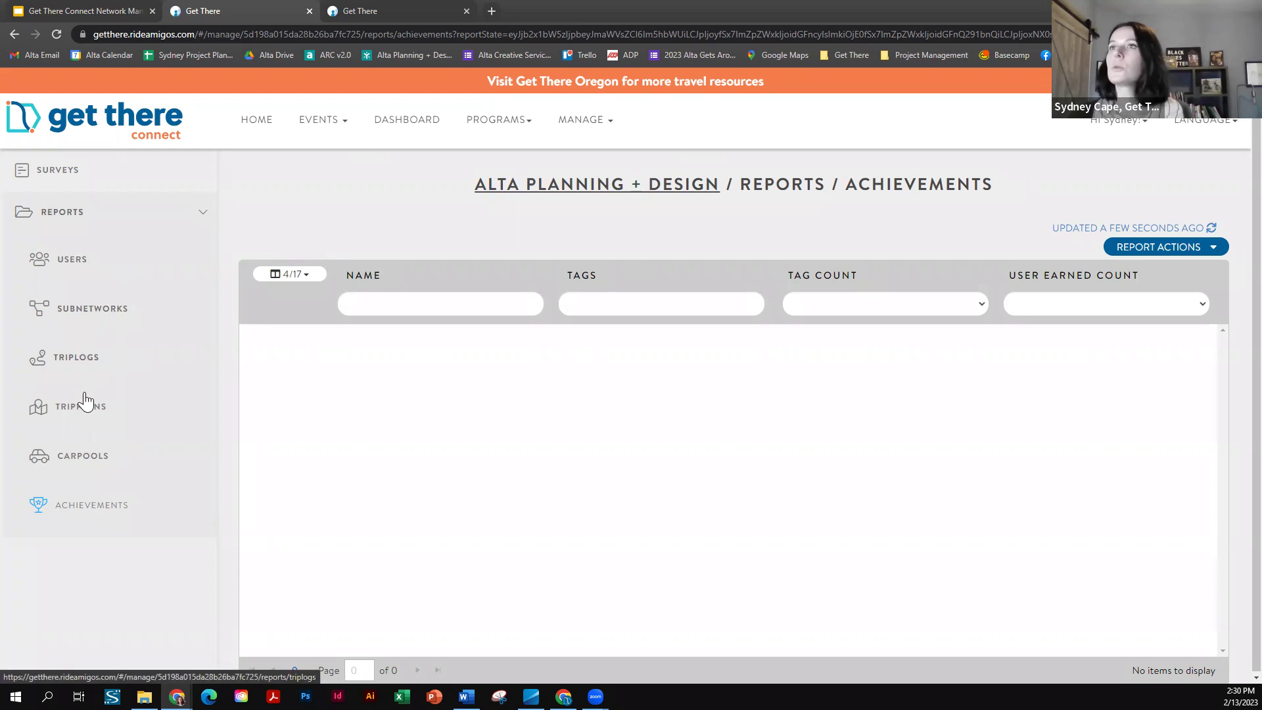
pyautogui.click(87, 265)
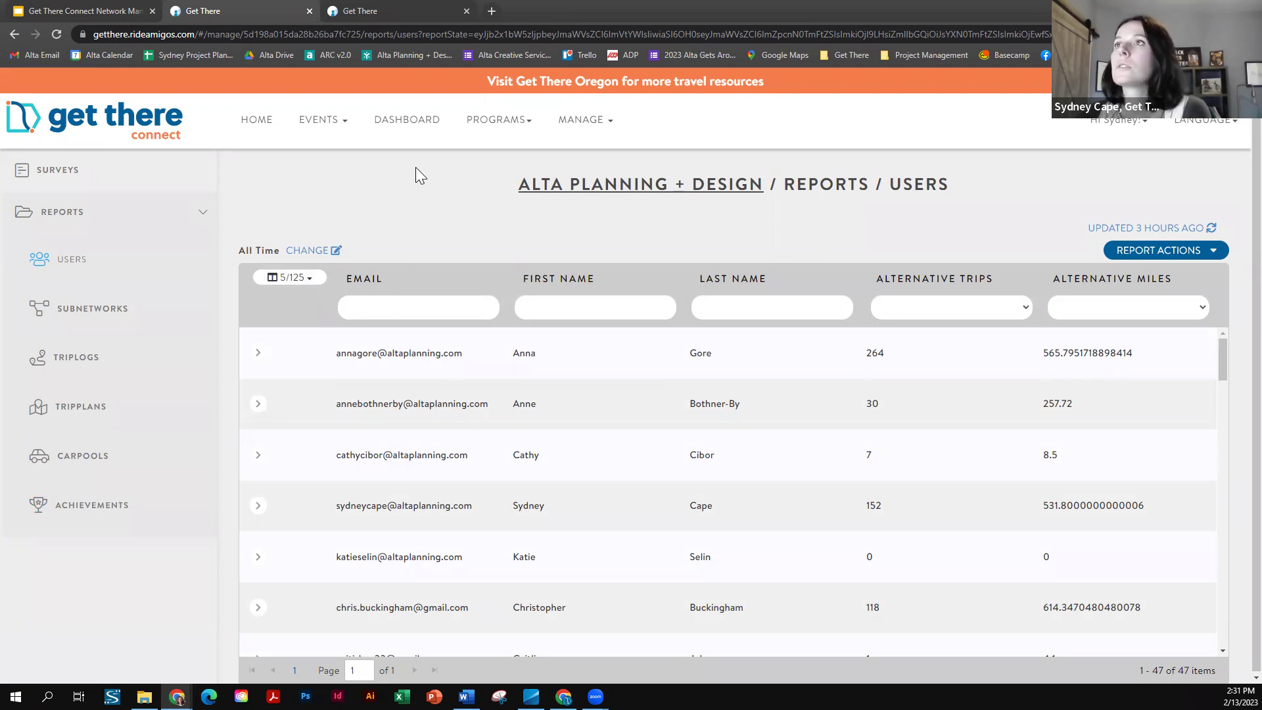
pyautogui.click(100, 12)
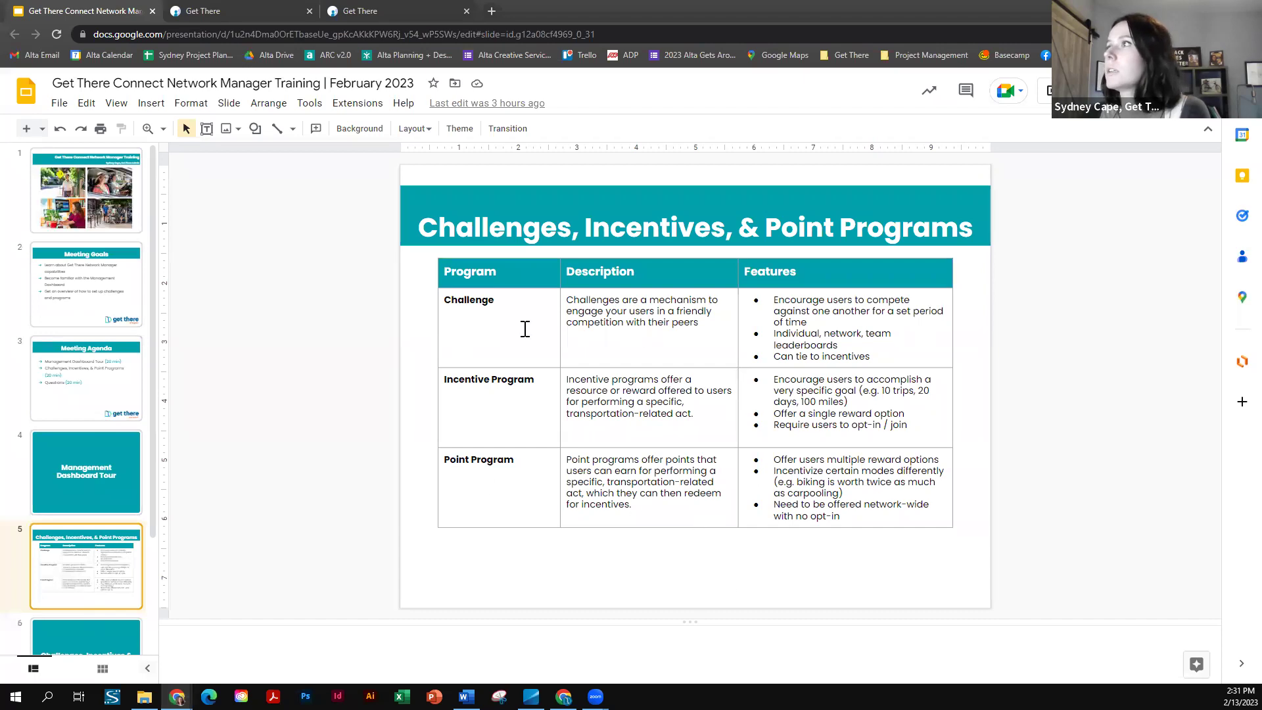
pyautogui.click(116, 103)
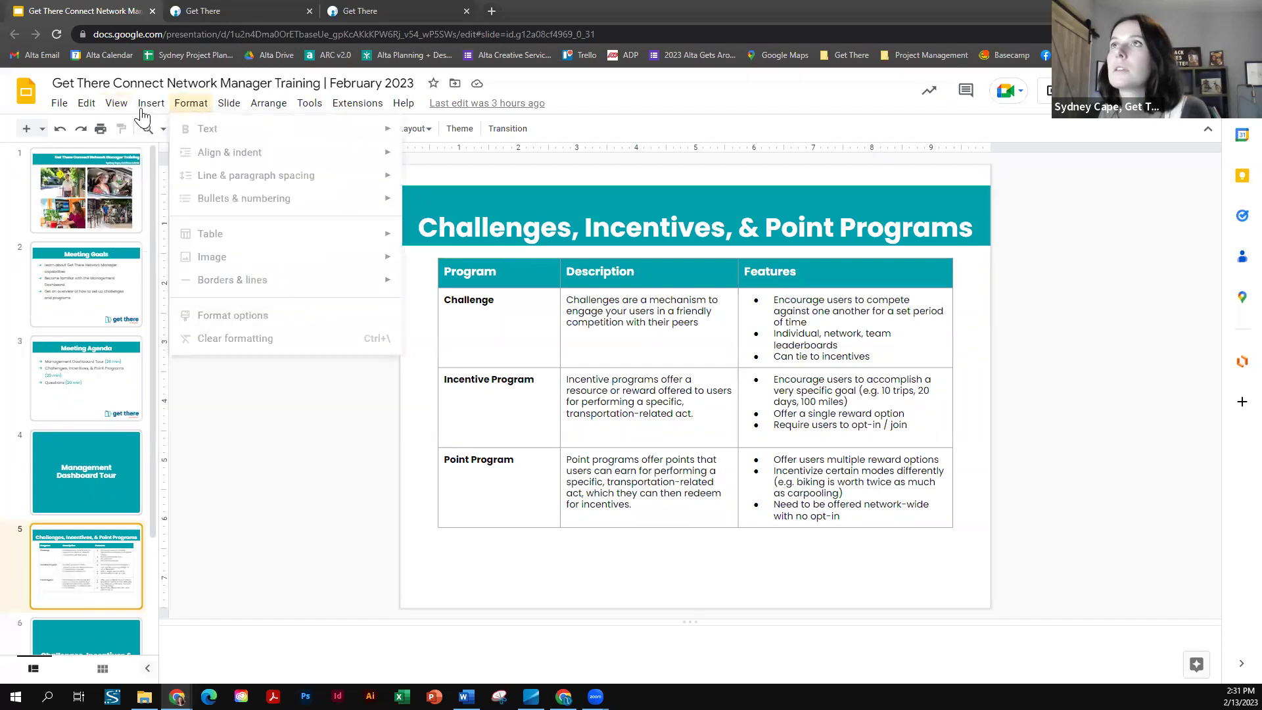
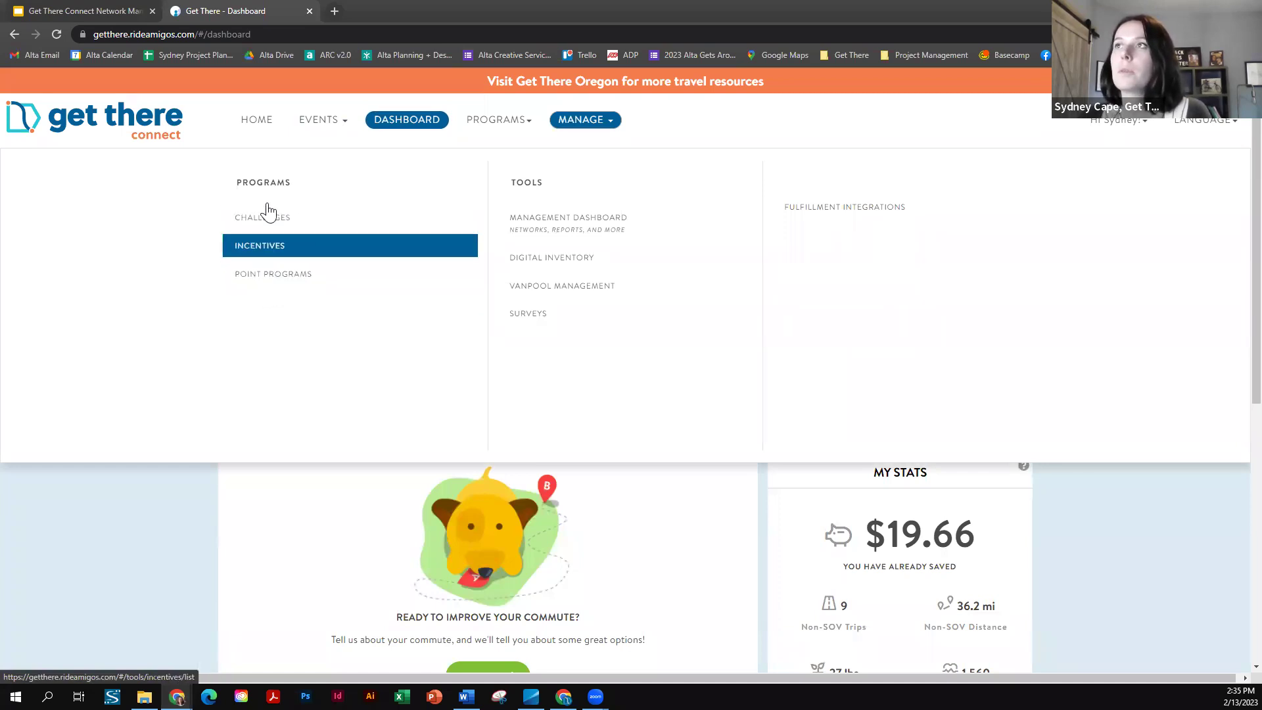
# - Go to Manage > Point Programs and start a new, blank point program form
pyautogui.click(263, 273)
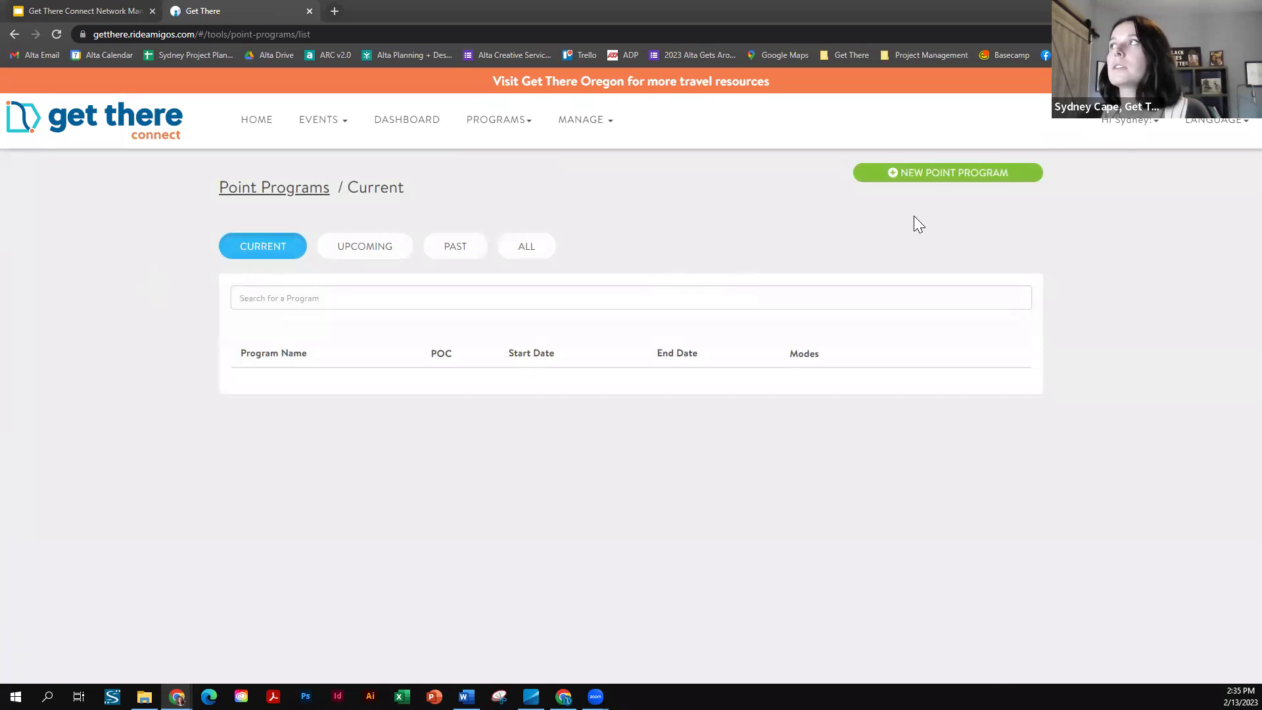
pyautogui.click(950, 175)
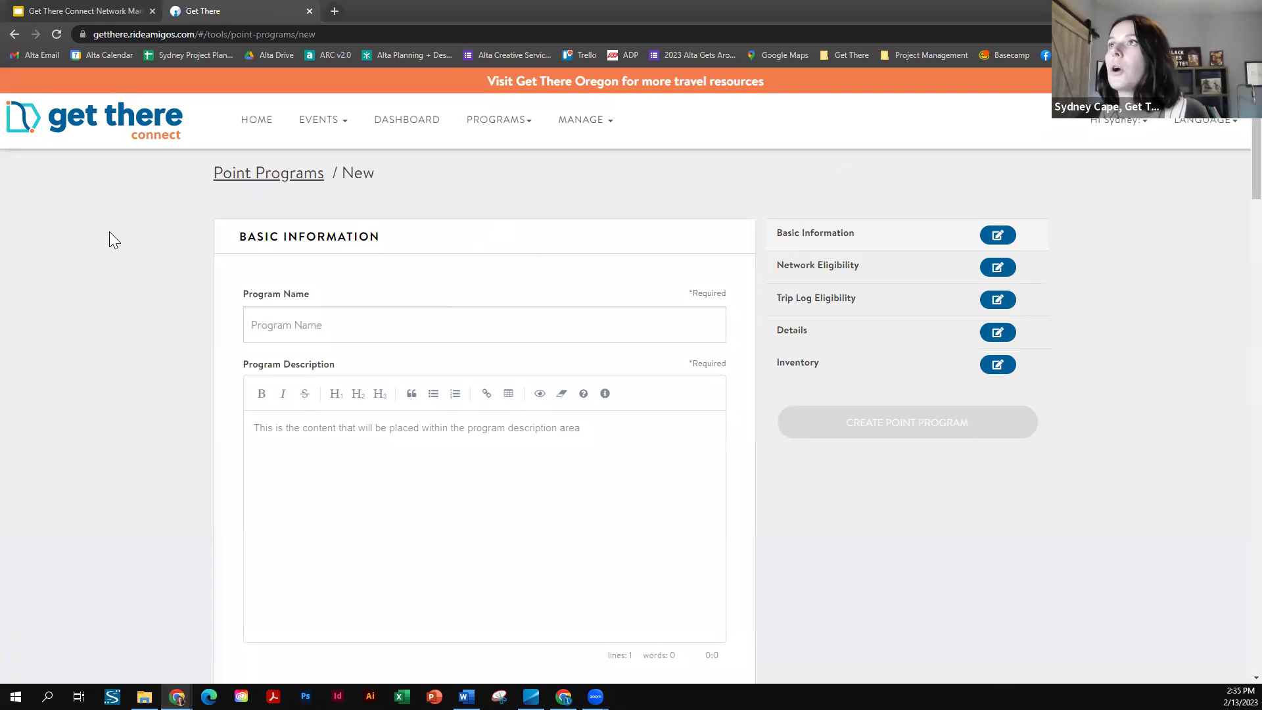
pyautogui.click(15, 34)
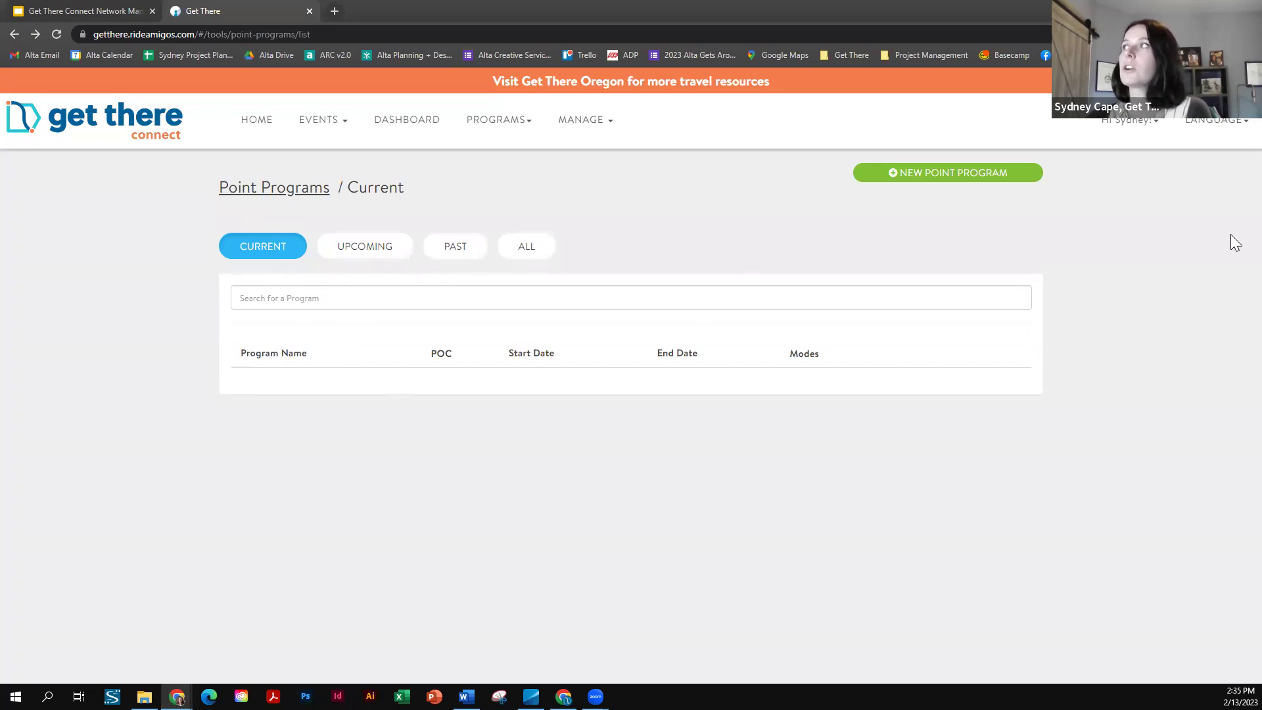
pyautogui.click(938, 188)
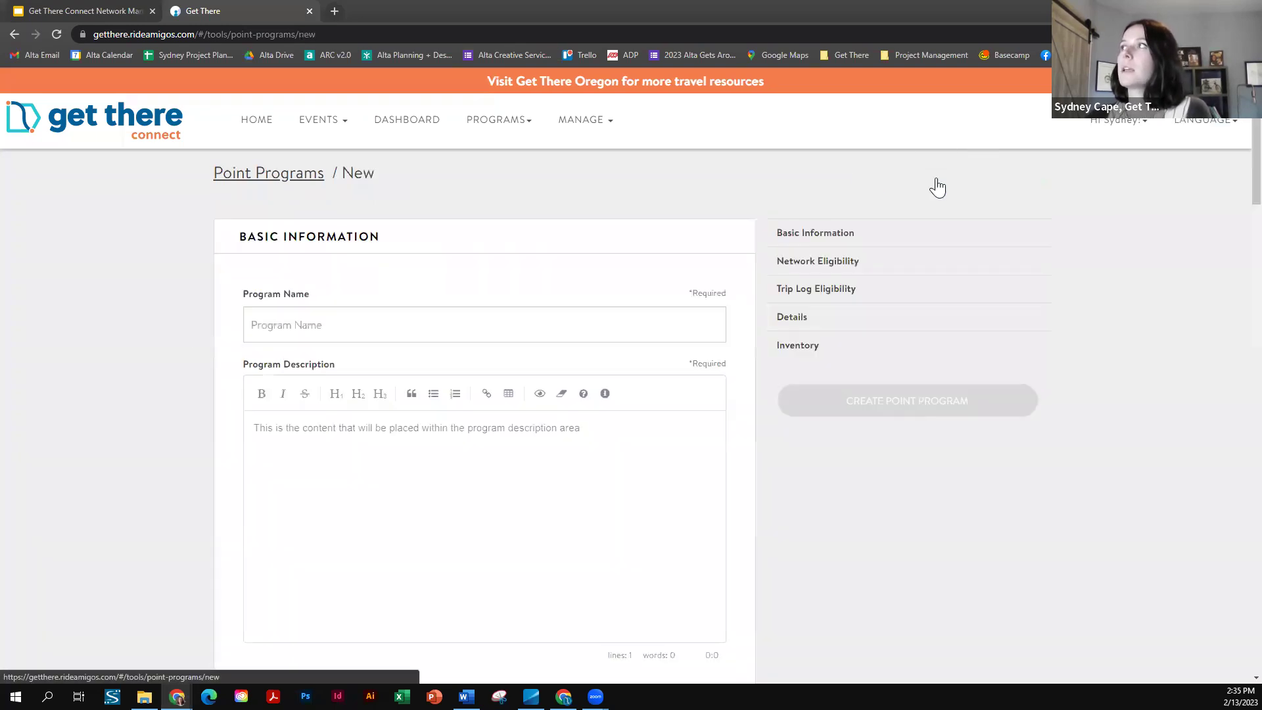
# - Enter 'Test Alta Point Program' as the program name
pyautogui.scroll(-1, 116, 311)
pyautogui.scroll(1, 237, 326)
pyautogui.click(341, 325)
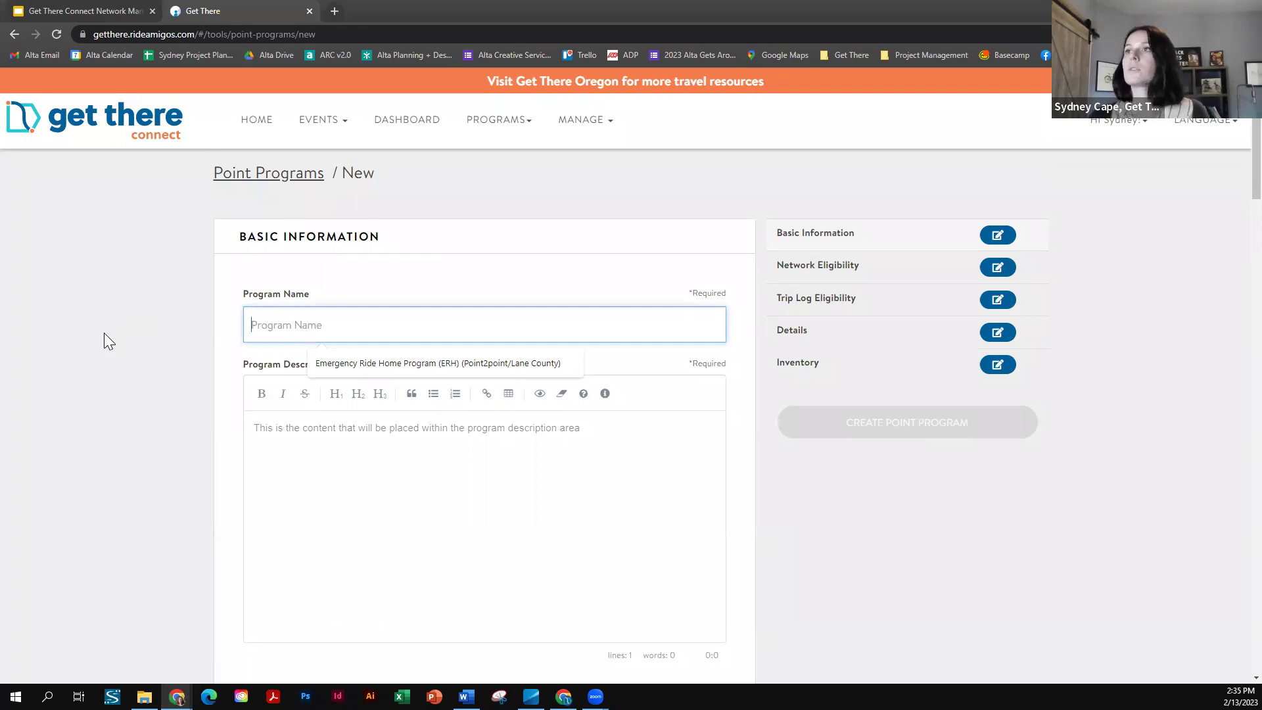
pyautogui.write('Test Alta Point Program')
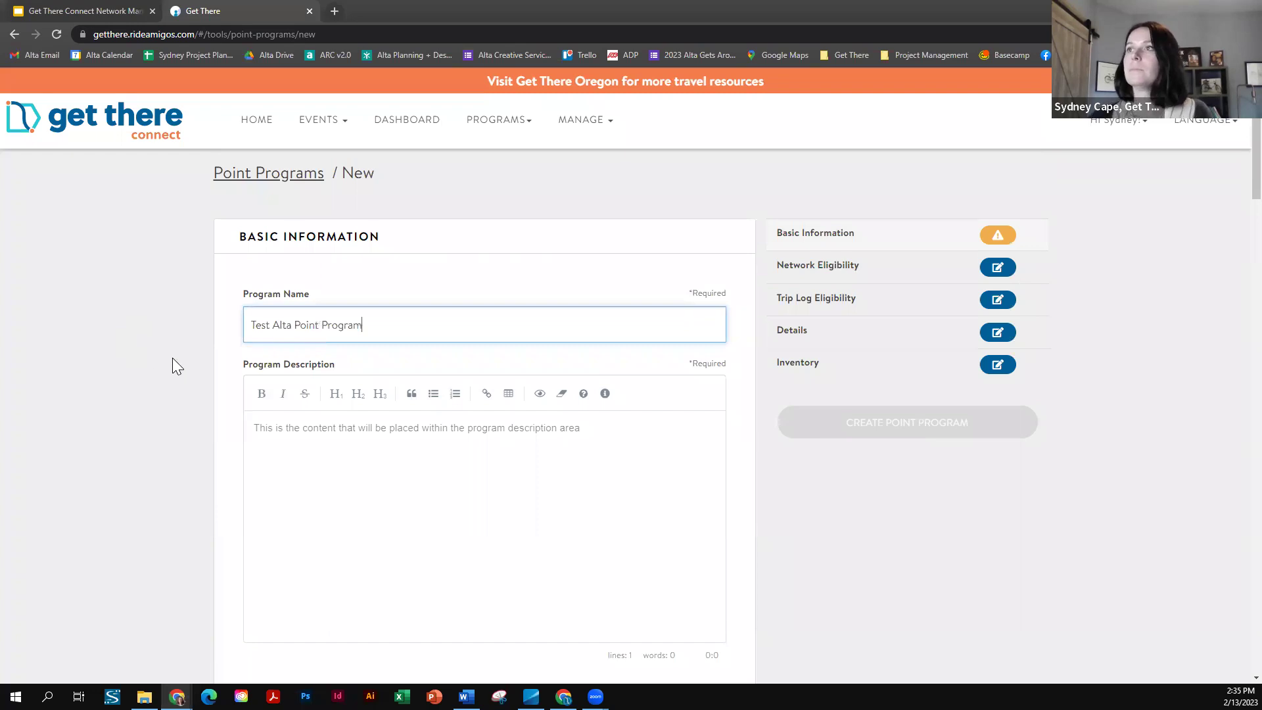
# - Write the description '45 points for $20 Tango gift card', fixing typos
pyautogui.click(286, 431)
pyautogui.scroll(-1, 119, 359)
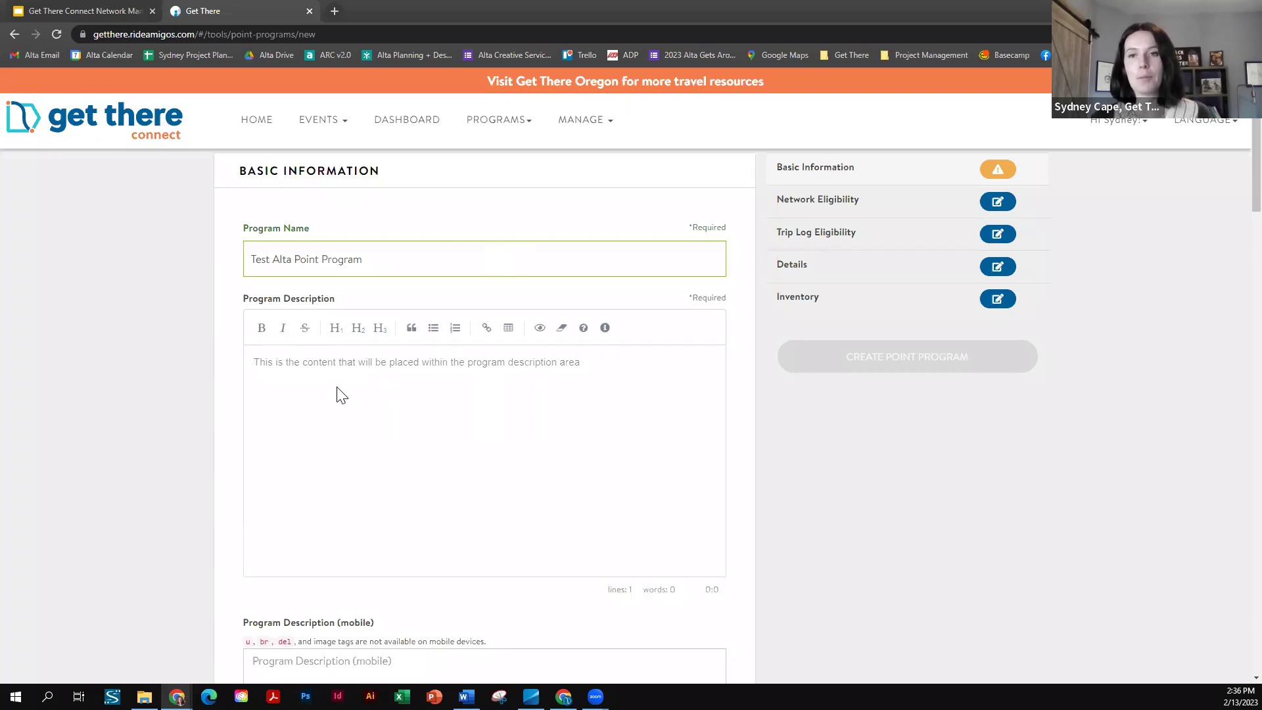
pyautogui.write('45')
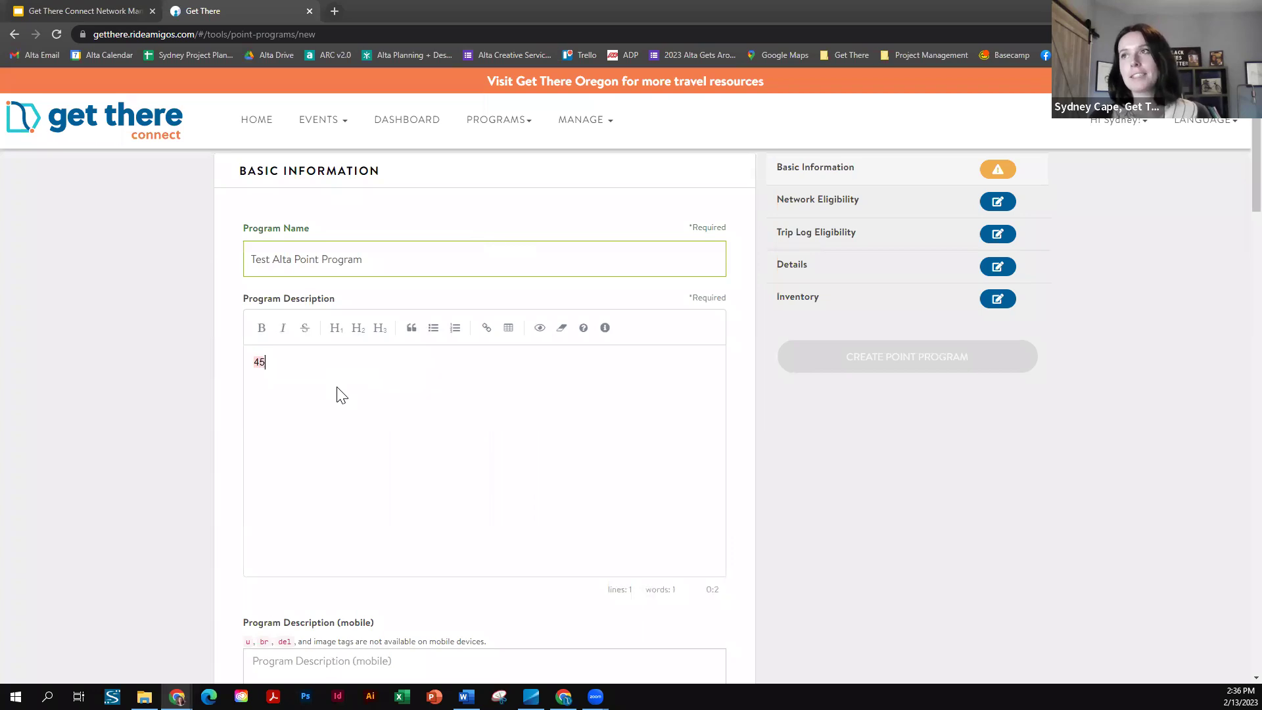
pyautogui.write(' points for')
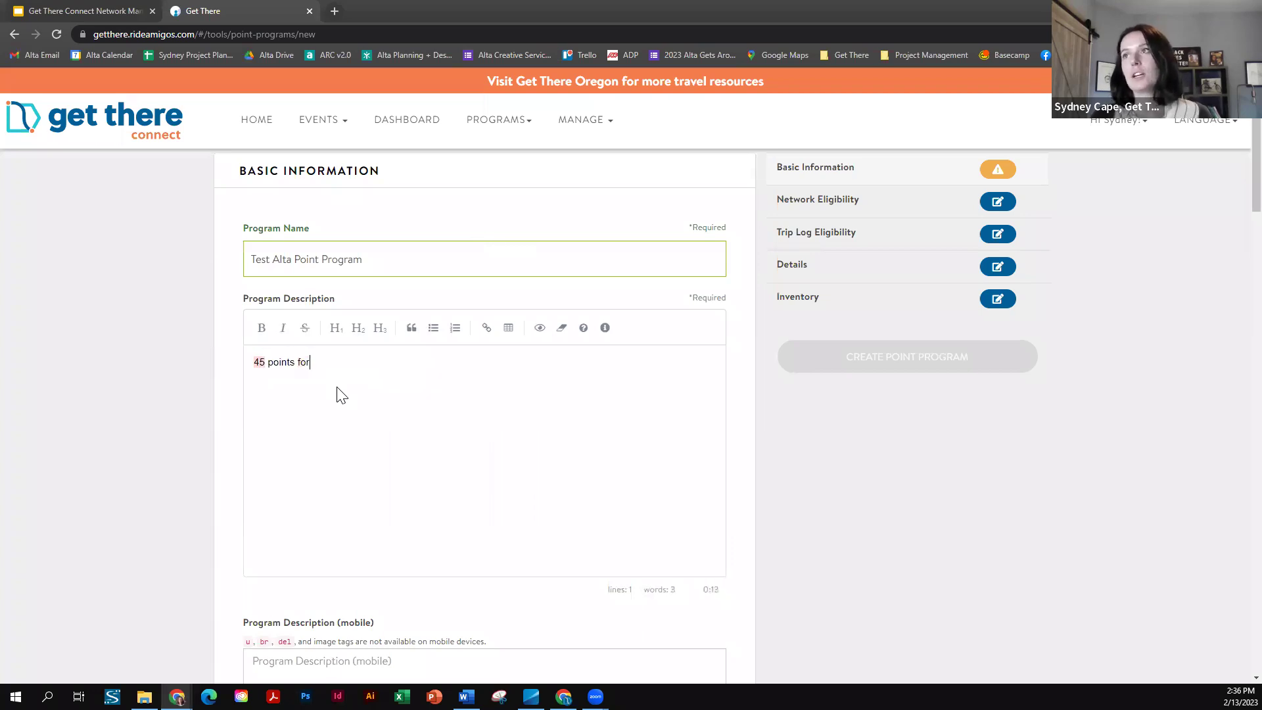
pyautogui.write(' @')
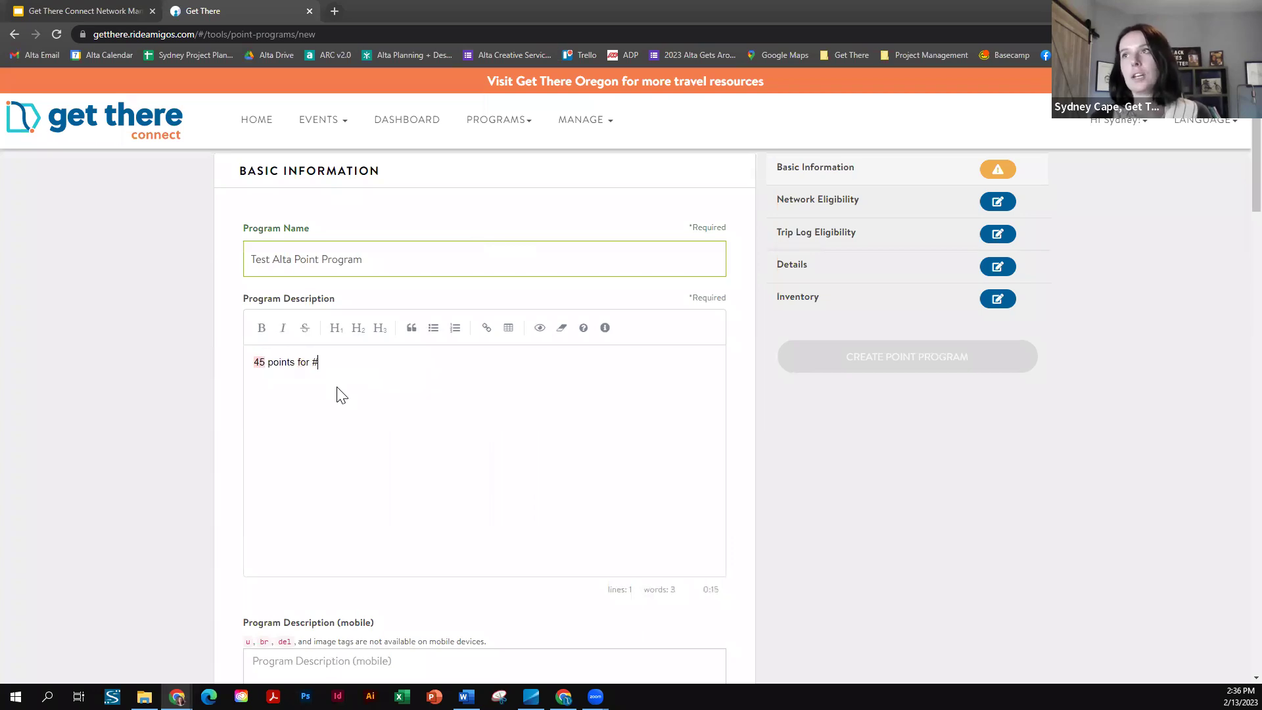
pyautogui.press('BackSpace')
pyautogui.write('$2')
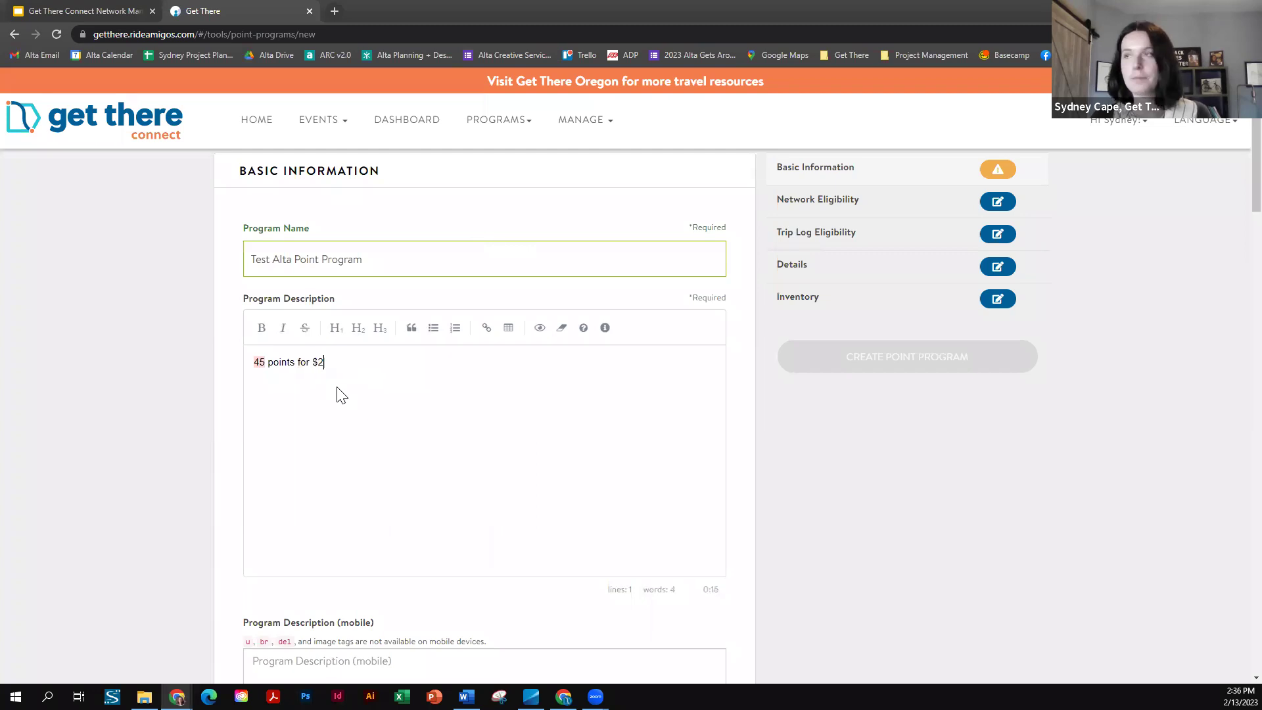
pyautogui.write('5 gift card')
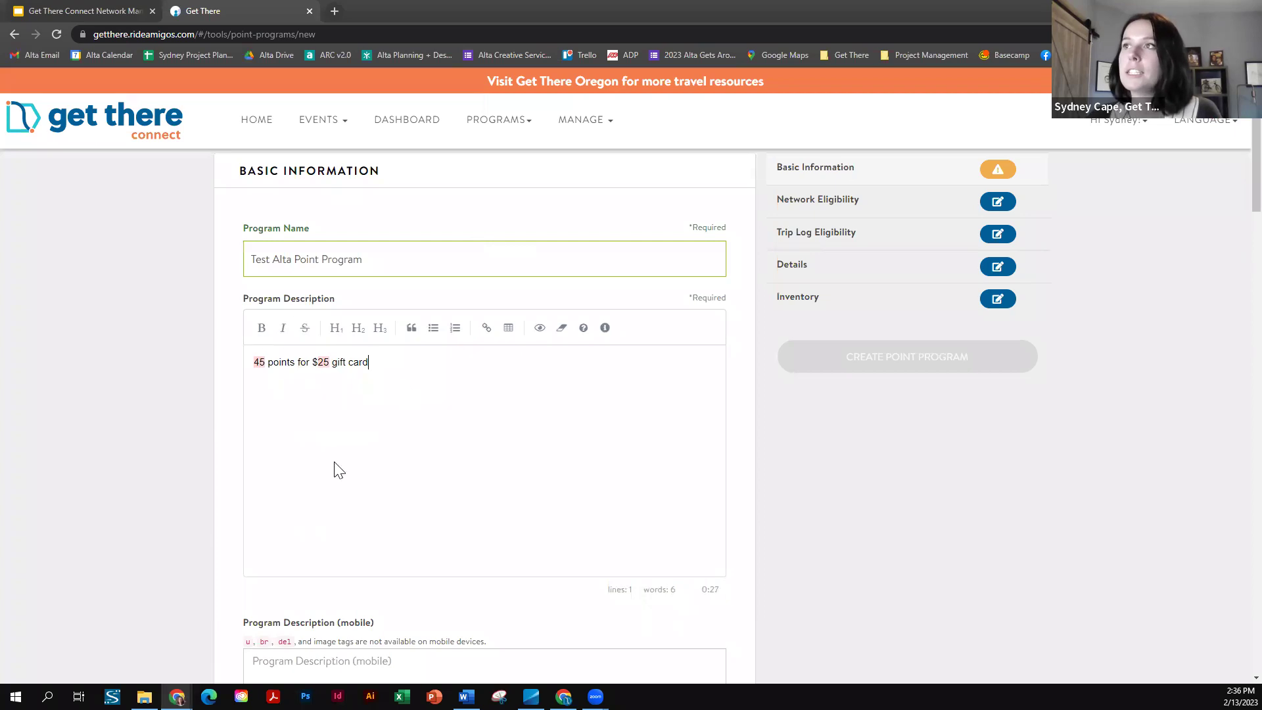
pyautogui.moveTo(391, 361); pyautogui.dragTo(223, 370)
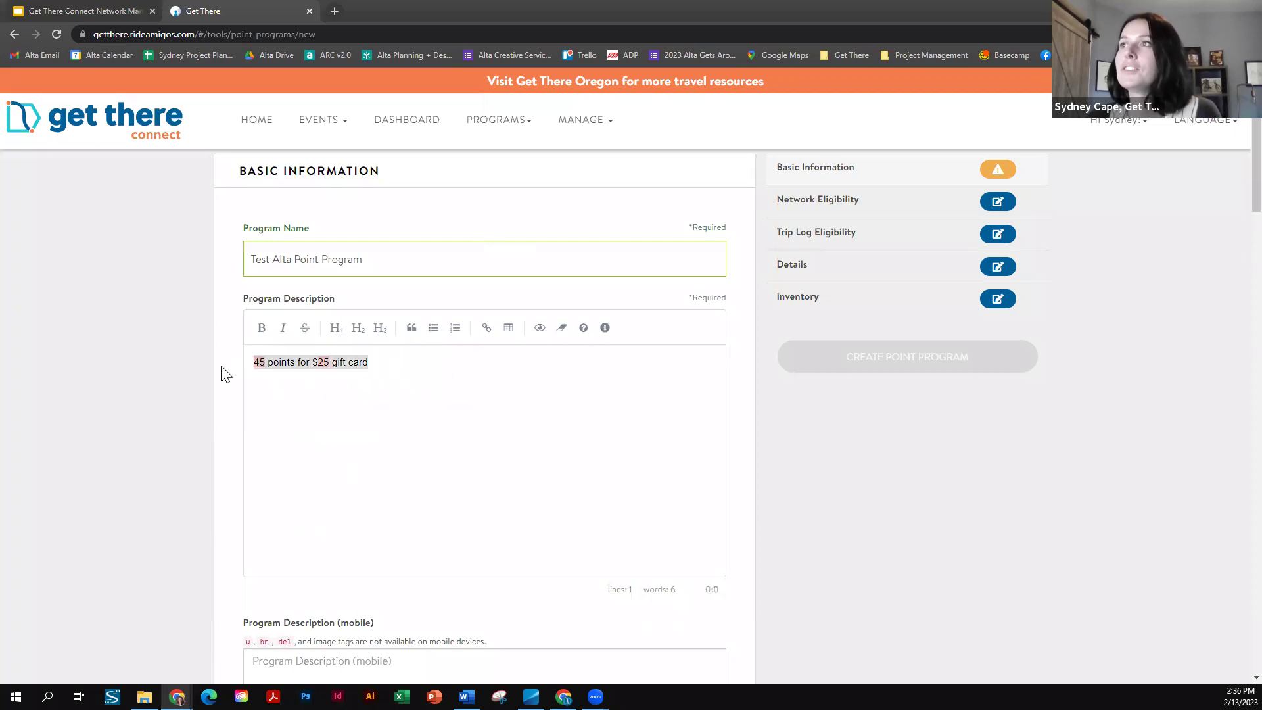
pyautogui.click(389, 361)
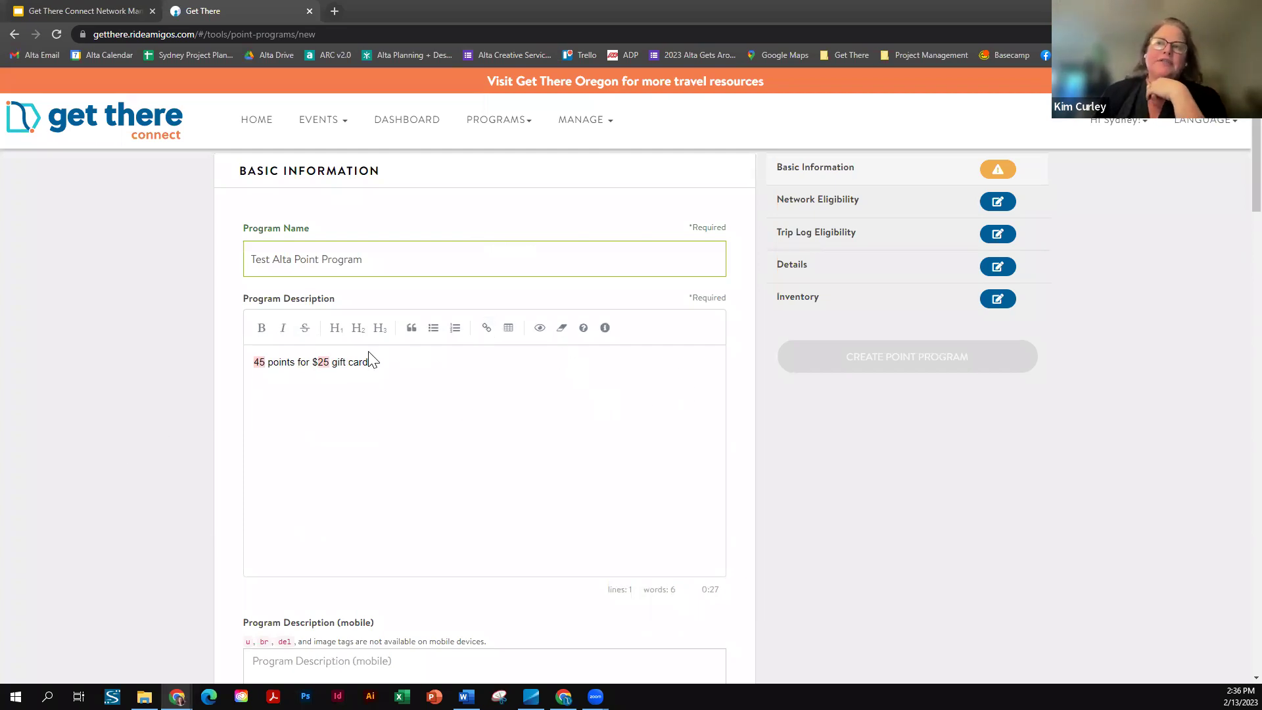
pyautogui.click(331, 362)
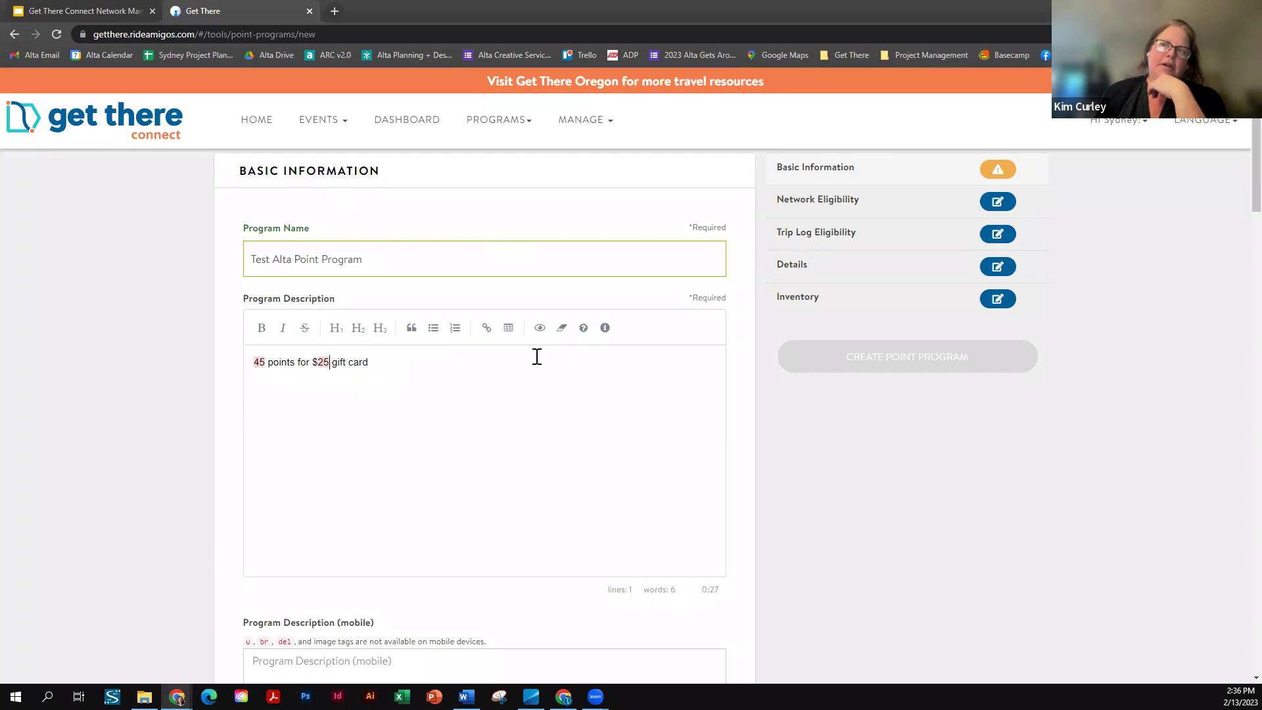
pyautogui.press('BackSpace')
pyautogui.write('0 Tango')
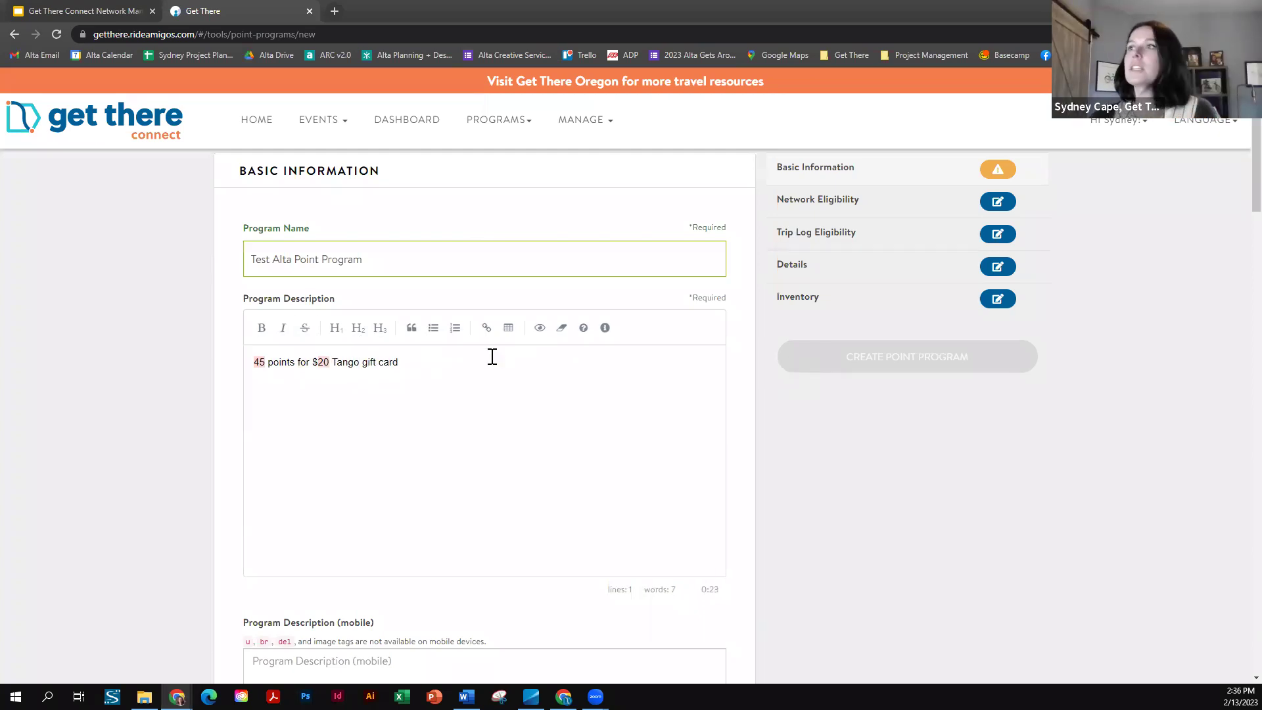
pyautogui.moveTo(475, 363); pyautogui.dragTo(255, 362)
pyautogui.click(307, 363)
pyautogui.click(445, 364)
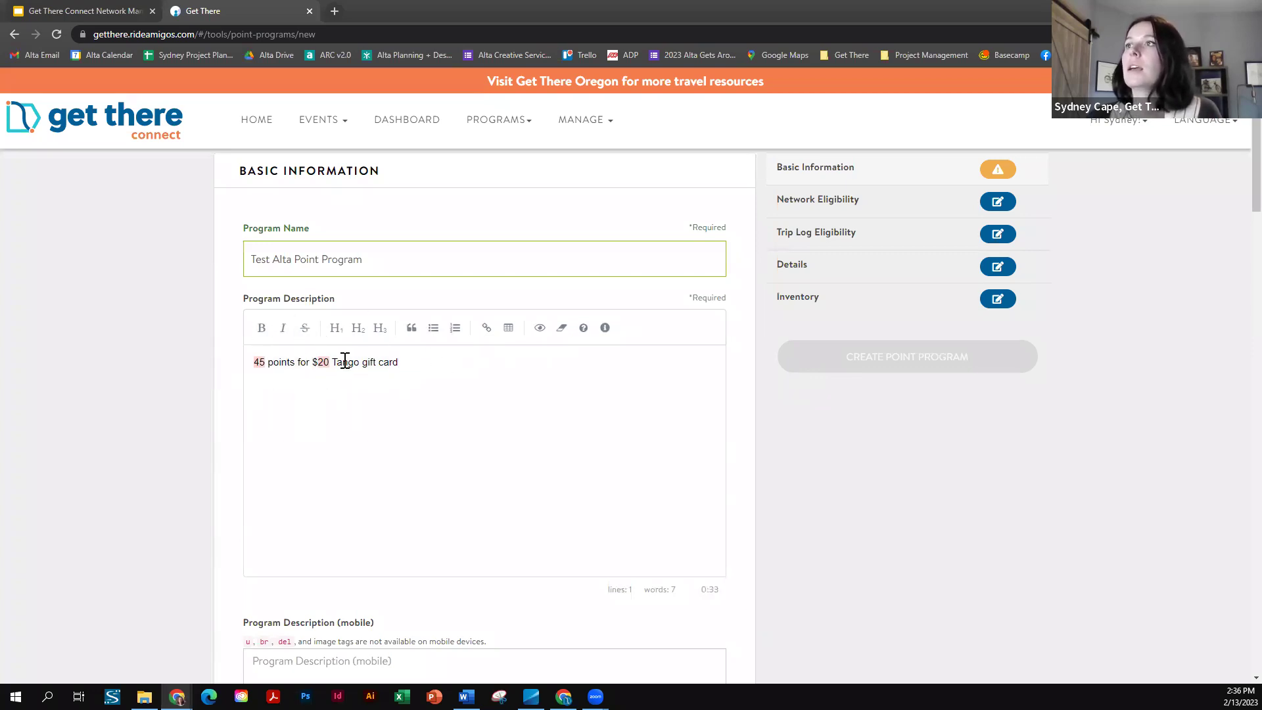
pyautogui.moveTo(402, 362); pyautogui.dragTo(225, 361)
pyautogui.click(418, 361)
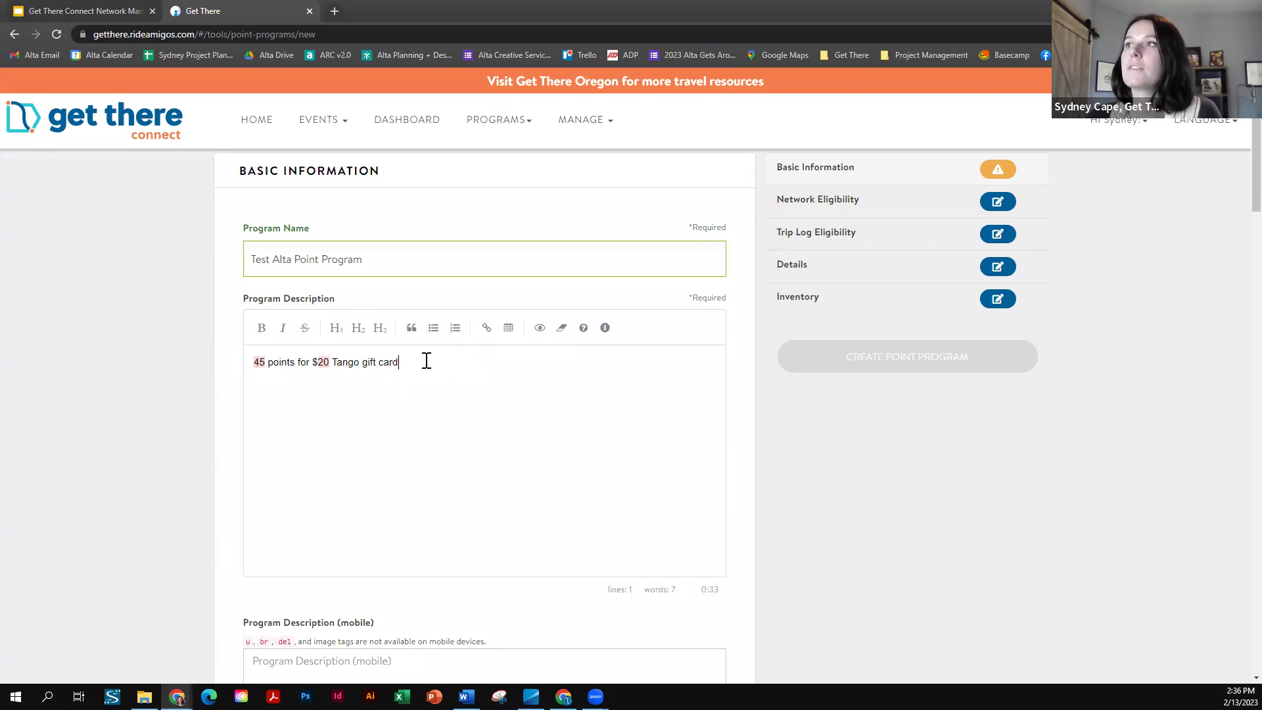
# - Check the description text, then scroll to the mobile program description field
pyautogui.scroll(-1, 394, 391)
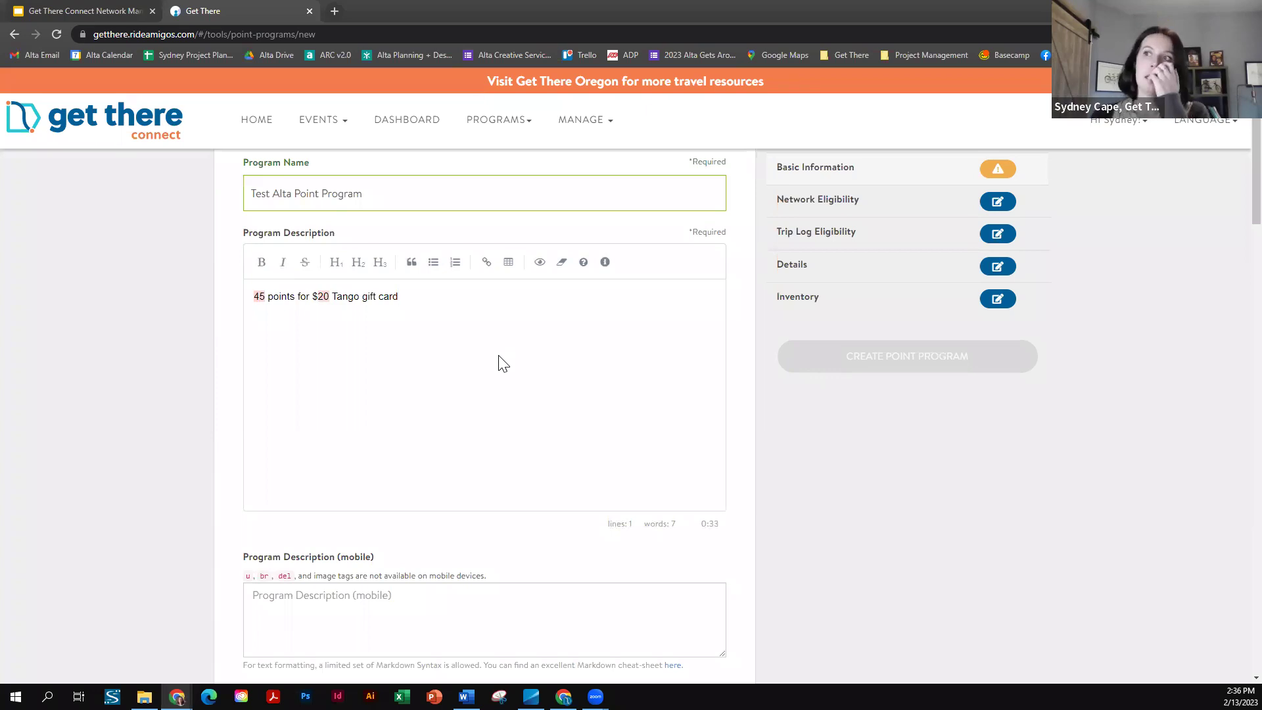
pyautogui.press('Home')
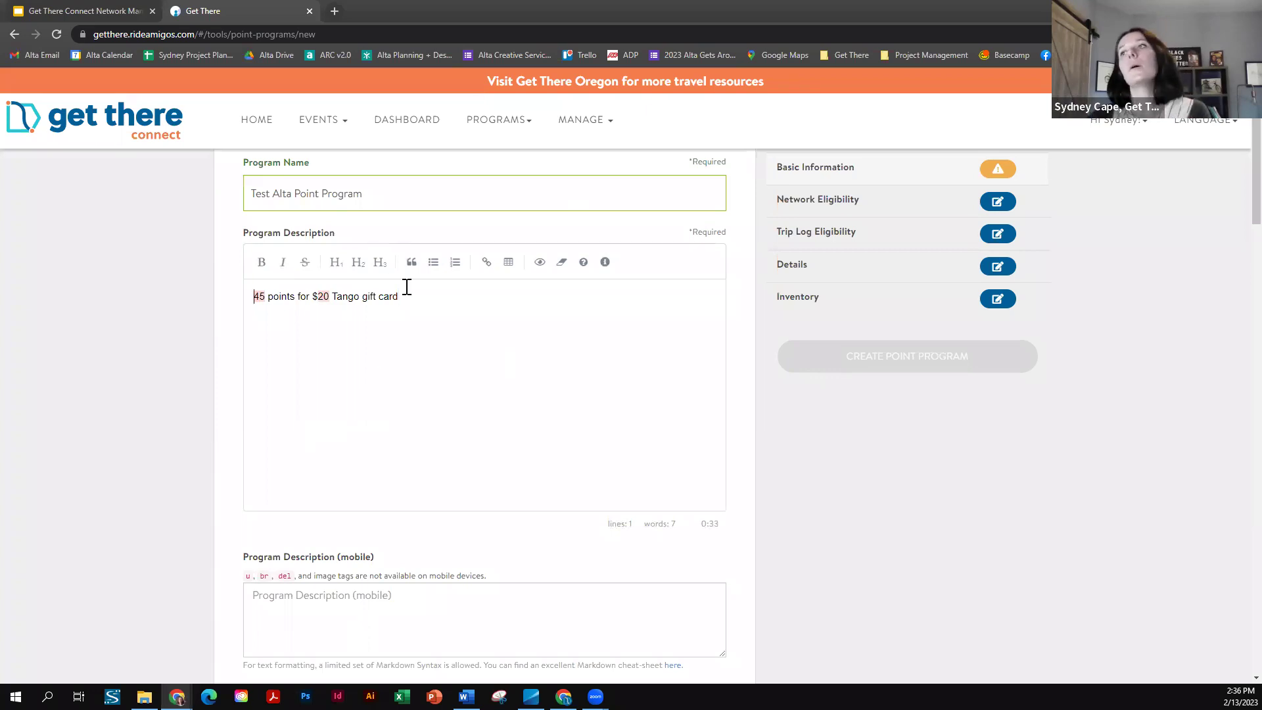
pyautogui.press('End')
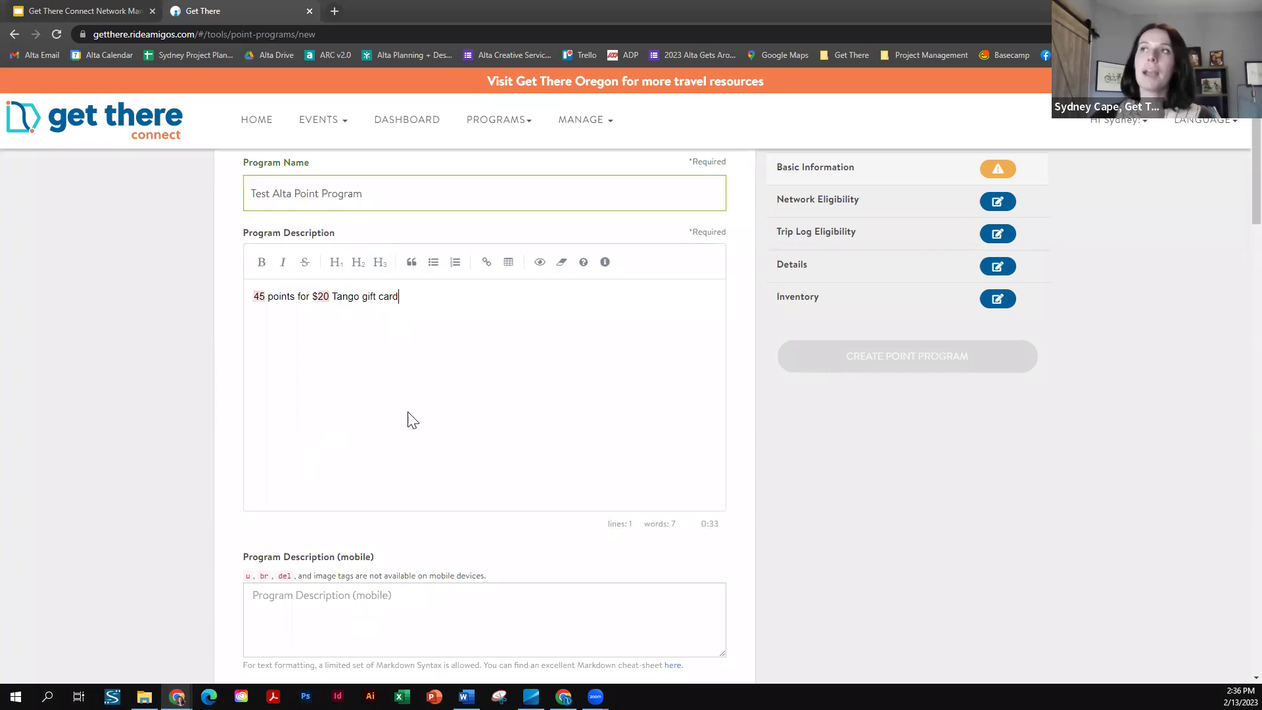
pyautogui.scroll(-2, 378, 392)
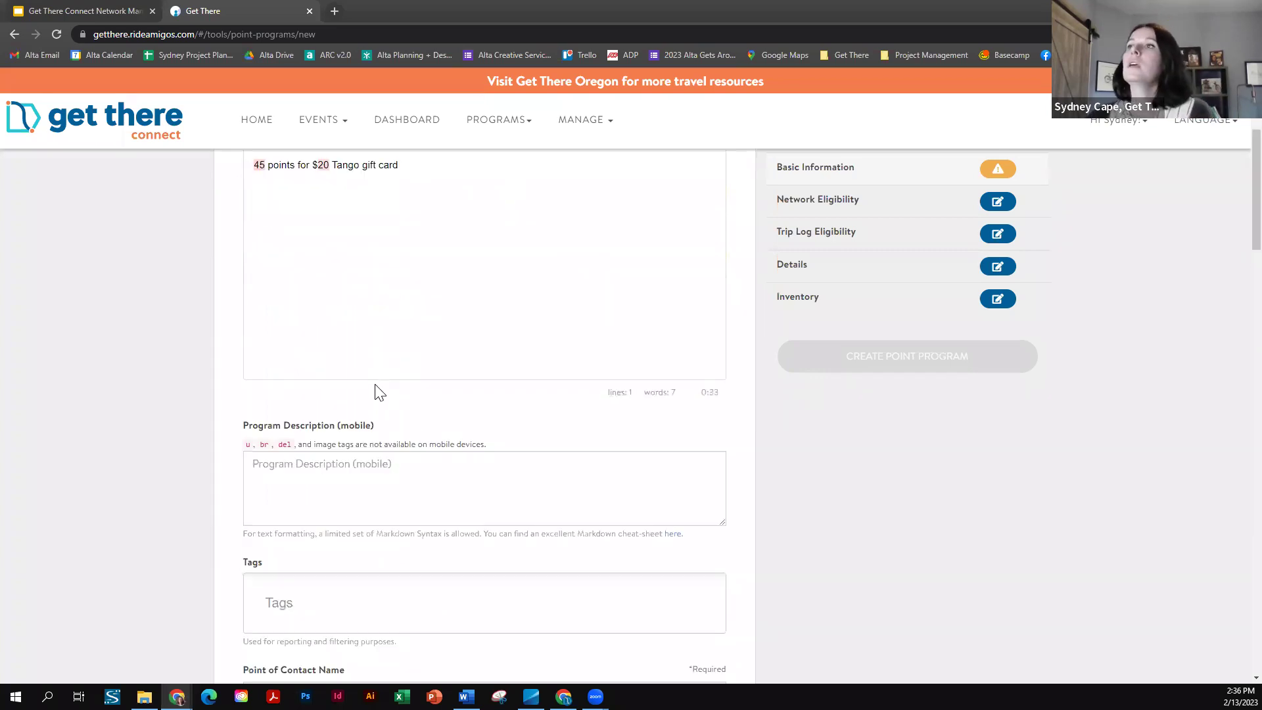
pyautogui.scroll(-2, 398, 279)
pyautogui.scroll(-1, 347, 192)
pyautogui.click(319, 276)
pyautogui.scroll(5, 368, 283)
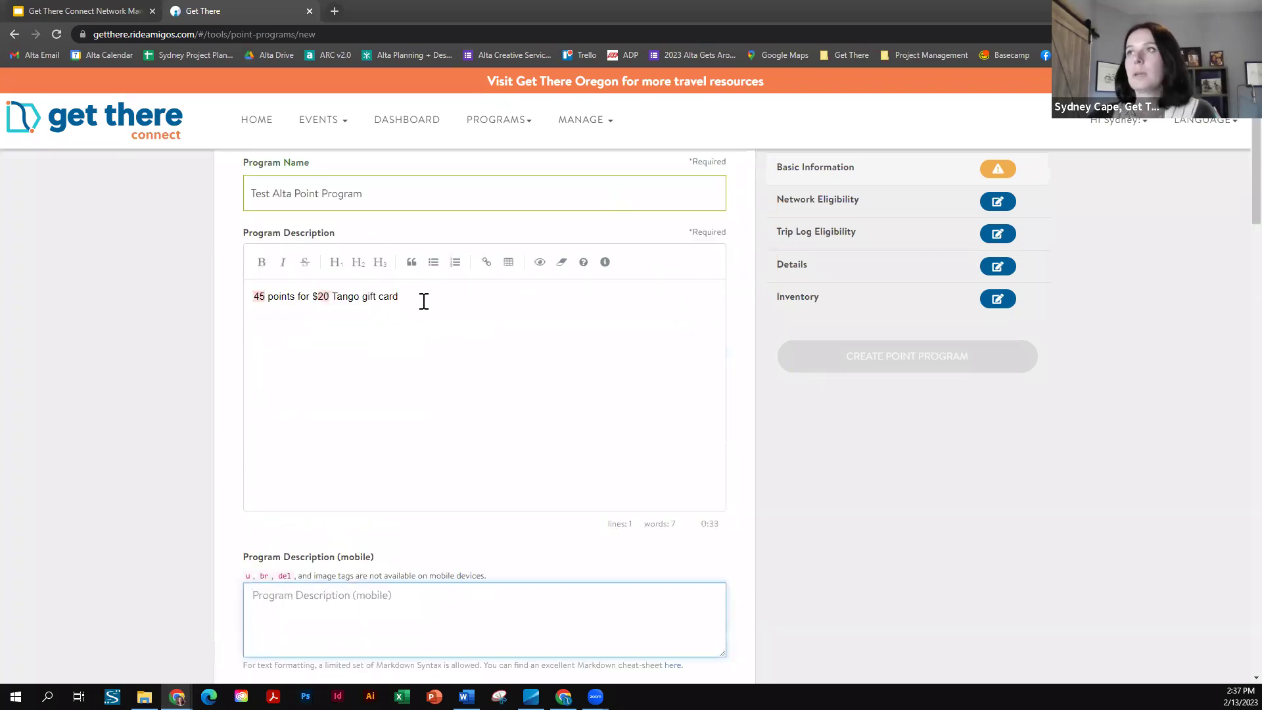
pyautogui.scroll(-4, 206, 329)
pyautogui.scroll(-2, 217, 338)
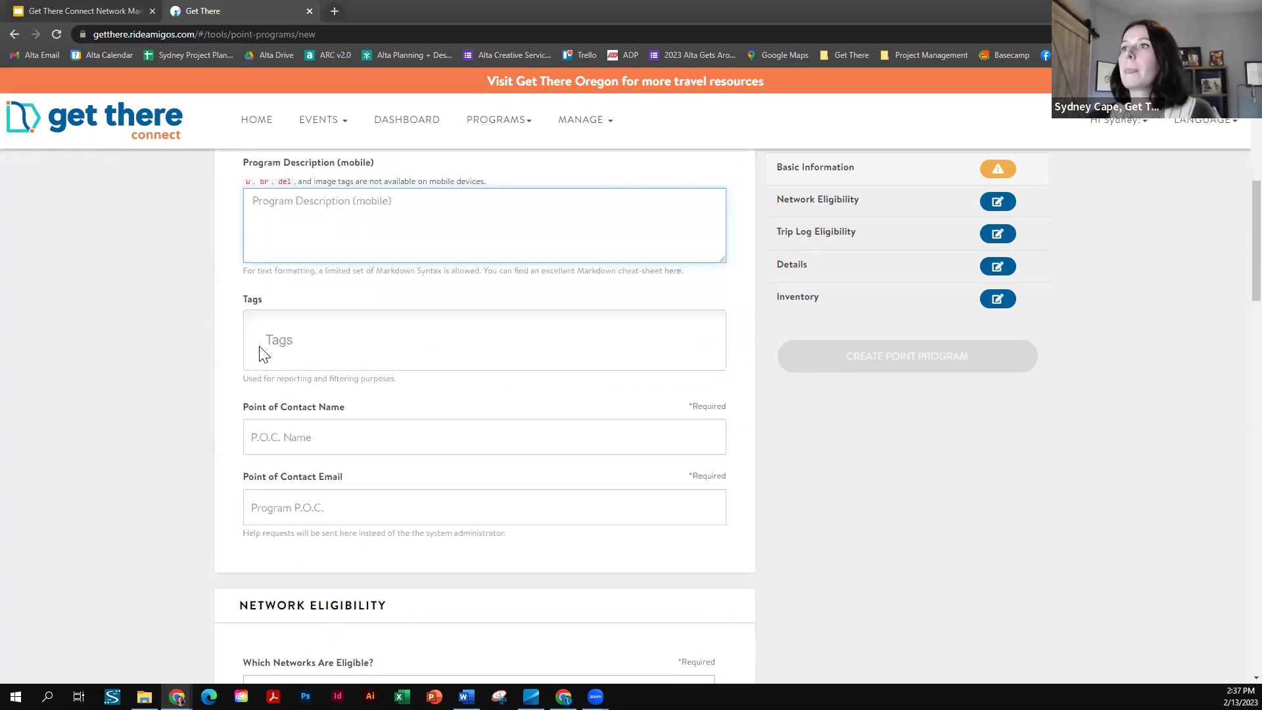
pyautogui.scroll(-2, 460, 322)
# - Click into the tags field and clear accidental text highlights without adding tags
pyautogui.click(323, 224)
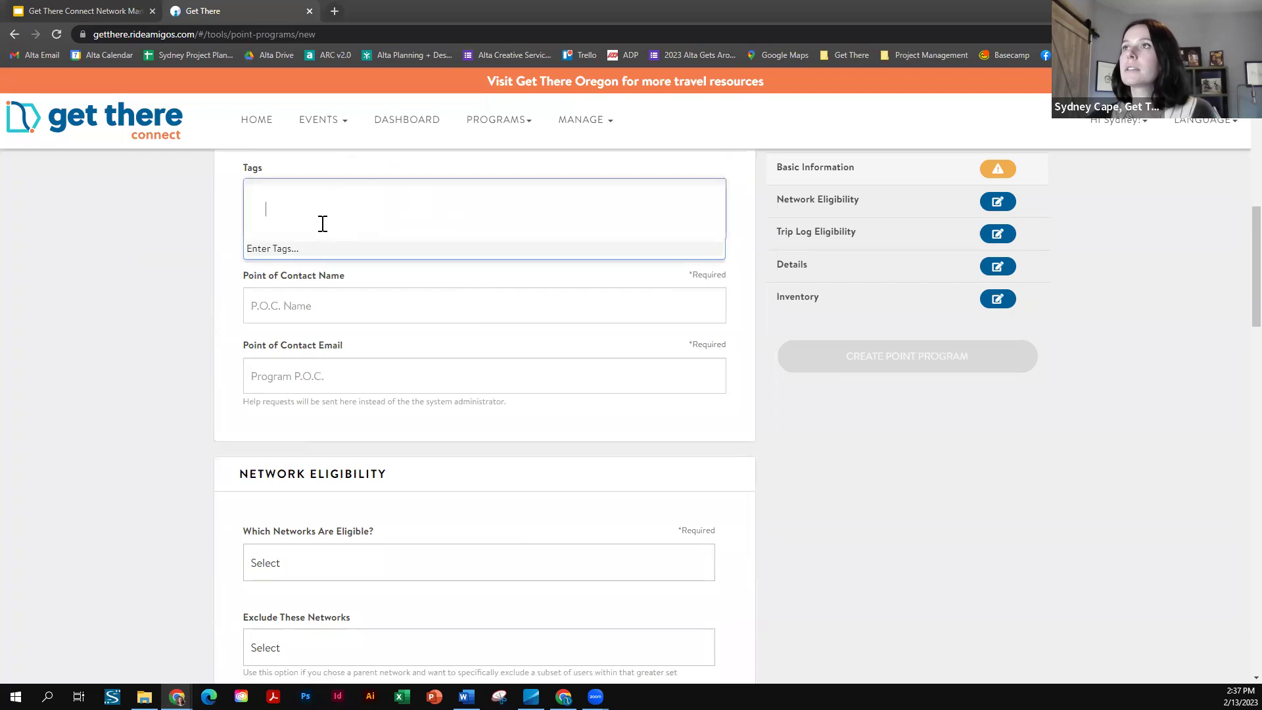
pyautogui.click(251, 245)
pyautogui.scroll(2, 143, 284)
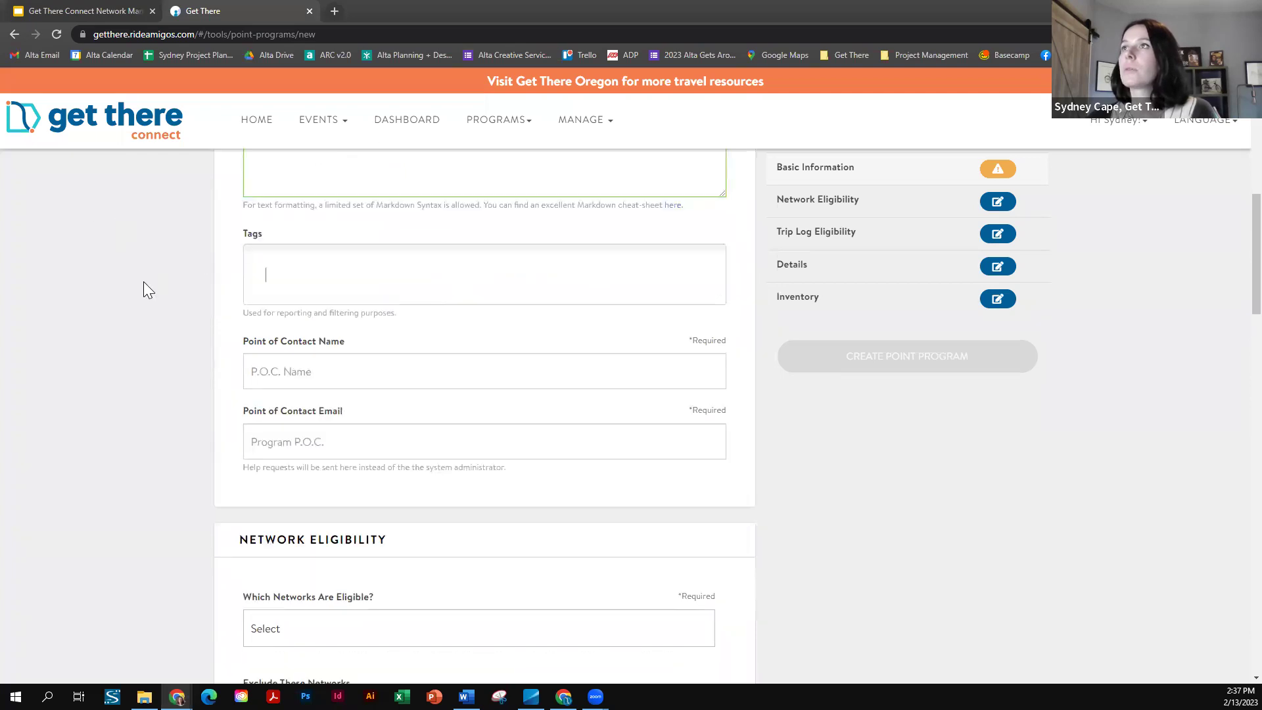
pyautogui.moveTo(249, 379); pyautogui.dragTo(409, 388)
pyautogui.click(409, 388)
pyautogui.scroll(-1, 389, 372)
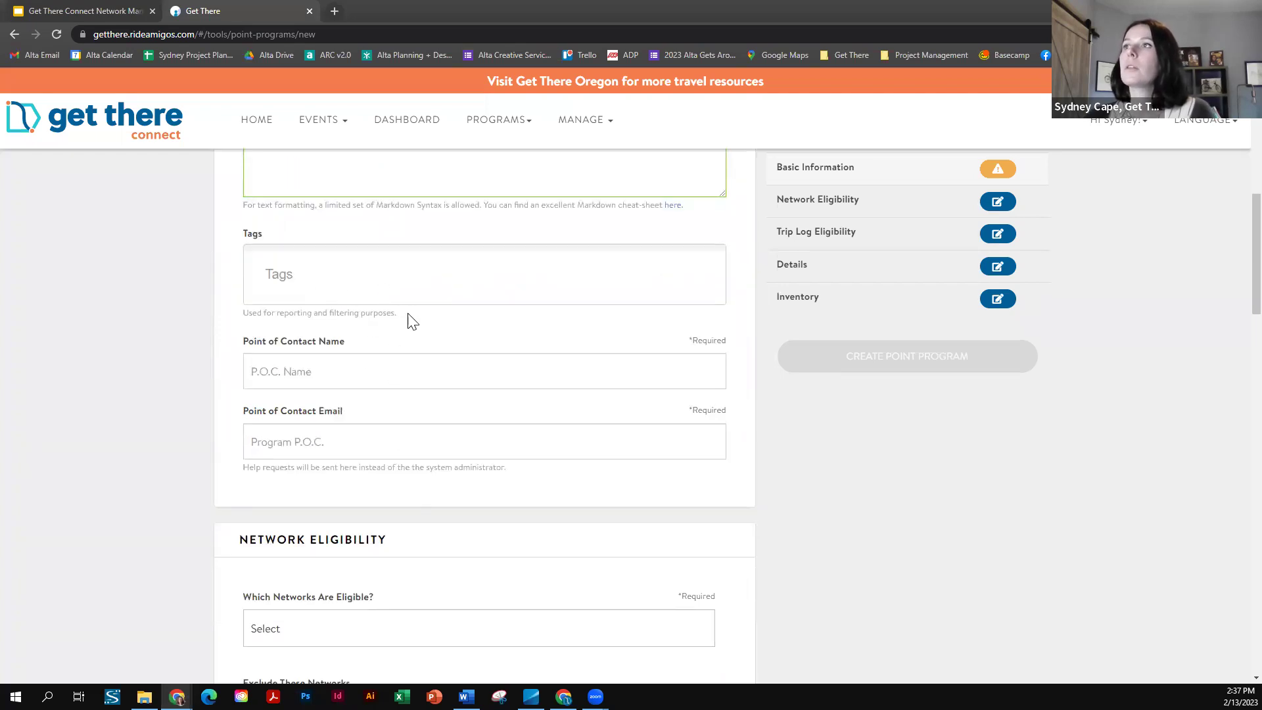
pyautogui.tripleClick(236, 319)
pyautogui.click(470, 320)
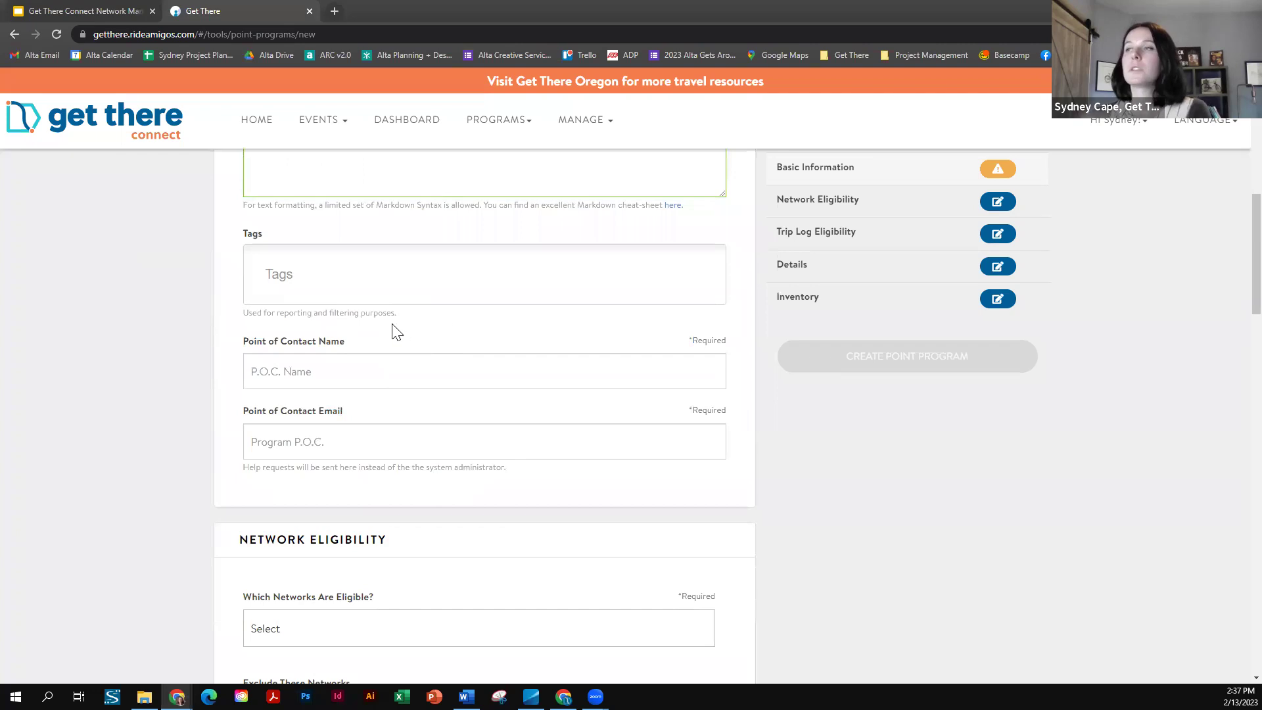
pyautogui.scroll(-1, 385, 360)
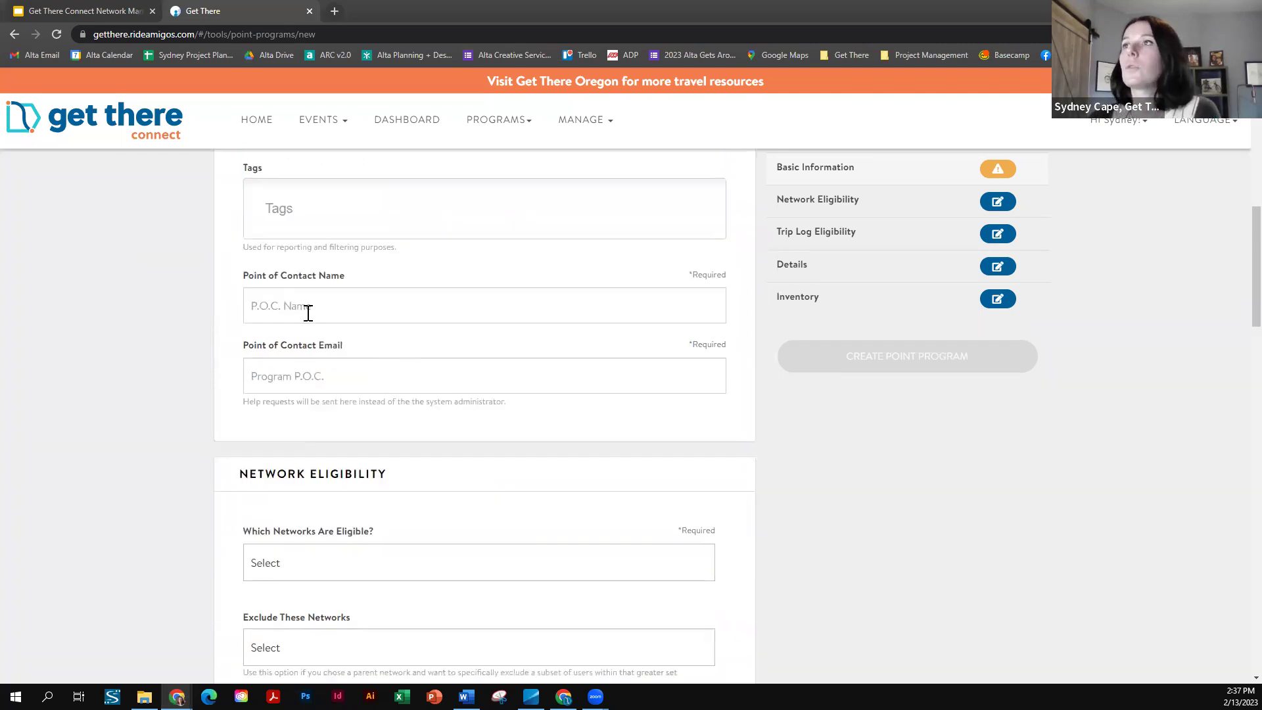
# - Enter the point-of-contact name and e-mail address, correcting the e-mail typos
pyautogui.click(369, 306)
pyautogui.press('Tab')
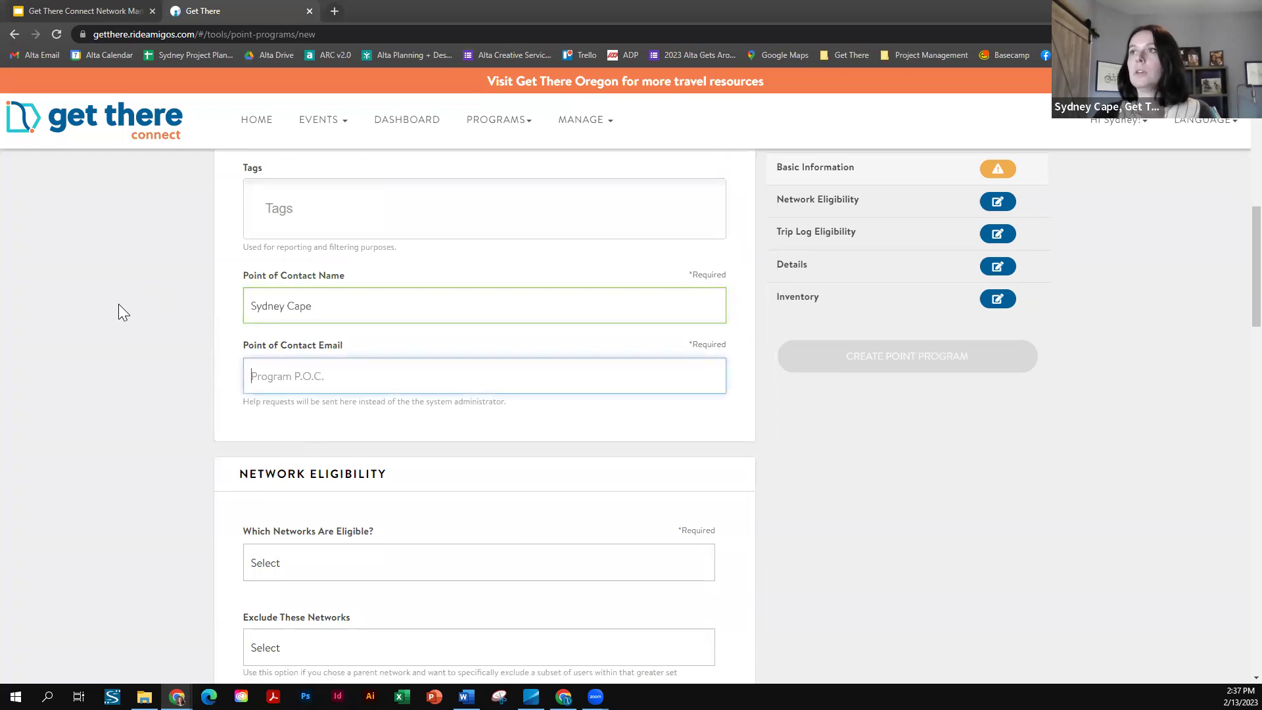
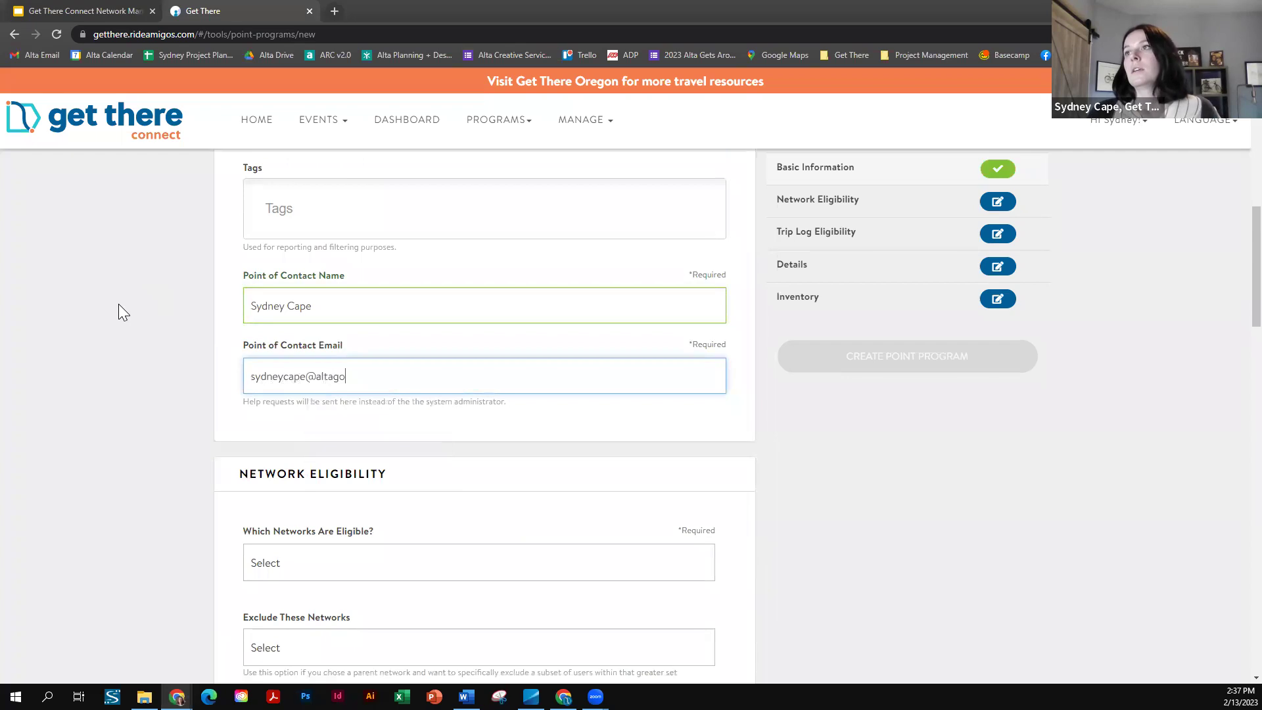
pyautogui.click(138, 385)
pyautogui.scroll(-3, 143, 388)
# - Pick Alta Planning + Design as the eligible network and leave excluded networks empty
pyautogui.click(372, 365)
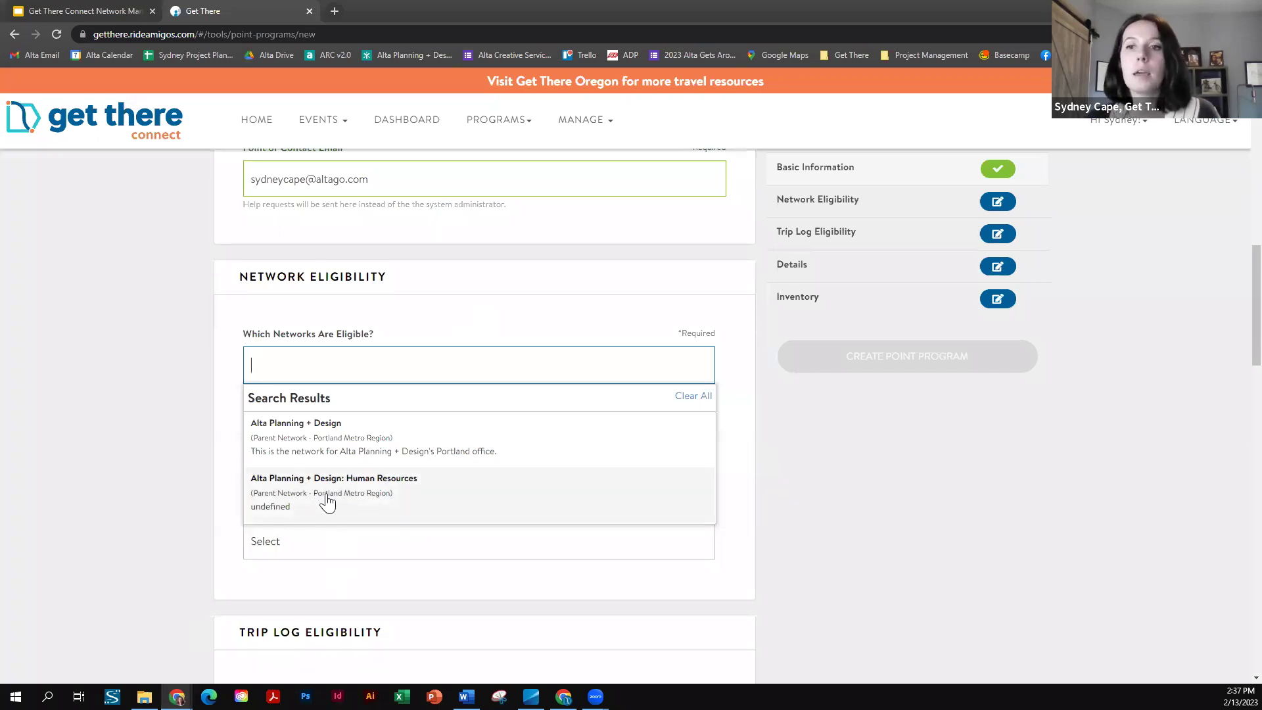
pyautogui.click(335, 443)
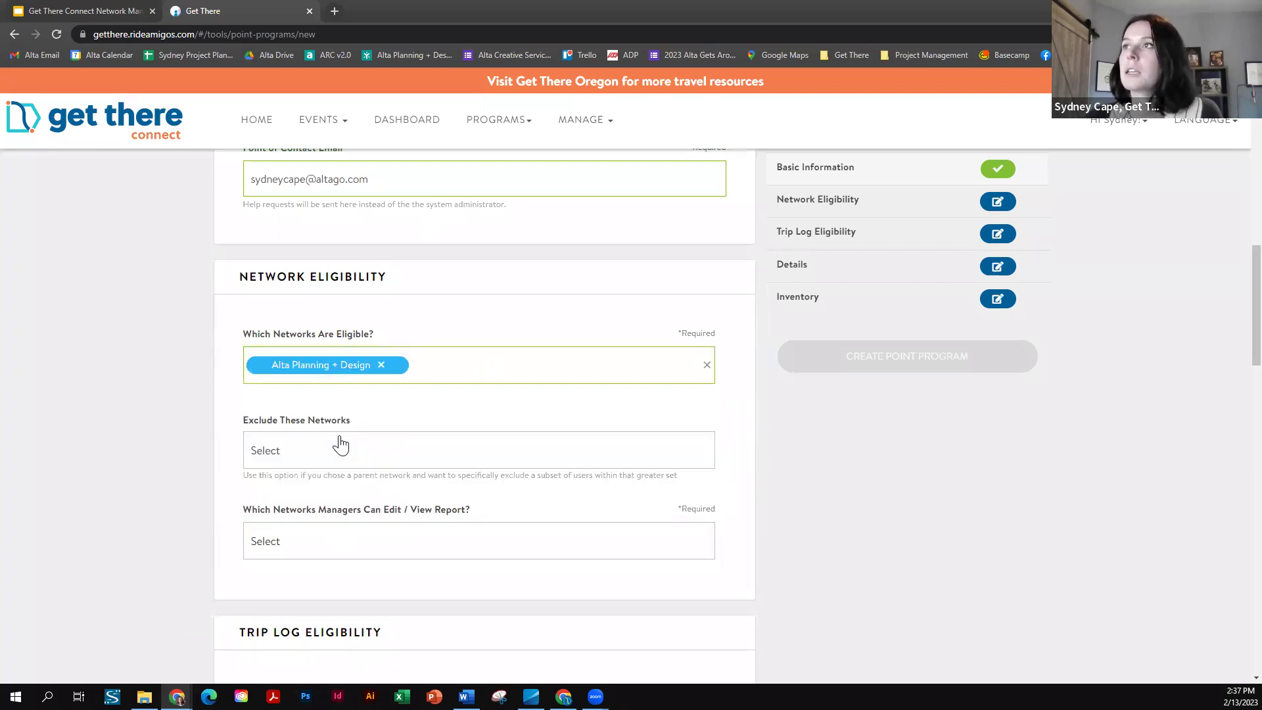
pyautogui.scroll(-1, 447, 295)
pyautogui.click(280, 388)
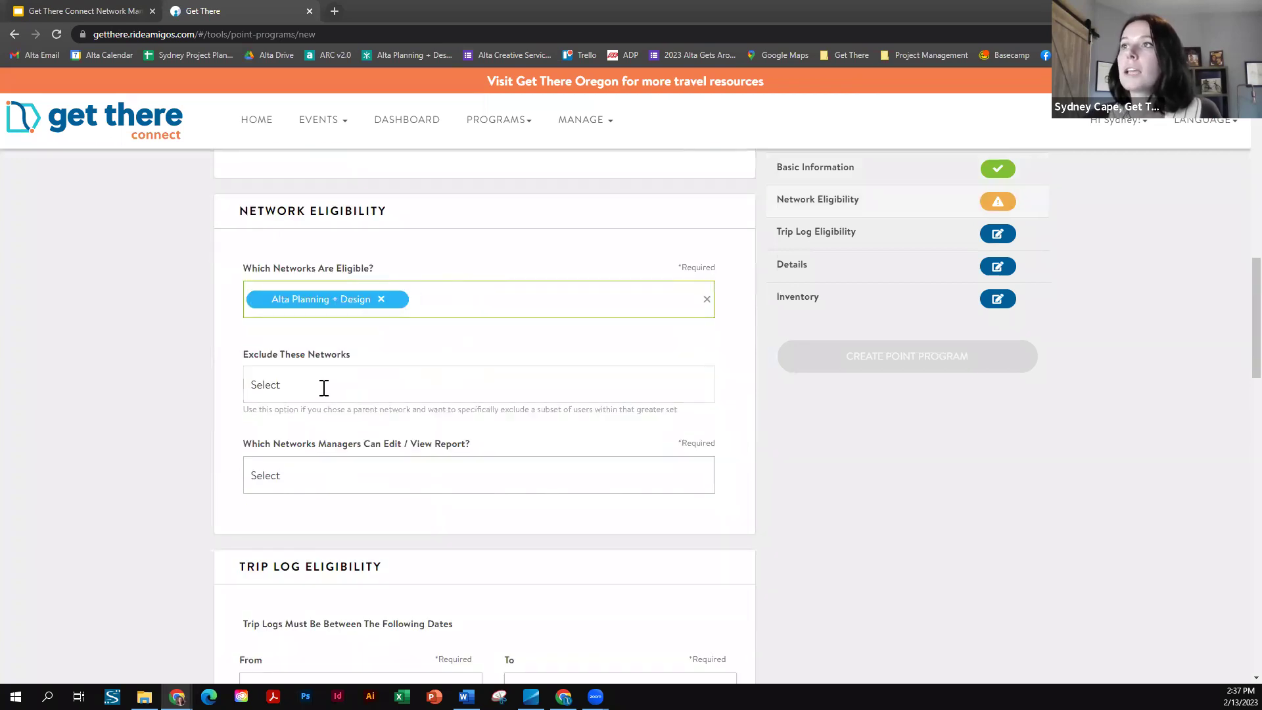
pyautogui.click(124, 387)
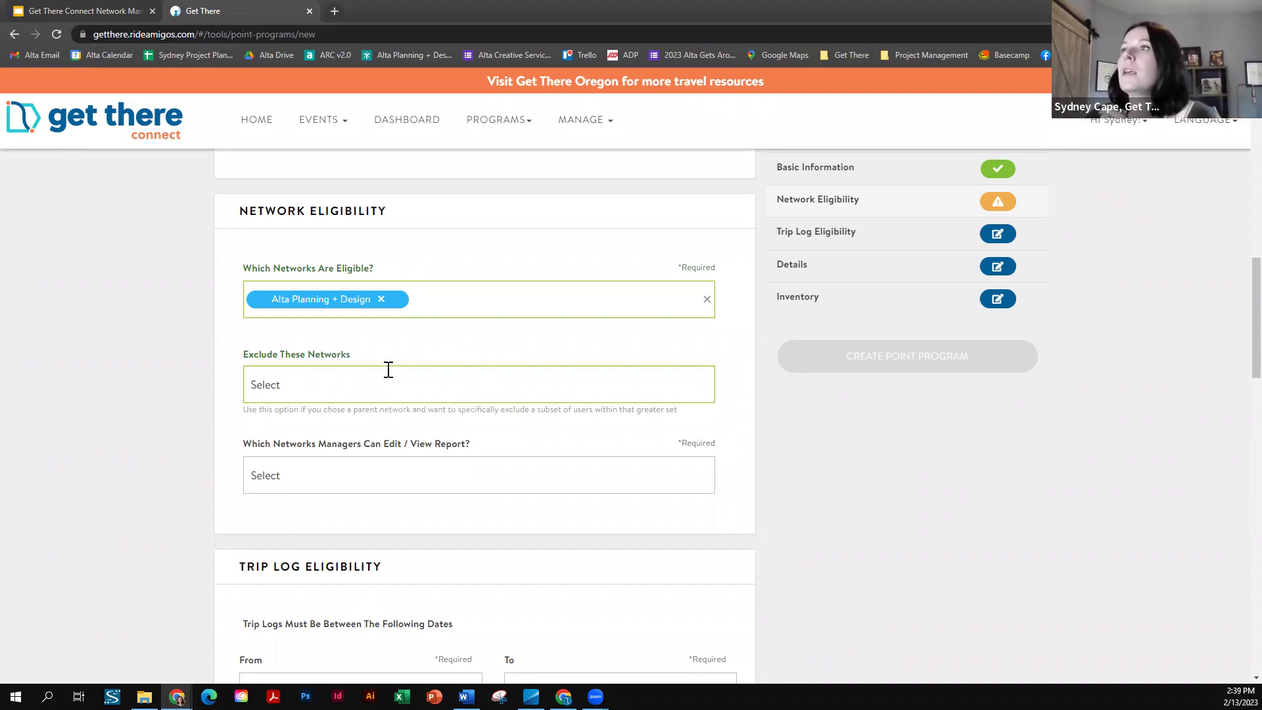
pyautogui.scroll(-3, 486, 365)
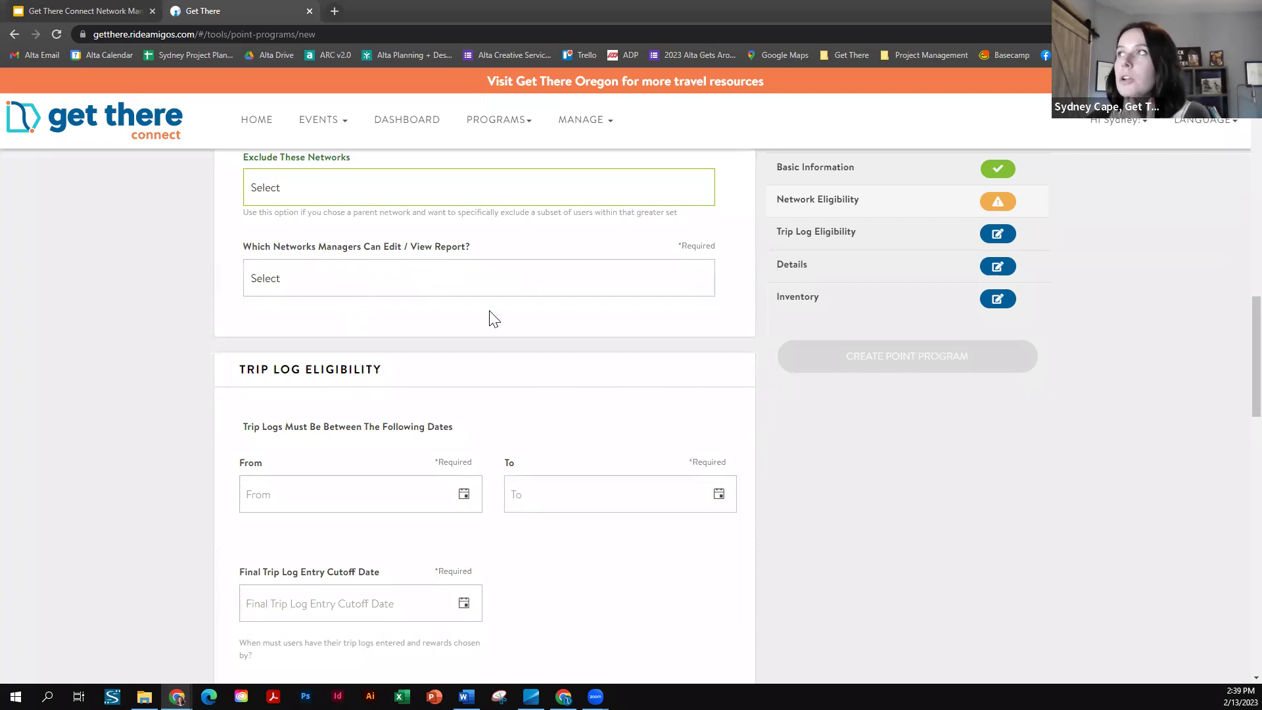
# - Set the trip log From date to March 1, 2023
pyautogui.scroll(-1, 391, 309)
pyautogui.scroll(-2, 391, 305)
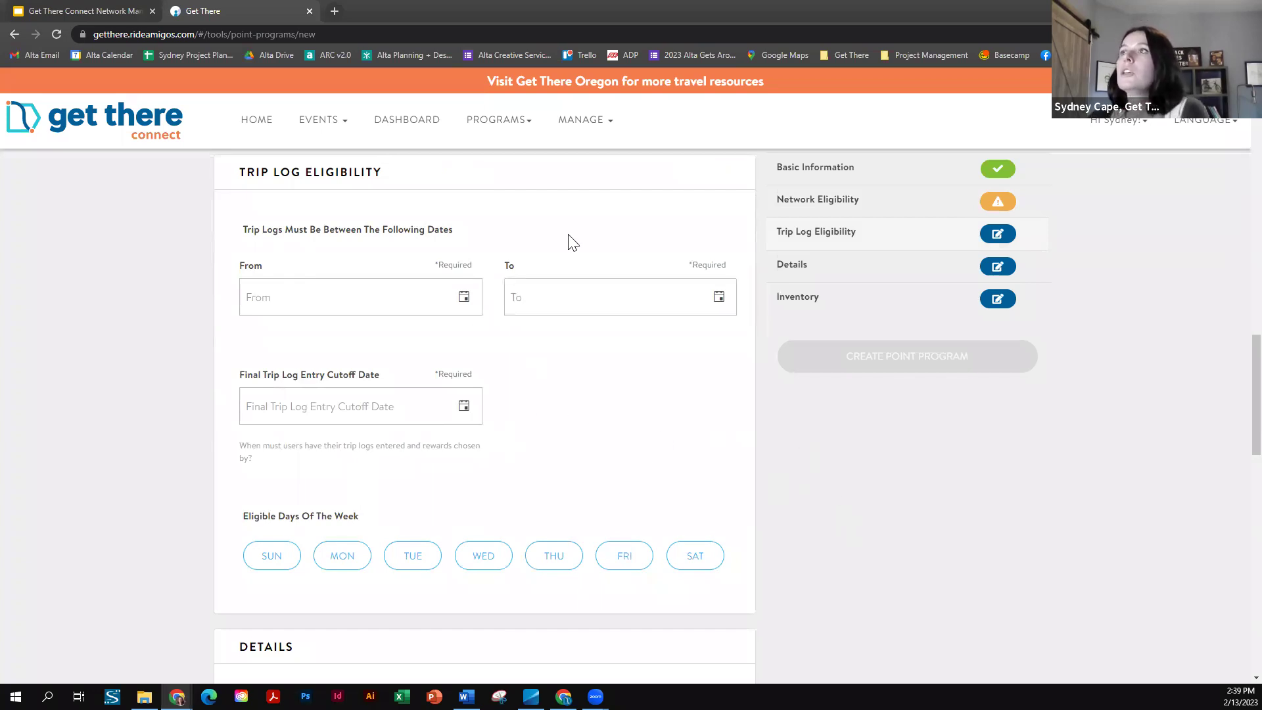
pyautogui.click(463, 309)
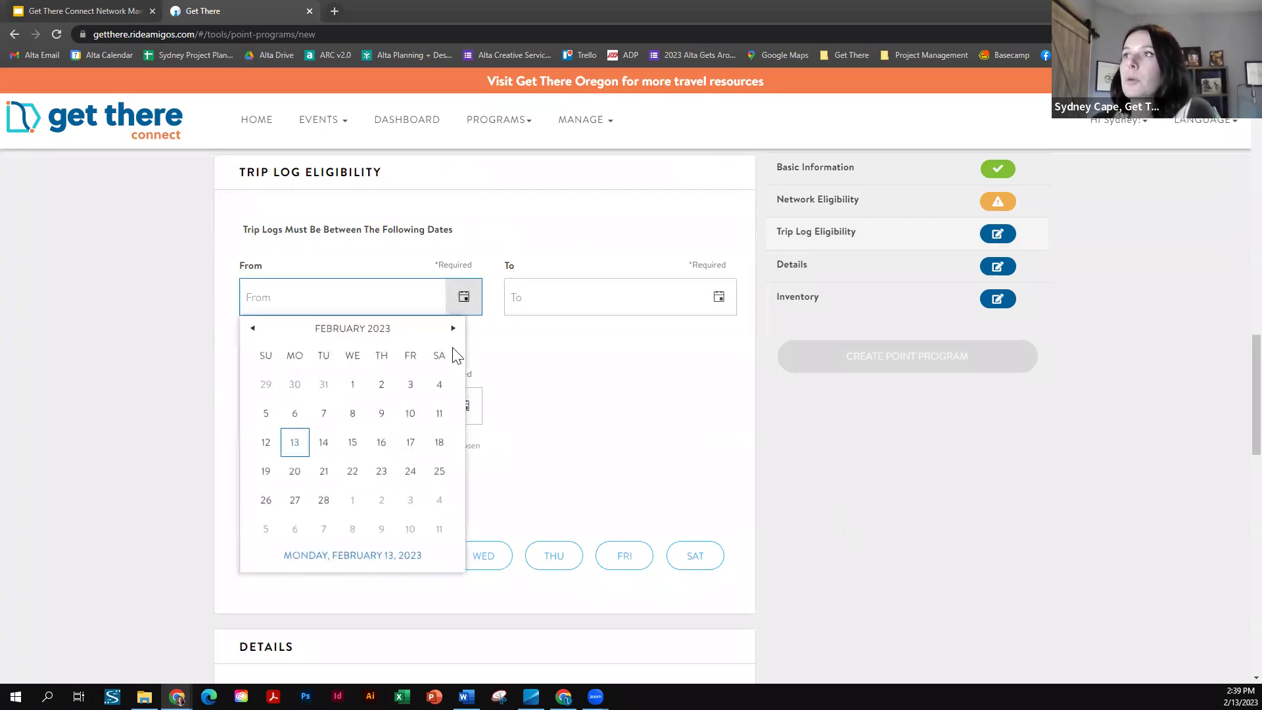
pyautogui.click(453, 329)
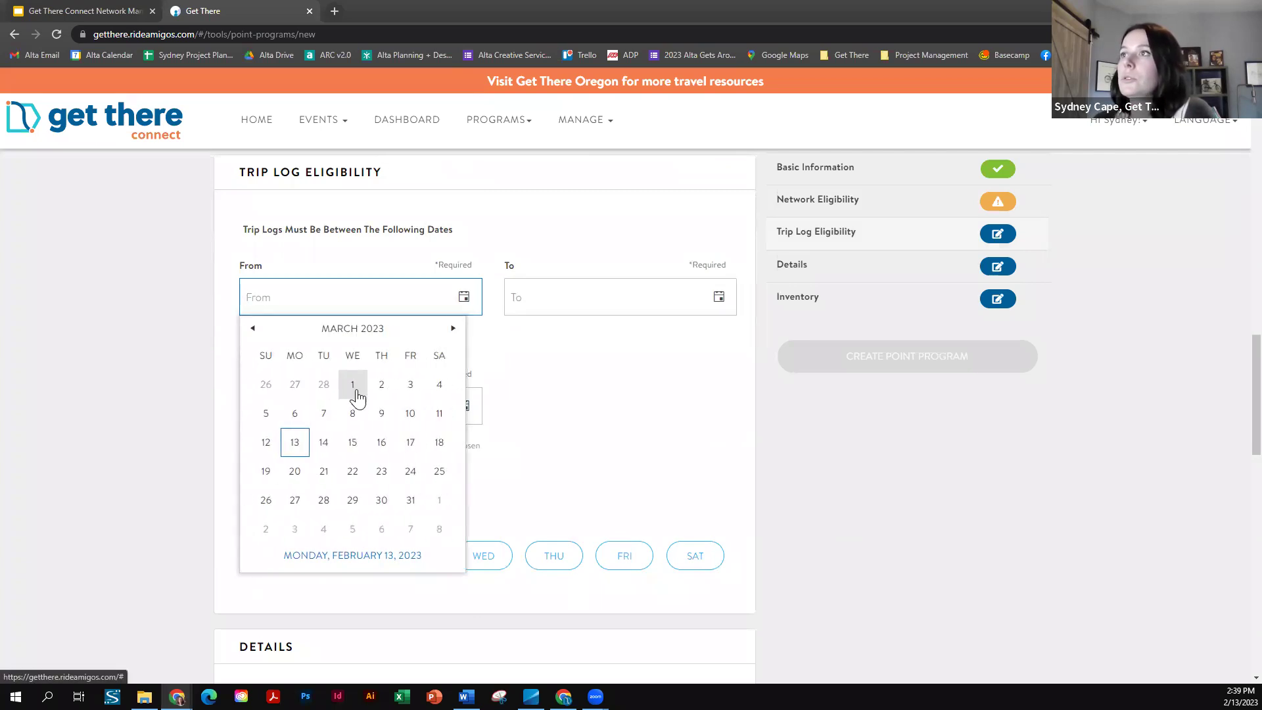
pyautogui.click(353, 387)
pyautogui.click(463, 297)
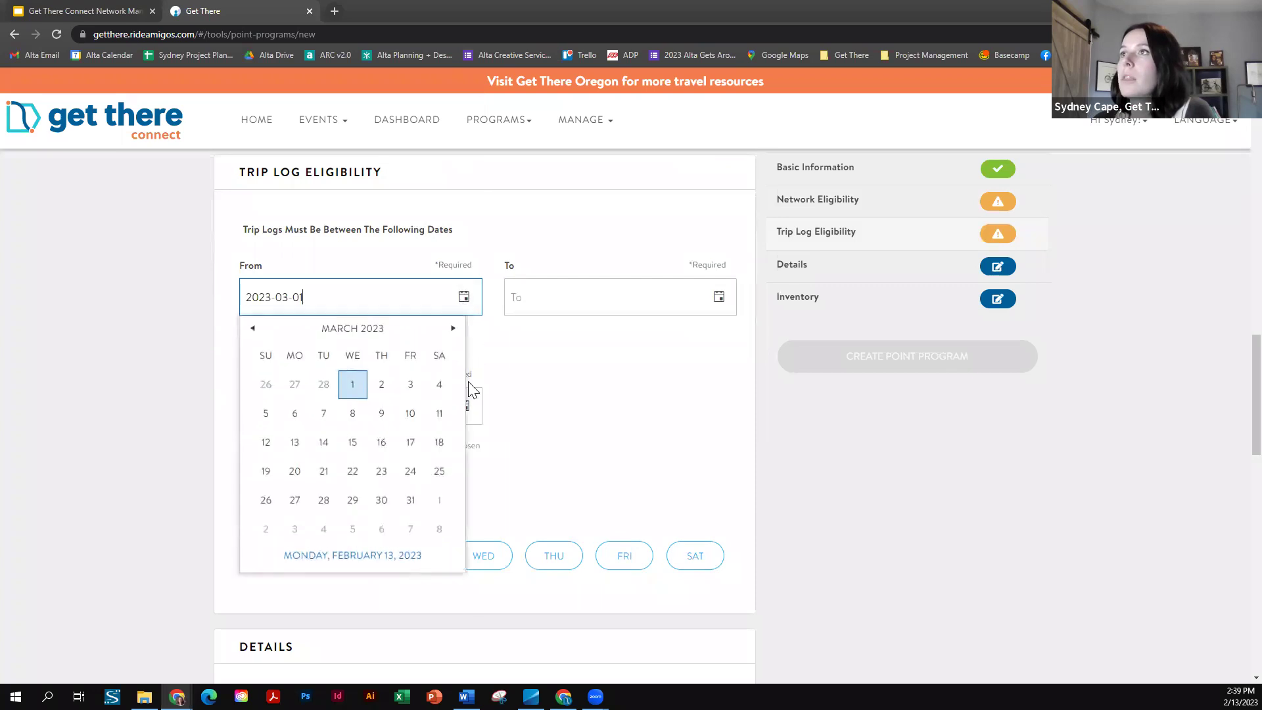
pyautogui.click(453, 330)
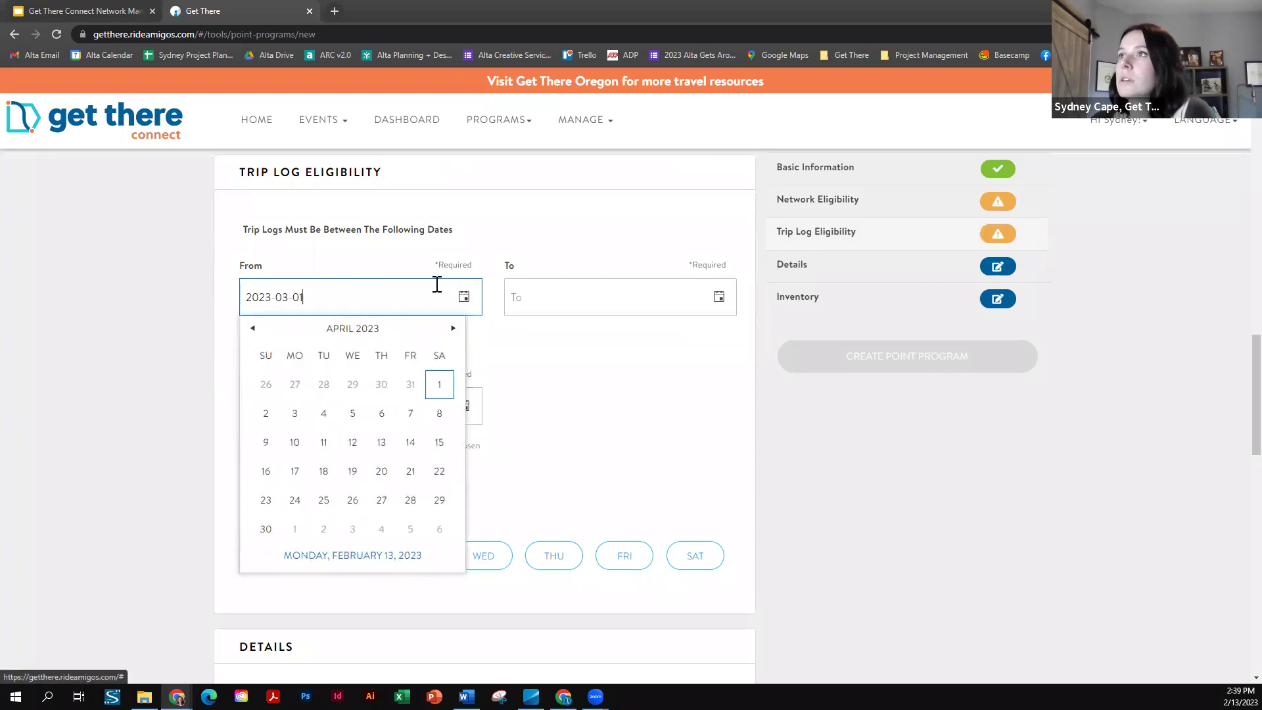
pyautogui.click(646, 327)
# - Set the trip log To date to June 1, 2023
pyautogui.click(719, 297)
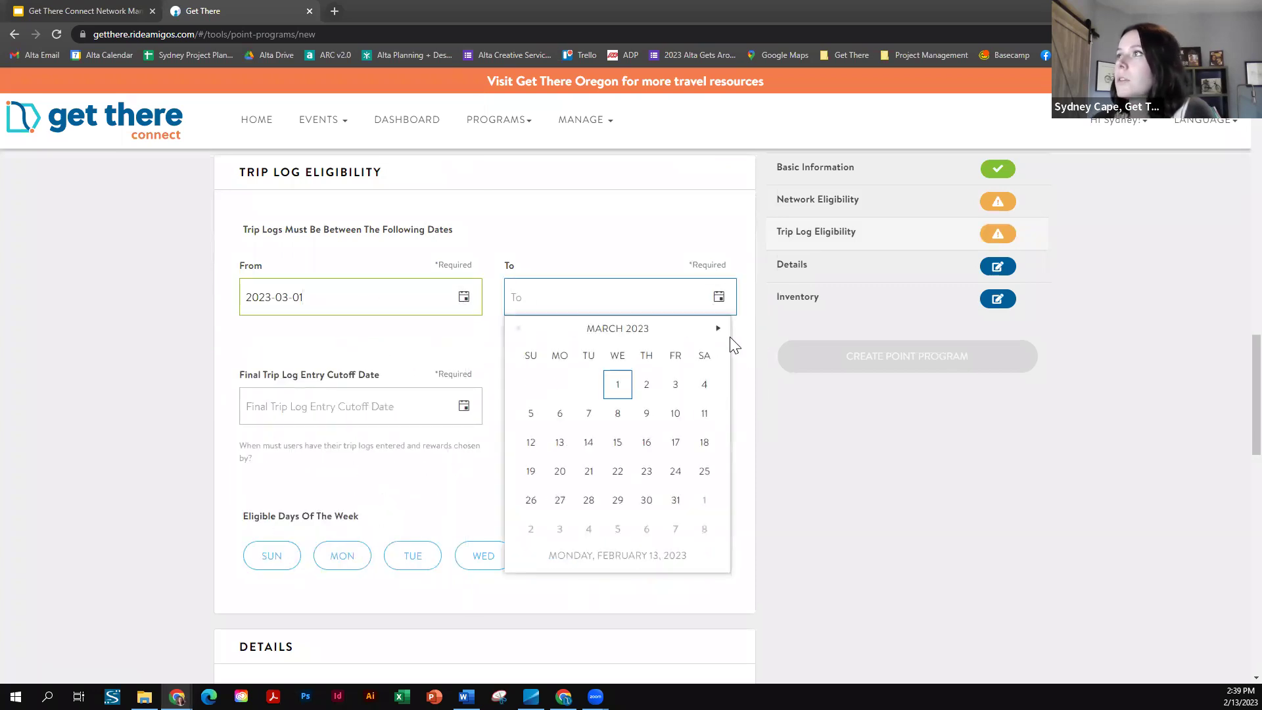
pyautogui.click(719, 329)
pyautogui.click(718, 329)
pyautogui.click(718, 329)
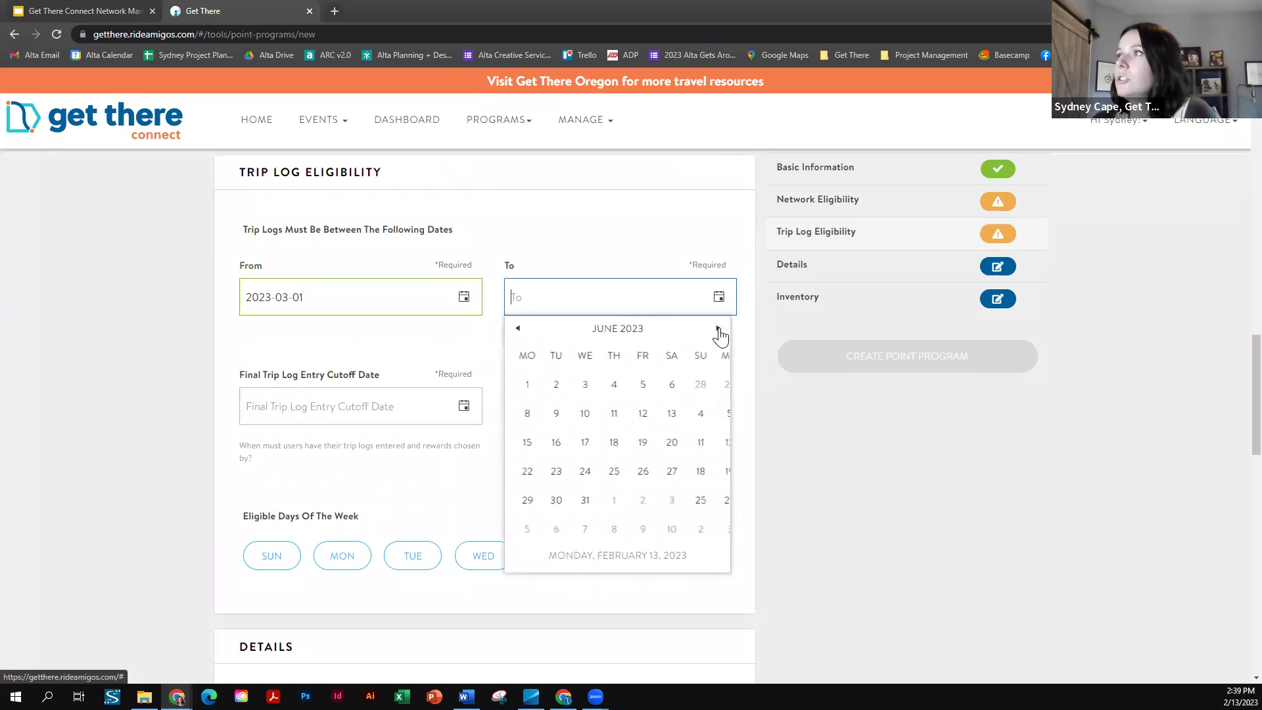
pyautogui.click(645, 386)
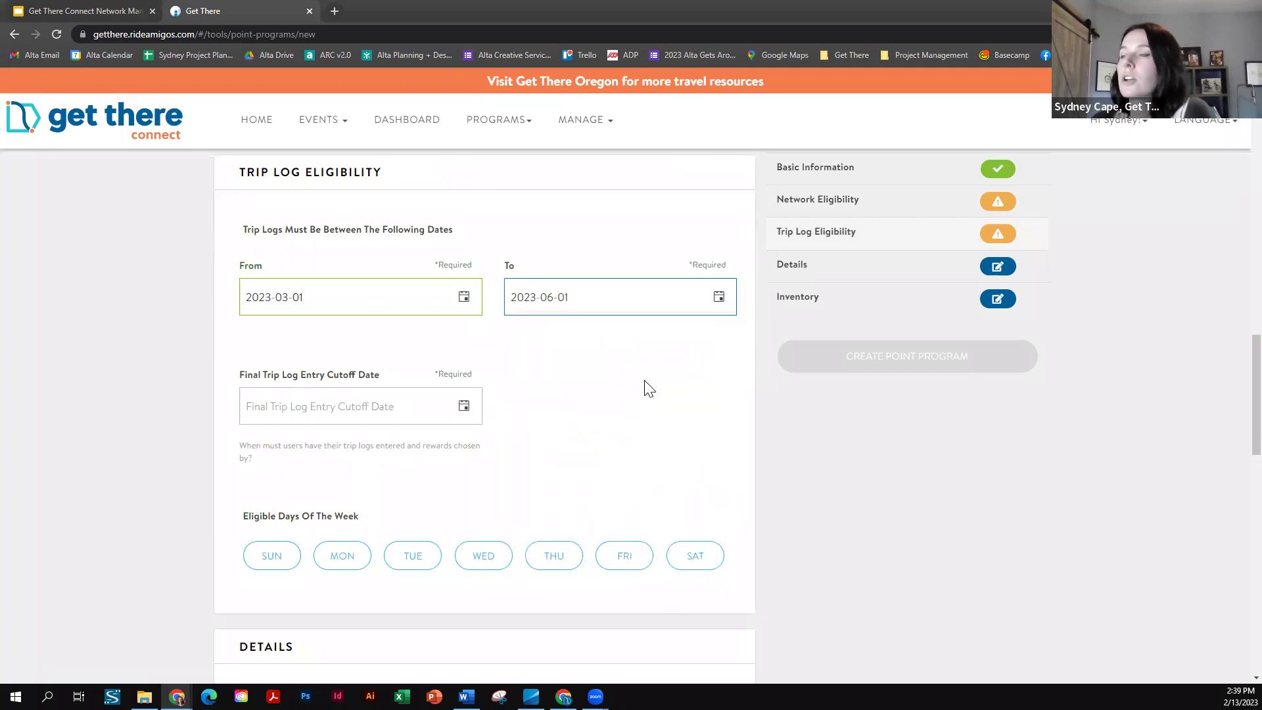
# - Set the final trip log entry cutoff date to June 16, 2023
pyautogui.scroll(-1, 535, 380)
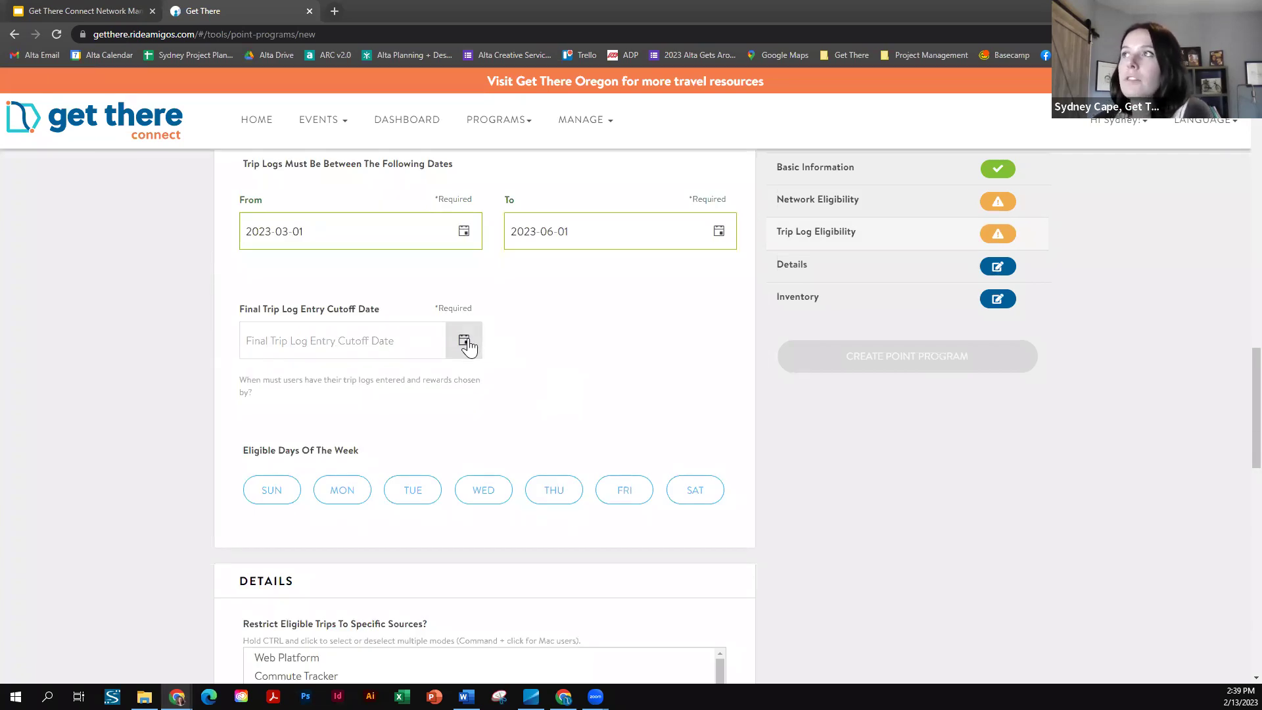
pyautogui.click(466, 345)
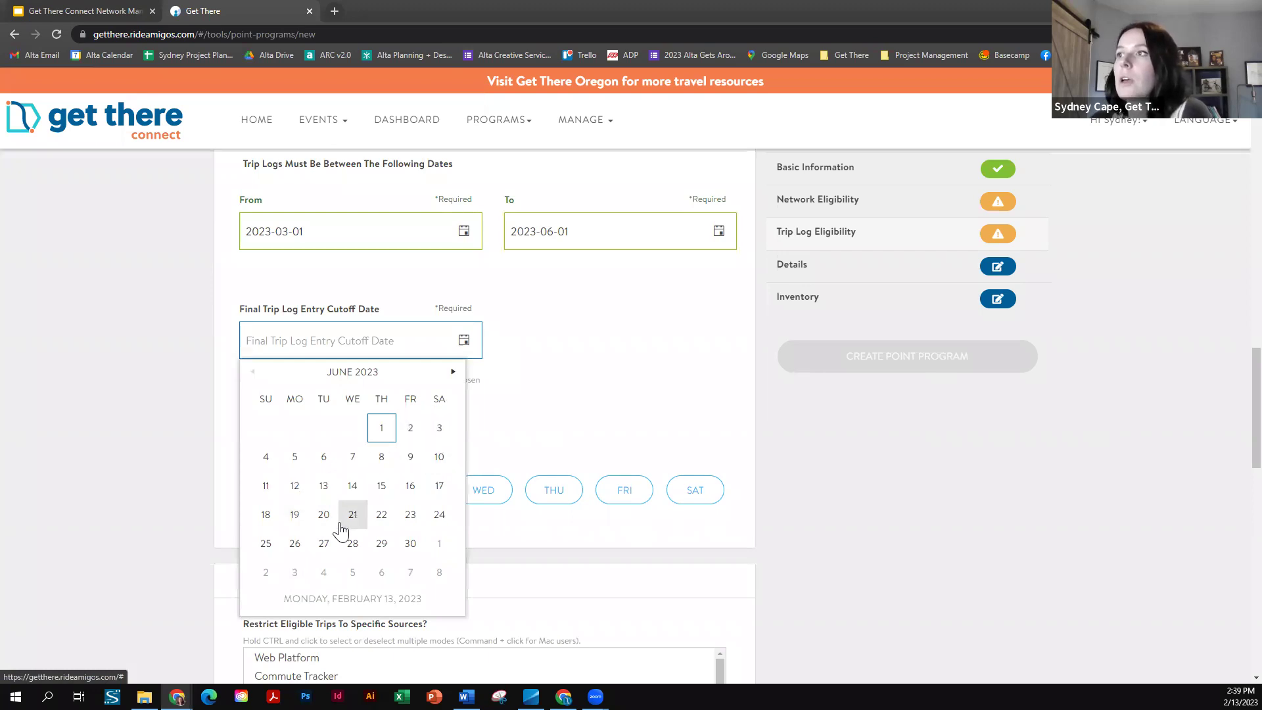
pyautogui.click(410, 490)
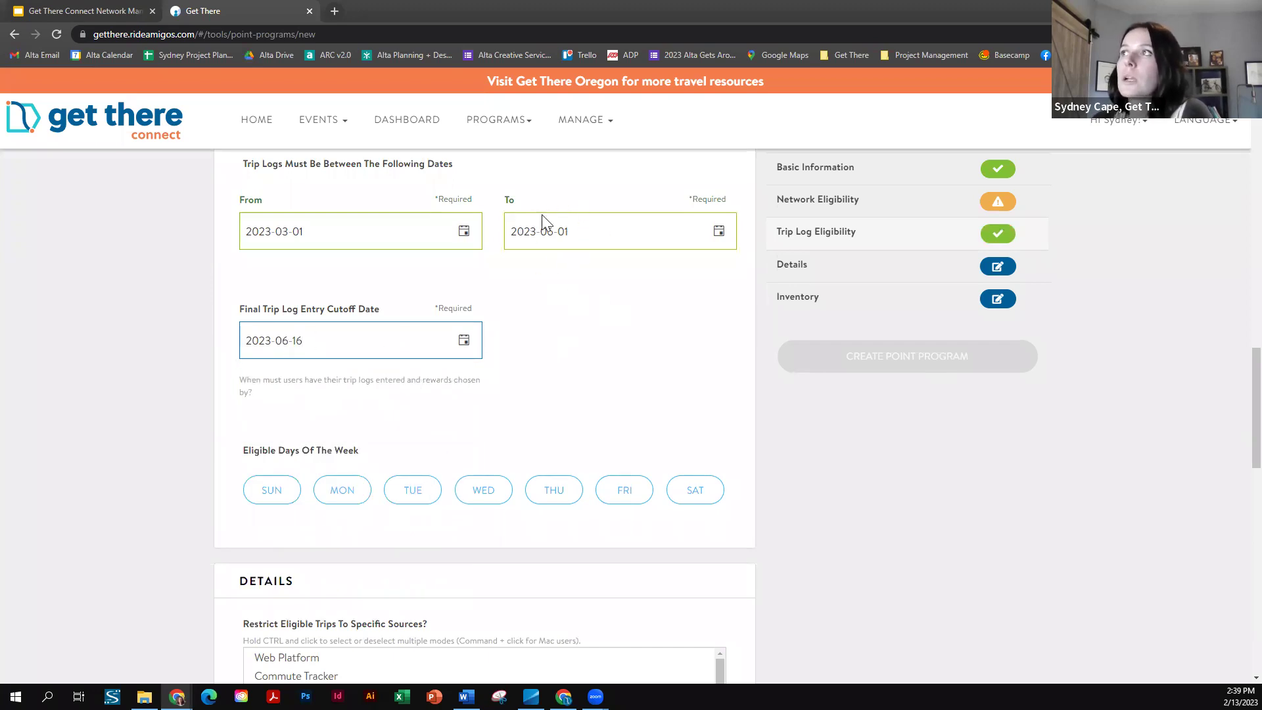
pyautogui.click(625, 341)
pyautogui.scroll(-1, 560, 294)
pyautogui.scroll(-1, 499, 283)
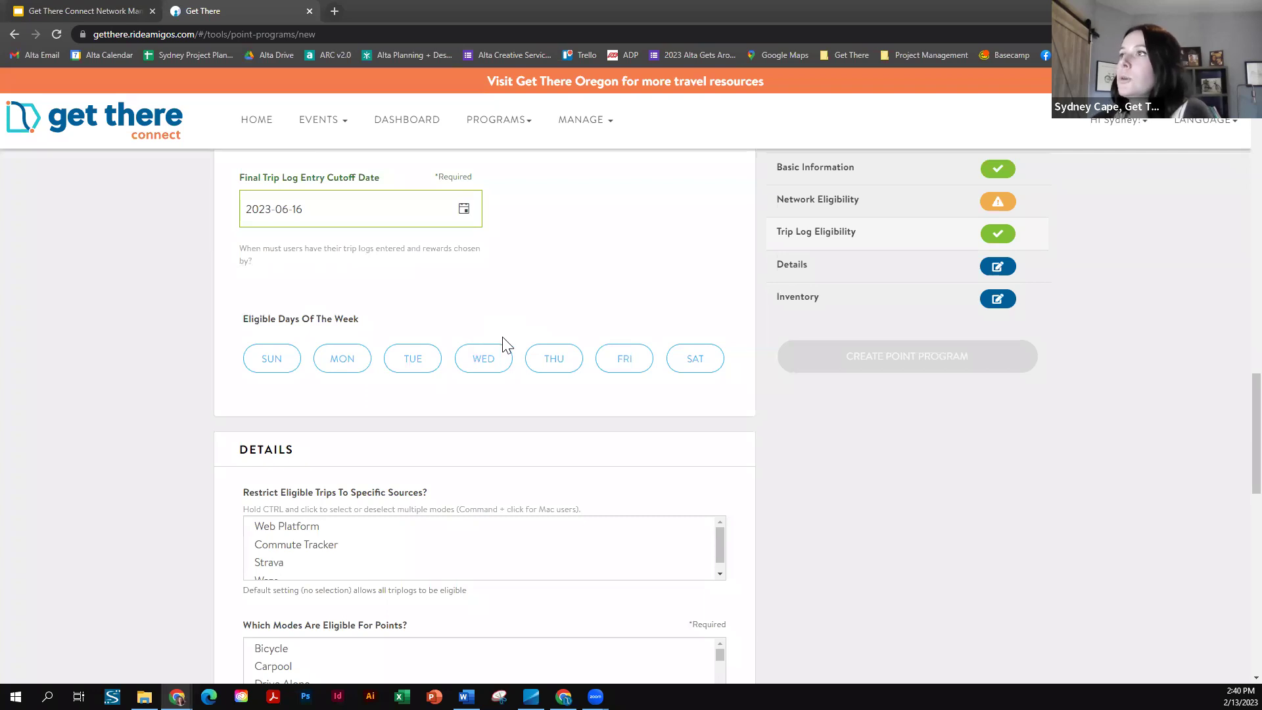
# - Select MON and FRI as the eligible days of the week
pyautogui.click(337, 365)
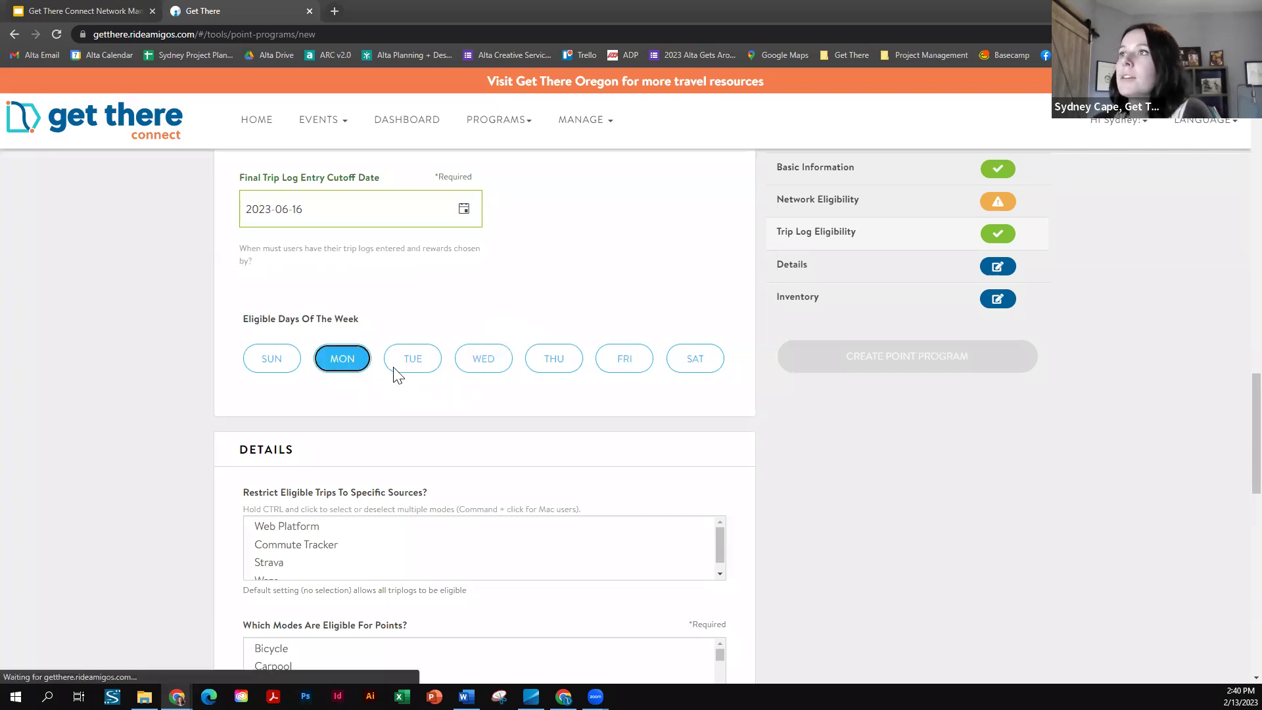
pyautogui.click(623, 367)
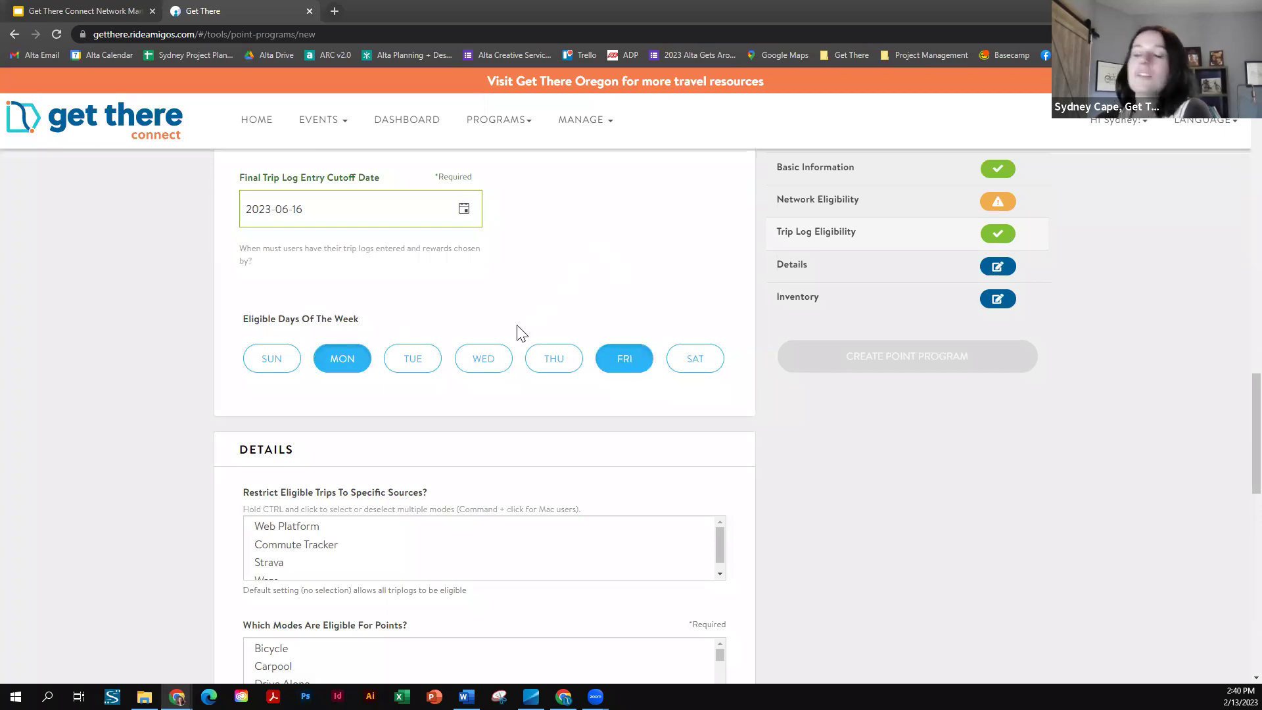
pyautogui.scroll(-2, 515, 349)
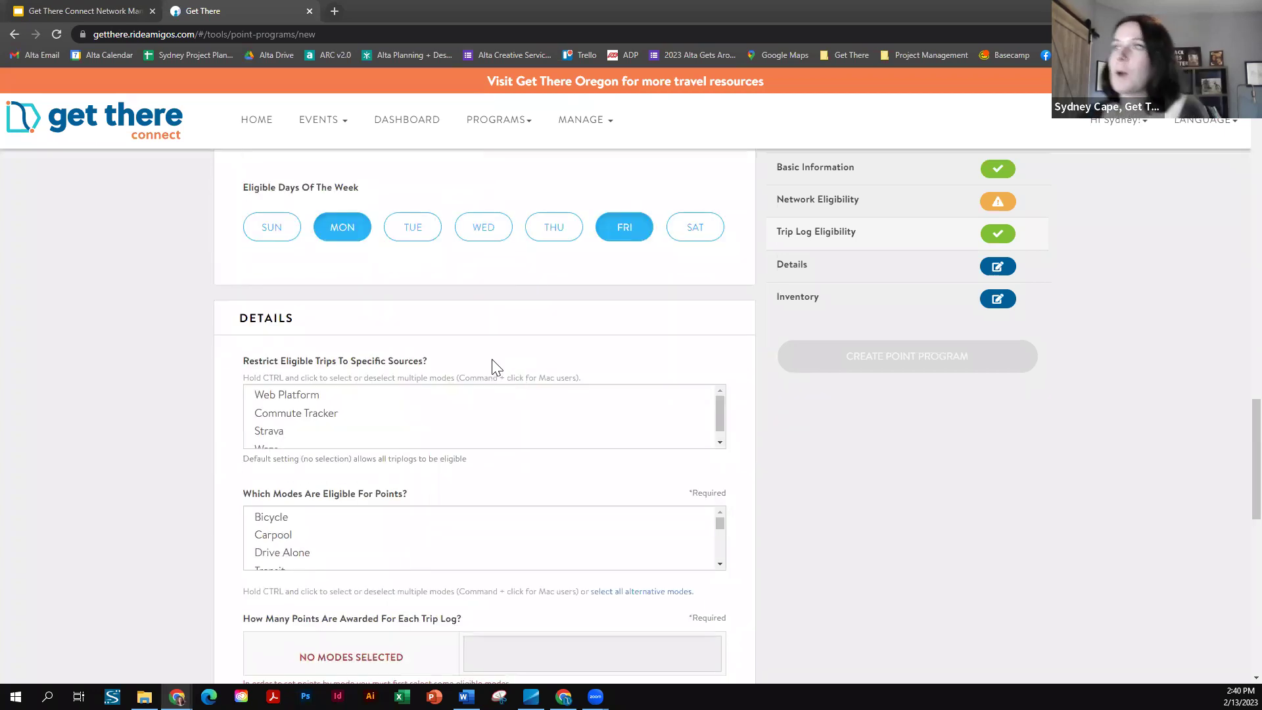
# - Select Commute Tracker as the only eligible trip source
pyautogui.scroll(-1, 497, 367)
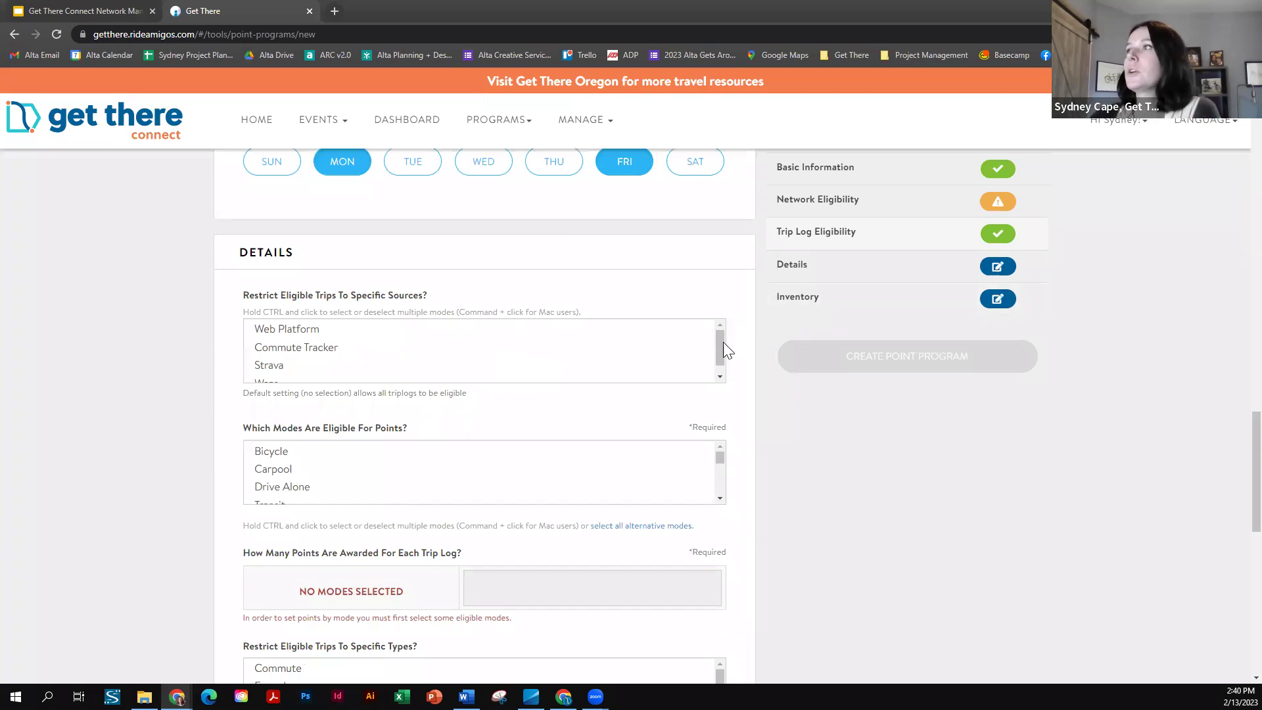
pyautogui.moveTo(720, 341); pyautogui.dragTo(718, 363)
pyautogui.scroll(1, 716, 334)
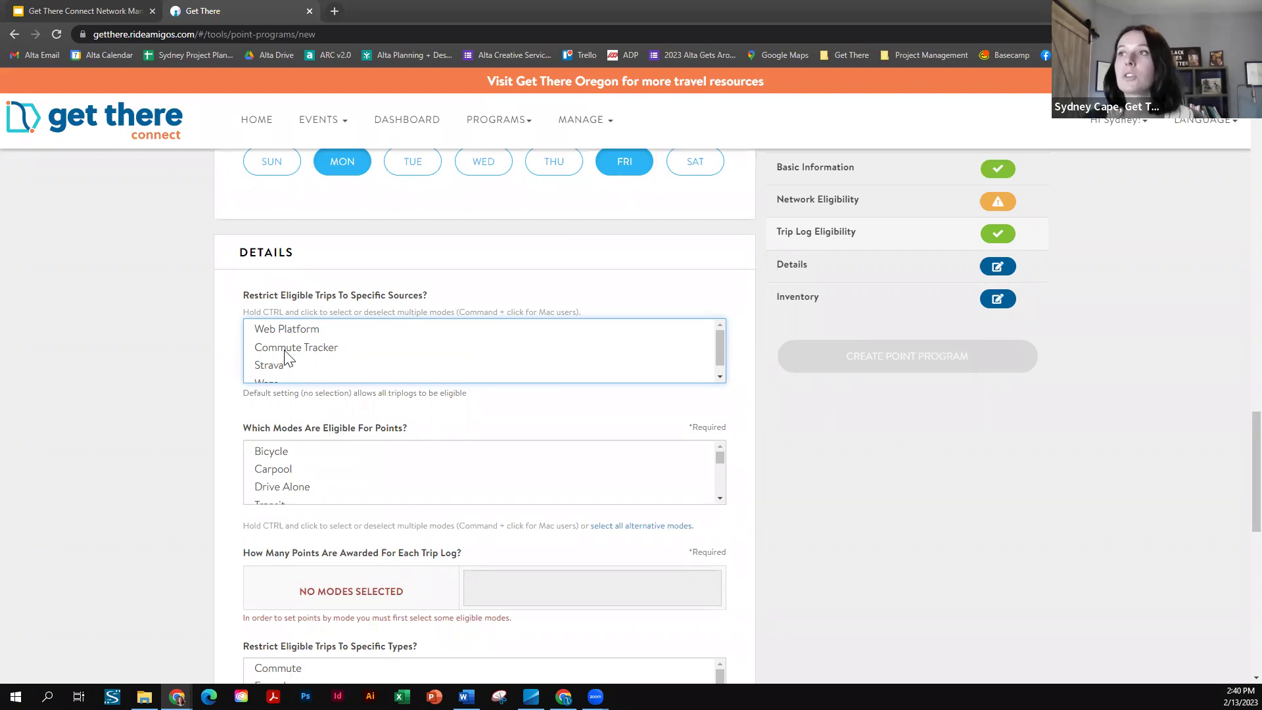
pyautogui.click(332, 348)
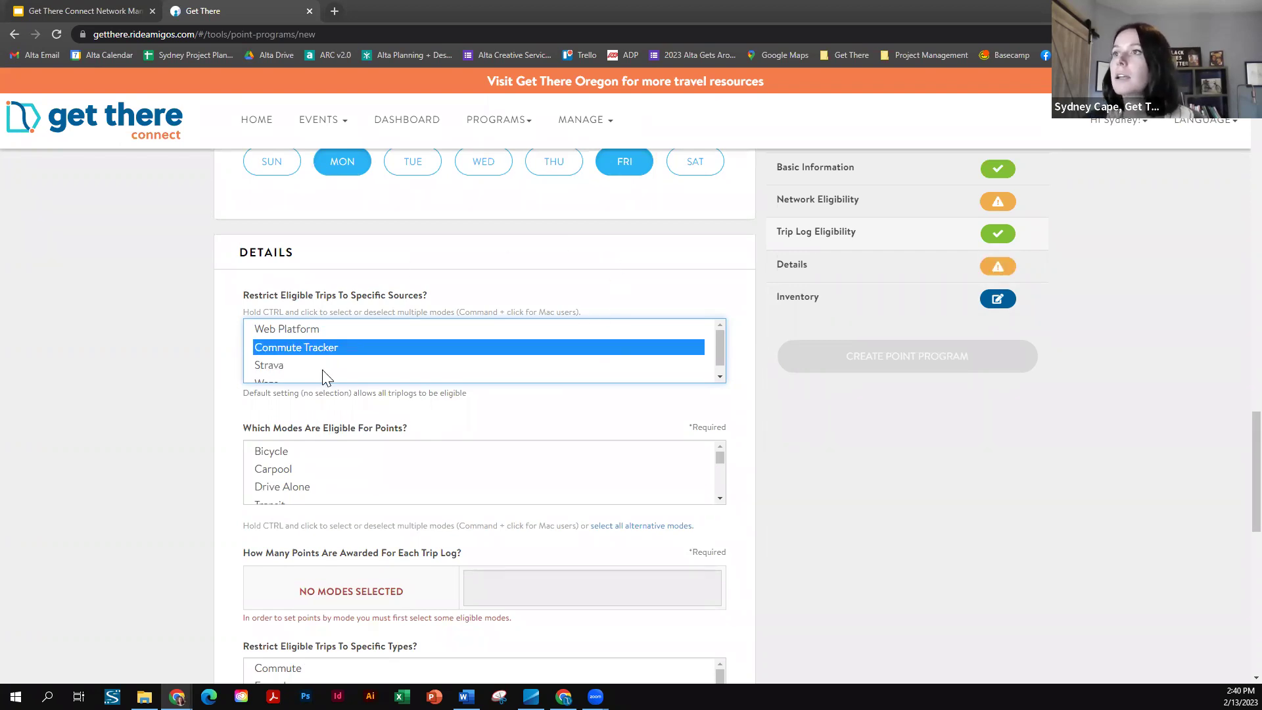
pyautogui.scroll(-1, 302, 362)
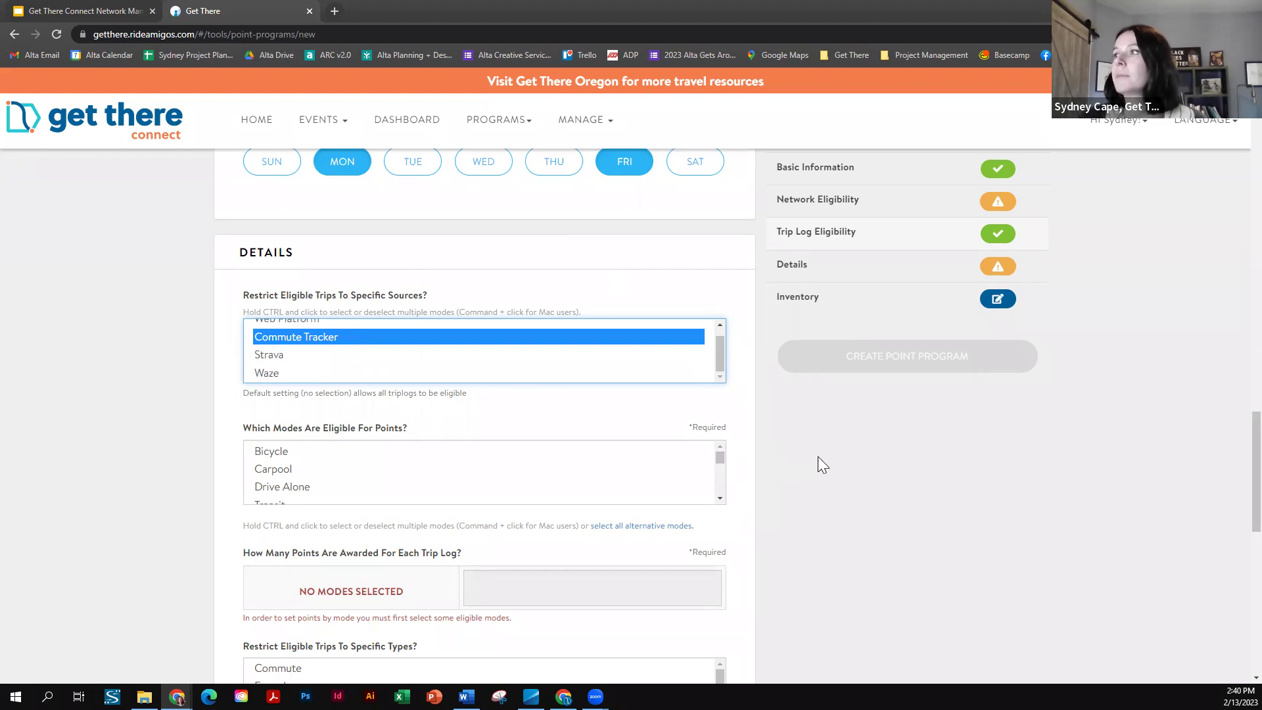
pyautogui.scroll(-1, 818, 456)
pyautogui.moveTo(716, 389)
pyautogui.mouseDown()
pyautogui.moveTo(726, 424)
pyautogui.moveTo(725, 382)
pyautogui.mouseUp()
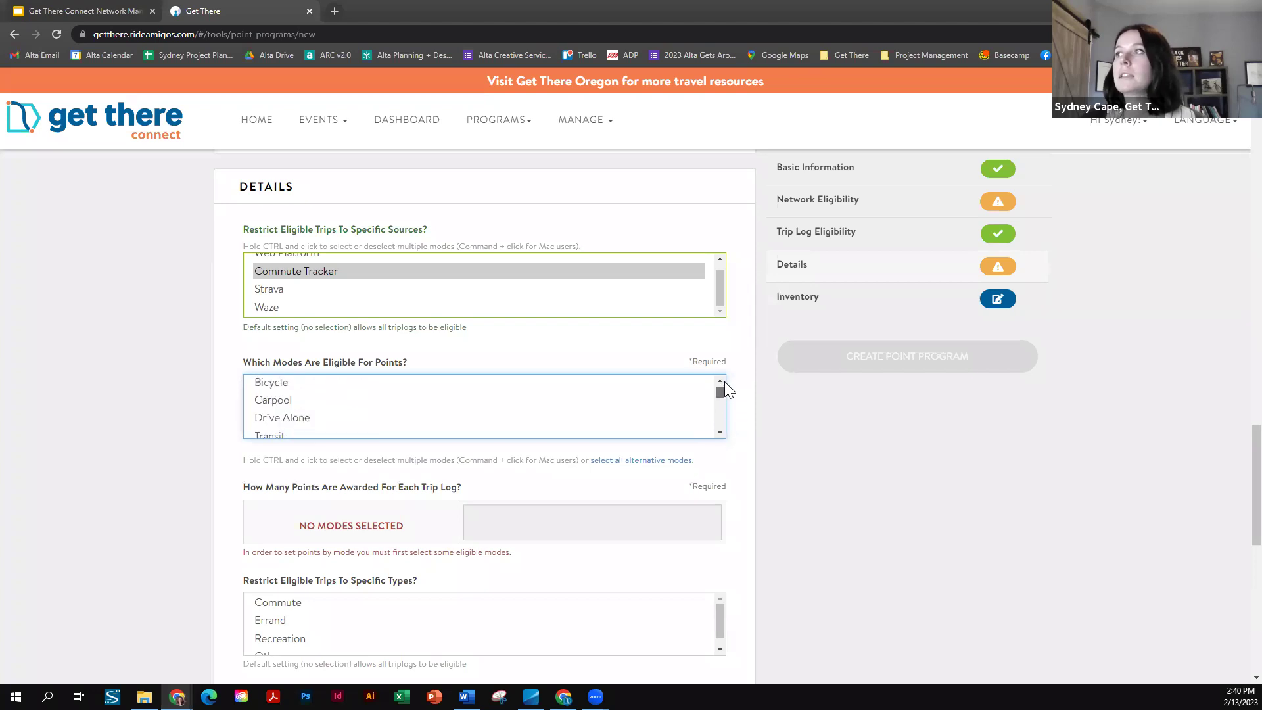
# - Select Bicycle, Carpool and Transit as point-eligible modes
pyautogui.click(276, 388)
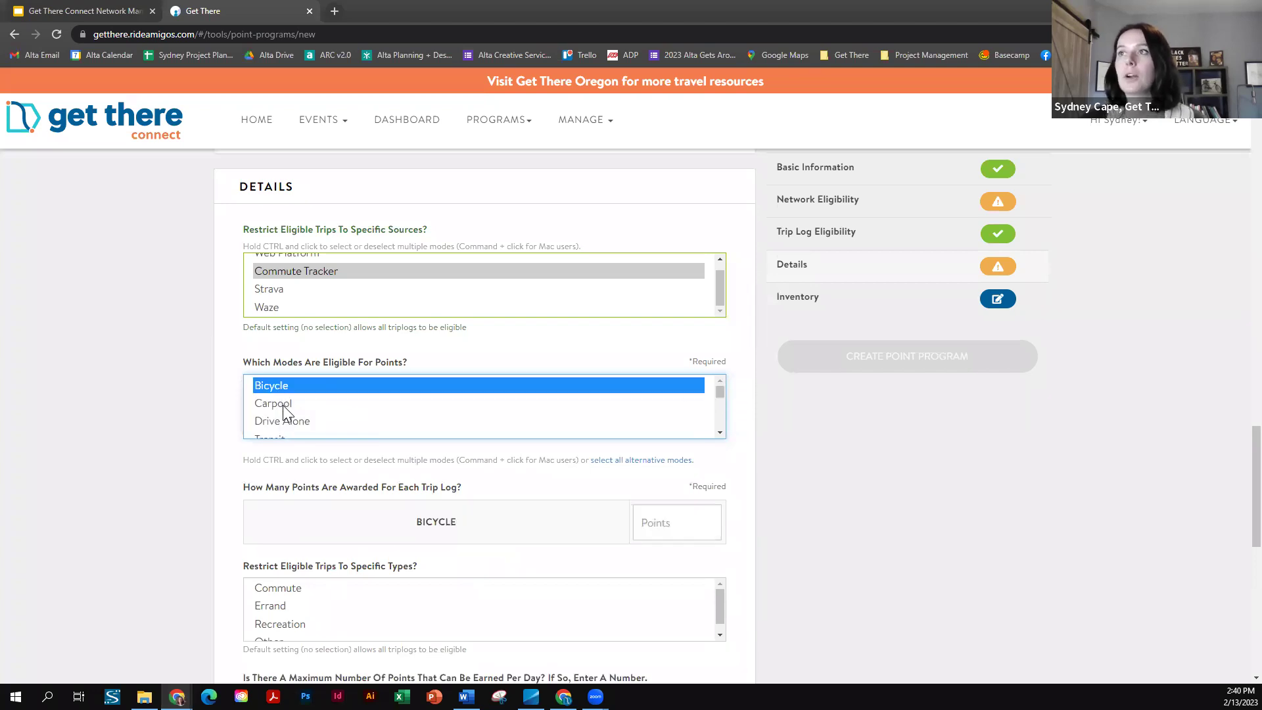
pyautogui.keyDown('ctrl'); pyautogui.click(283, 406); pyautogui.keyUp('ctrl')
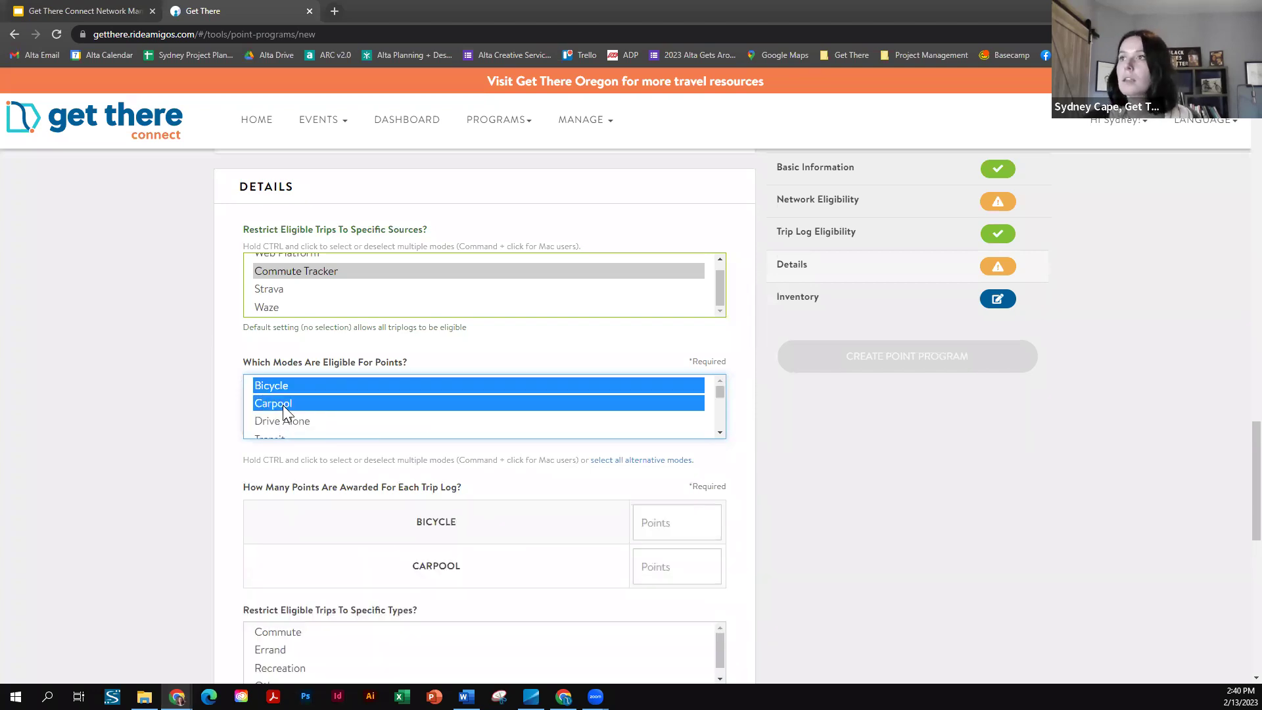
pyautogui.click(282, 436)
pyautogui.scroll(1, 284, 398)
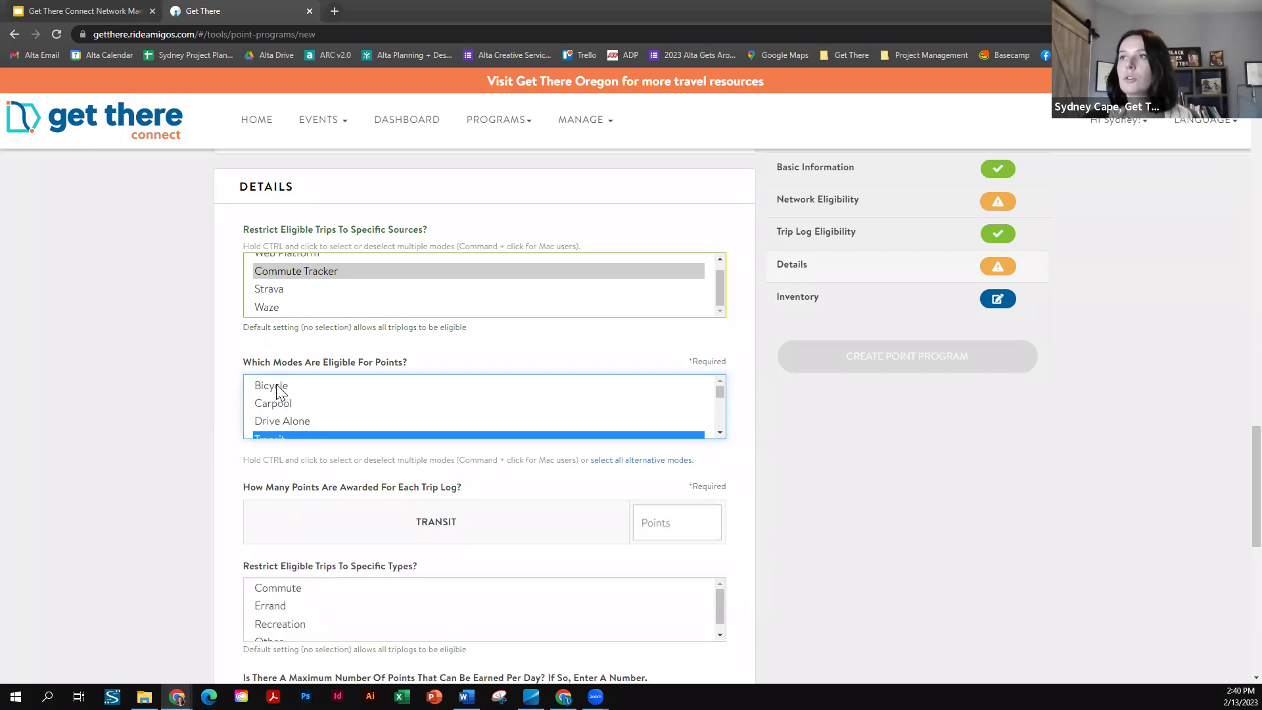
pyautogui.click(279, 386)
pyautogui.keyDown('ctrl'); pyautogui.click(279, 402); pyautogui.keyUp('ctrl')
pyautogui.scroll(-3, 245, 407)
pyautogui.scroll(3, 276, 414)
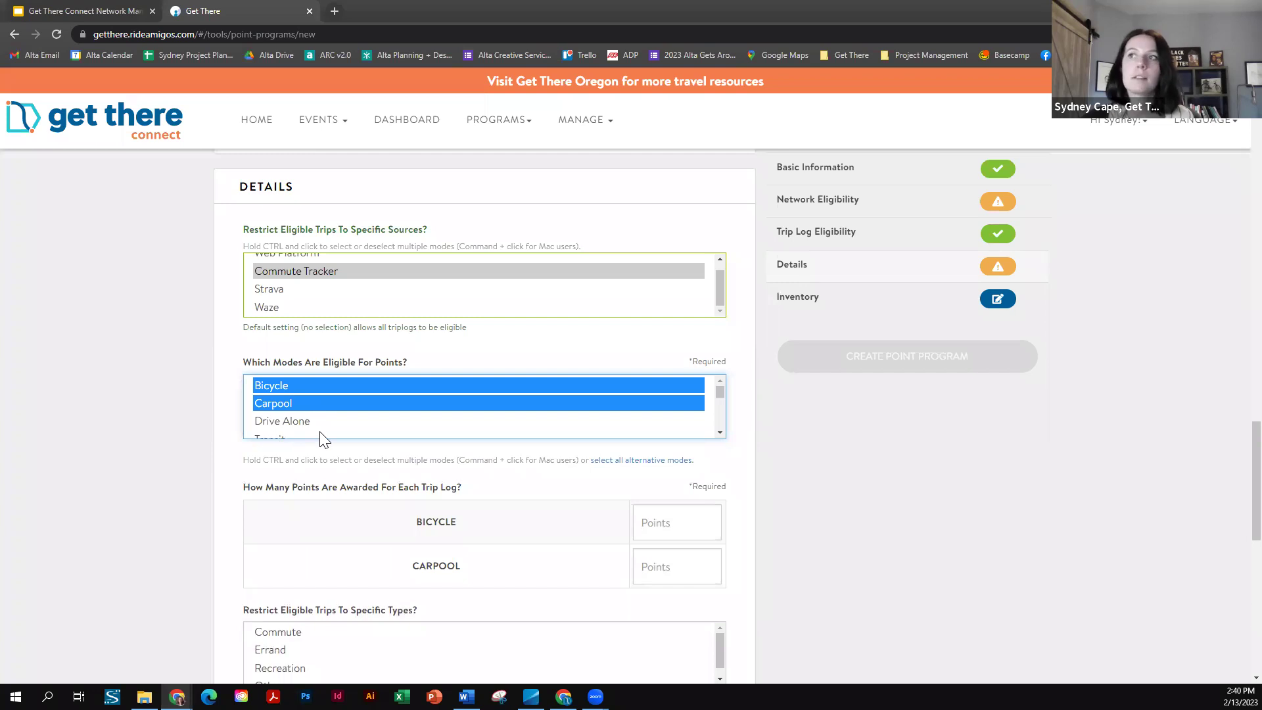
pyautogui.keyDown('ctrl'); pyautogui.click(276, 437); pyautogui.keyUp('ctrl')
# - Add Vanpool, Train, Walk and Electric or Kick Scooter to the eligible modes
pyautogui.scroll(-2, 292, 423)
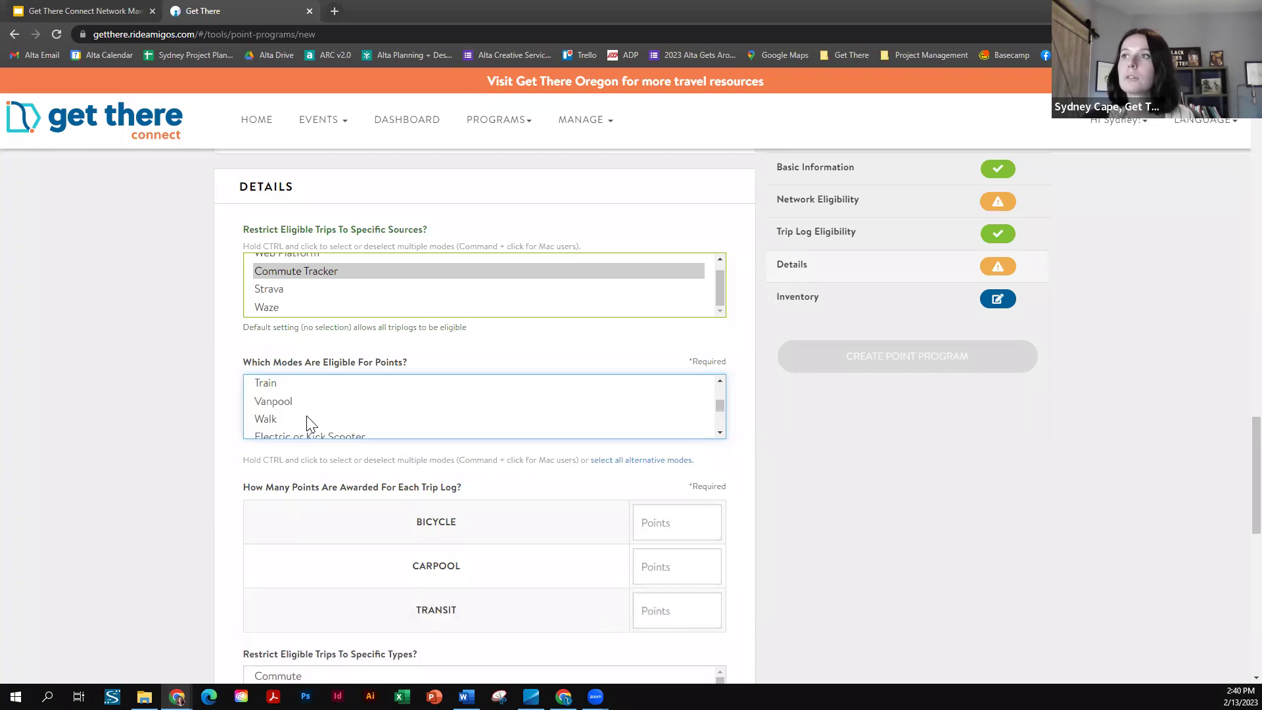
pyautogui.keyDown('ctrl'); pyautogui.click(275, 402); pyautogui.keyUp('ctrl')
pyautogui.keyDown('ctrl'); pyautogui.click(275, 384); pyautogui.keyUp('ctrl')
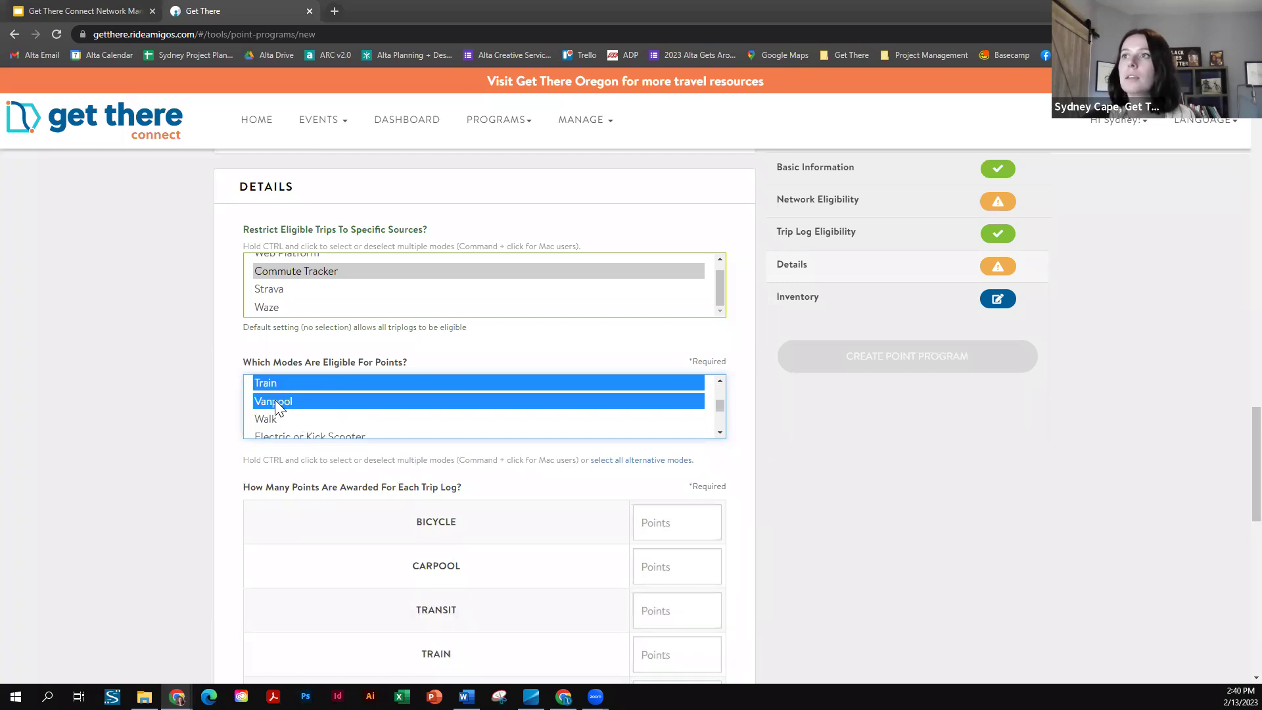
pyautogui.keyDown('ctrl'); pyautogui.click(275, 419); pyautogui.keyUp('ctrl')
pyautogui.keyDown('ctrl'); pyautogui.click(276, 437); pyautogui.keyUp('ctrl')
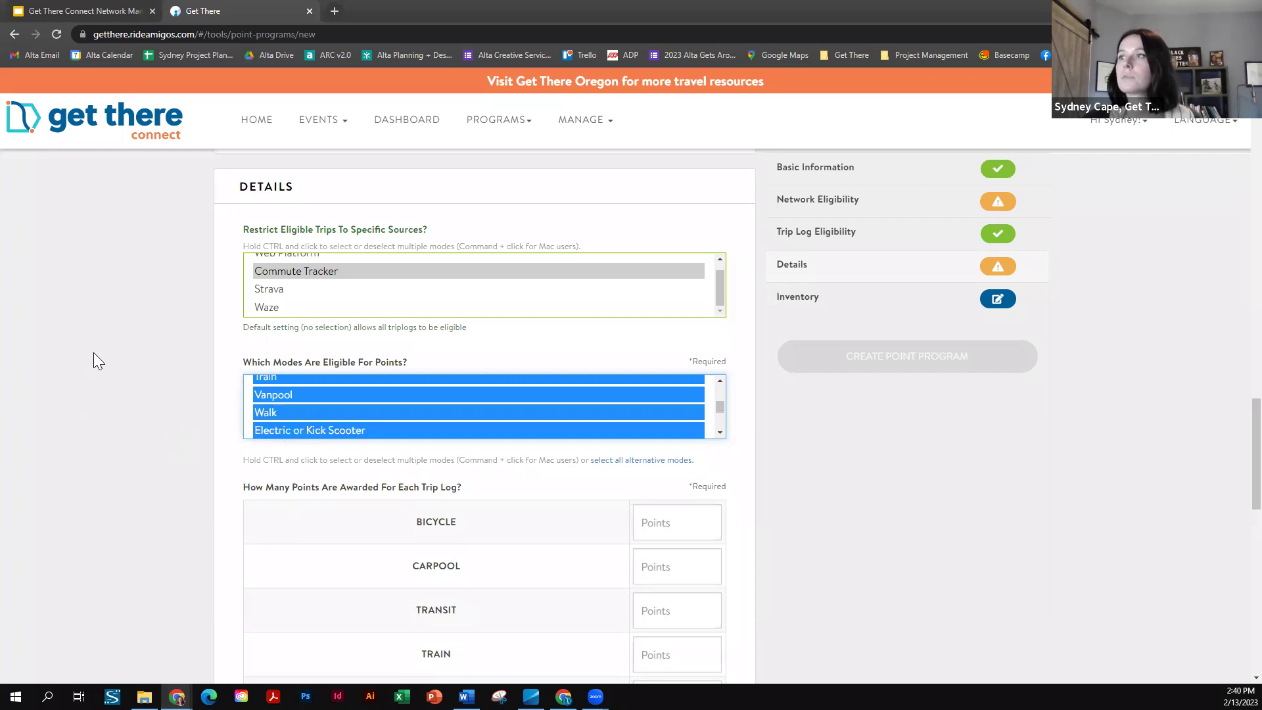
pyautogui.scroll(-4, 149, 358)
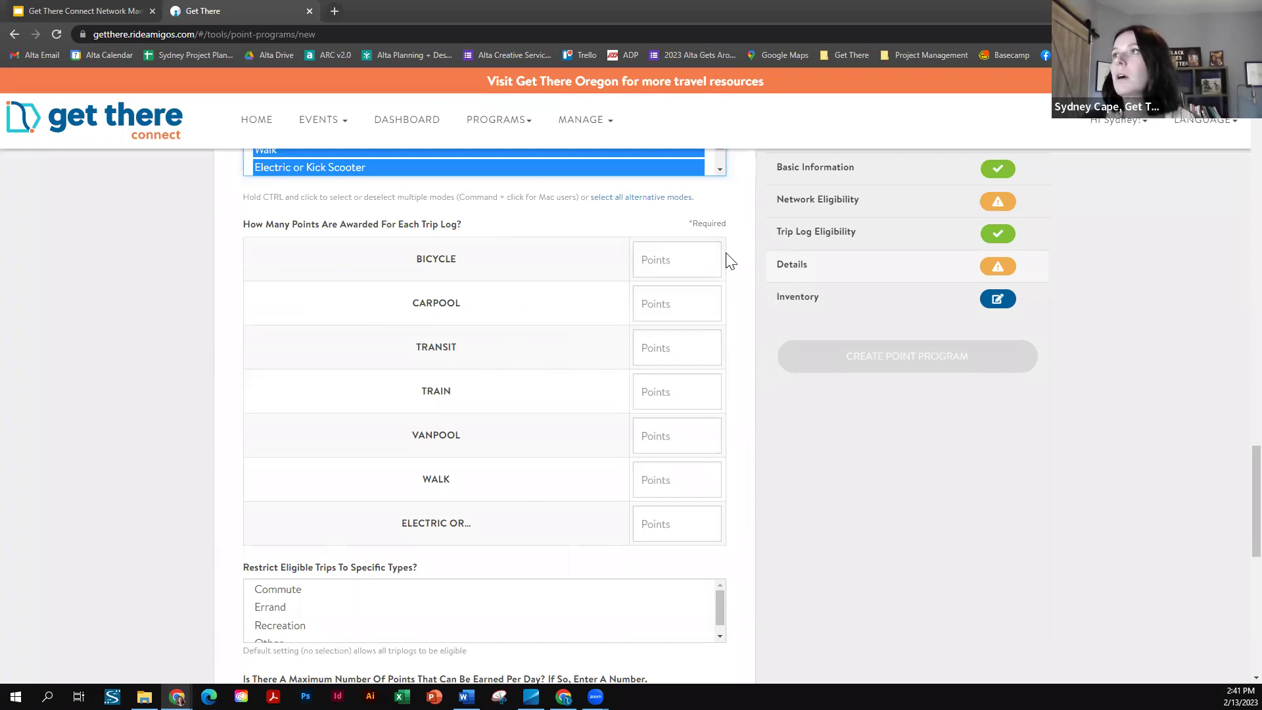
# - Give Bicycle trips 10 points and Carpool trips 5 points per log
pyautogui.click(669, 259)
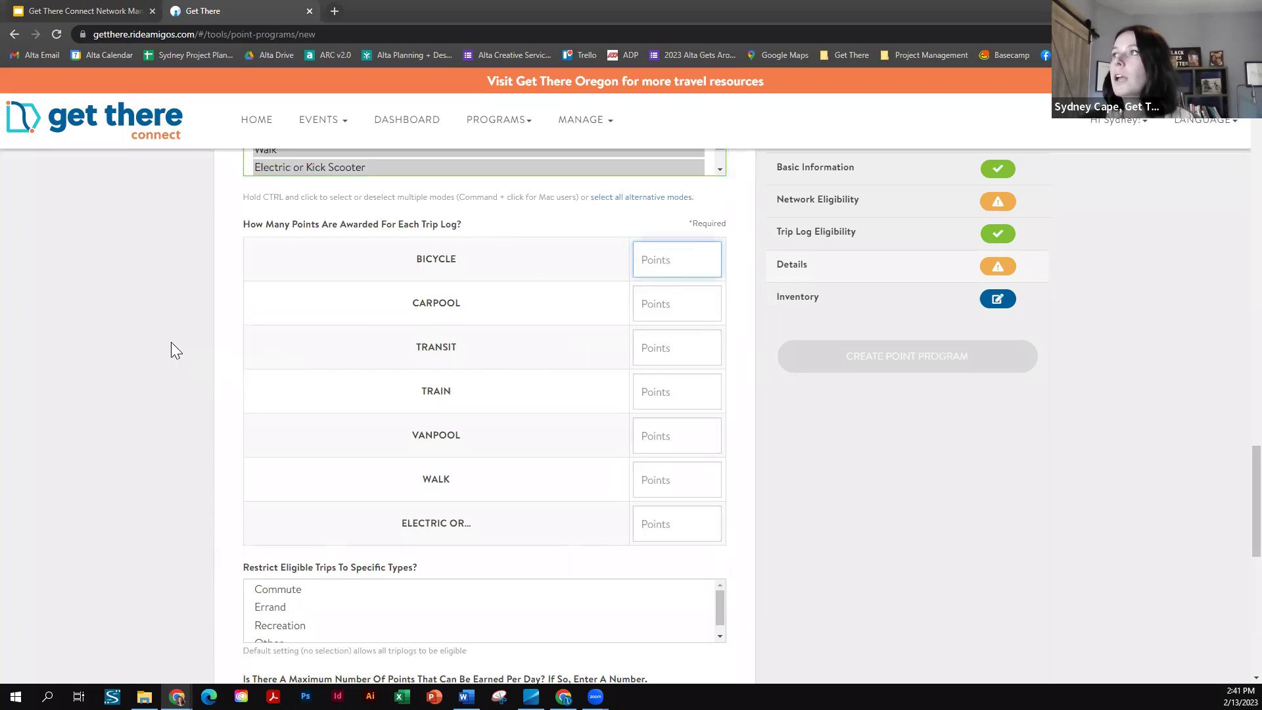
pyautogui.write('10')
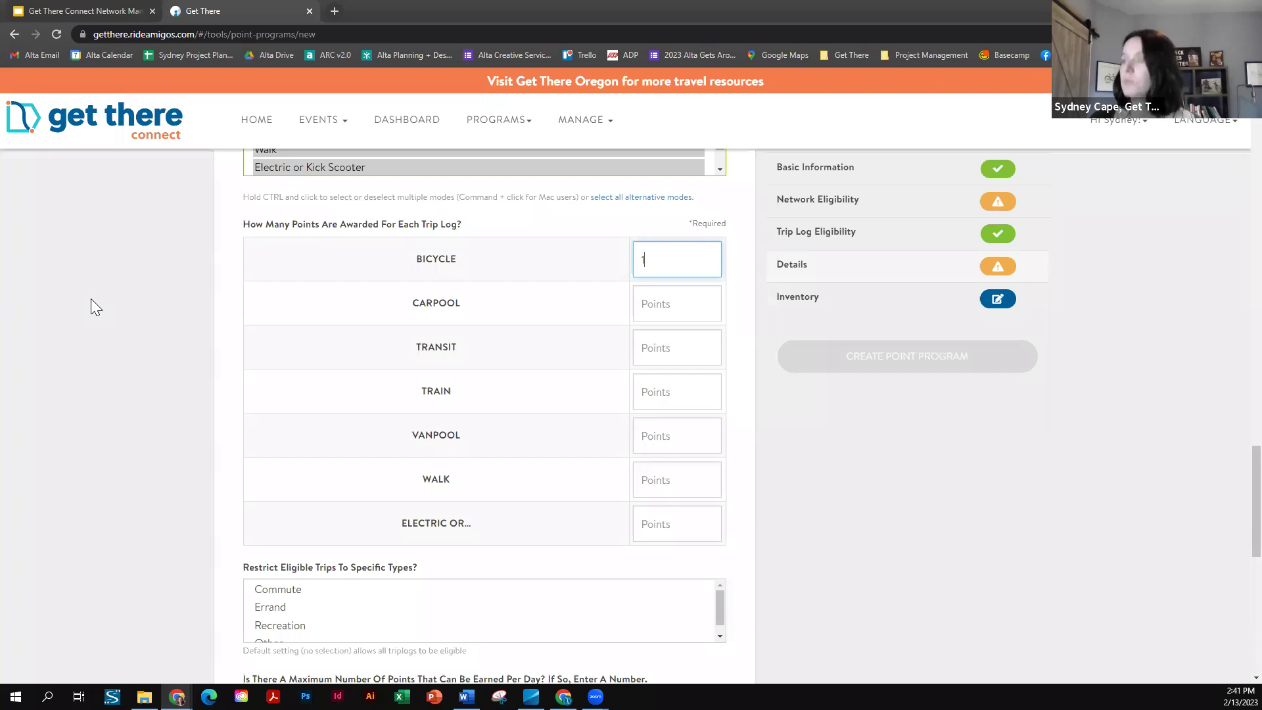
pyautogui.click(665, 304)
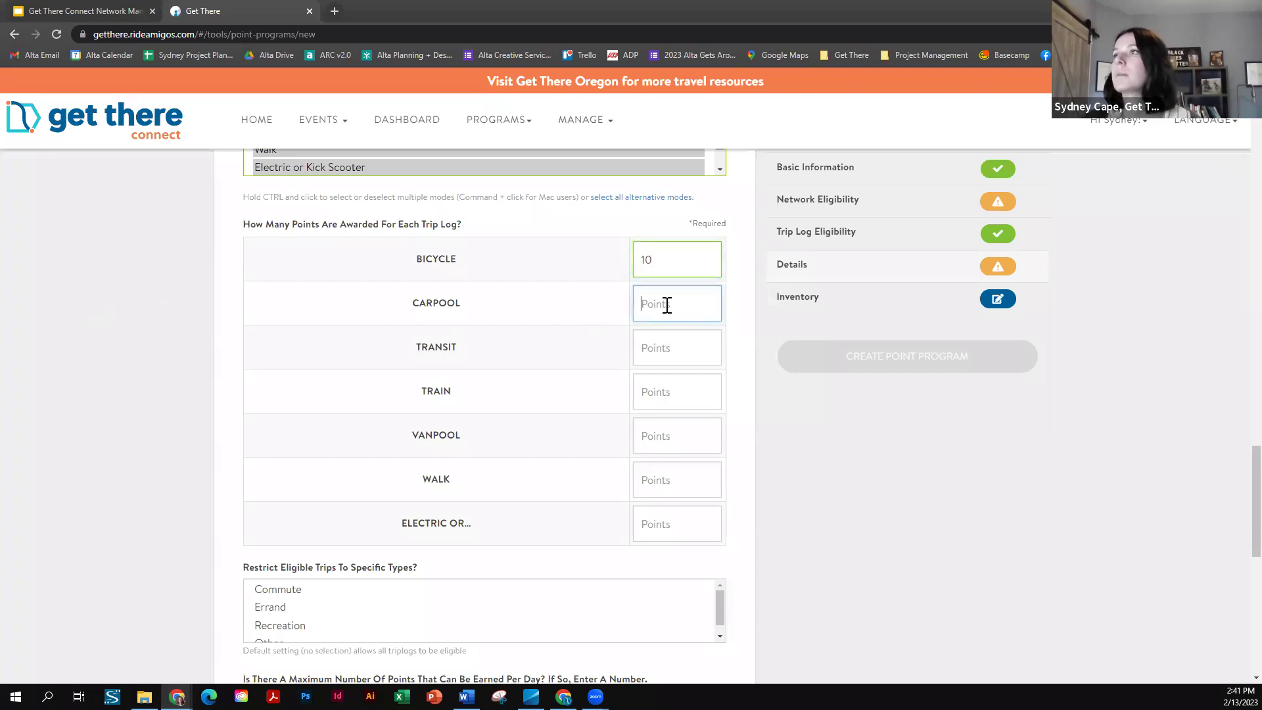
pyautogui.write('5')
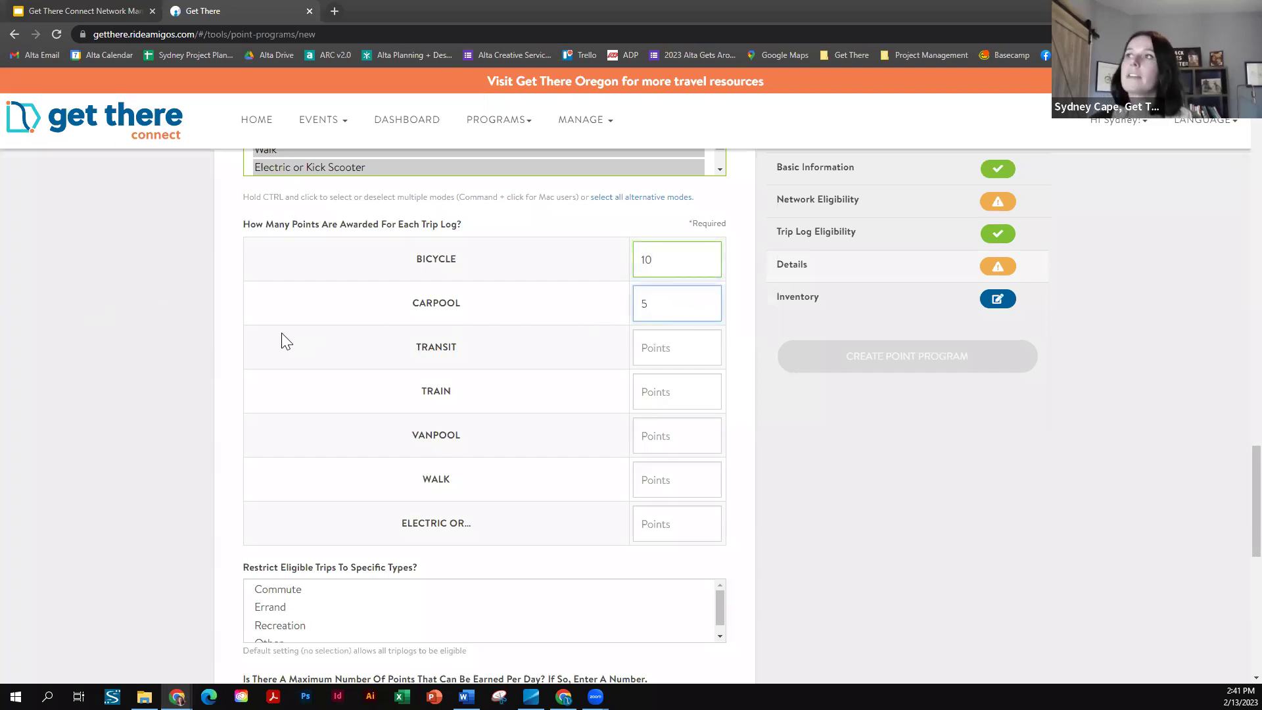
pyautogui.click(125, 345)
pyautogui.scroll(-3, 197, 336)
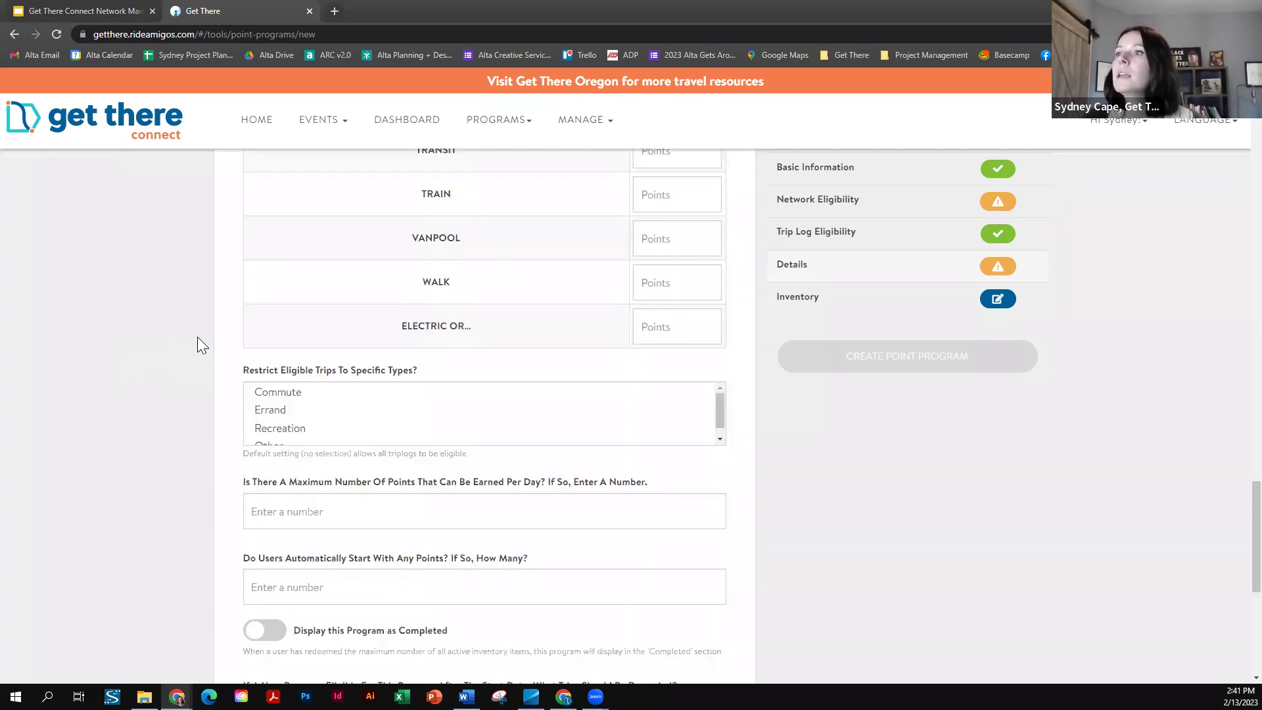
pyautogui.moveTo(718, 413); pyautogui.dragTo(720, 403)
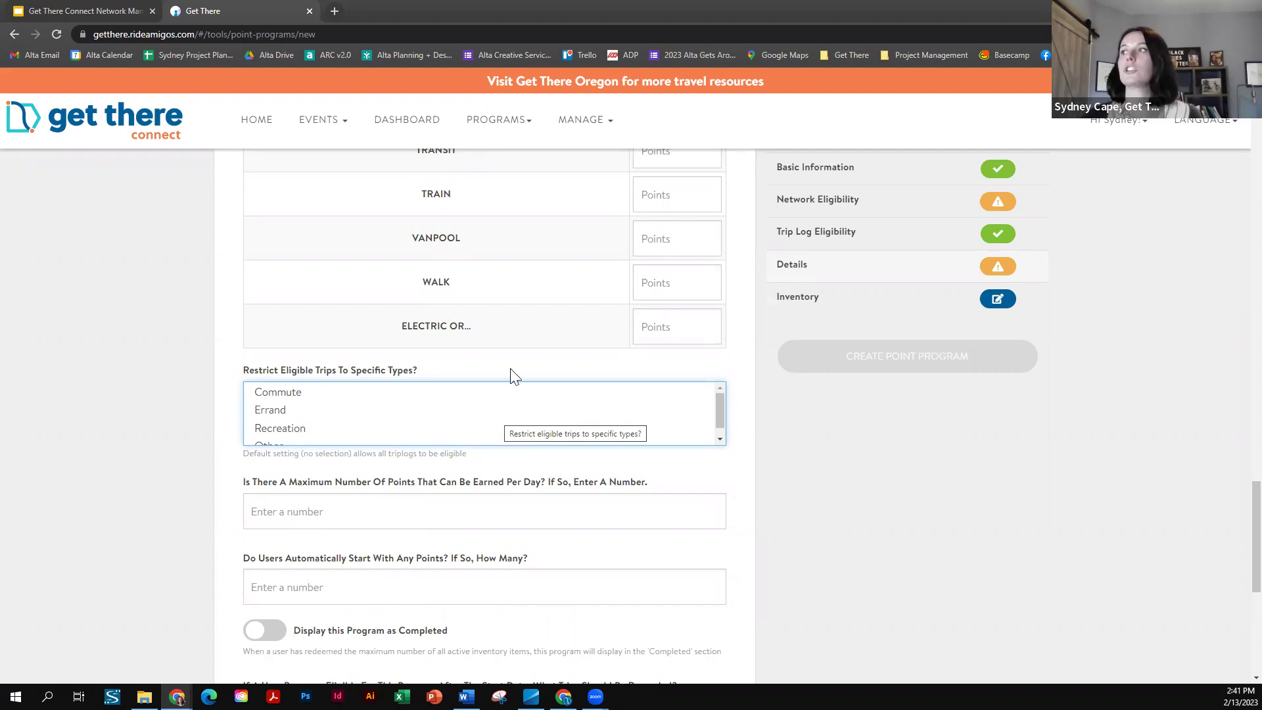
# - Choose Commute as the only eligible trip type
pyautogui.scroll(-1, 719, 402)
pyautogui.scroll(1, 719, 402)
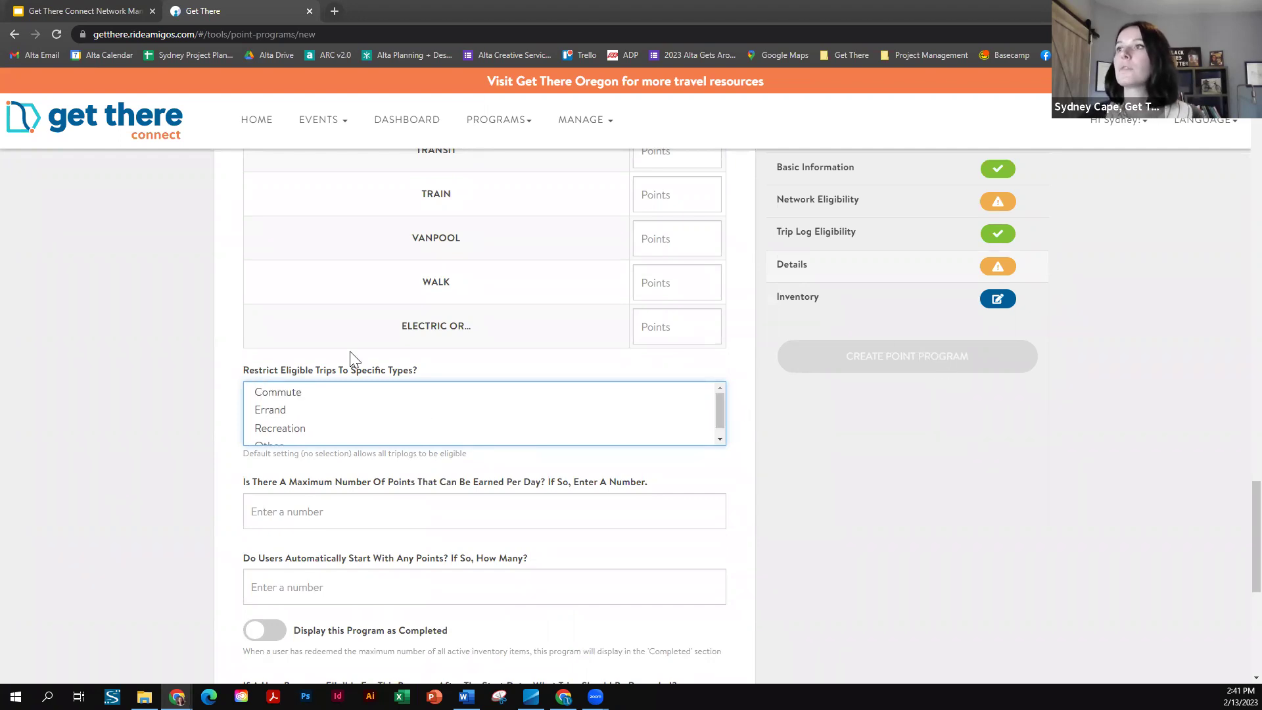
pyautogui.click(292, 391)
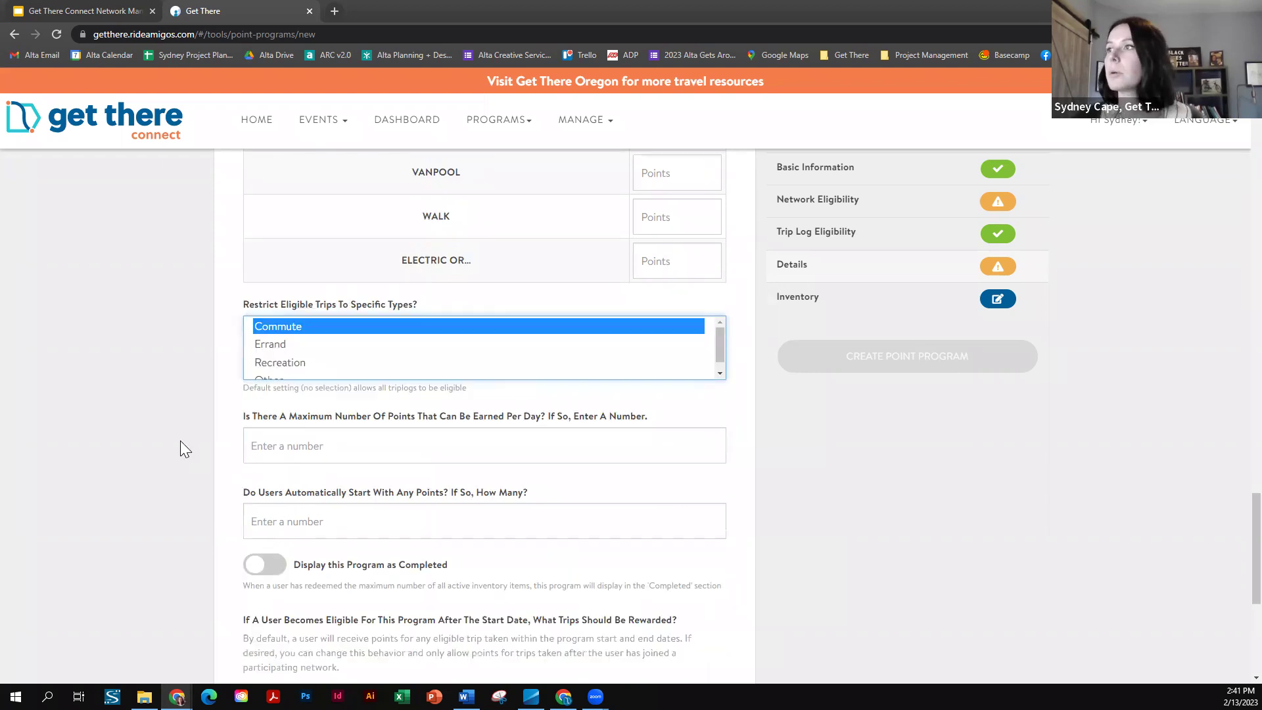
pyautogui.scroll(-2, 179, 442)
pyautogui.click(327, 381)
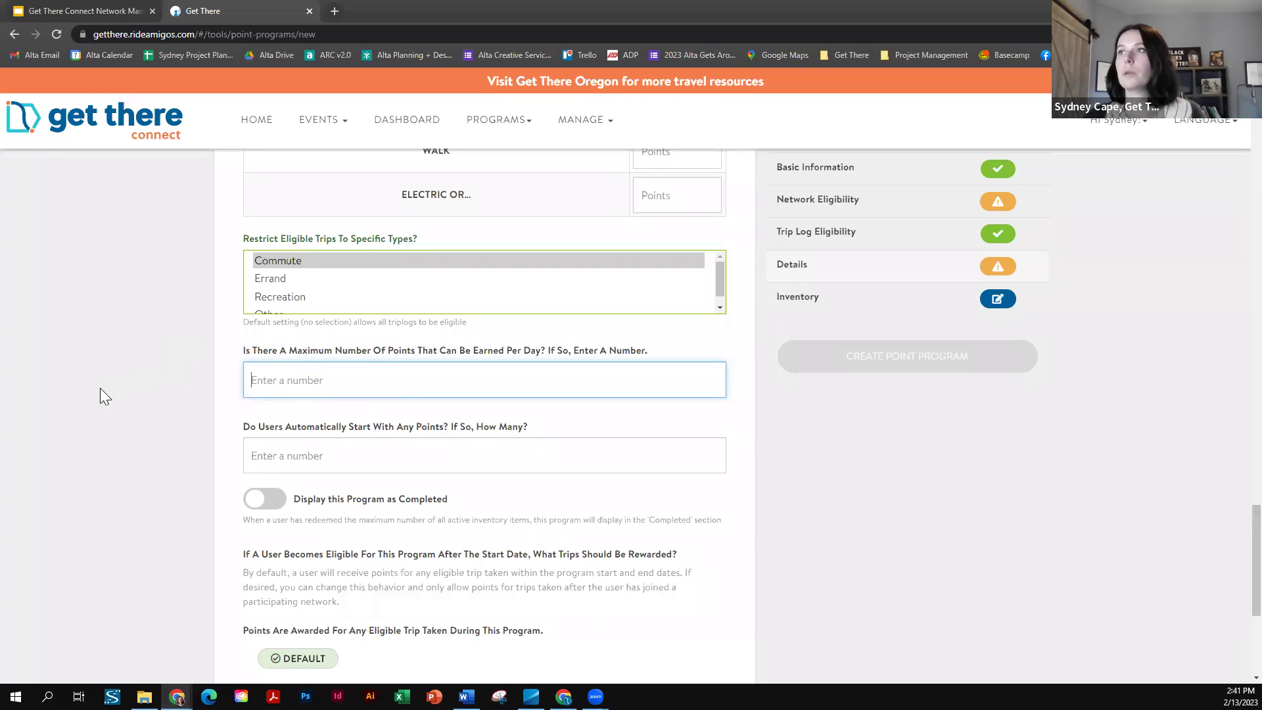
pyautogui.click(254, 380)
pyautogui.write('1')
pyautogui.scroll(5, 148, 395)
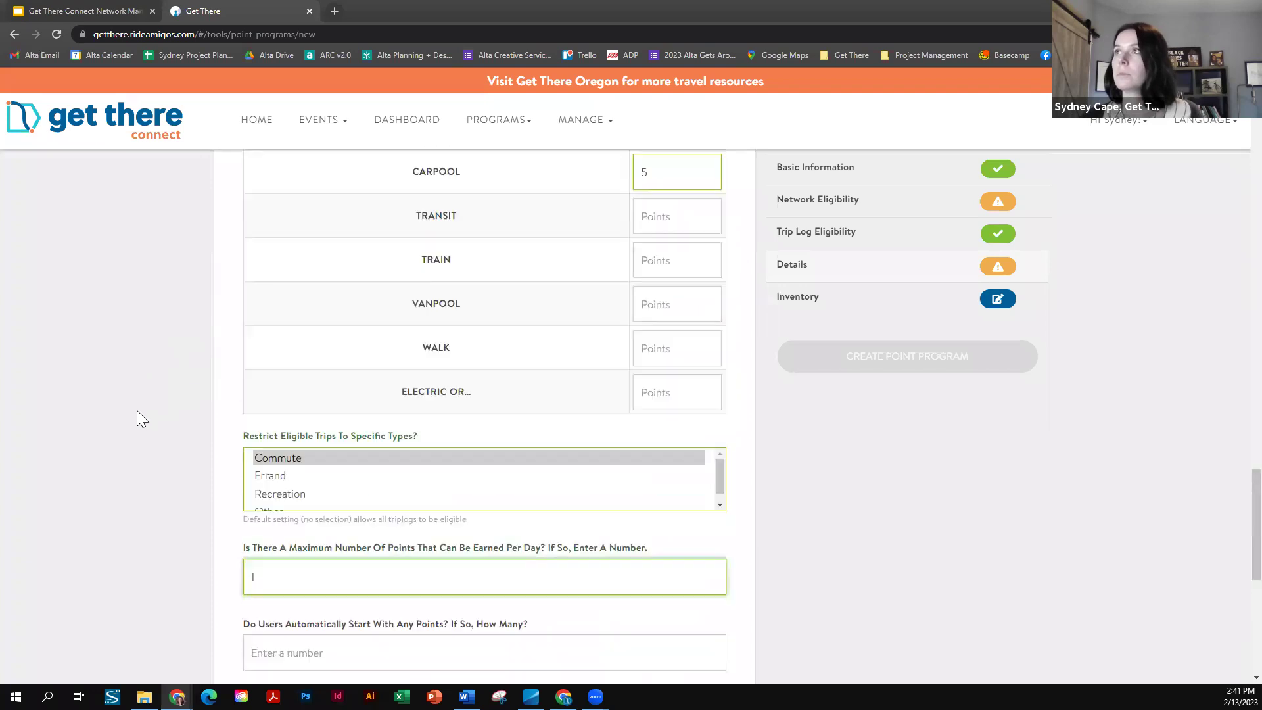
pyautogui.scroll(-4, 53, 368)
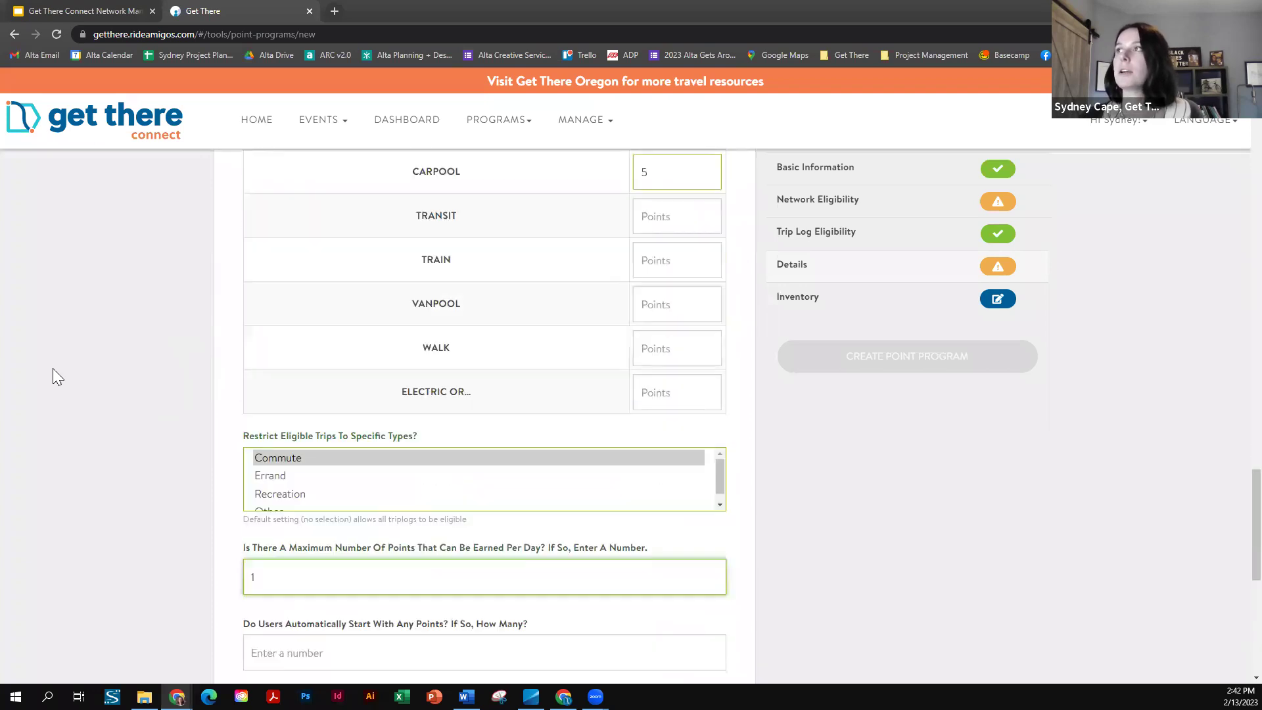
pyautogui.write('0')
pyautogui.click(175, 457)
pyautogui.scroll(-2, 214, 375)
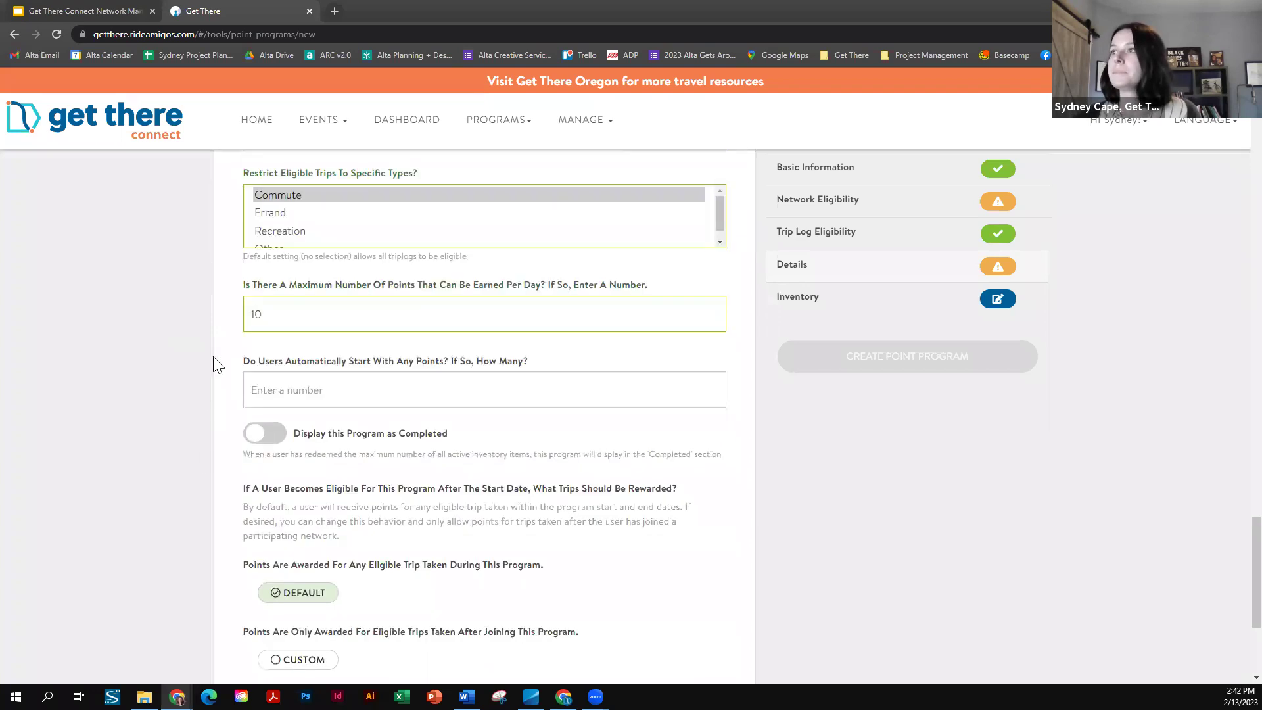
pyautogui.scroll(-1, 263, 345)
pyautogui.click(327, 322)
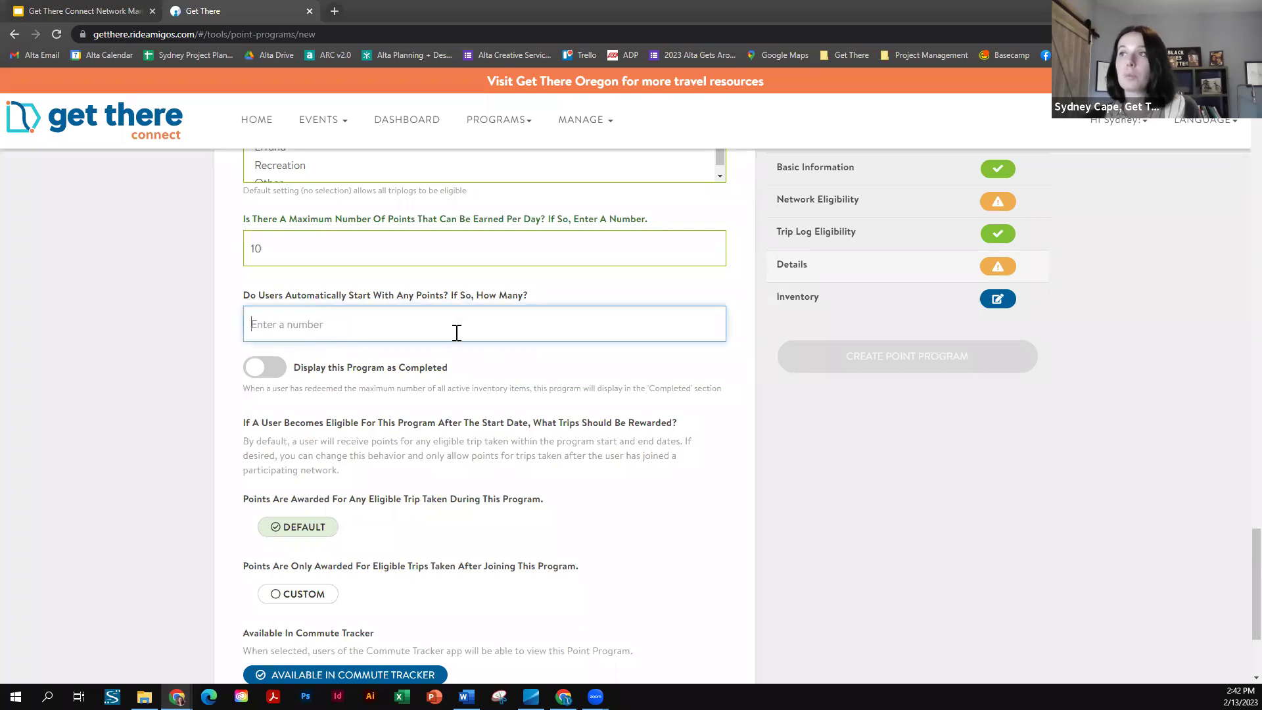
pyautogui.click(125, 339)
pyautogui.scroll(-2, 158, 338)
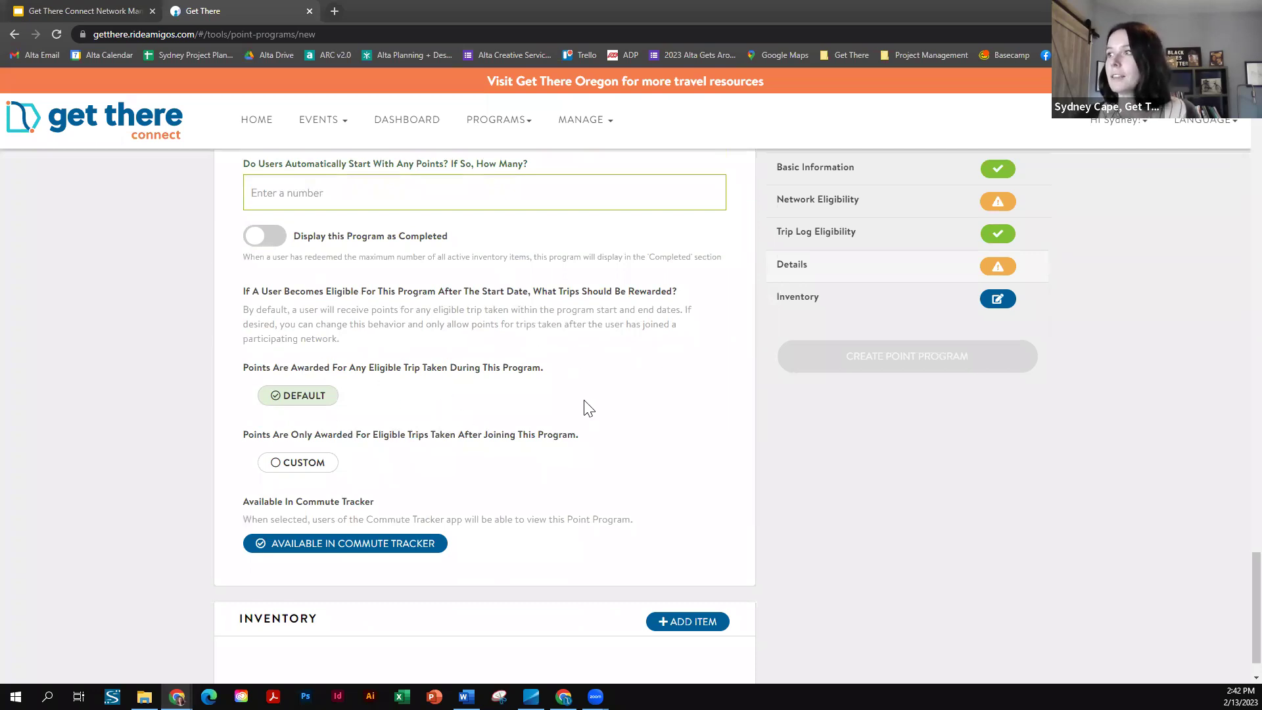
# - Add a New Item entry to the point program's inventory, with its cost still to fill in
pyautogui.scroll(-1, 587, 408)
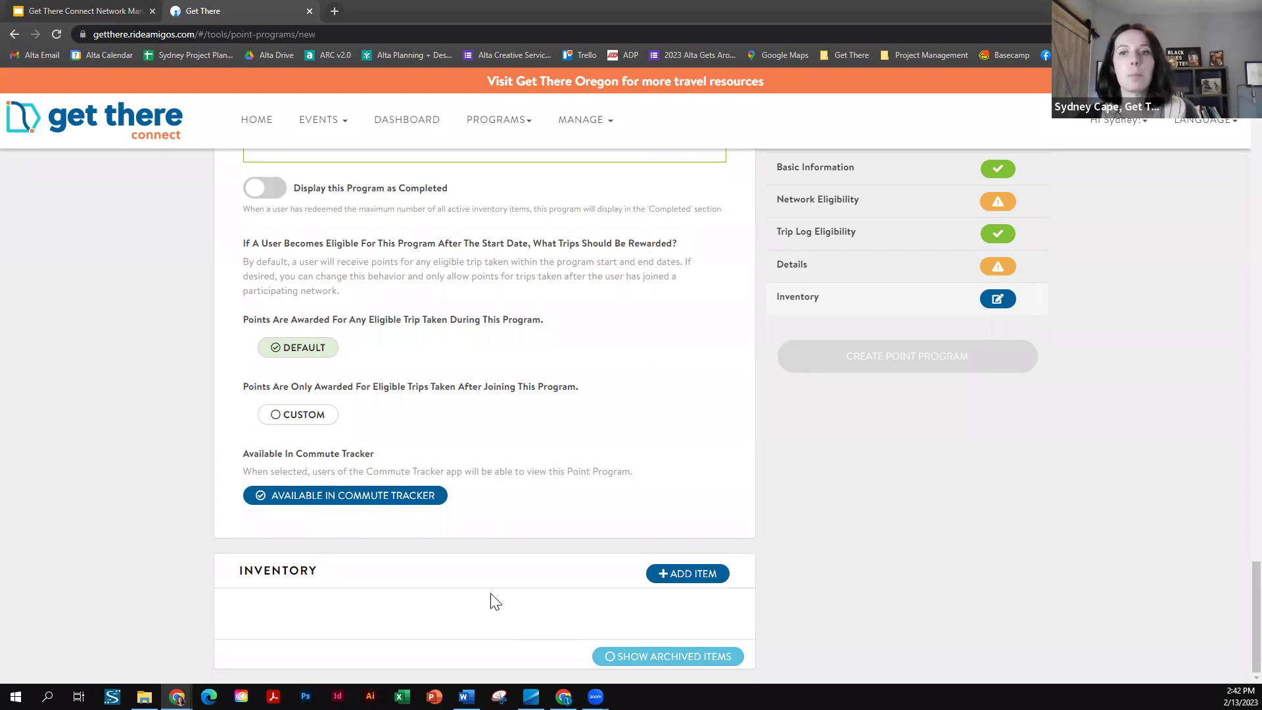
pyautogui.click(691, 579)
pyautogui.scroll(-1, 585, 503)
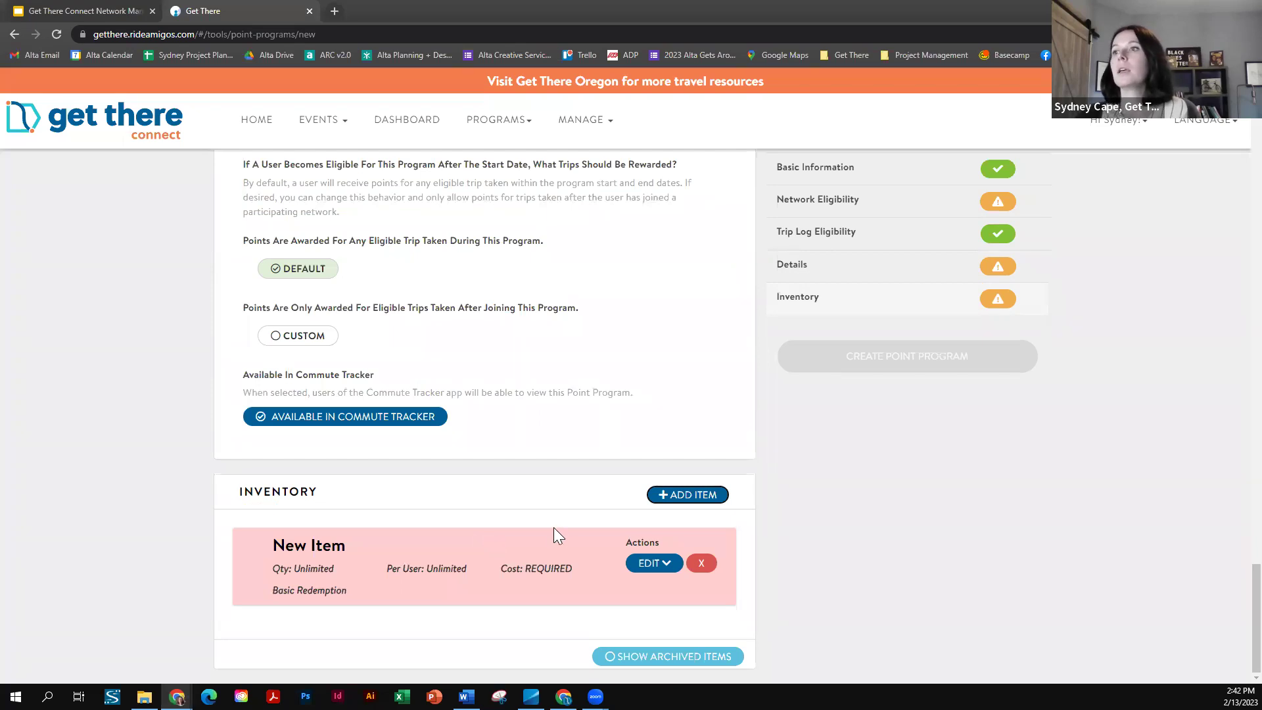
pyautogui.scroll(2, 455, 562)
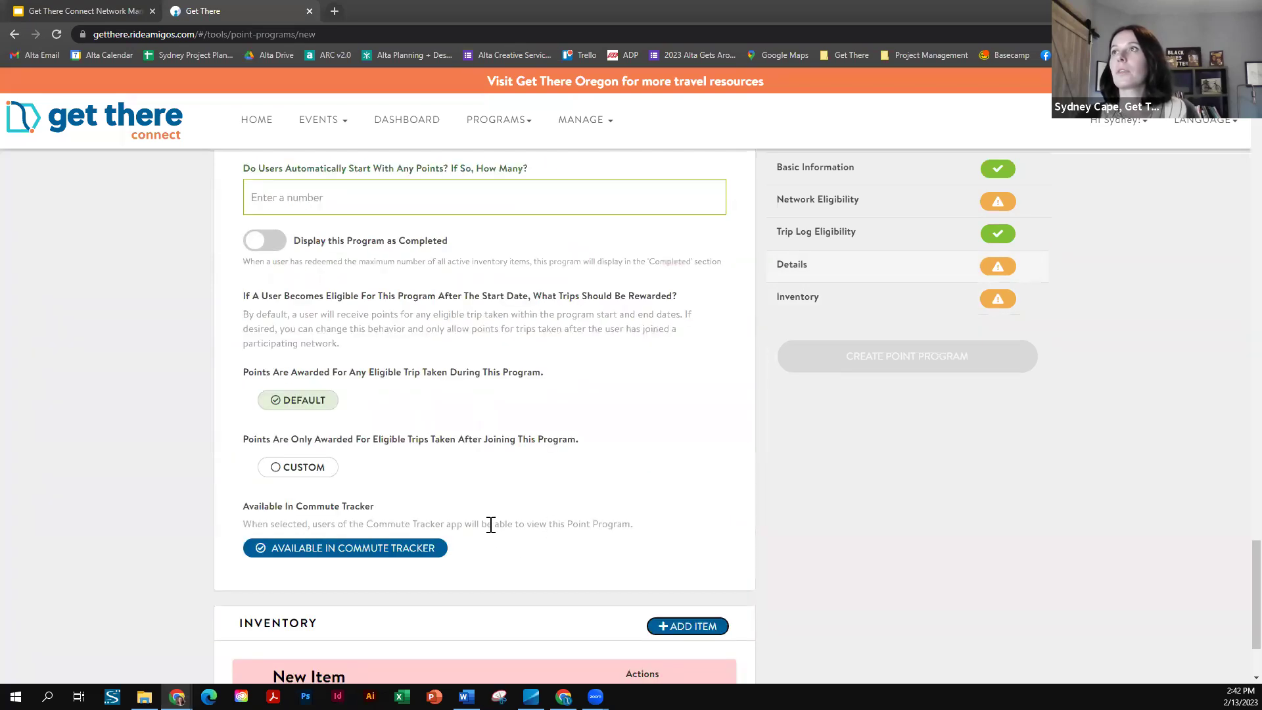
pyautogui.scroll(1, 493, 529)
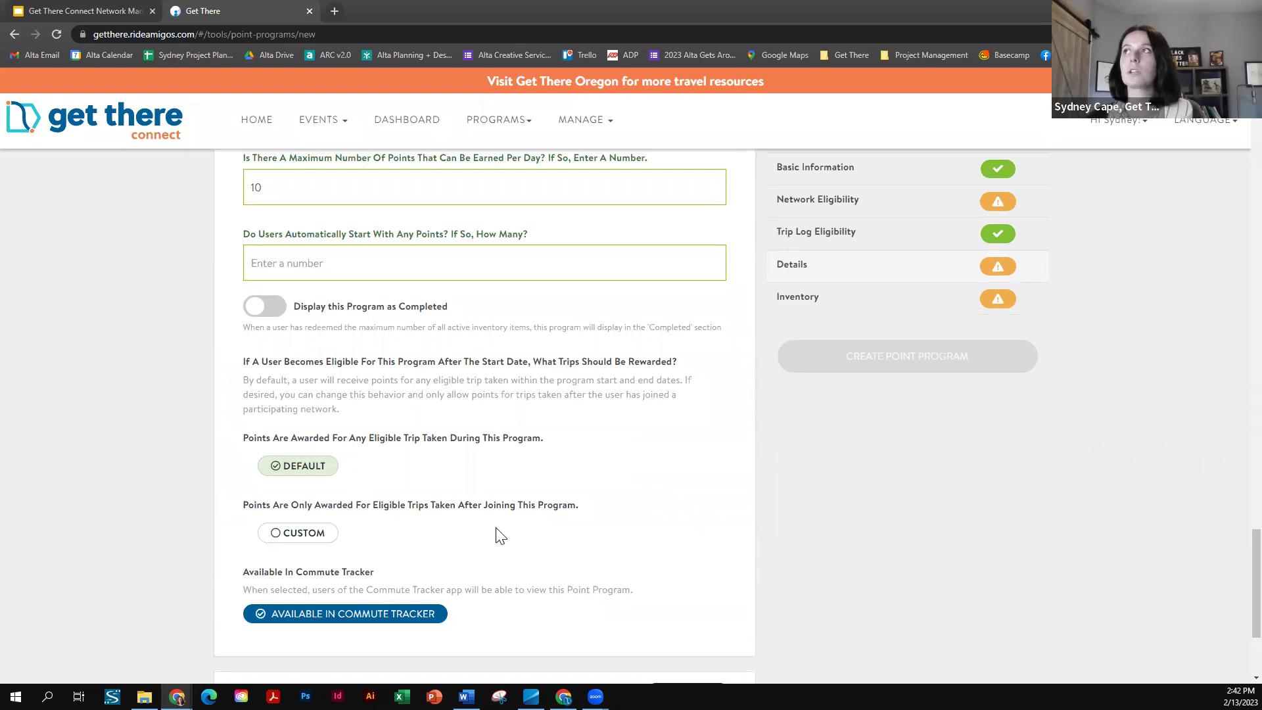
pyautogui.scroll(-3, 490, 407)
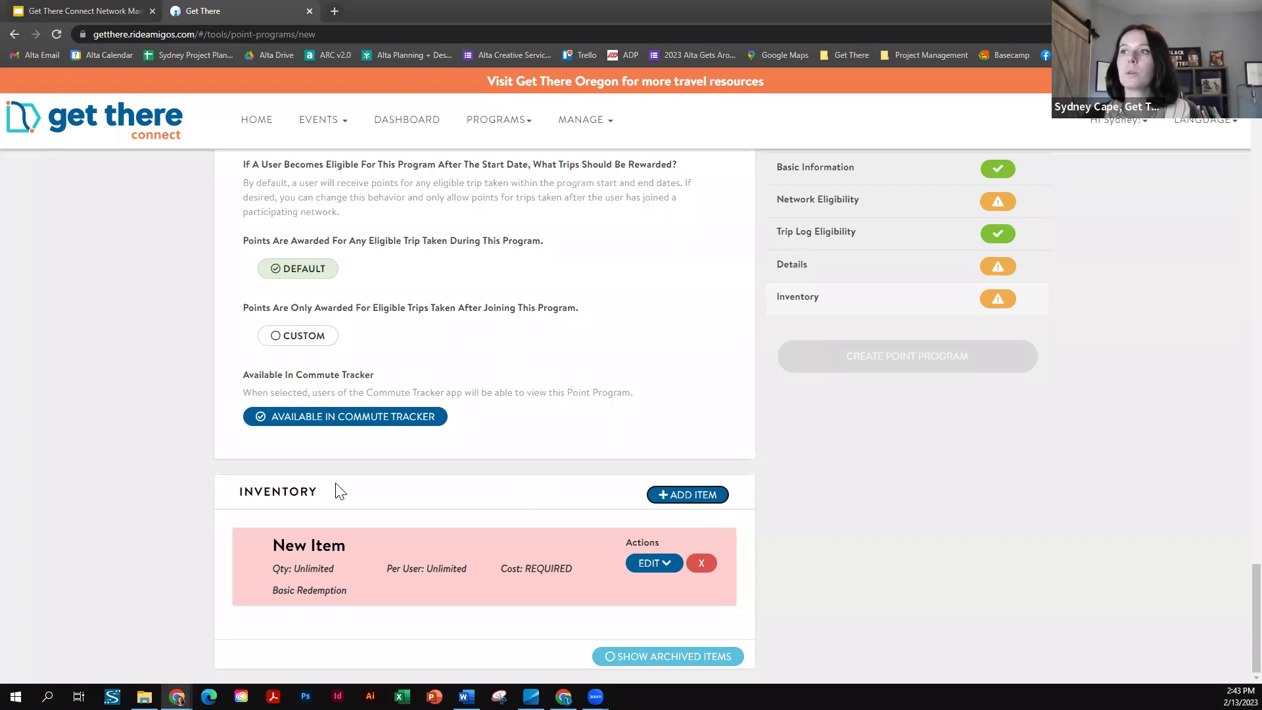
pyautogui.click(581, 122)
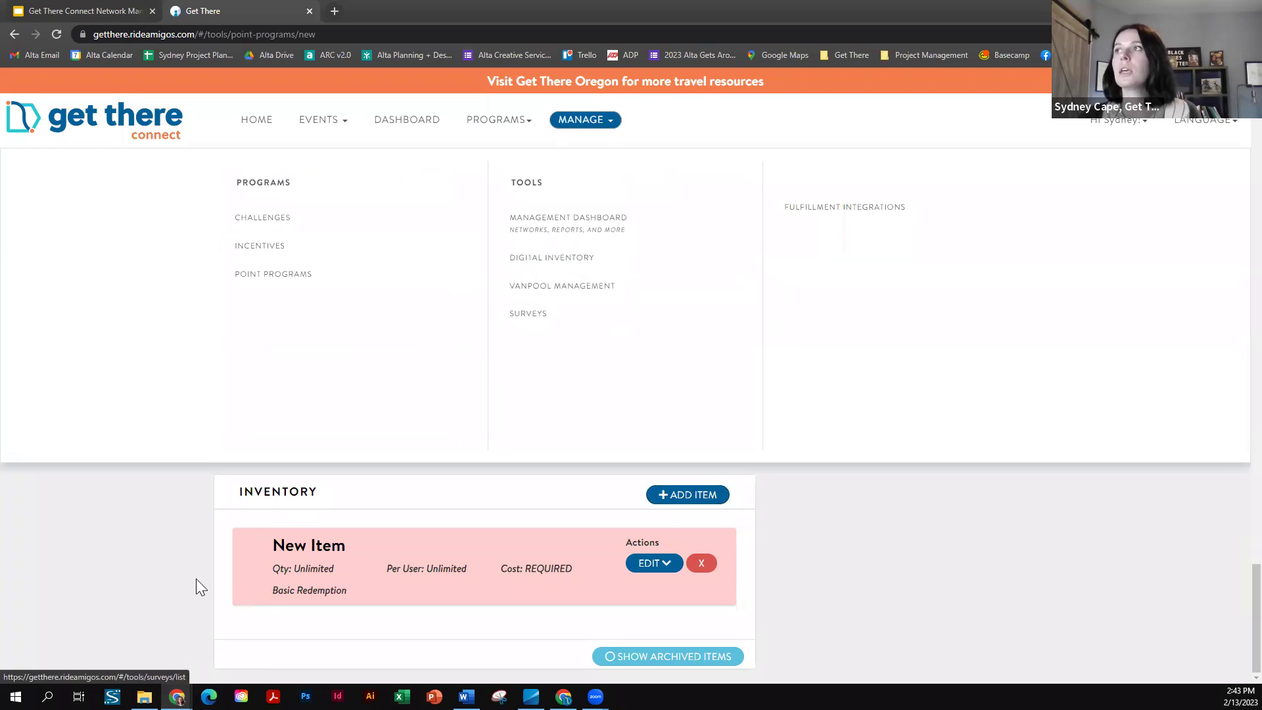
pyautogui.click(130, 555)
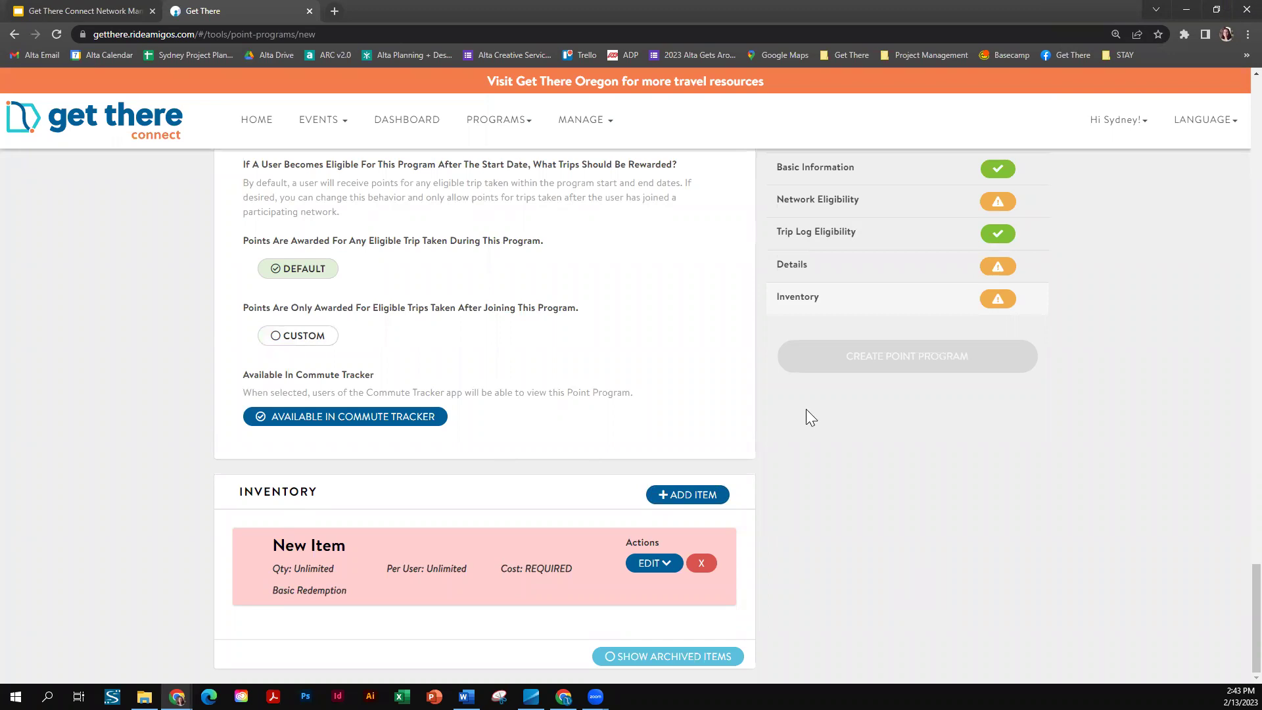
# - Add Drive Alone to the eligible modes, earning -10 points per trip
pyautogui.scroll(10, 806, 410)
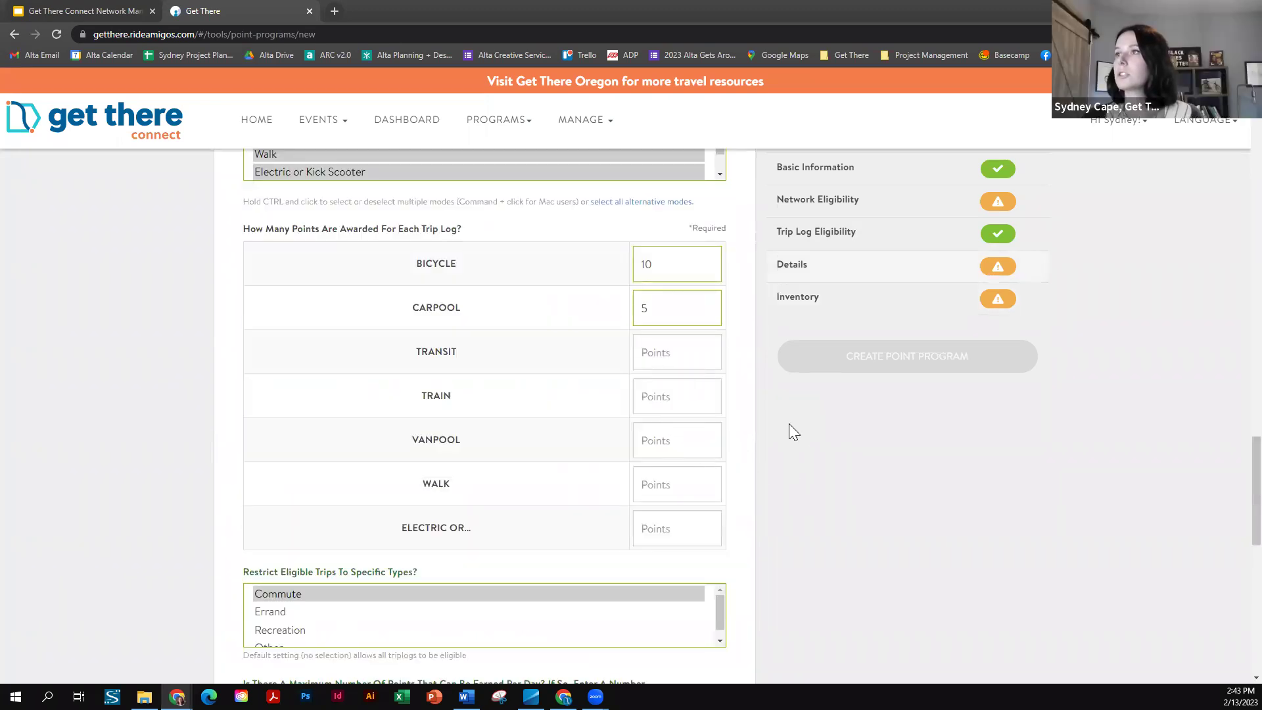
pyautogui.scroll(-2, 687, 434)
pyautogui.scroll(1, 671, 414)
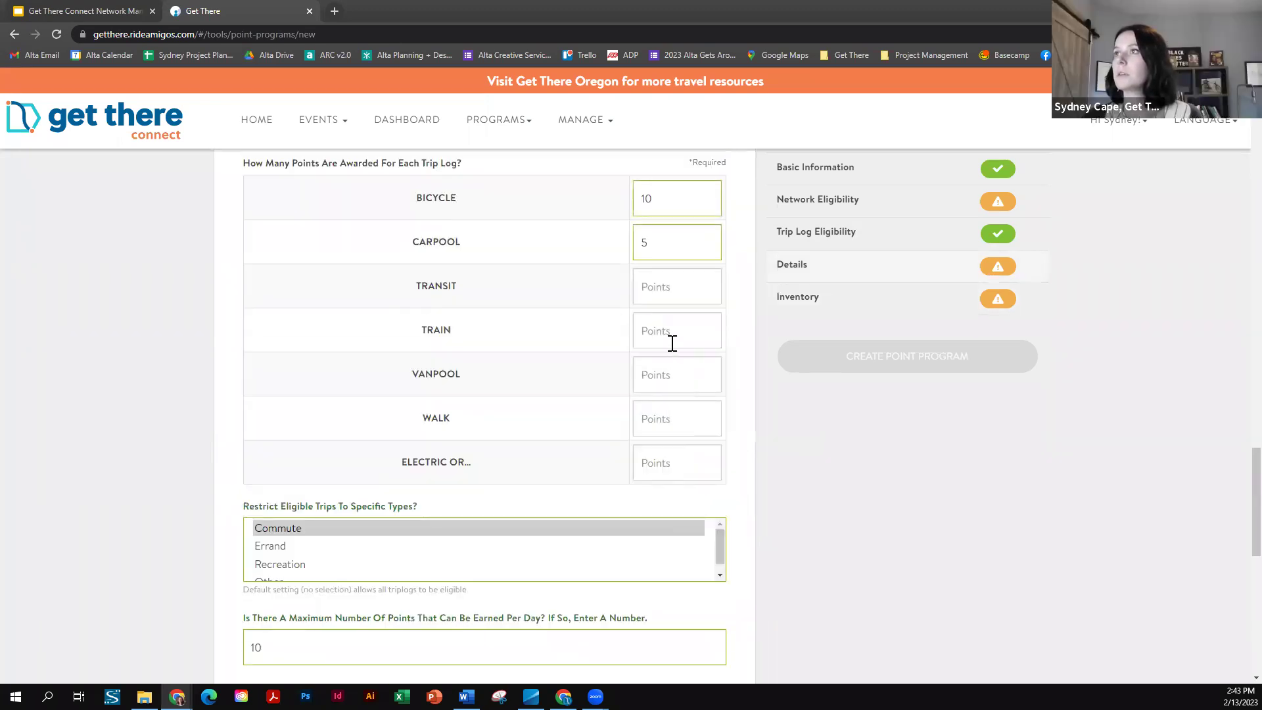
pyautogui.scroll(2, 657, 253)
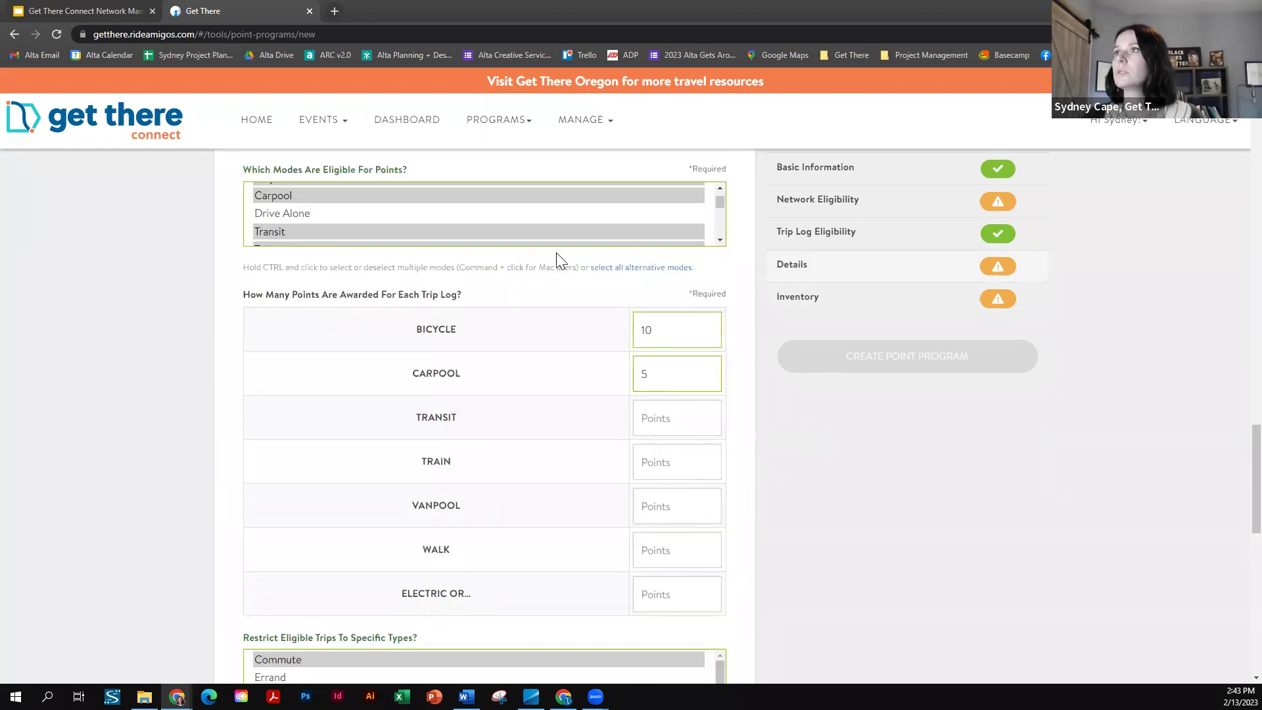
pyautogui.keyDown('ctrl'); pyautogui.click(315, 215); pyautogui.keyUp('ctrl')
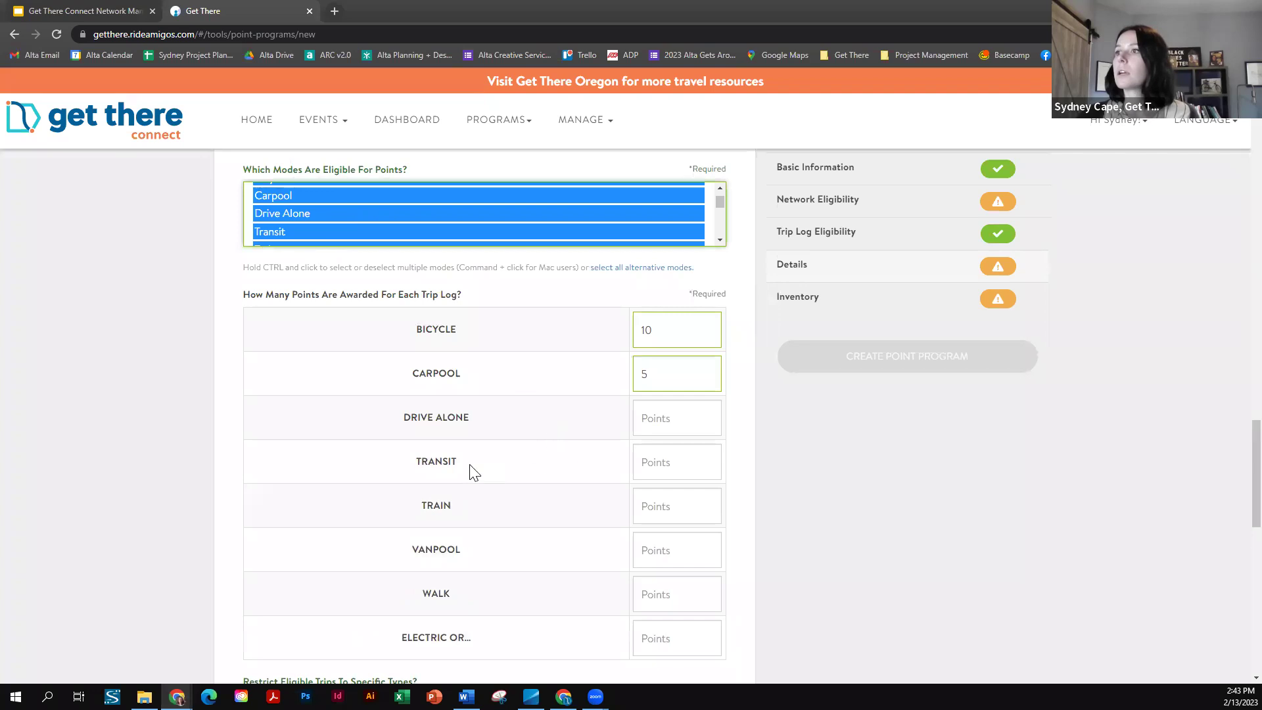
pyautogui.scroll(-1, 473, 472)
pyautogui.click(681, 352)
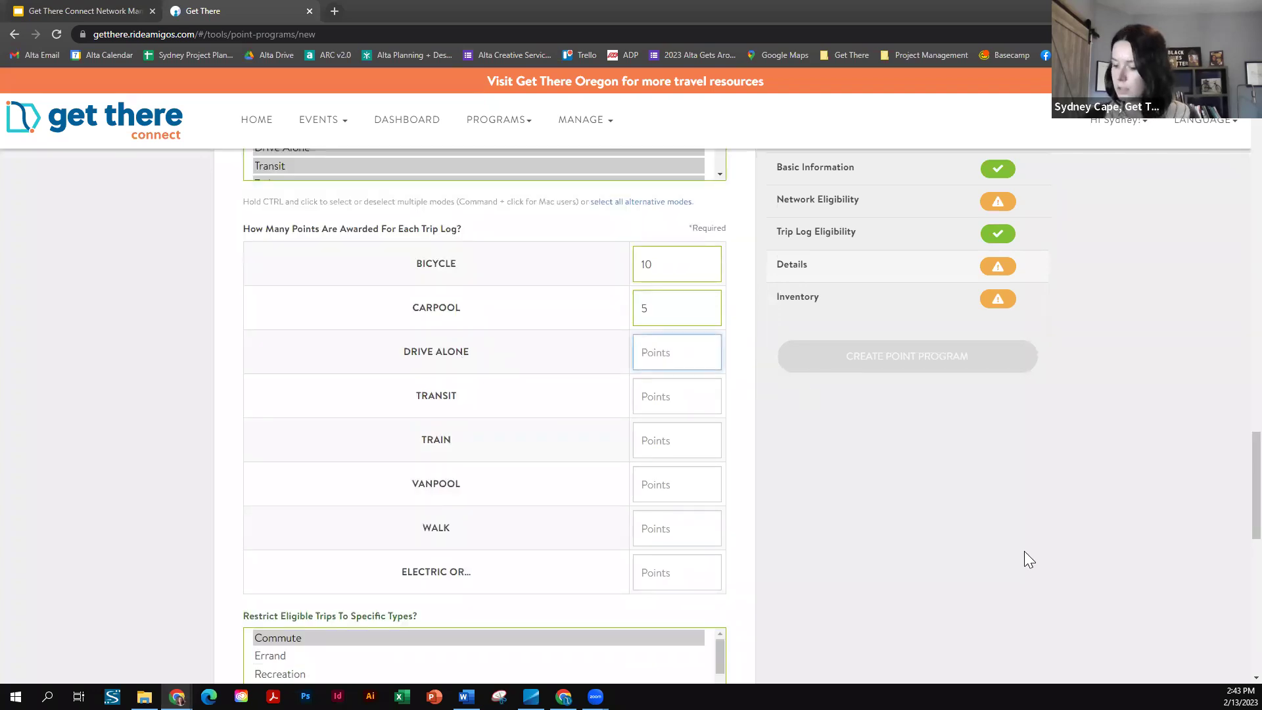
pyautogui.write('-10')
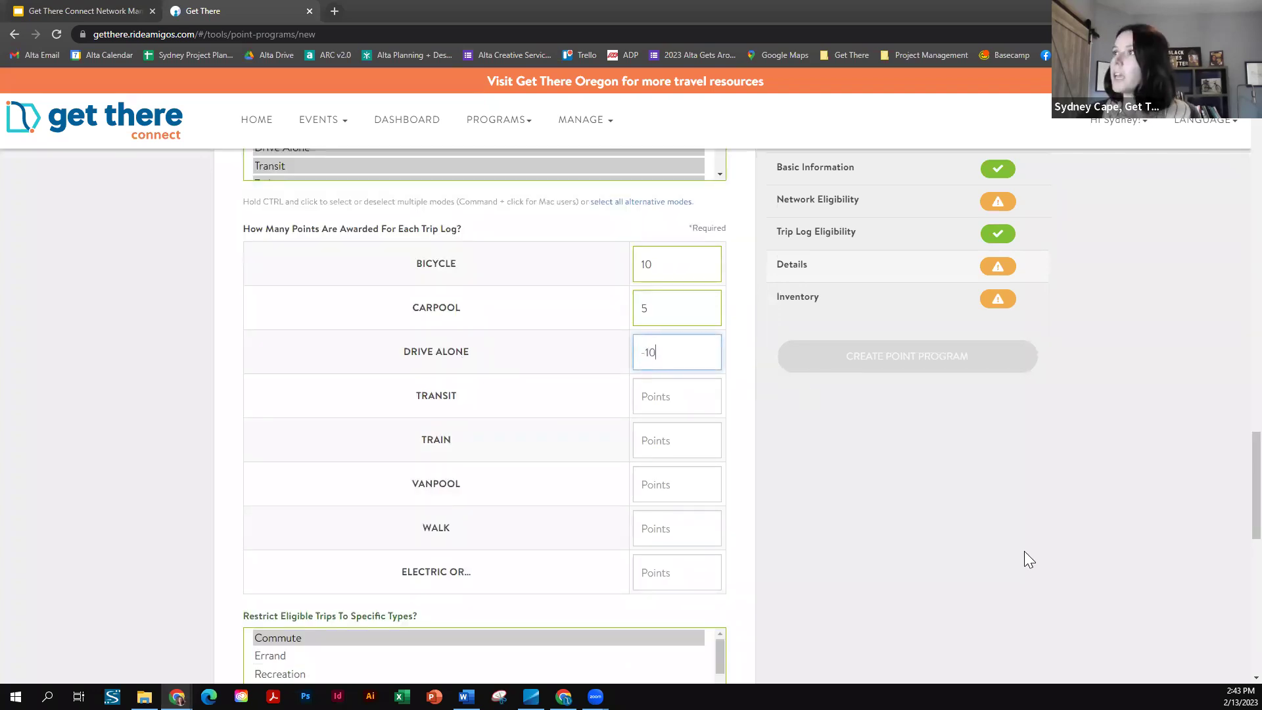
pyautogui.click(987, 499)
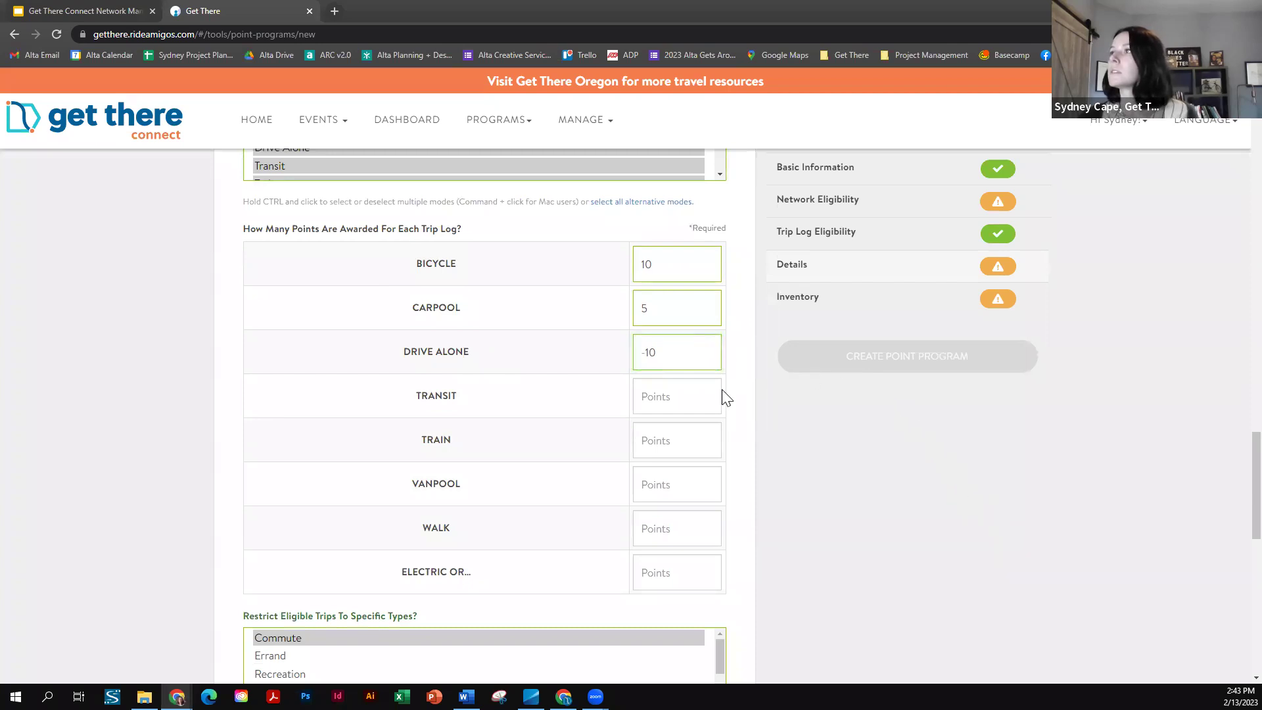
pyautogui.scroll(-1, 722, 394)
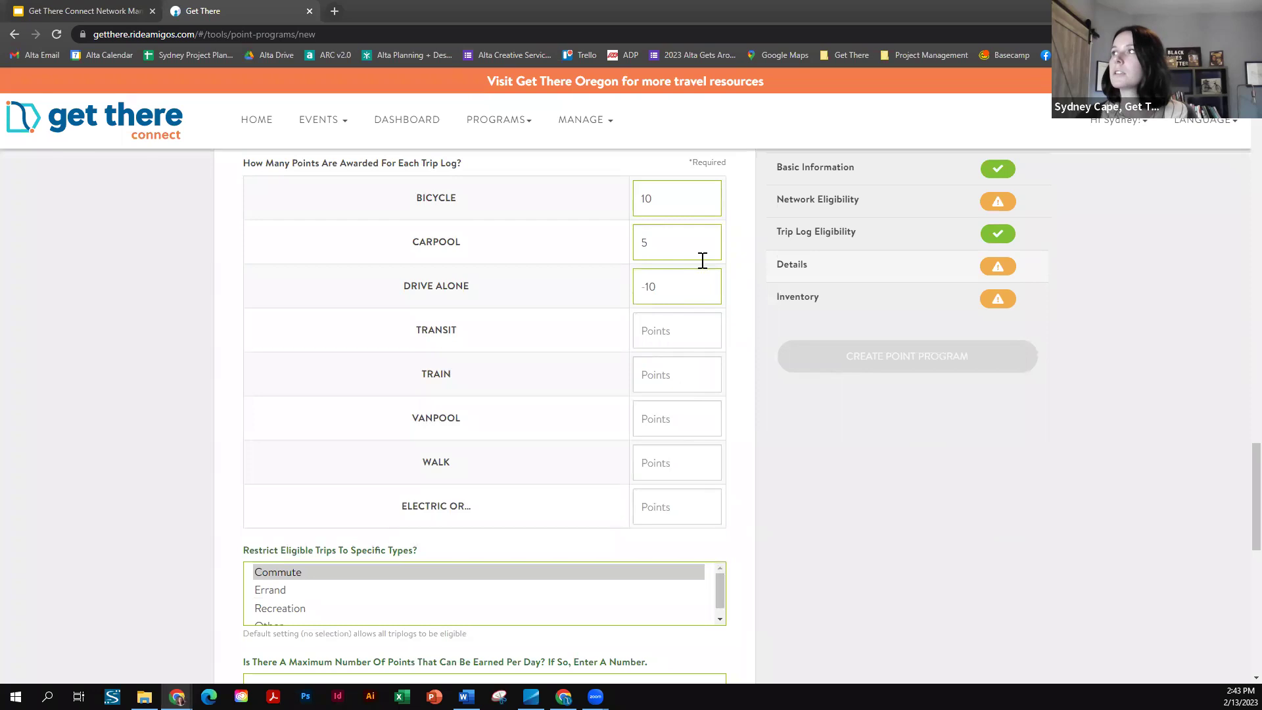
pyautogui.scroll(3, 647, 424)
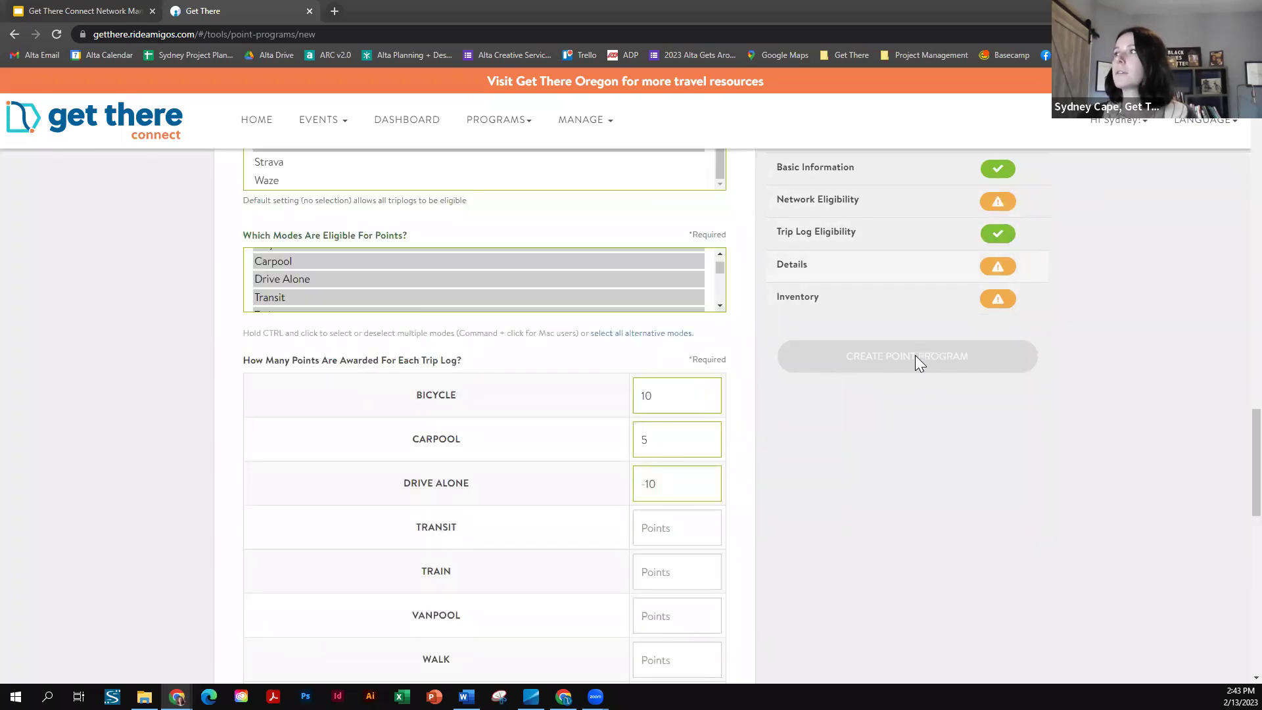
pyautogui.scroll(-7, 832, 497)
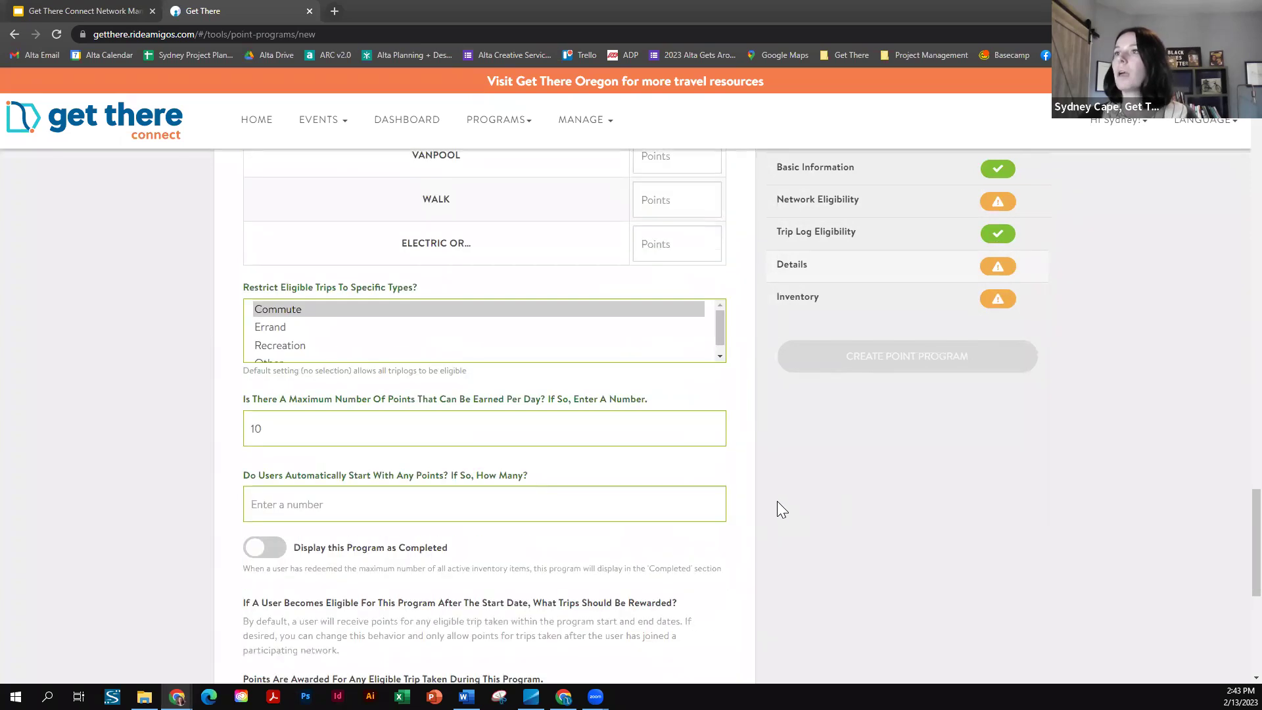
pyautogui.scroll(-7, 778, 502)
pyautogui.scroll(10, 834, 513)
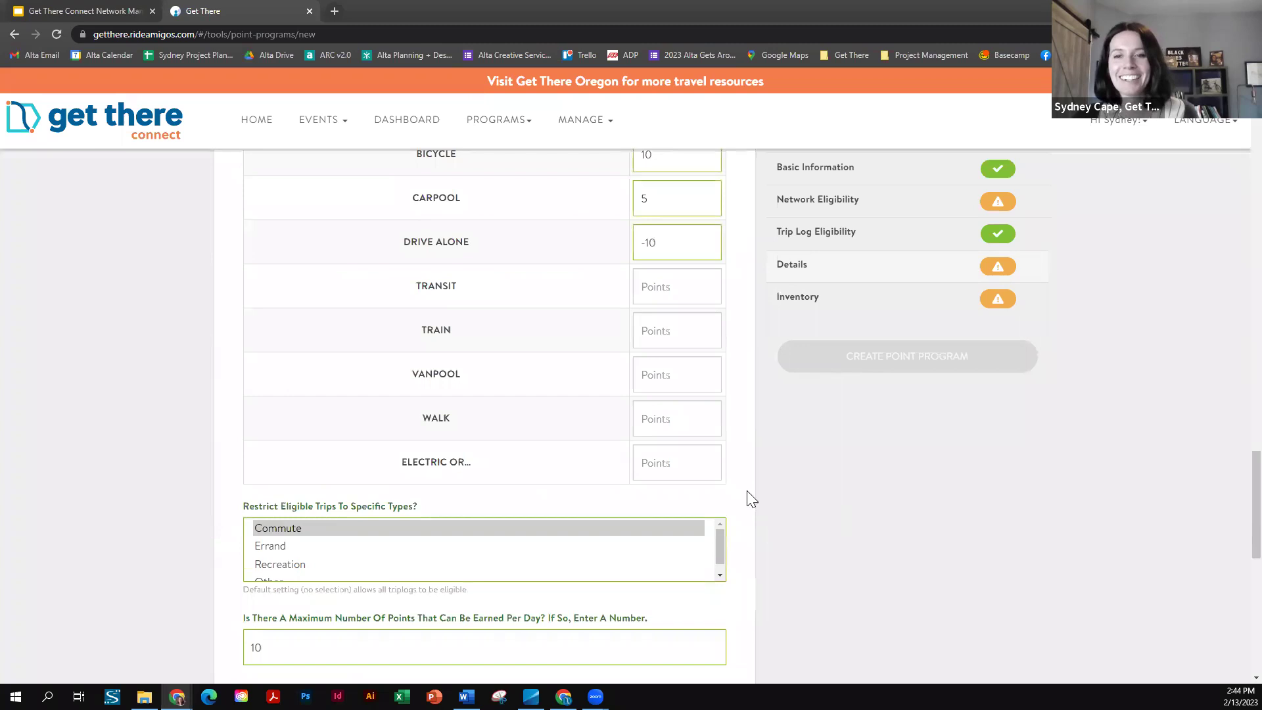
pyautogui.scroll(8, 125, 480)
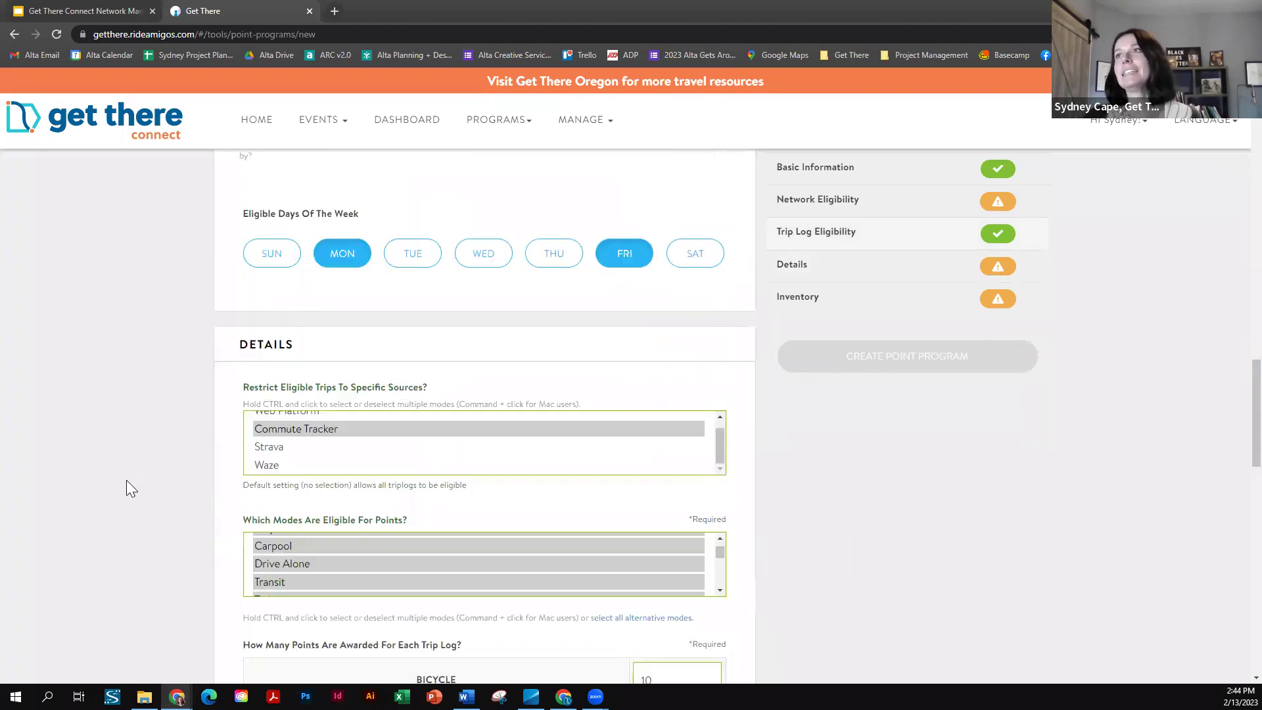
pyautogui.scroll(15, 126, 488)
pyautogui.scroll(5, 127, 484)
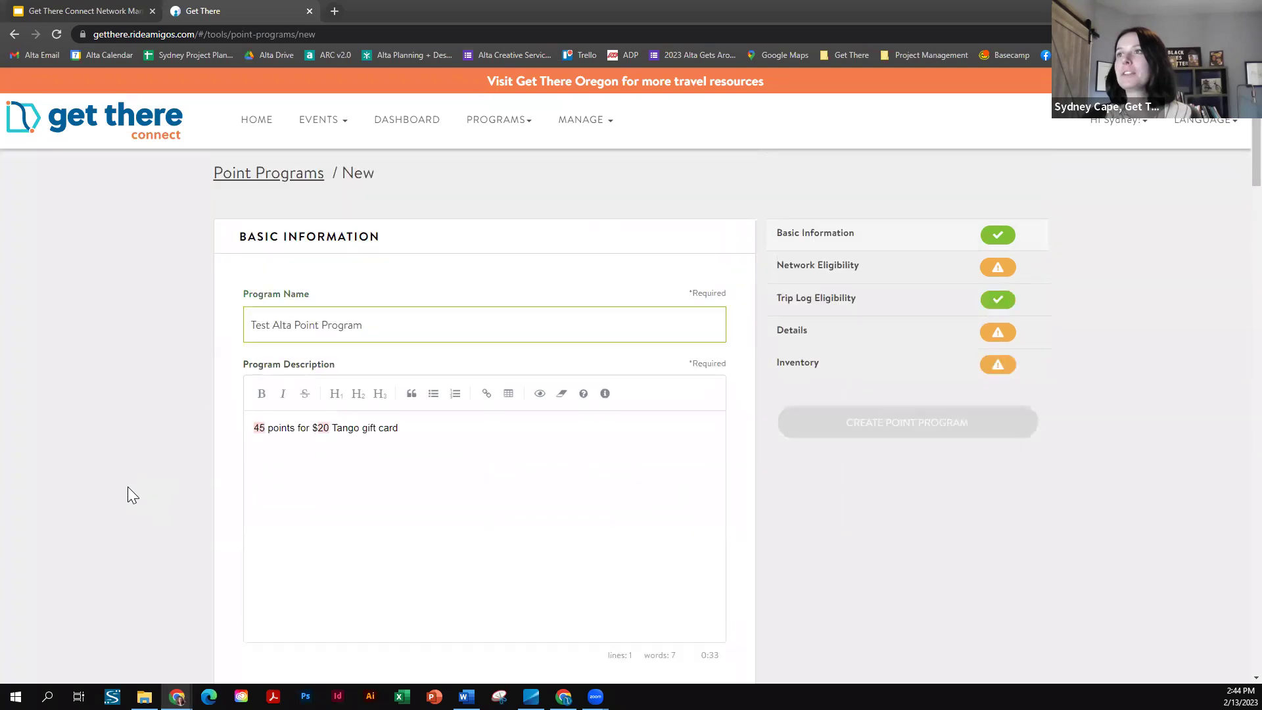
pyautogui.scroll(-15, 127, 539)
pyautogui.scroll(-13, 127, 535)
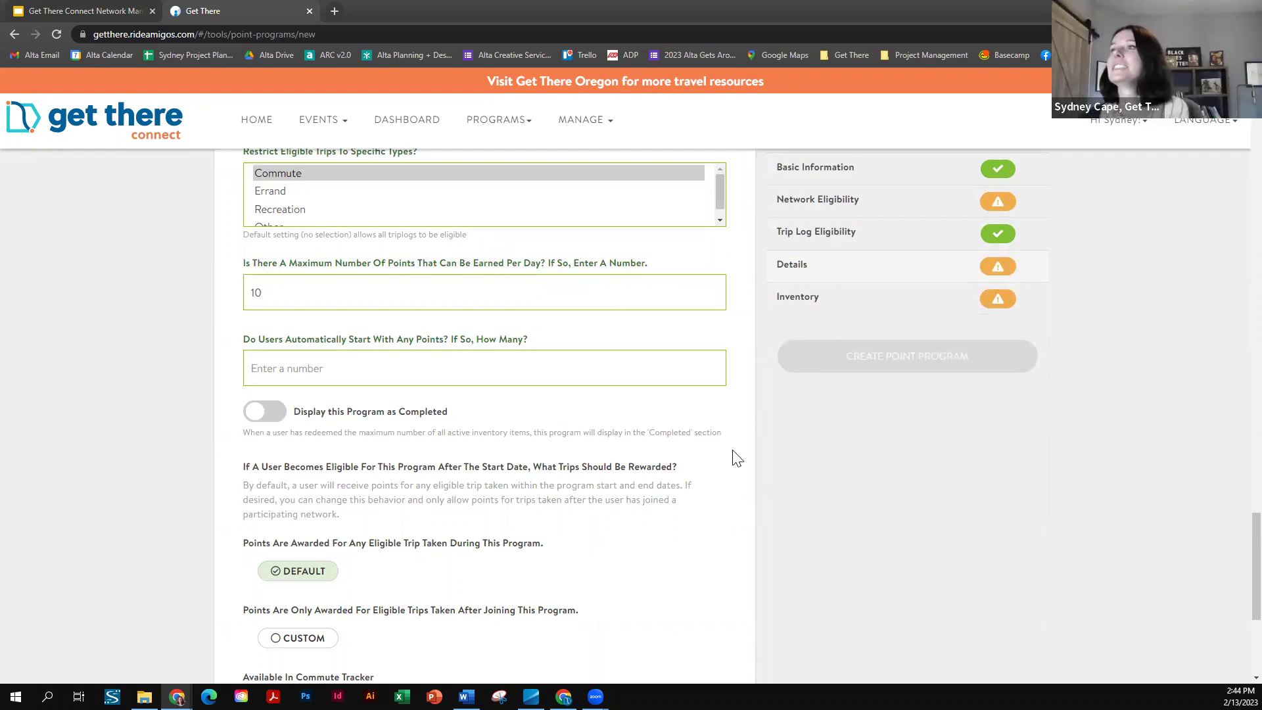
pyautogui.scroll(-2, 170, 303)
pyautogui.scroll(-3, 155, 313)
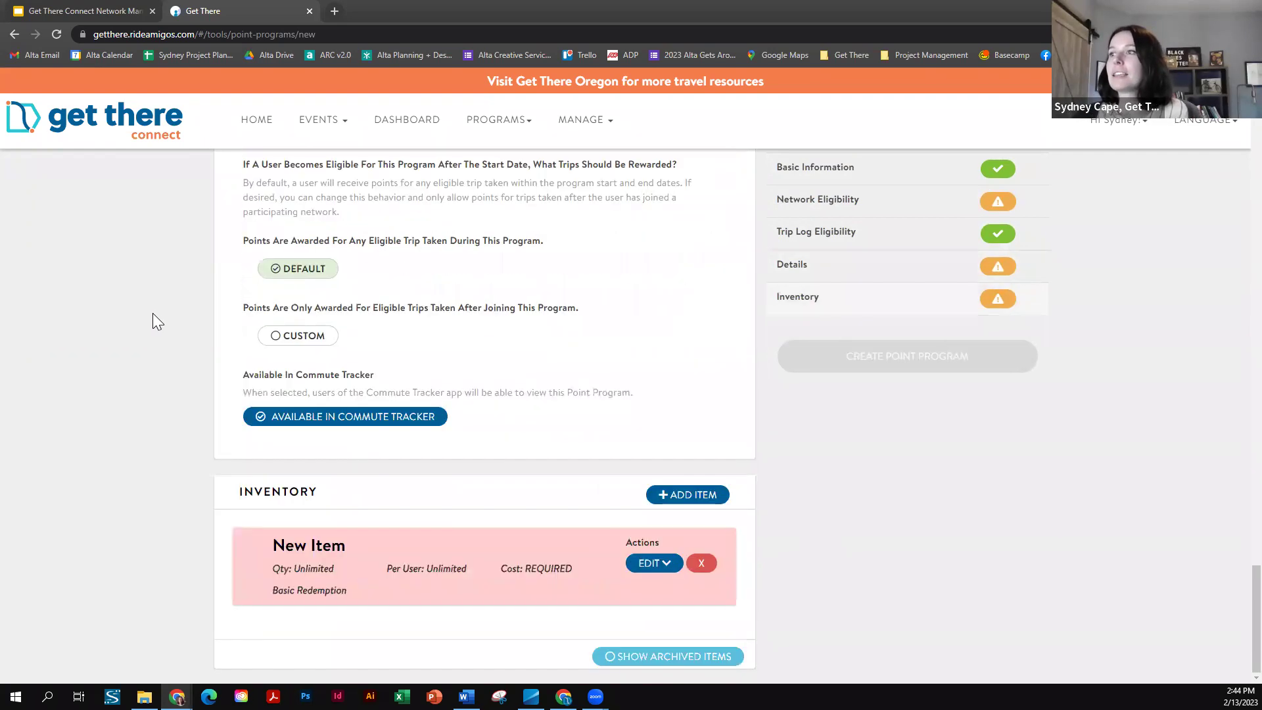
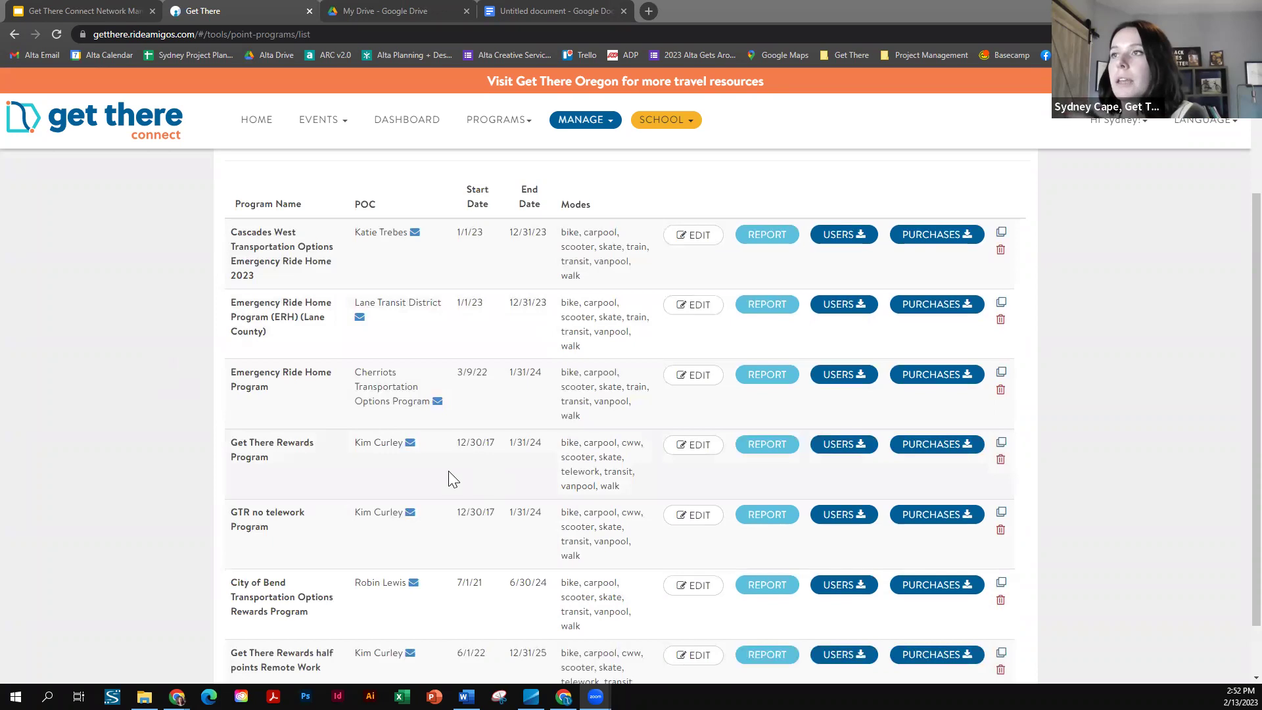
# - Scroll to the last of the seven point programs and highlight the Get There Rewards Program name
pyautogui.scroll(-1, 263, 395)
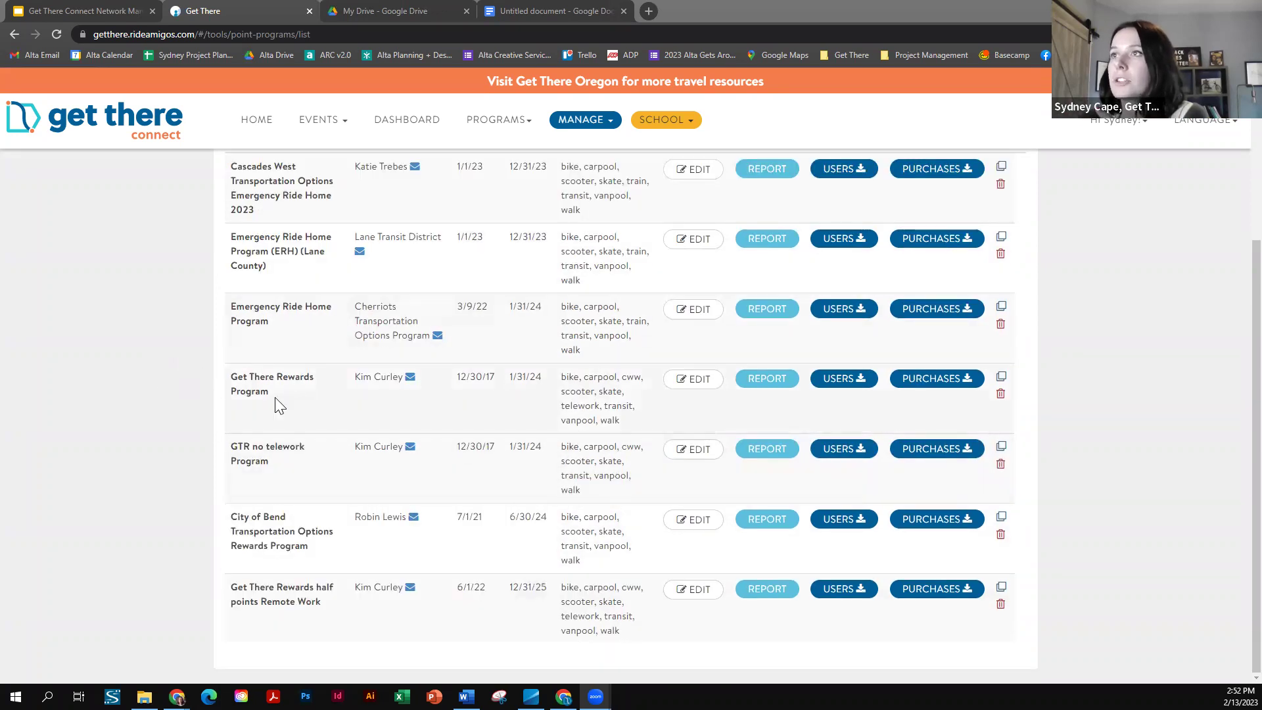
pyautogui.moveTo(276, 401); pyautogui.dragTo(231, 376)
# - Look over the first new purchase's Actions status choices in the Get There Rewards report, leaving it unchanged
pyautogui.click(170, 388)
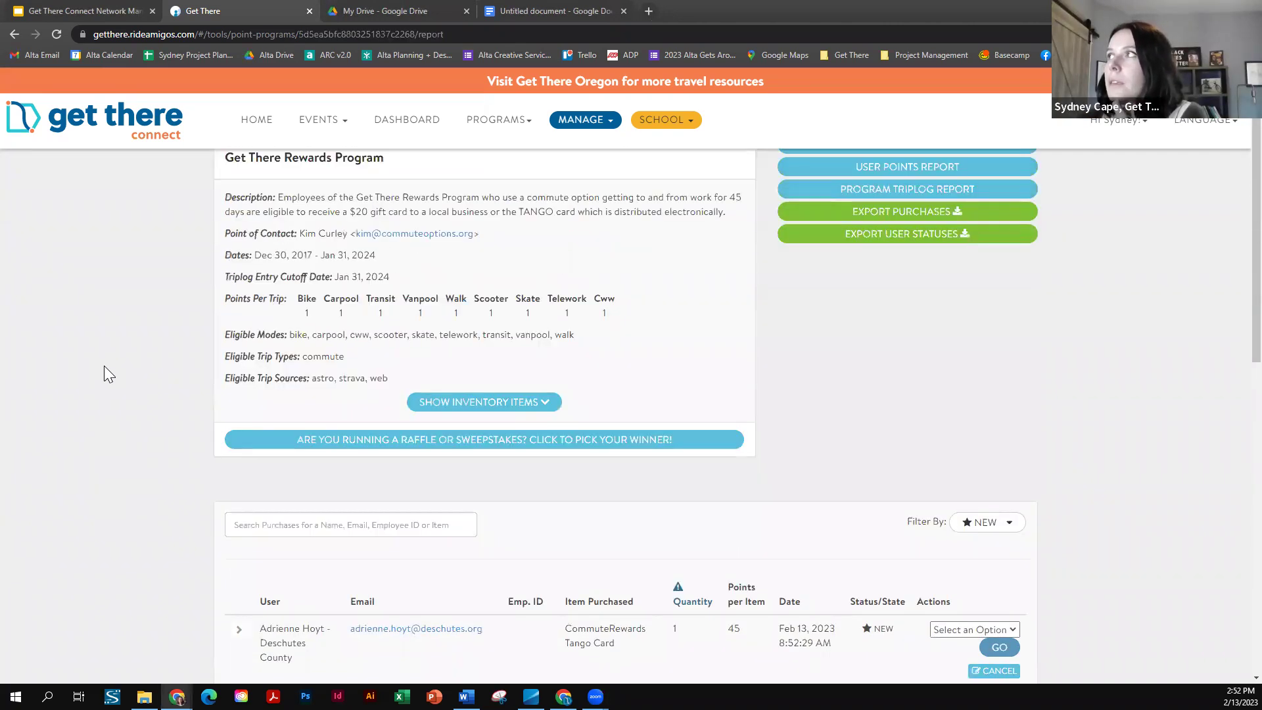
pyautogui.scroll(-5, 104, 366)
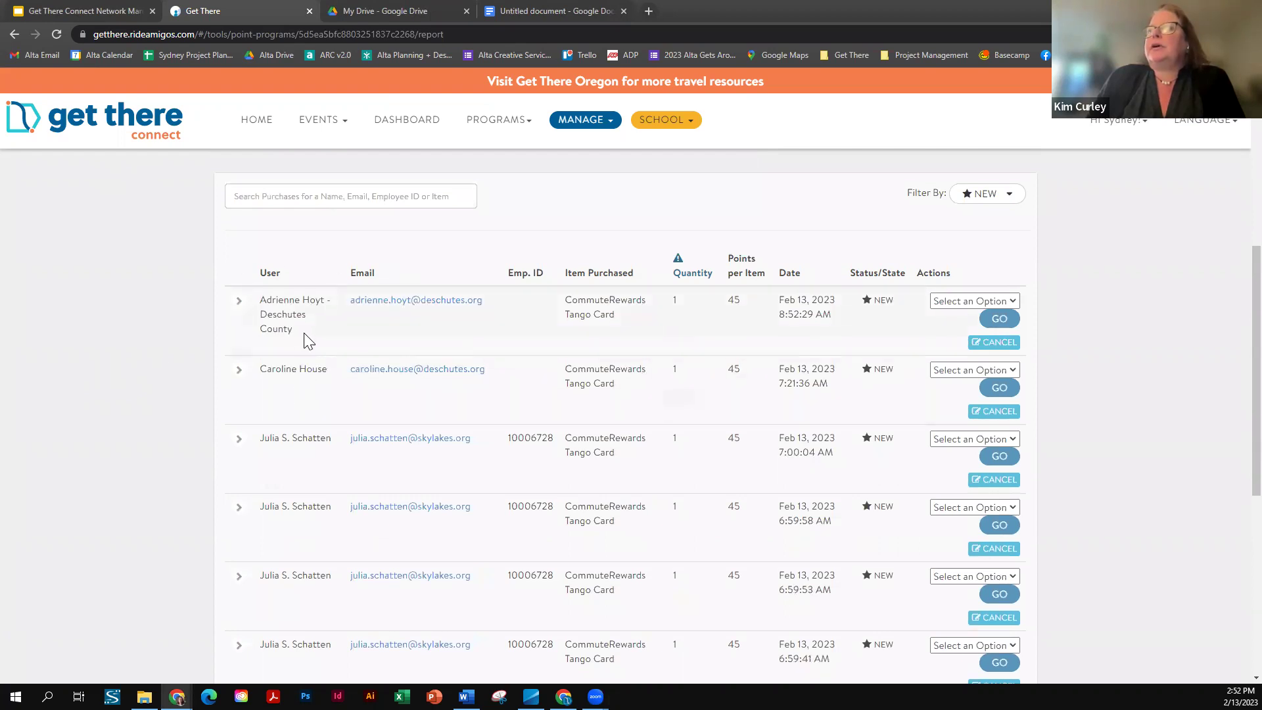
pyautogui.click(998, 303)
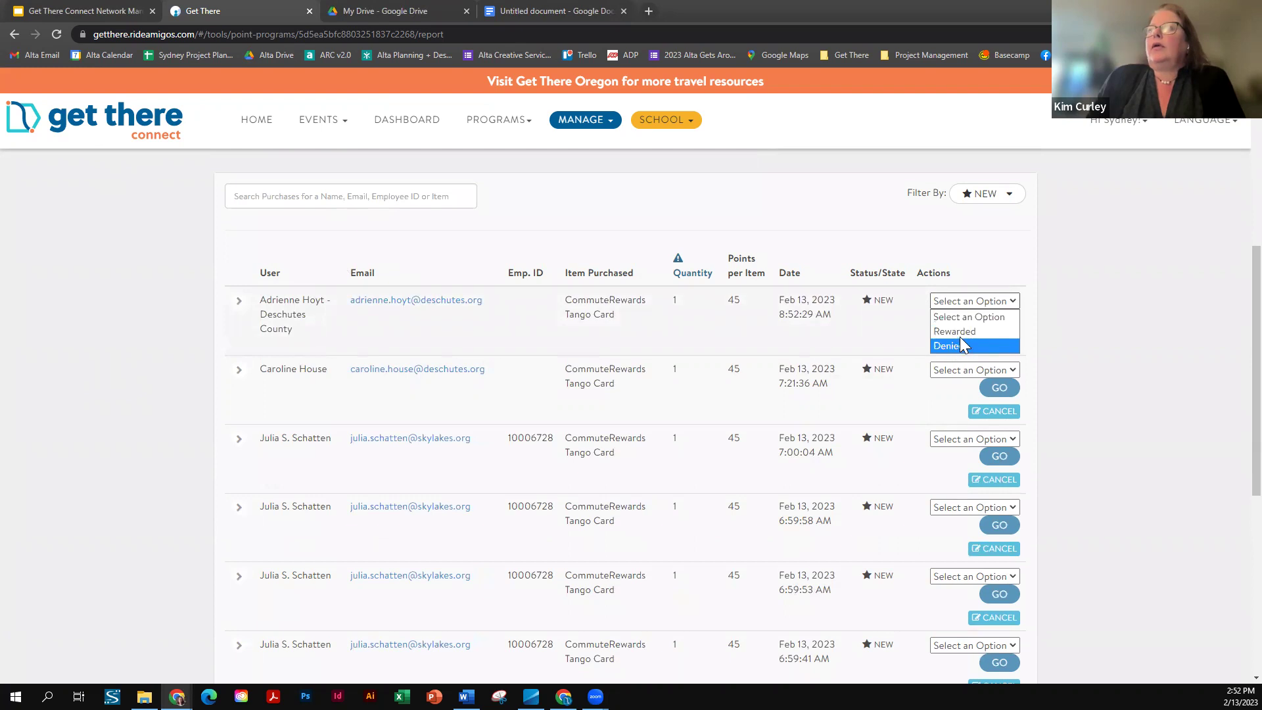
pyautogui.click(1072, 301)
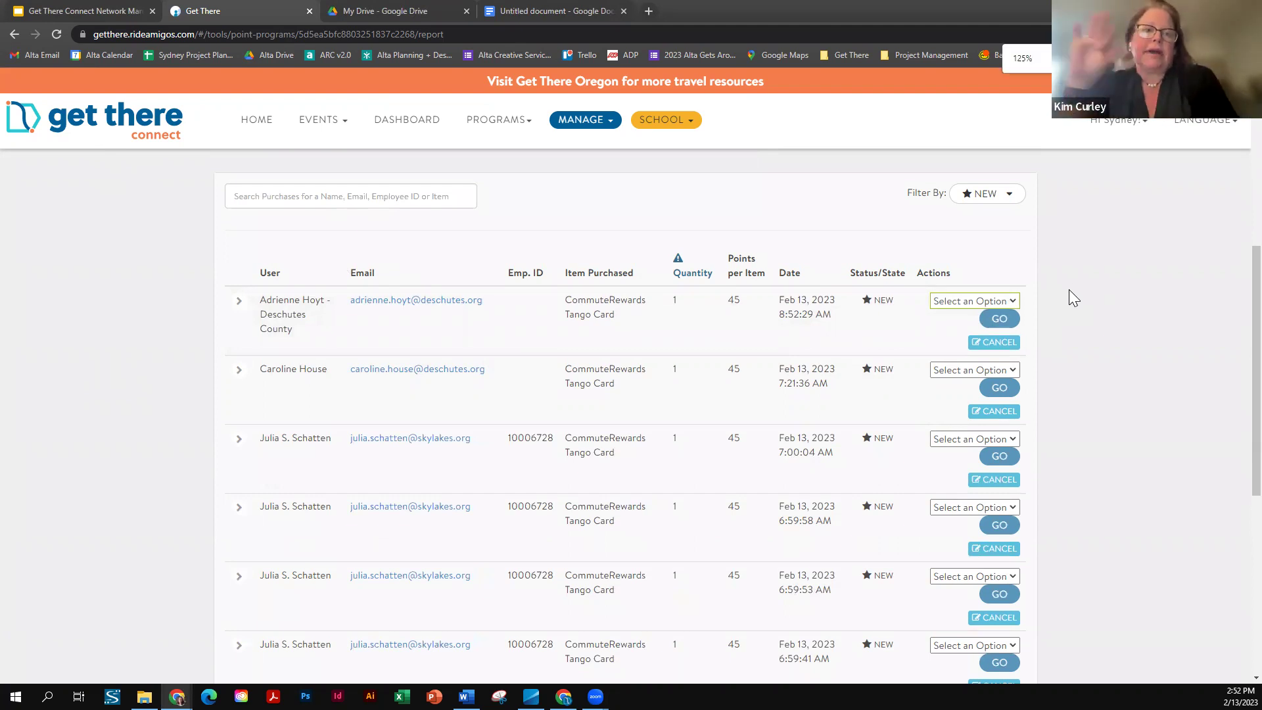
# - Zoom the report in one step and go to the Search Purchases box
pyautogui.hotkey('ctrl', '+')
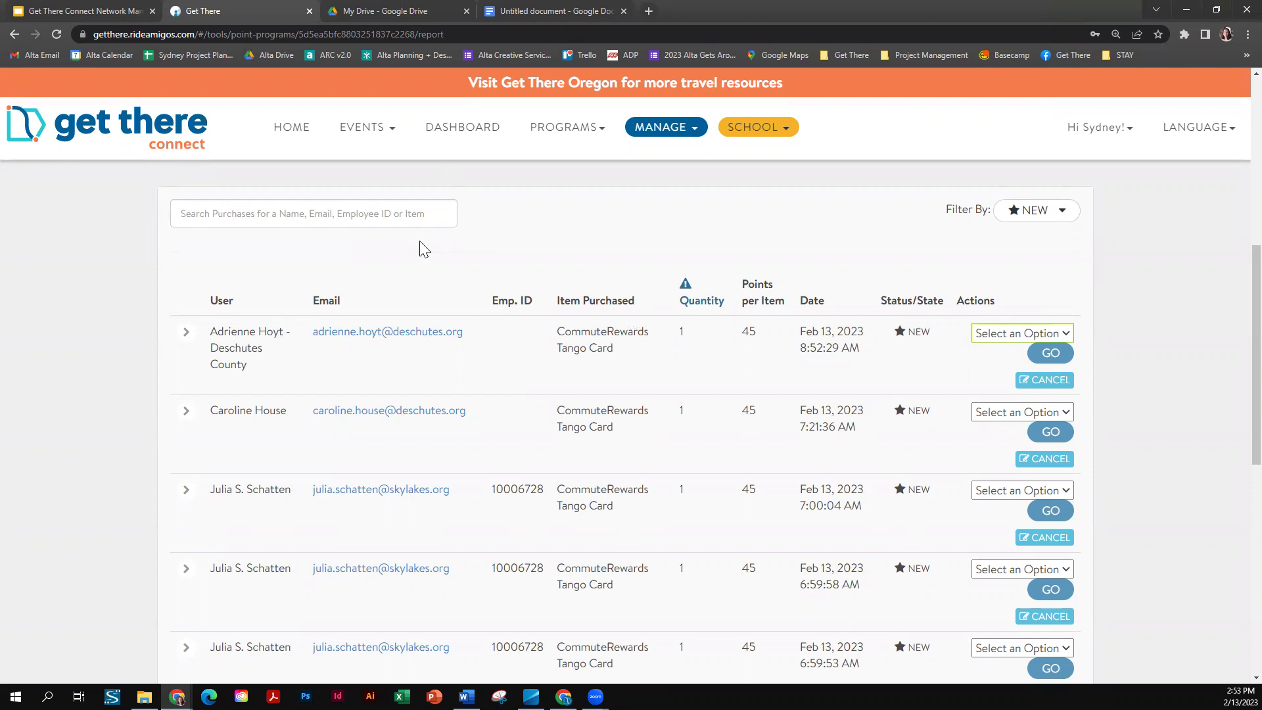
pyautogui.scroll(7, 421, 244)
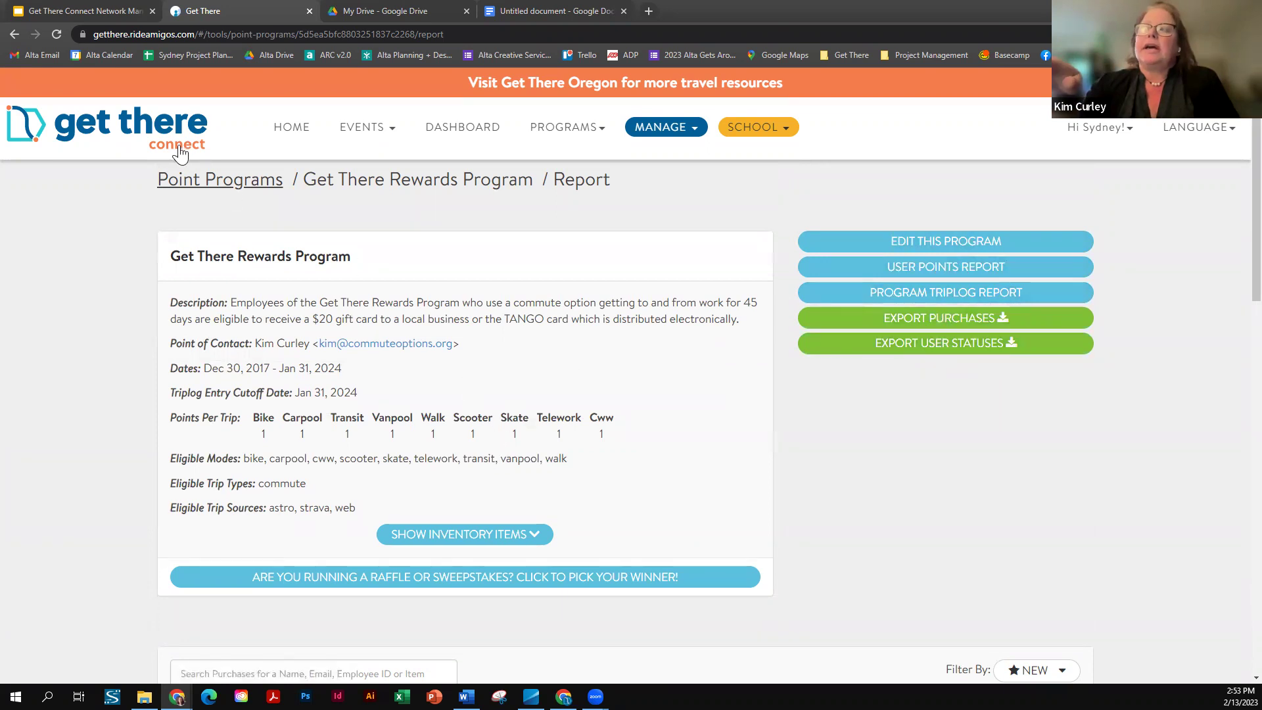
pyautogui.scroll(-6, 386, 289)
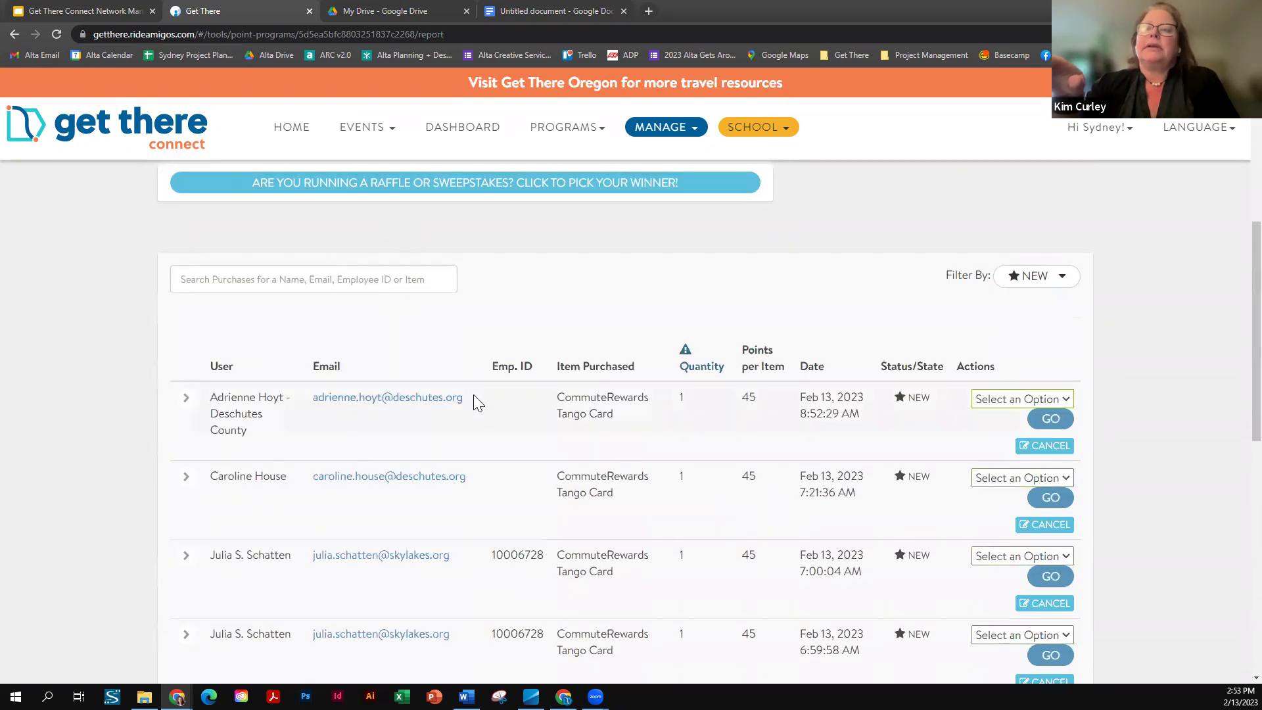
pyautogui.scroll(-1, 985, 376)
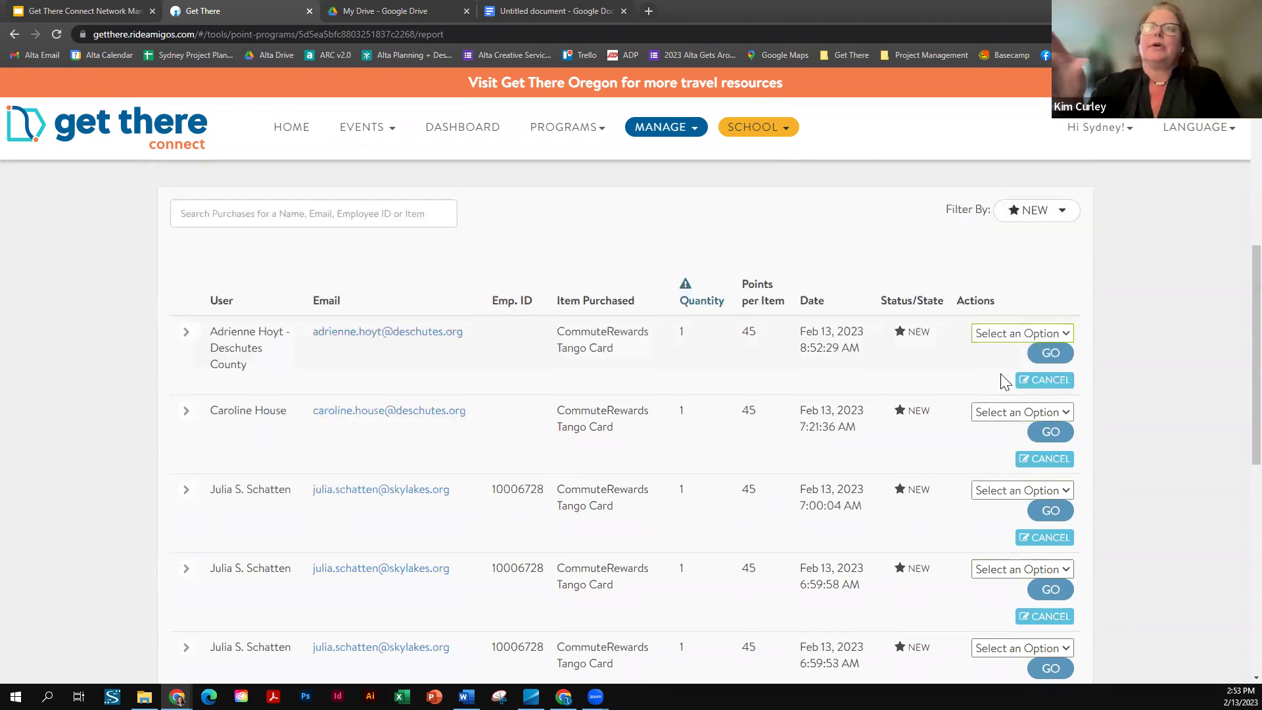
pyautogui.click(243, 212)
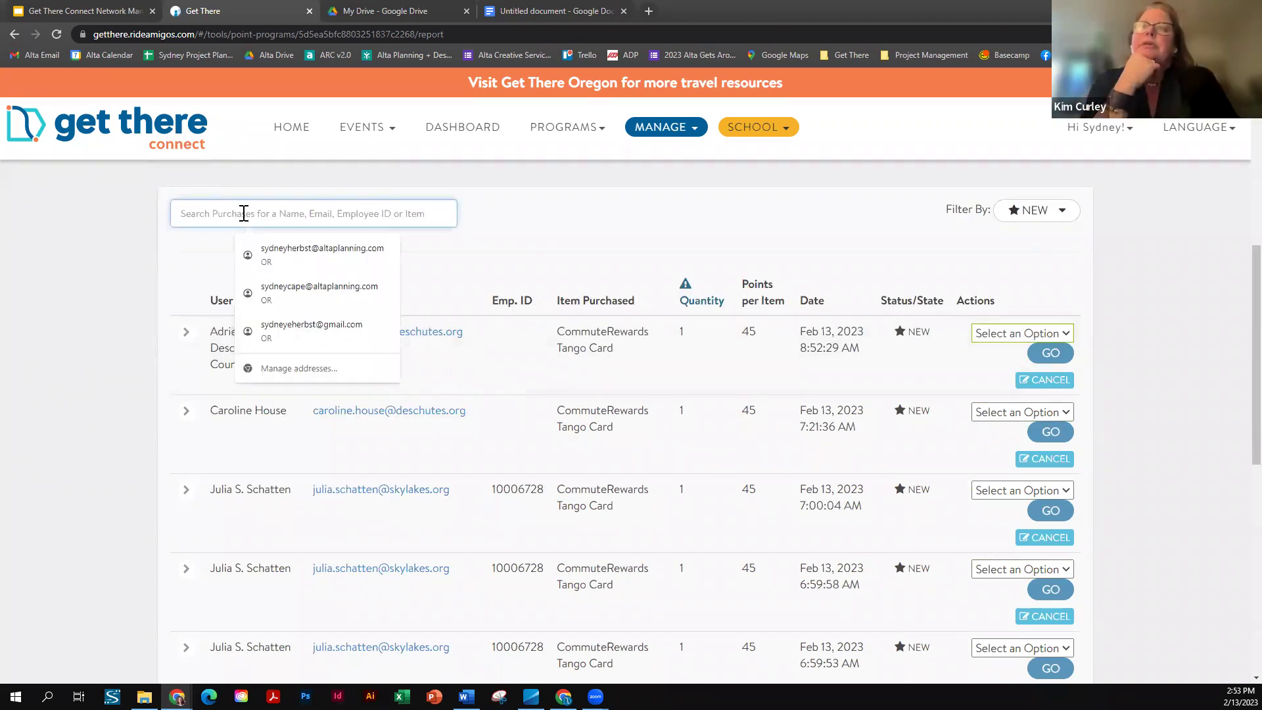
# - Search purchases for a user's name with Filter By set to All, then return to Point Programs
pyautogui.write('adrienne')
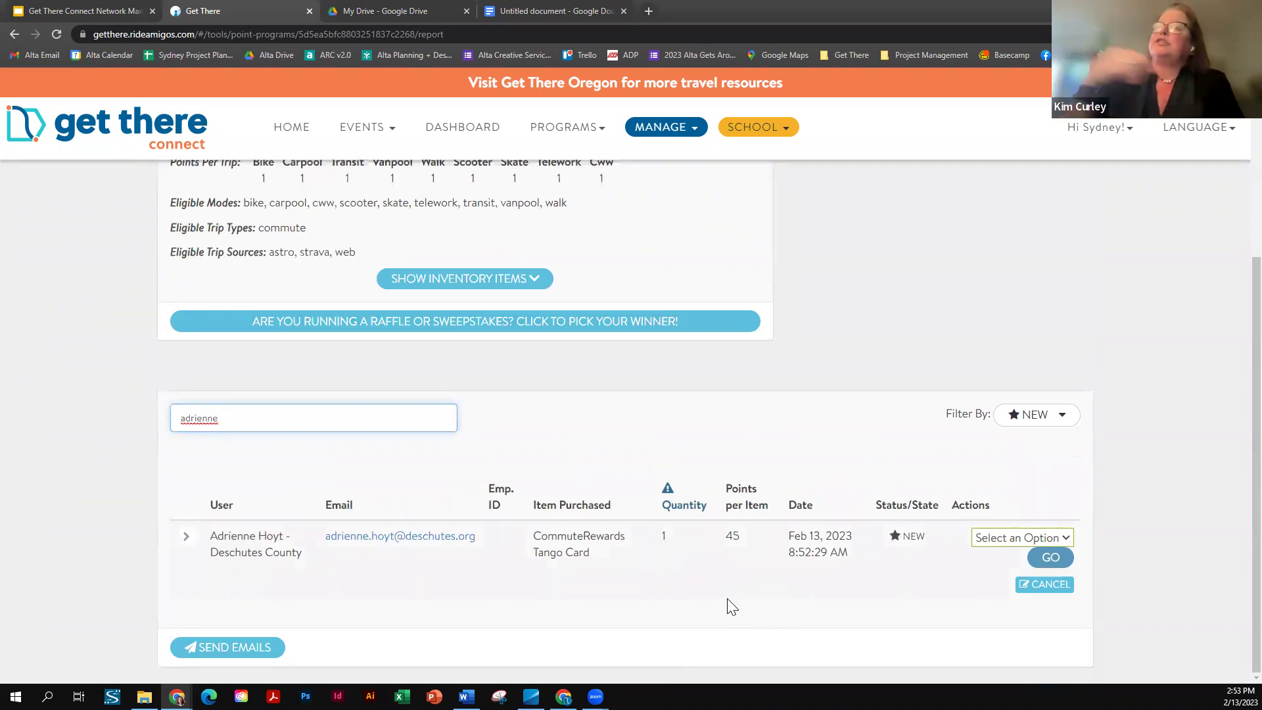
pyautogui.click(1031, 421)
pyautogui.click(961, 454)
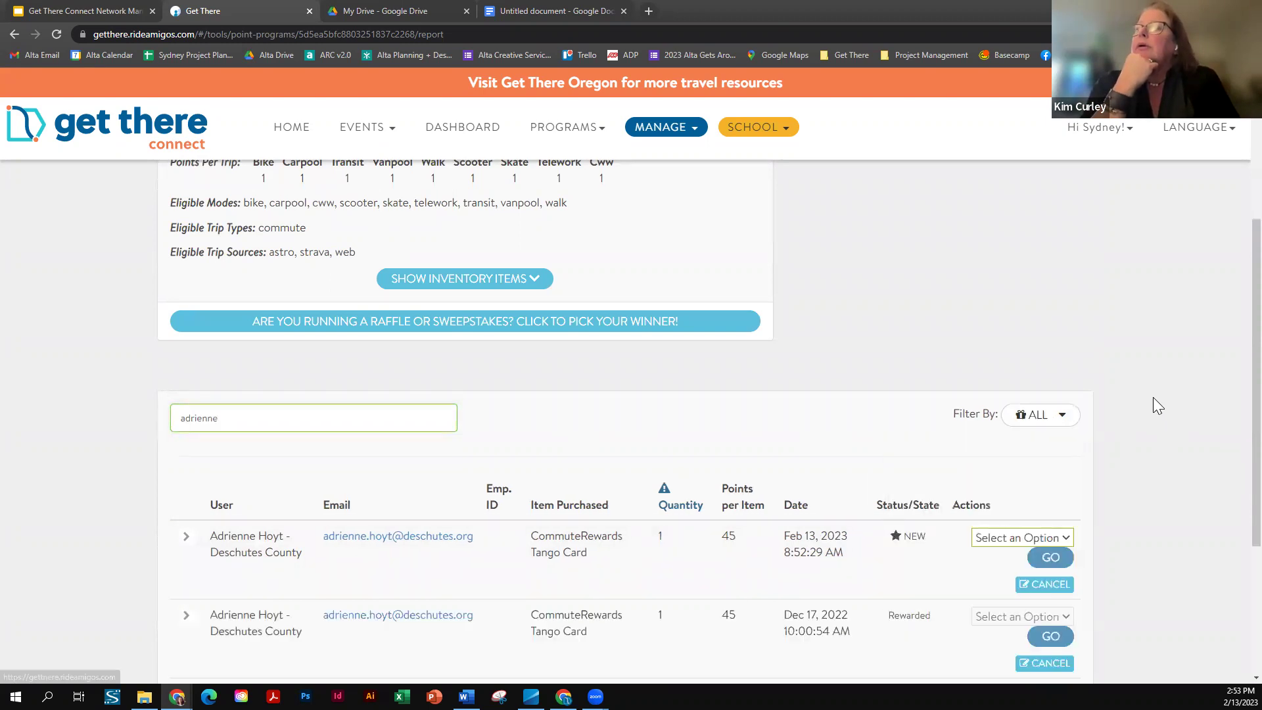
pyautogui.scroll(-3, 1153, 397)
pyautogui.scroll(-1, 1151, 397)
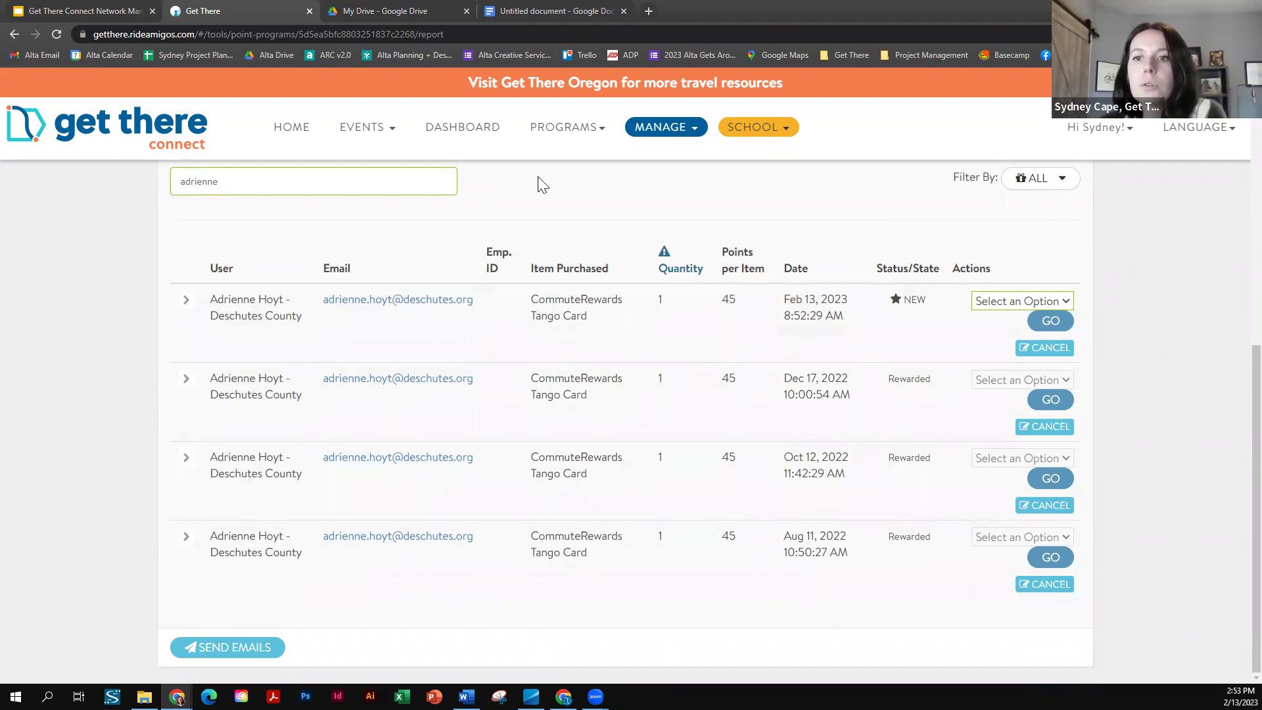
pyautogui.scroll(8, 538, 183)
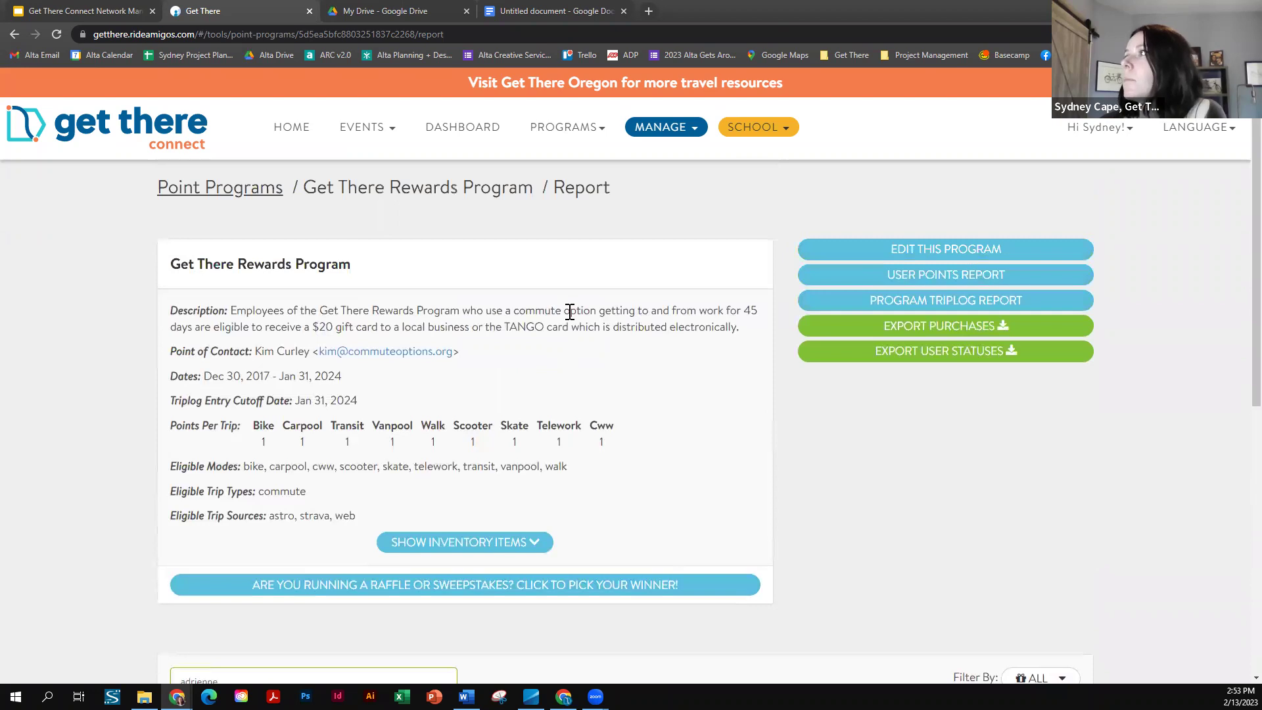
pyautogui.click(220, 190)
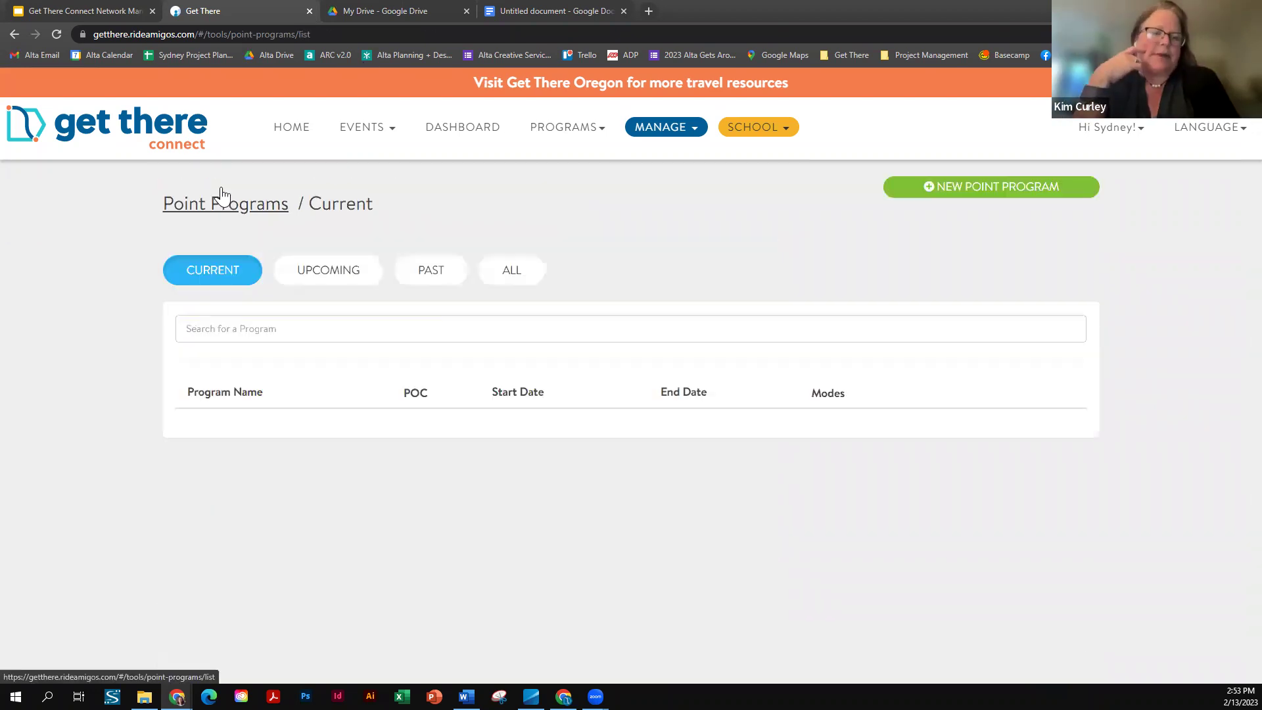
pyautogui.scroll(-5, 940, 343)
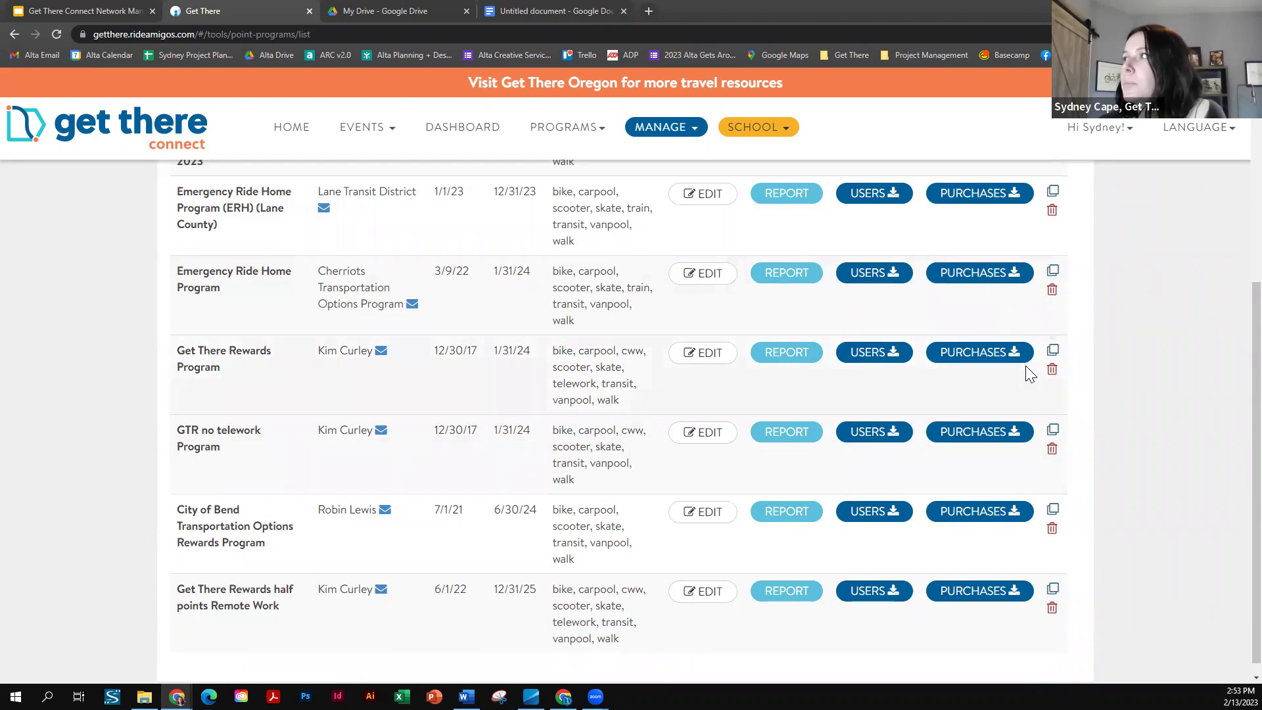
pyautogui.click(791, 366)
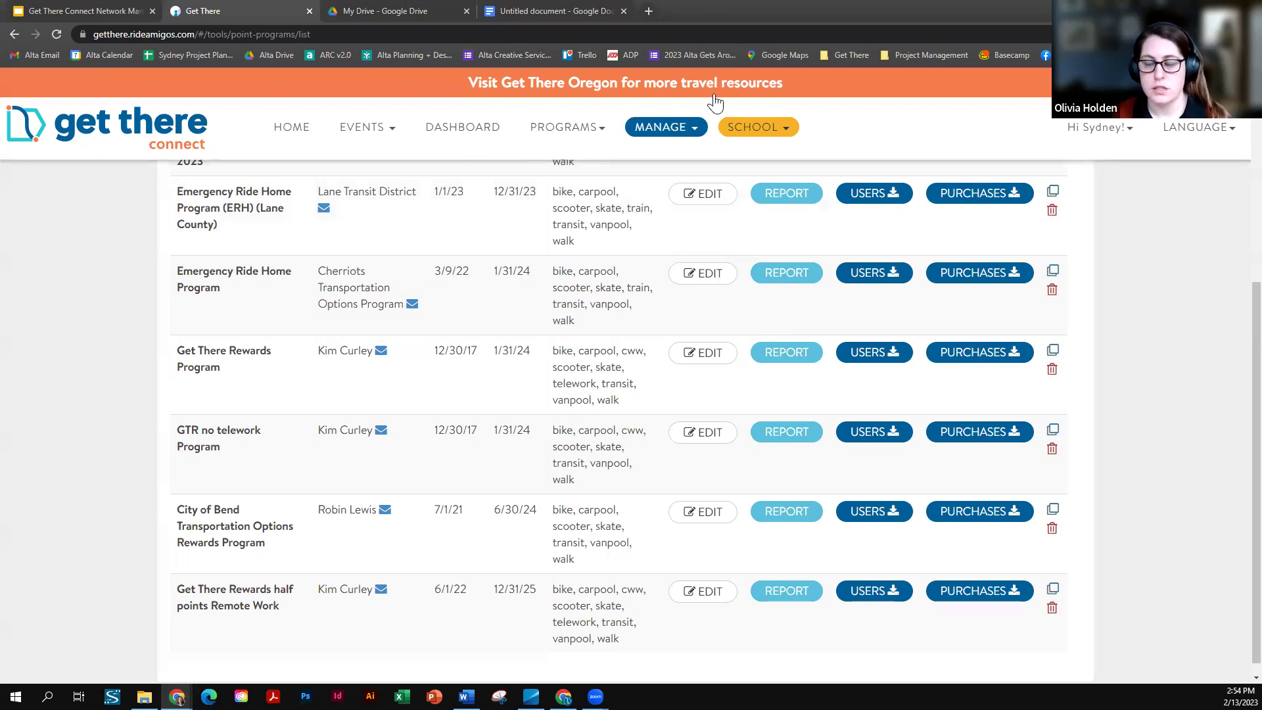
pyautogui.scroll(5, 749, 401)
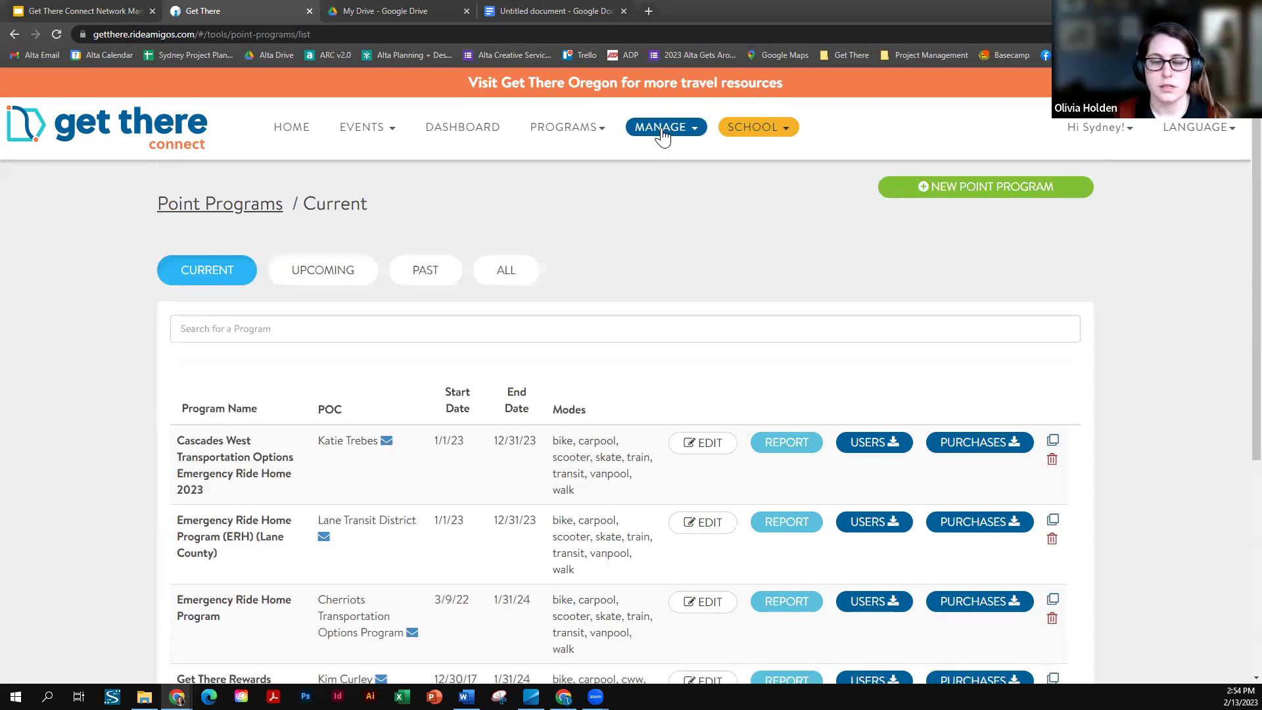
# - Go to Manage > Digital Inventory, browse the items table, and zoom the browser out to 110%
pyautogui.click(664, 127)
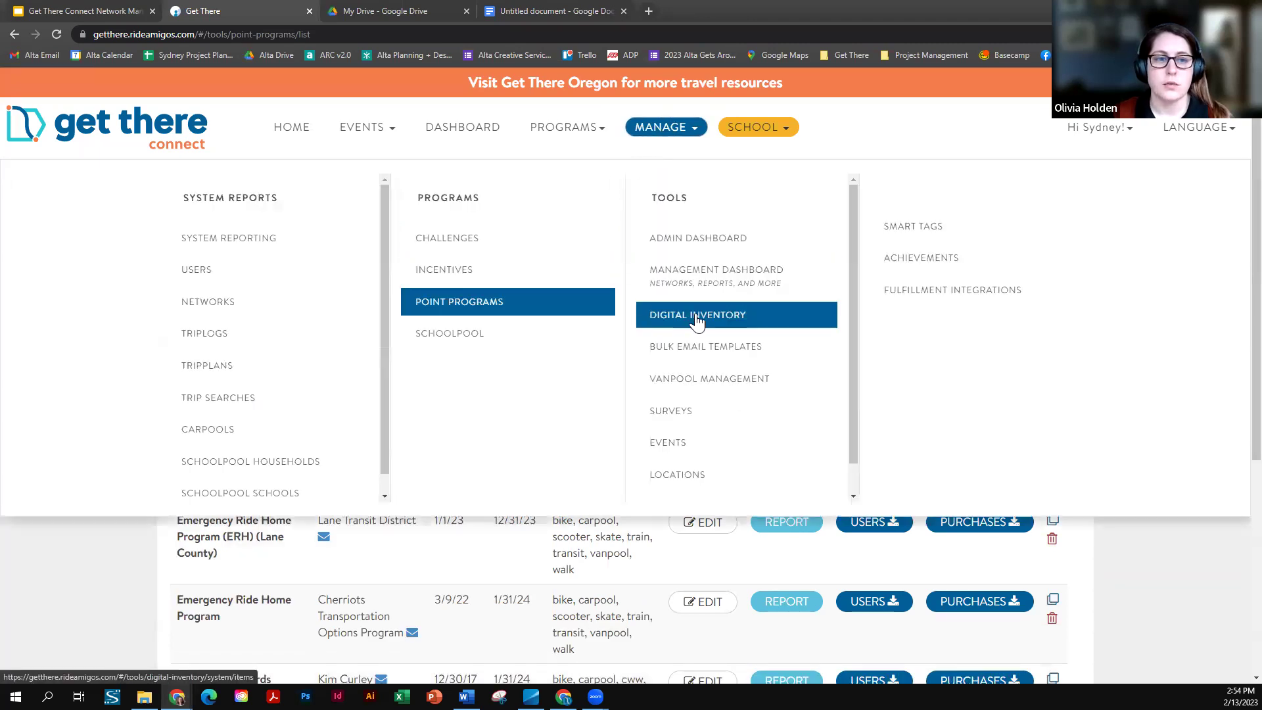
pyautogui.click(696, 314)
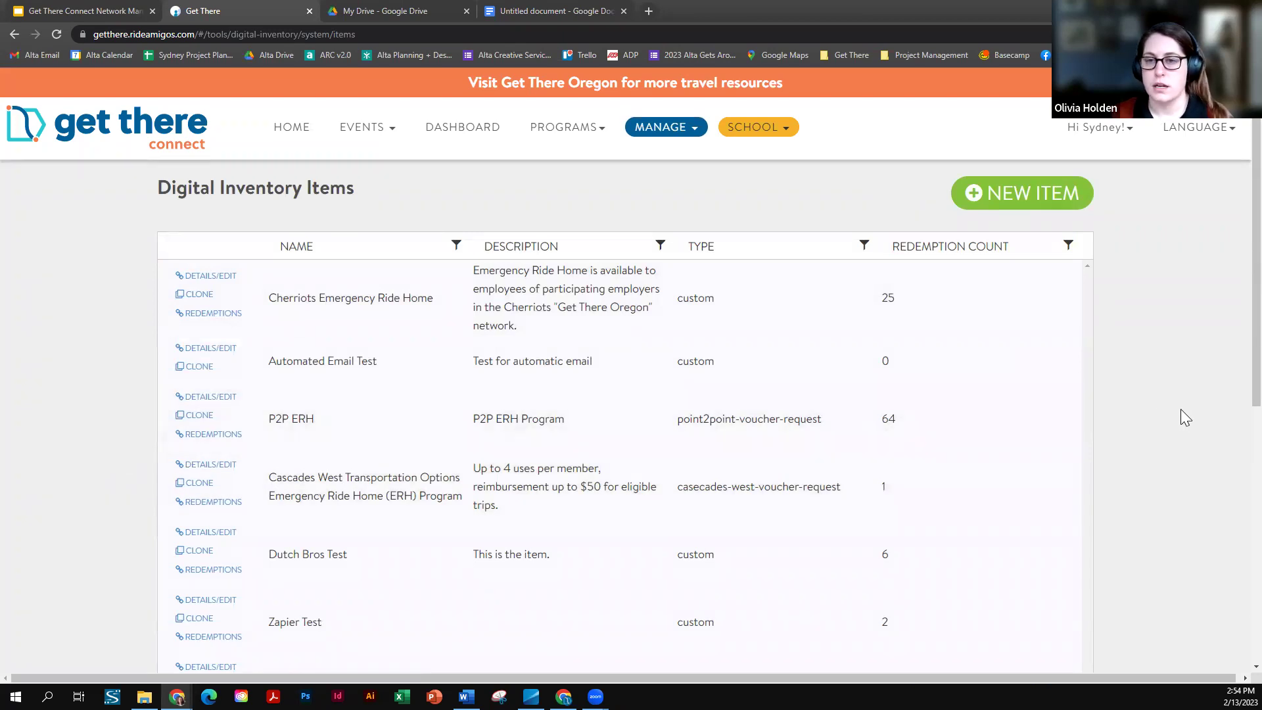
pyautogui.scroll(-1, 1180, 452)
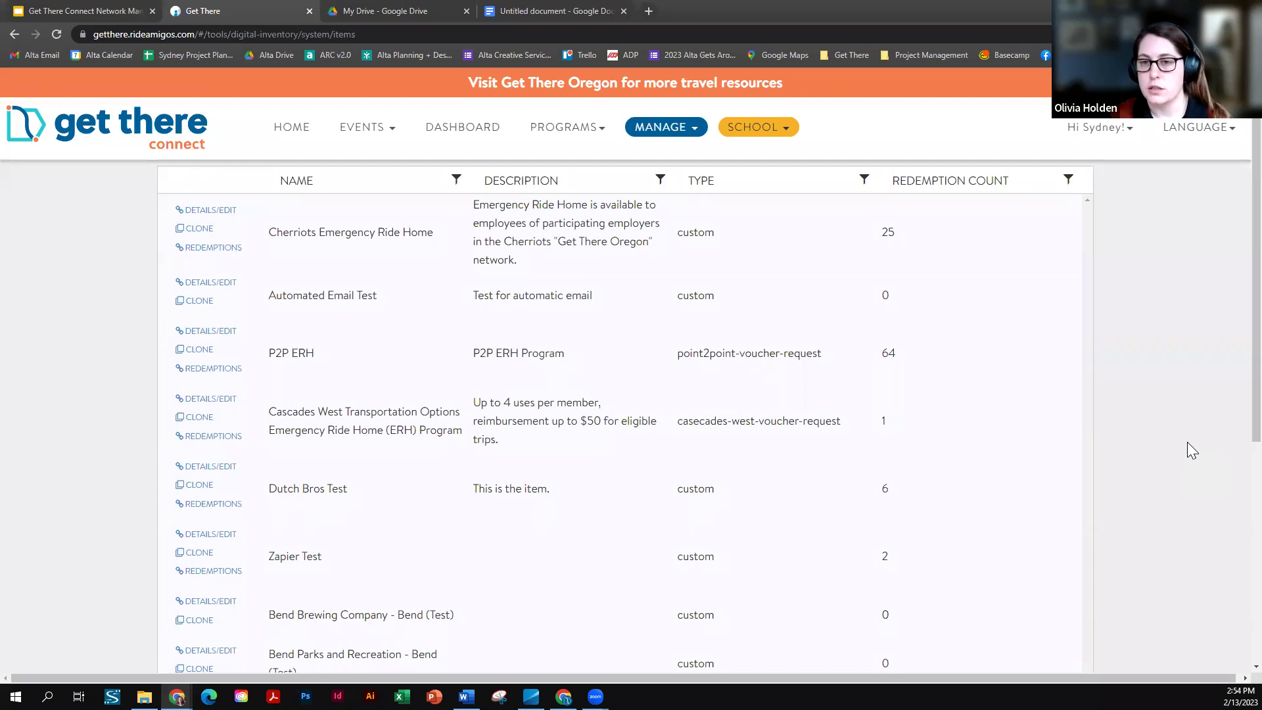
pyautogui.scroll(1, 1192, 450)
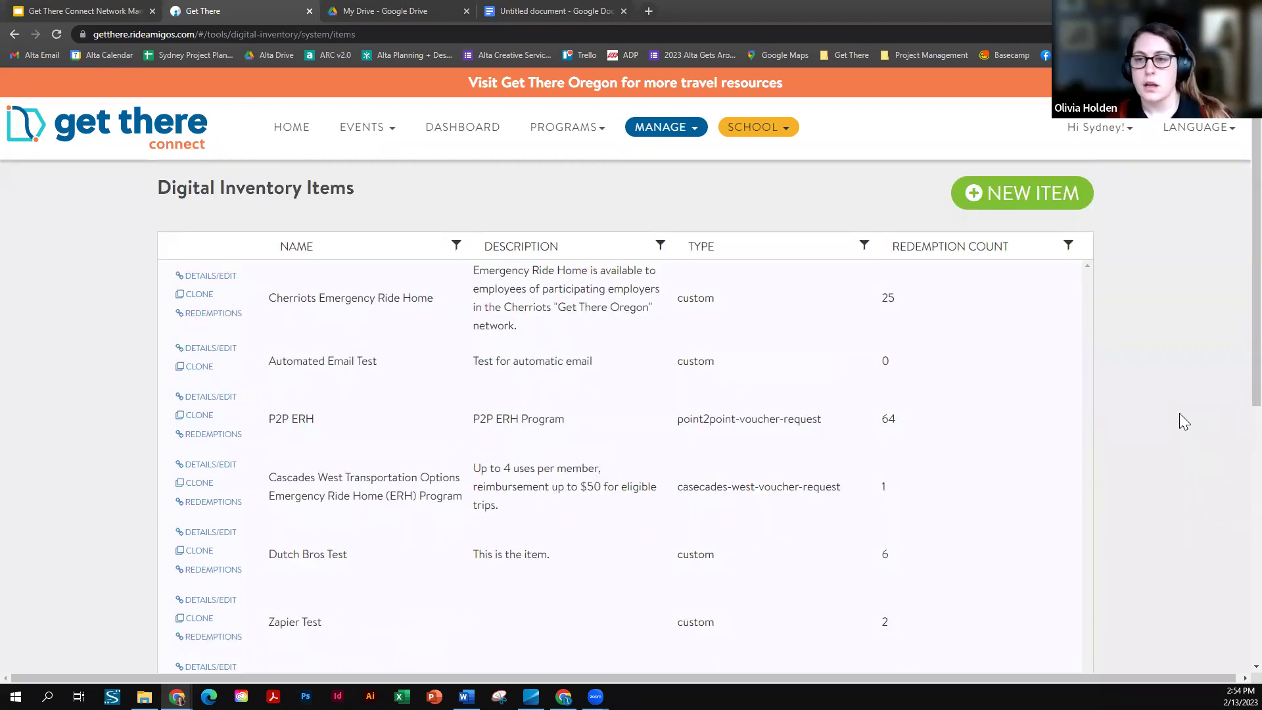
pyautogui.hotkey('ctrl', '-')
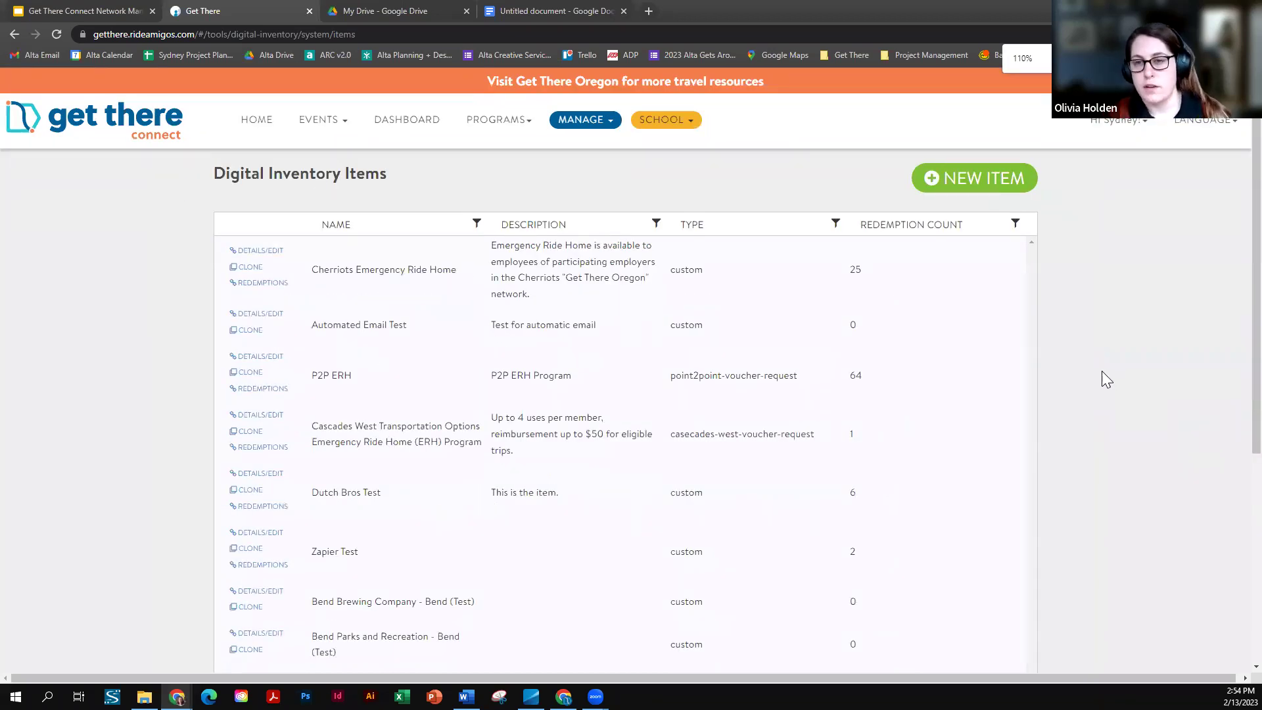
# - Start a new digital inventory item and scroll through its blank form
pyautogui.click(975, 179)
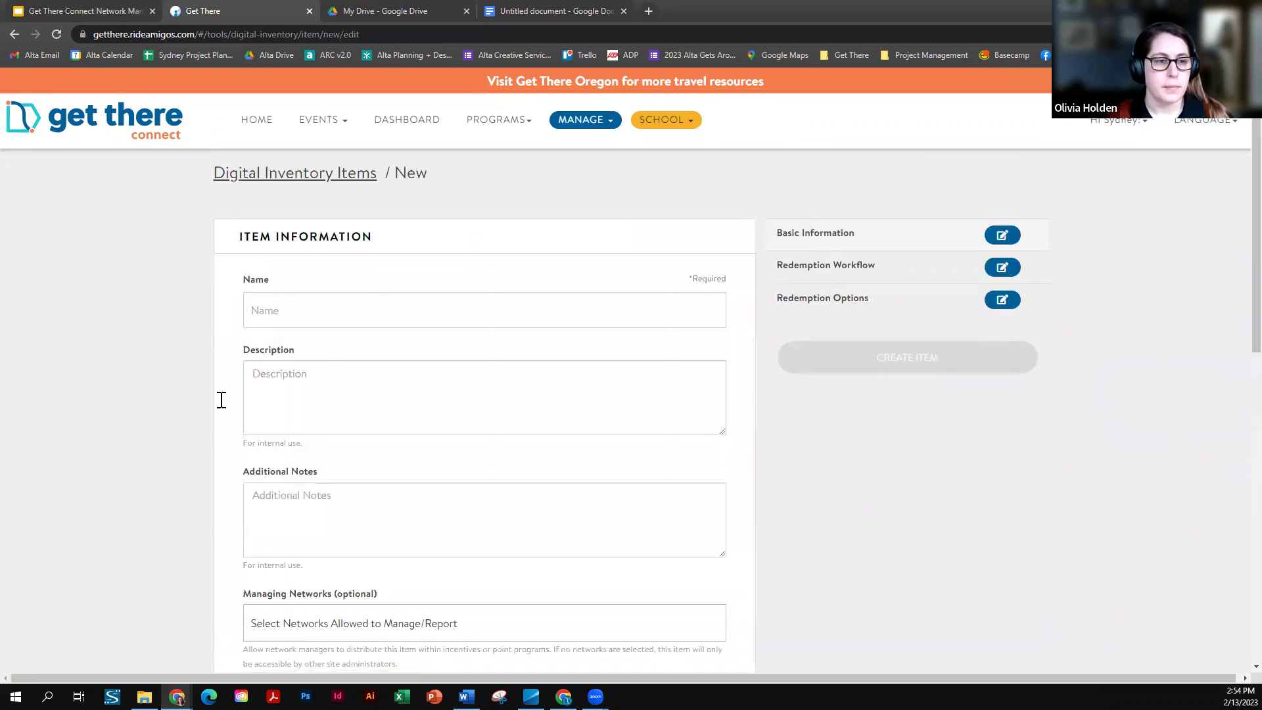
pyautogui.scroll(-2, 198, 407)
pyautogui.scroll(-2, 169, 418)
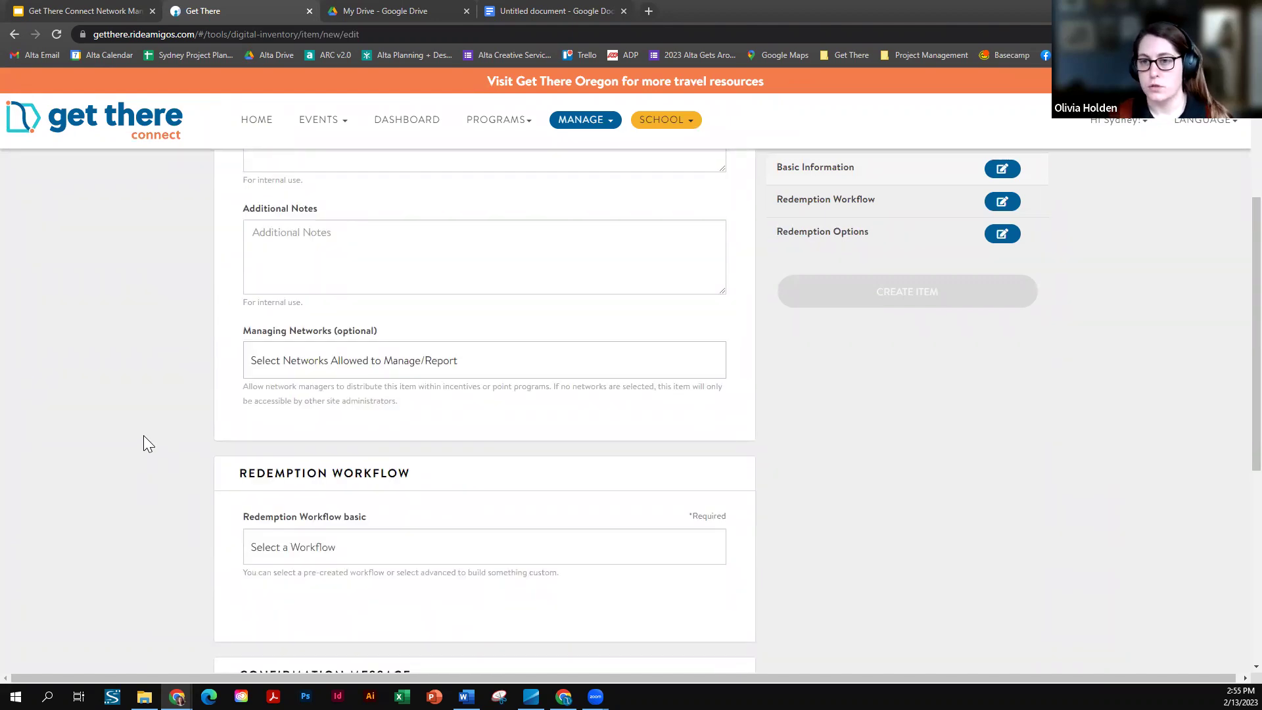
pyautogui.scroll(1, 149, 444)
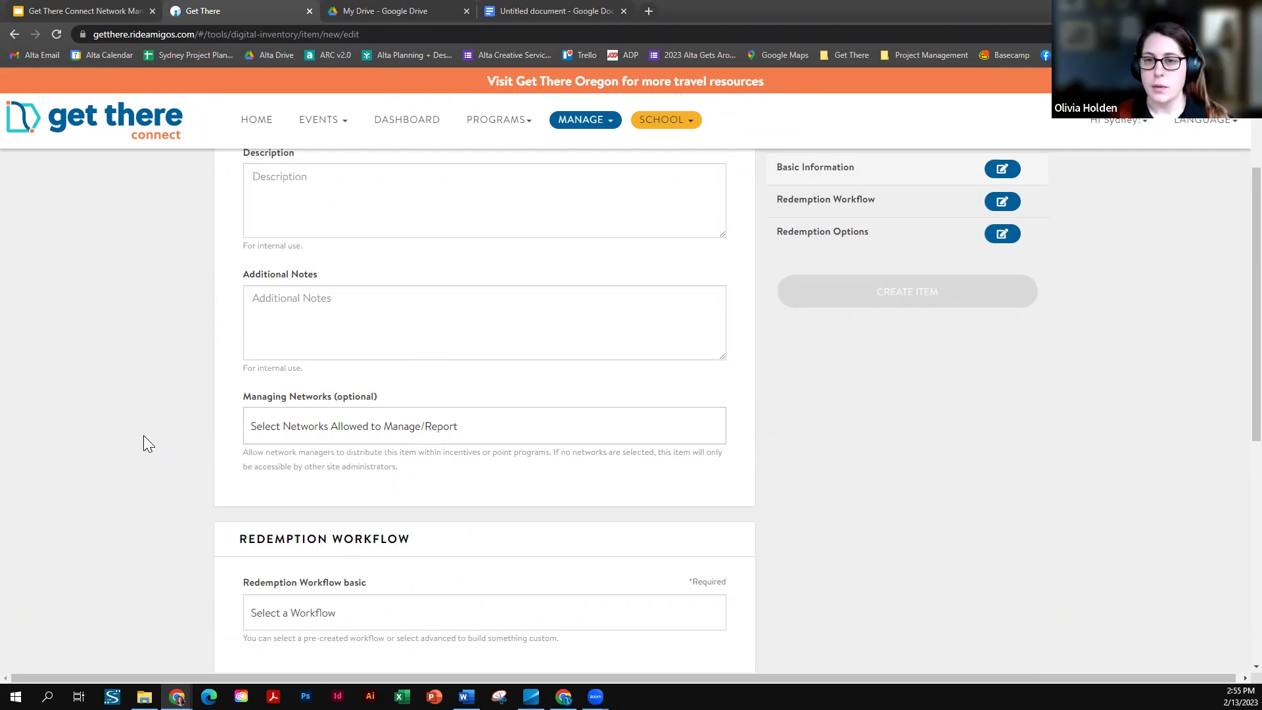
pyautogui.scroll(2, 143, 436)
pyautogui.scroll(1, 143, 435)
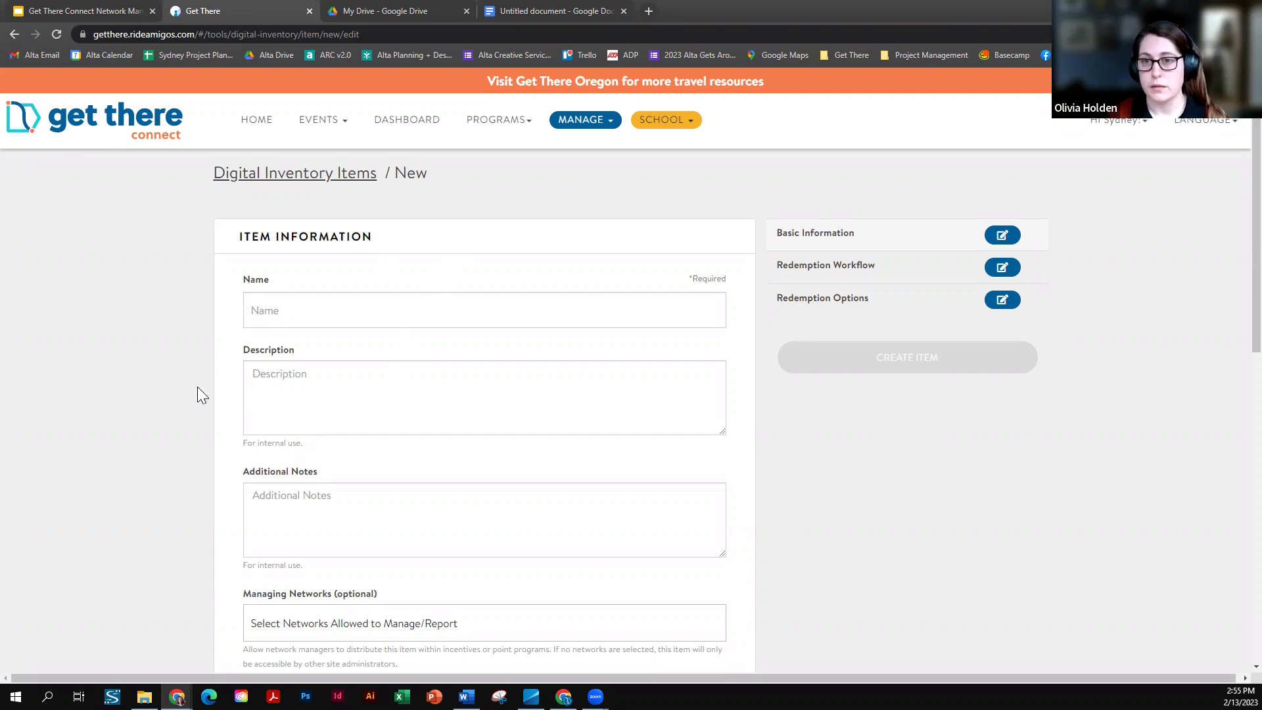
pyautogui.scroll(-1, 198, 388)
pyautogui.scroll(-1, 197, 387)
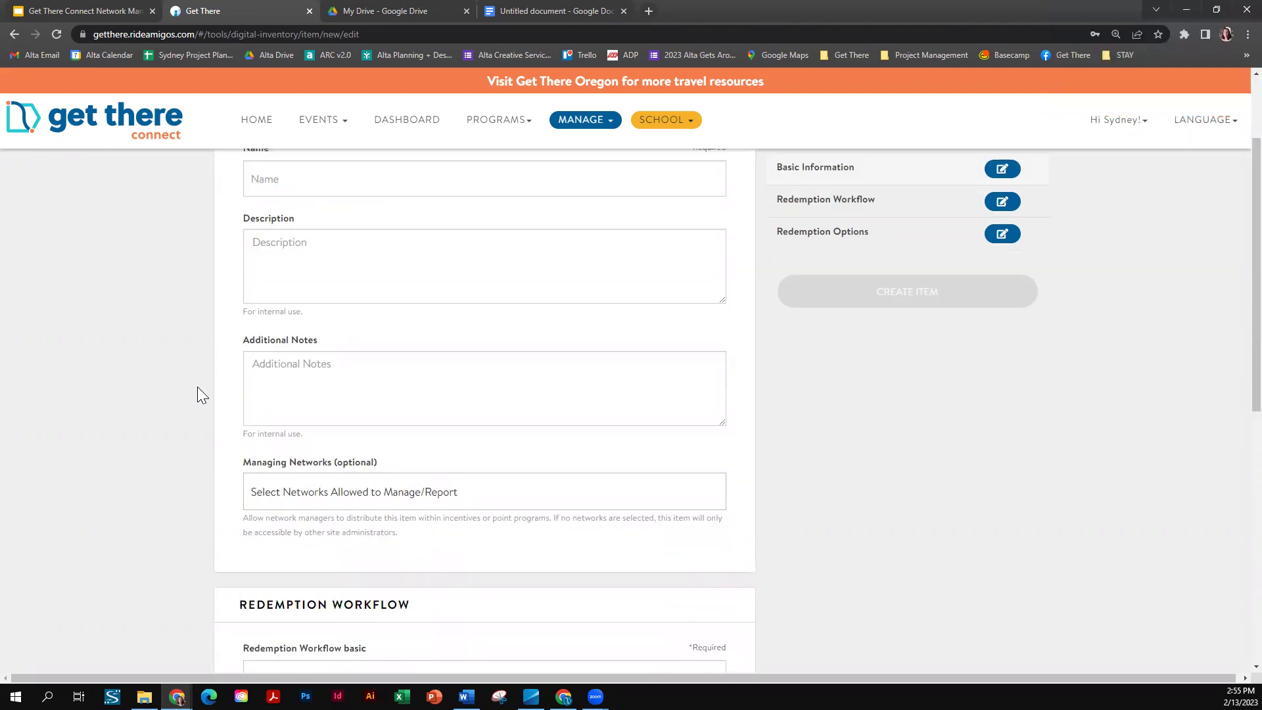
pyautogui.scroll(-2, 197, 388)
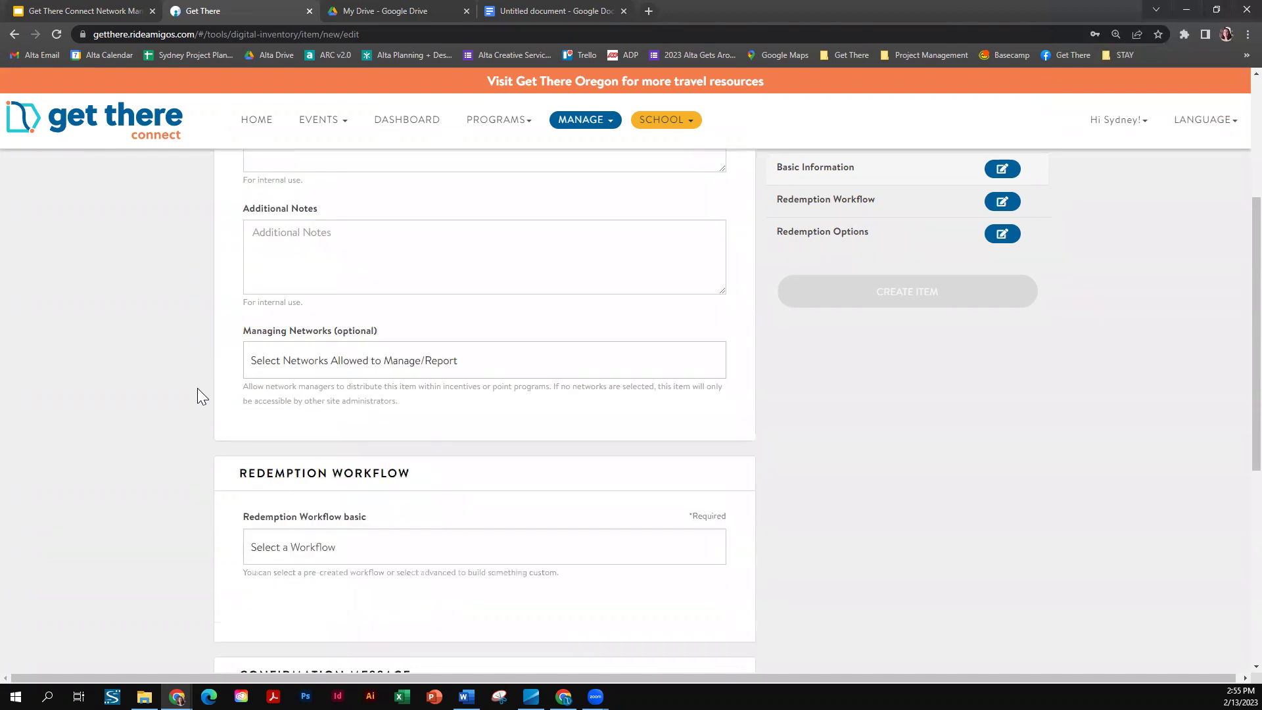
pyautogui.scroll(-6, 197, 395)
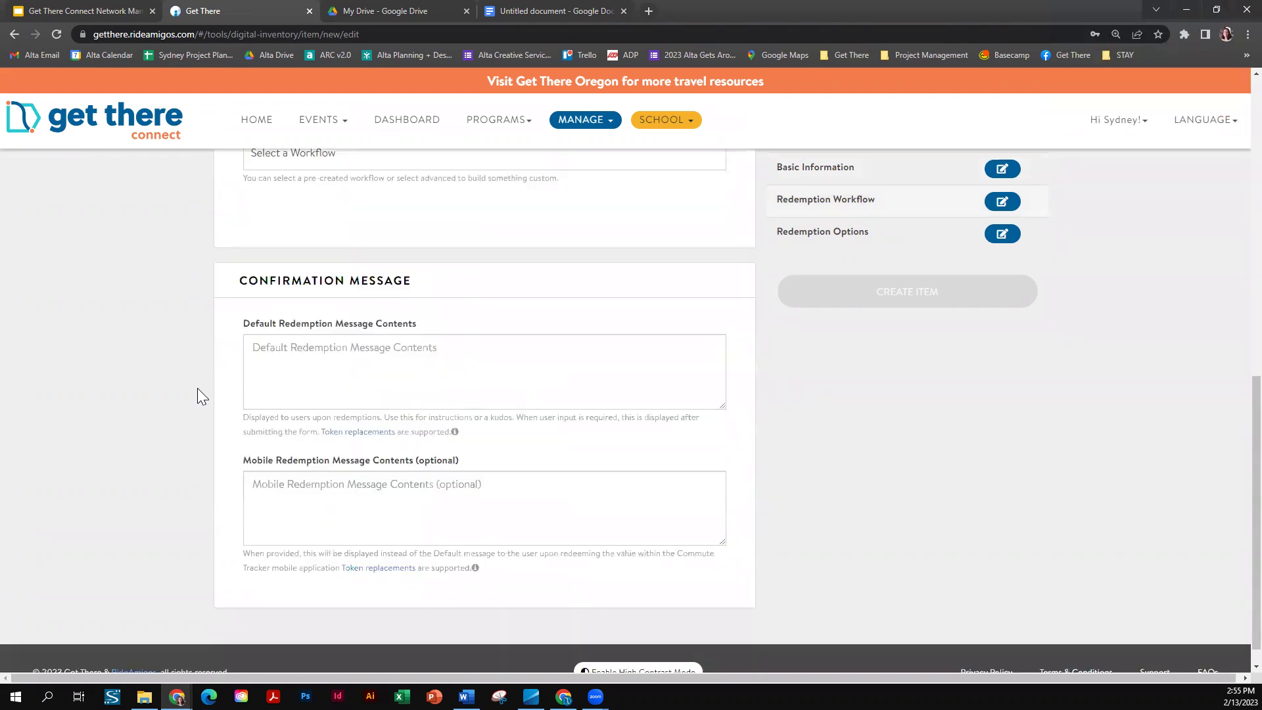
pyautogui.scroll(3, 198, 388)
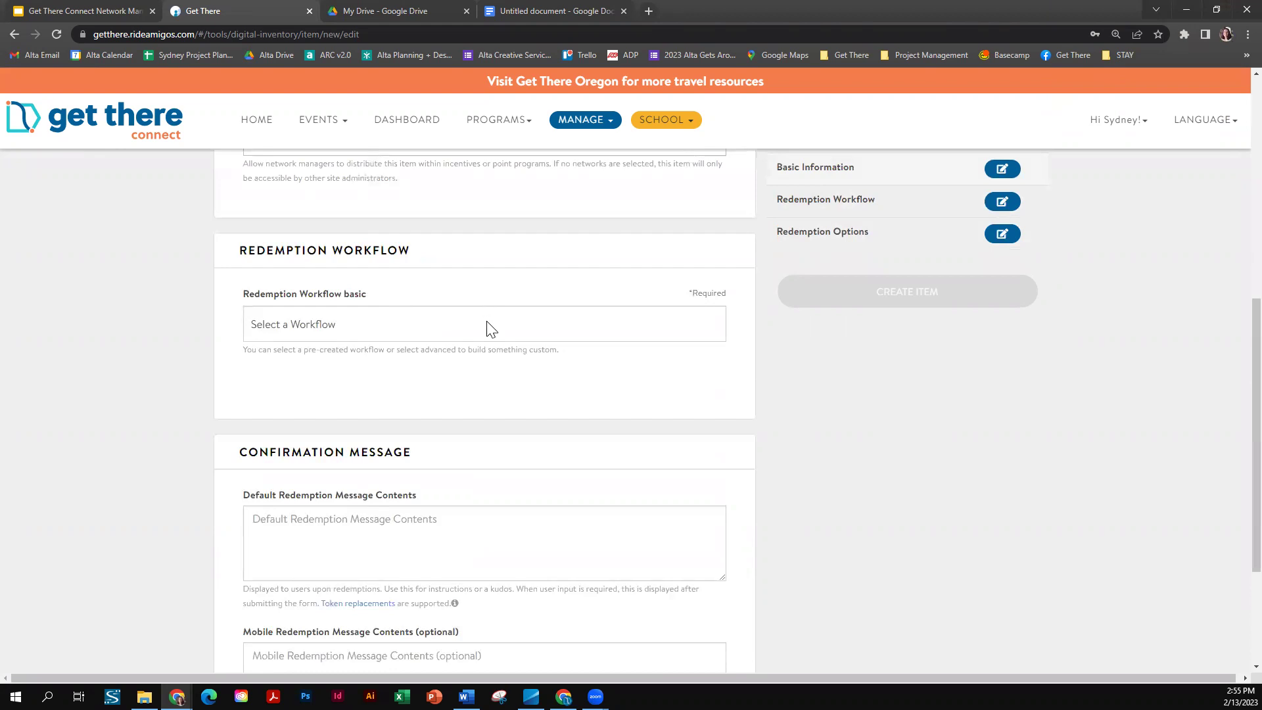
# - View the Redemption Workflow options and close the list without selecting any
pyautogui.click(490, 328)
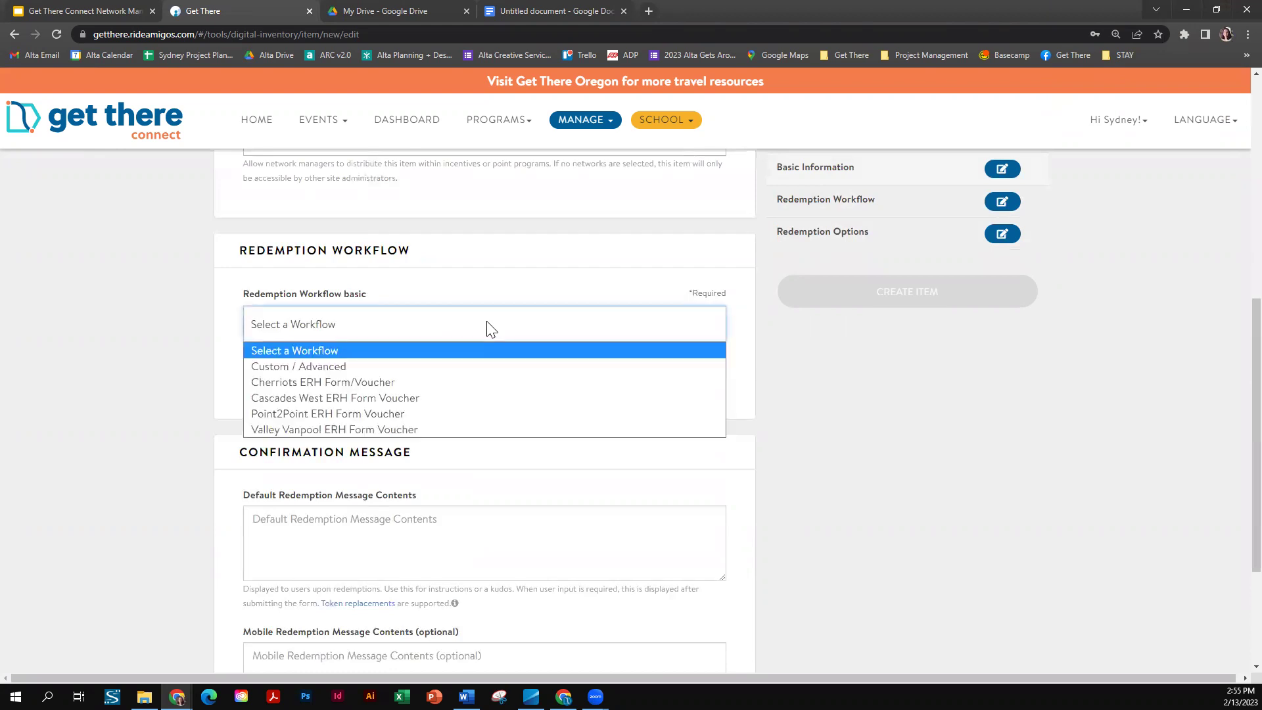
pyautogui.click(146, 308)
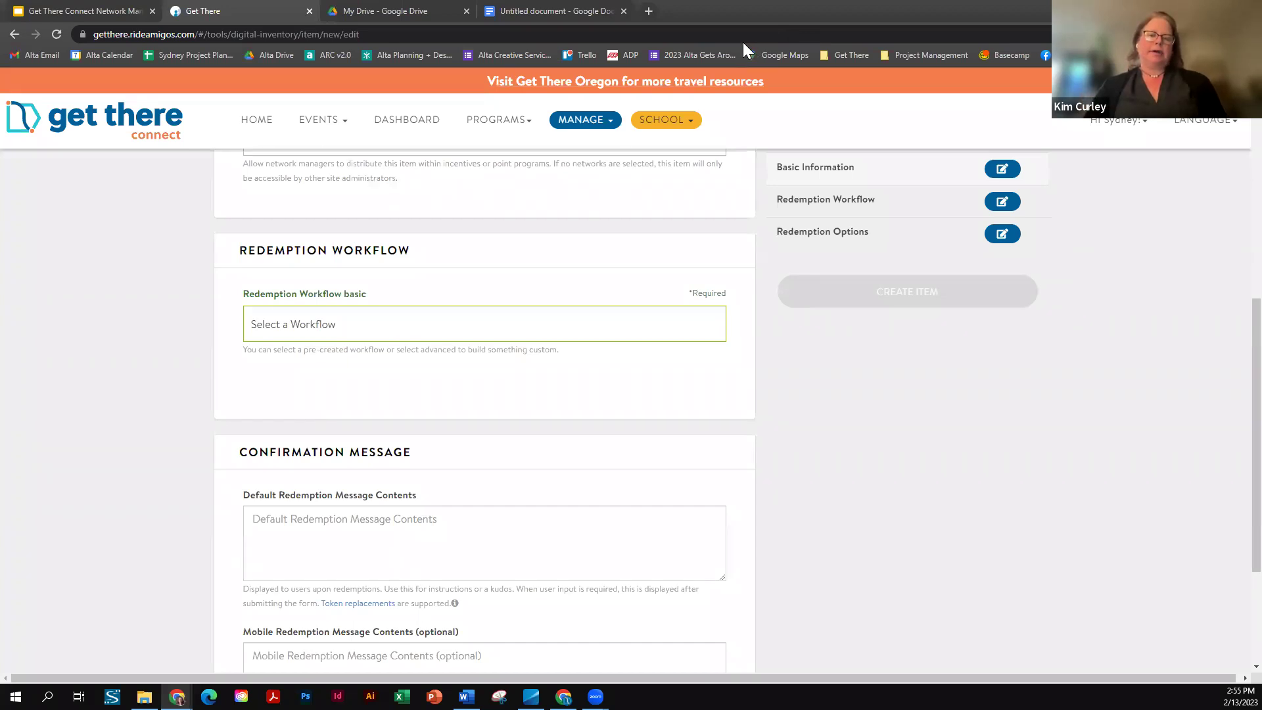
pyautogui.scroll(-1, 166, 294)
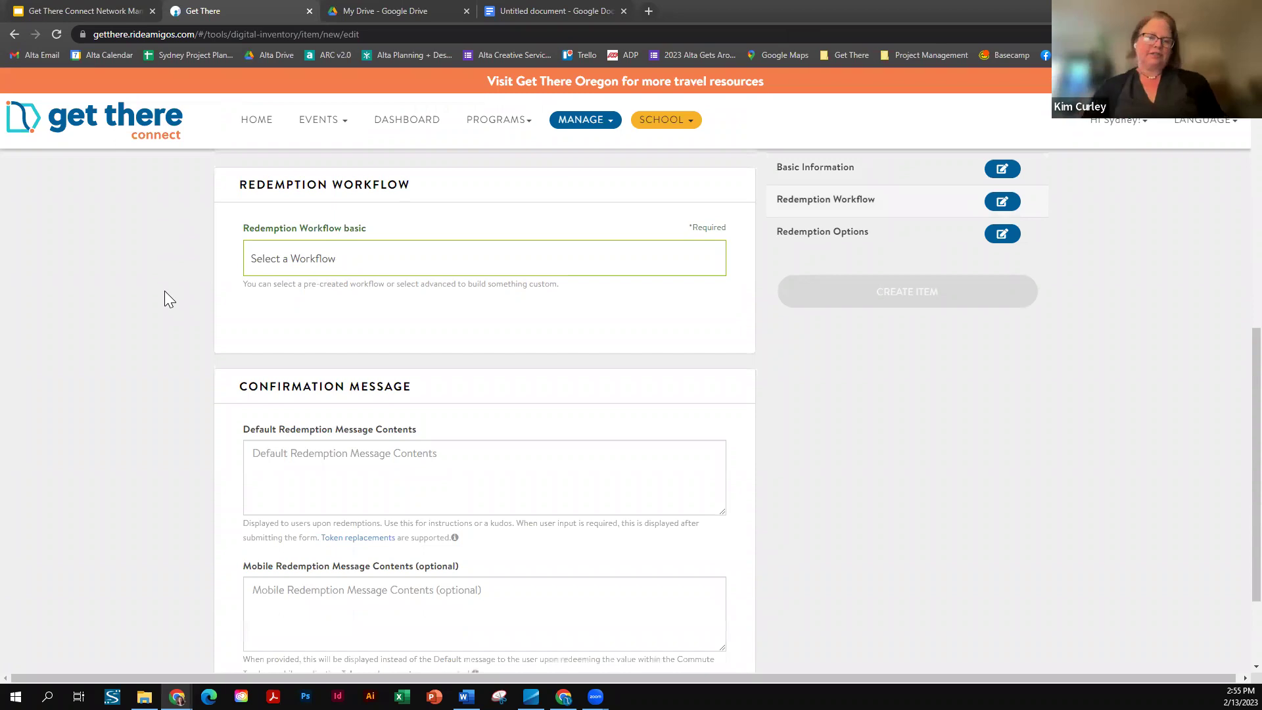
pyautogui.scroll(-1, 165, 292)
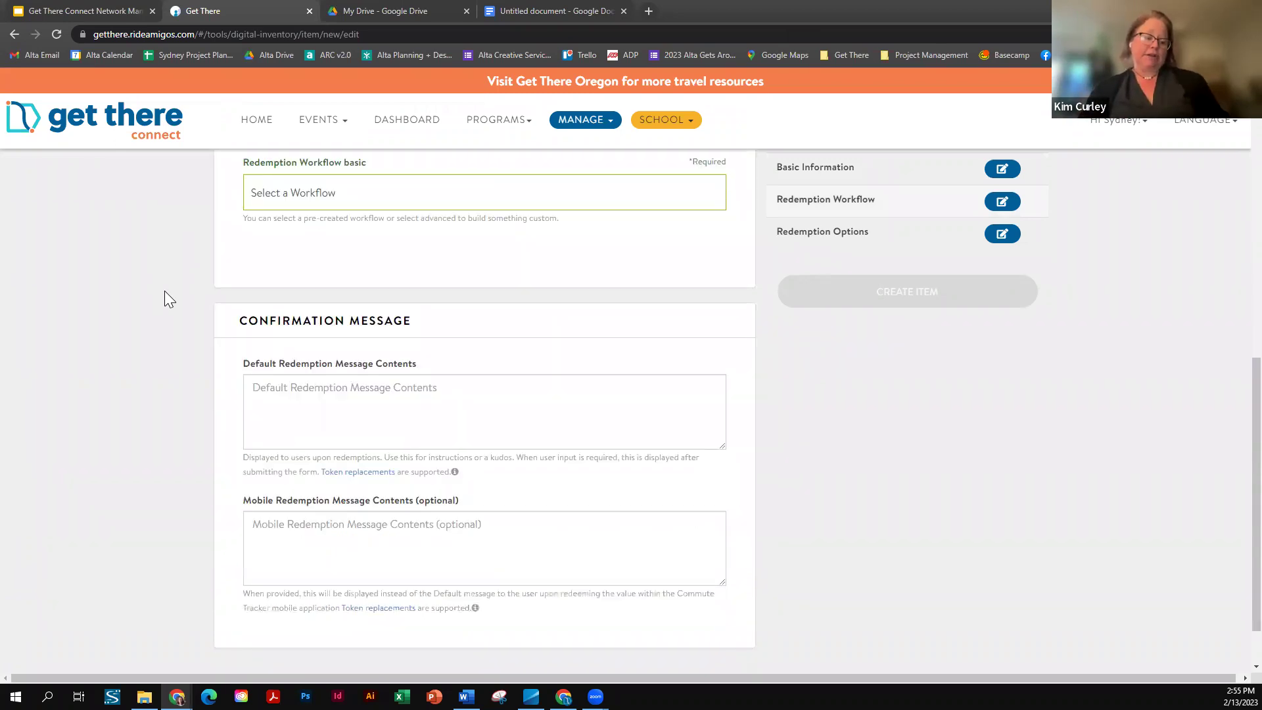
pyautogui.scroll(6, 165, 291)
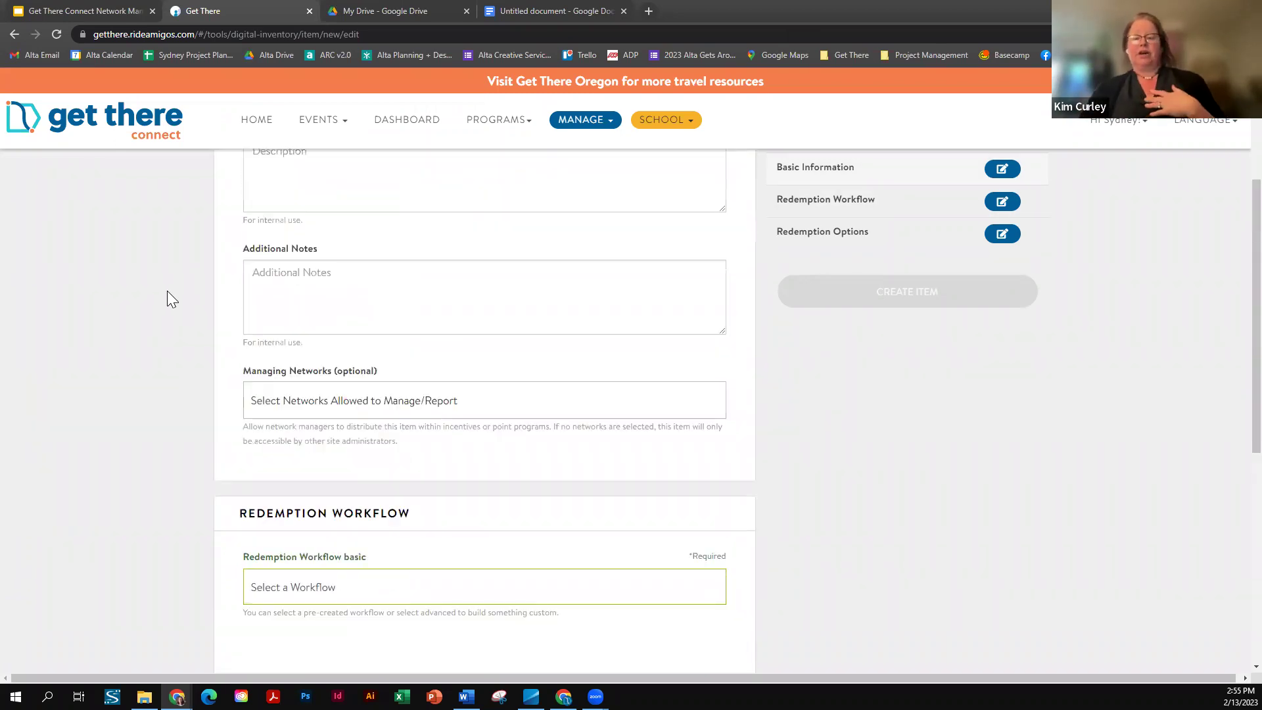